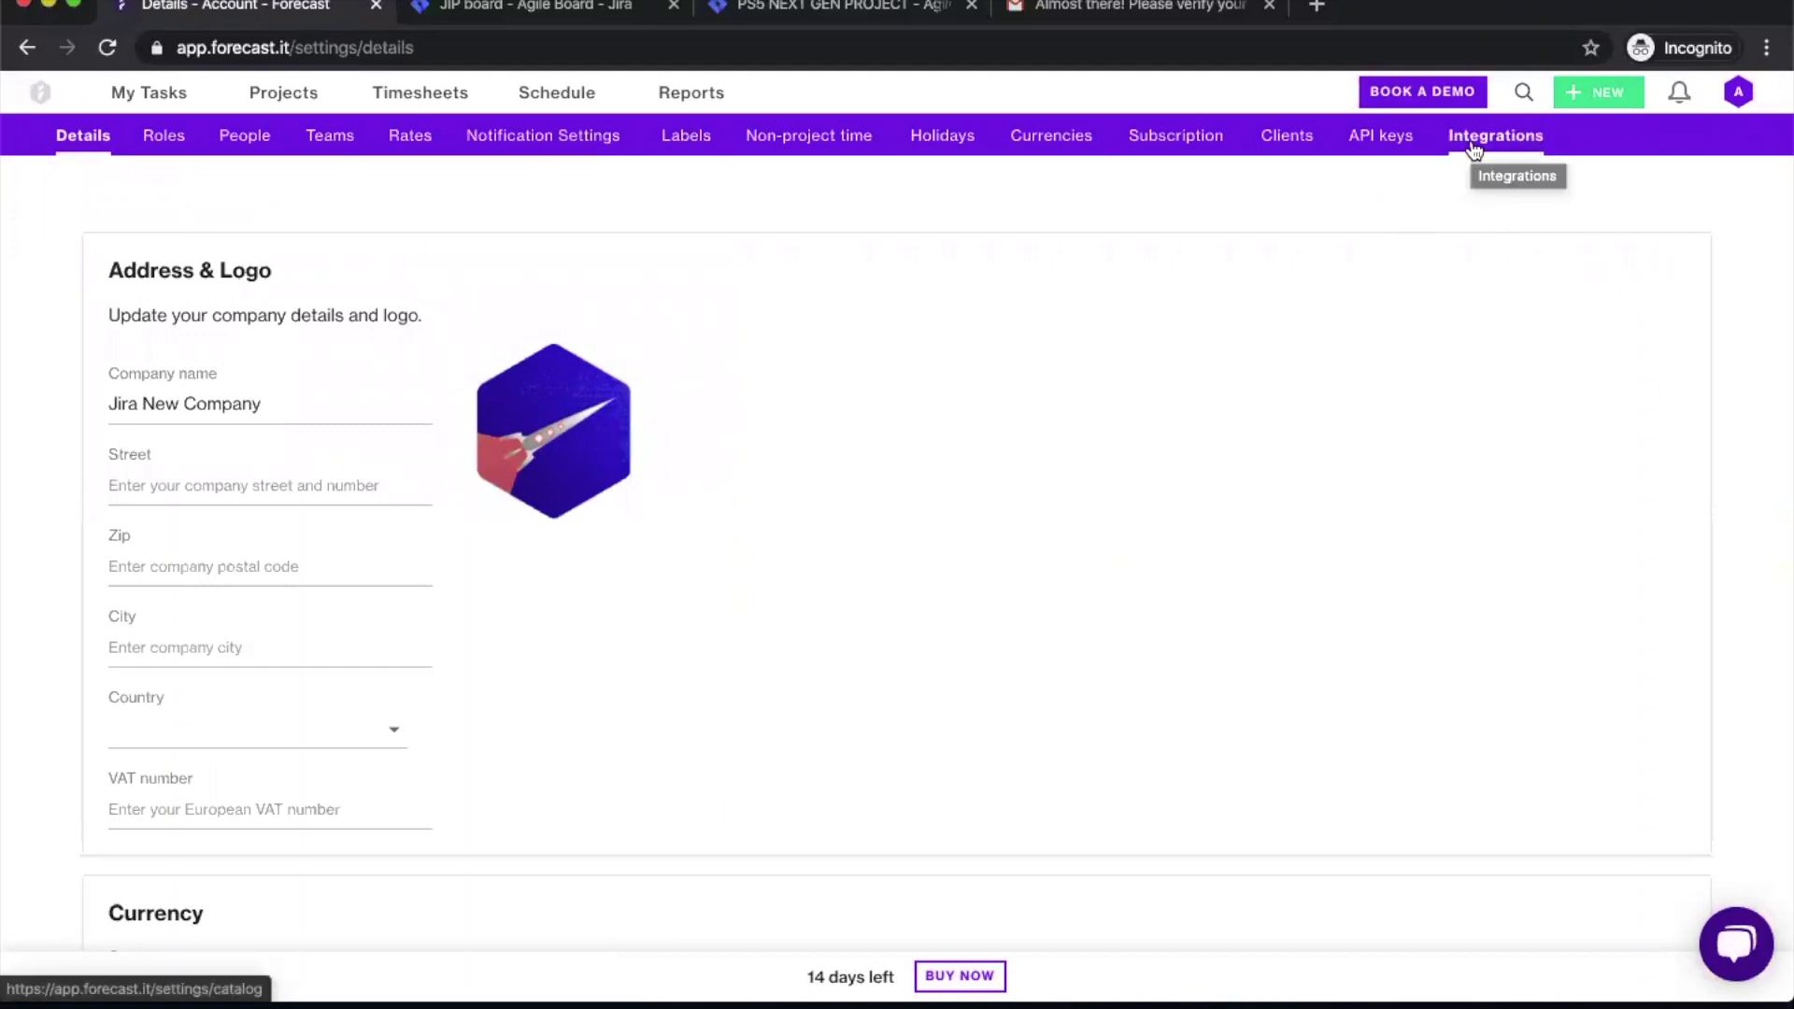
Step: Open the JIRA Cloud integration from the Project Management, devOps & code section of the integrations catalog
{"action": "left_click", "coordinate": [1473, 148]}
{"action": "scroll", "coordinate": [1449, 299], "scroll_direction": "down", "scroll_amount": 3}
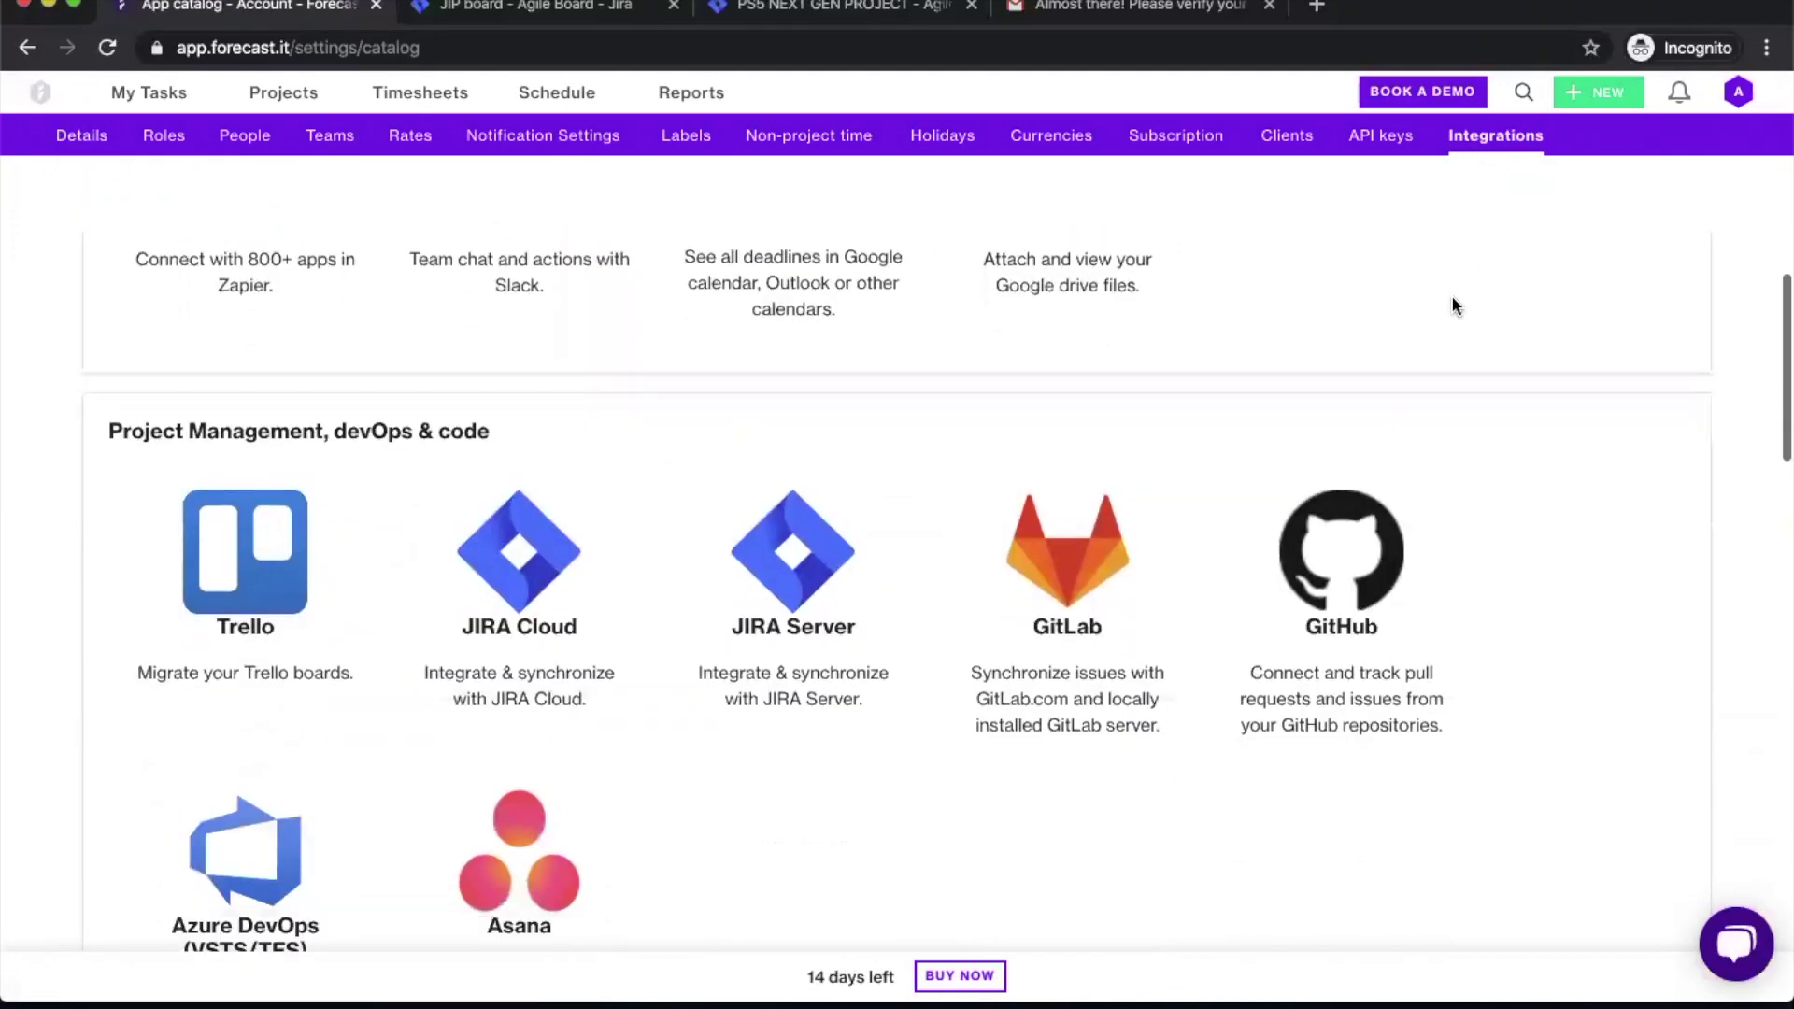
{"action": "left_click", "coordinate": [525, 556]}
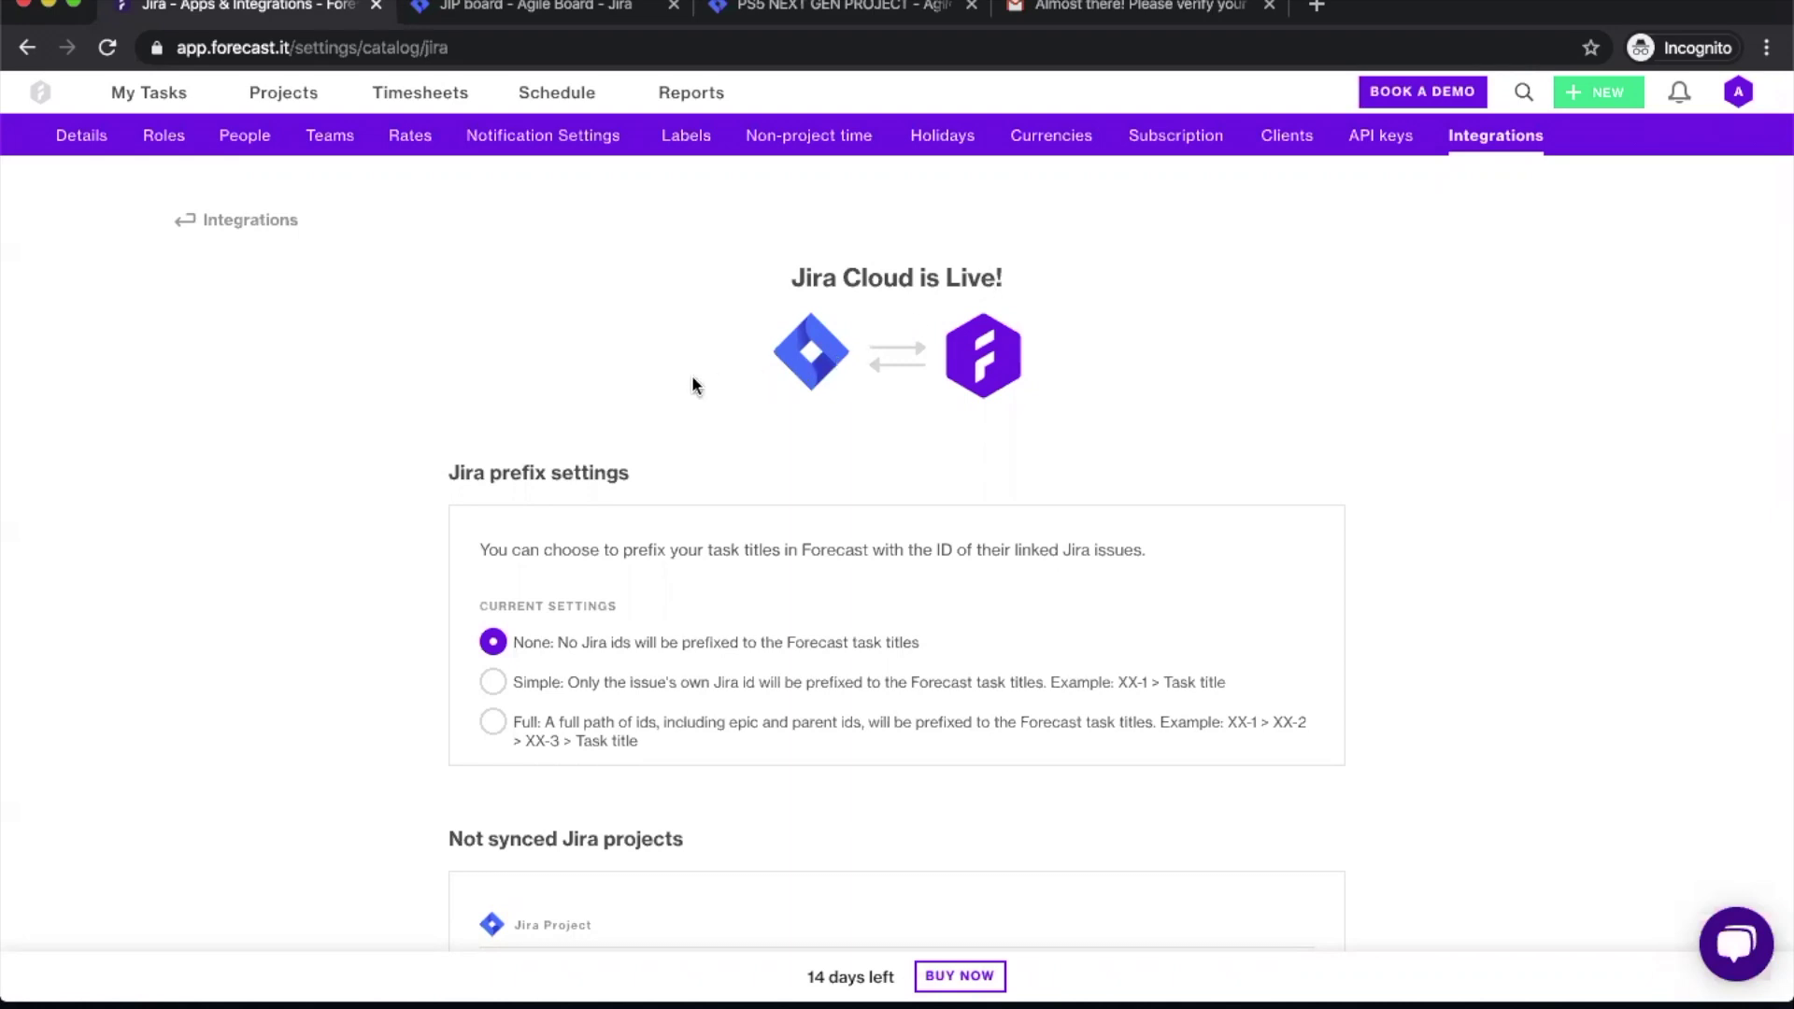
{"action": "scroll", "coordinate": [625, 506], "scroll_direction": "down", "scroll_amount": 2}
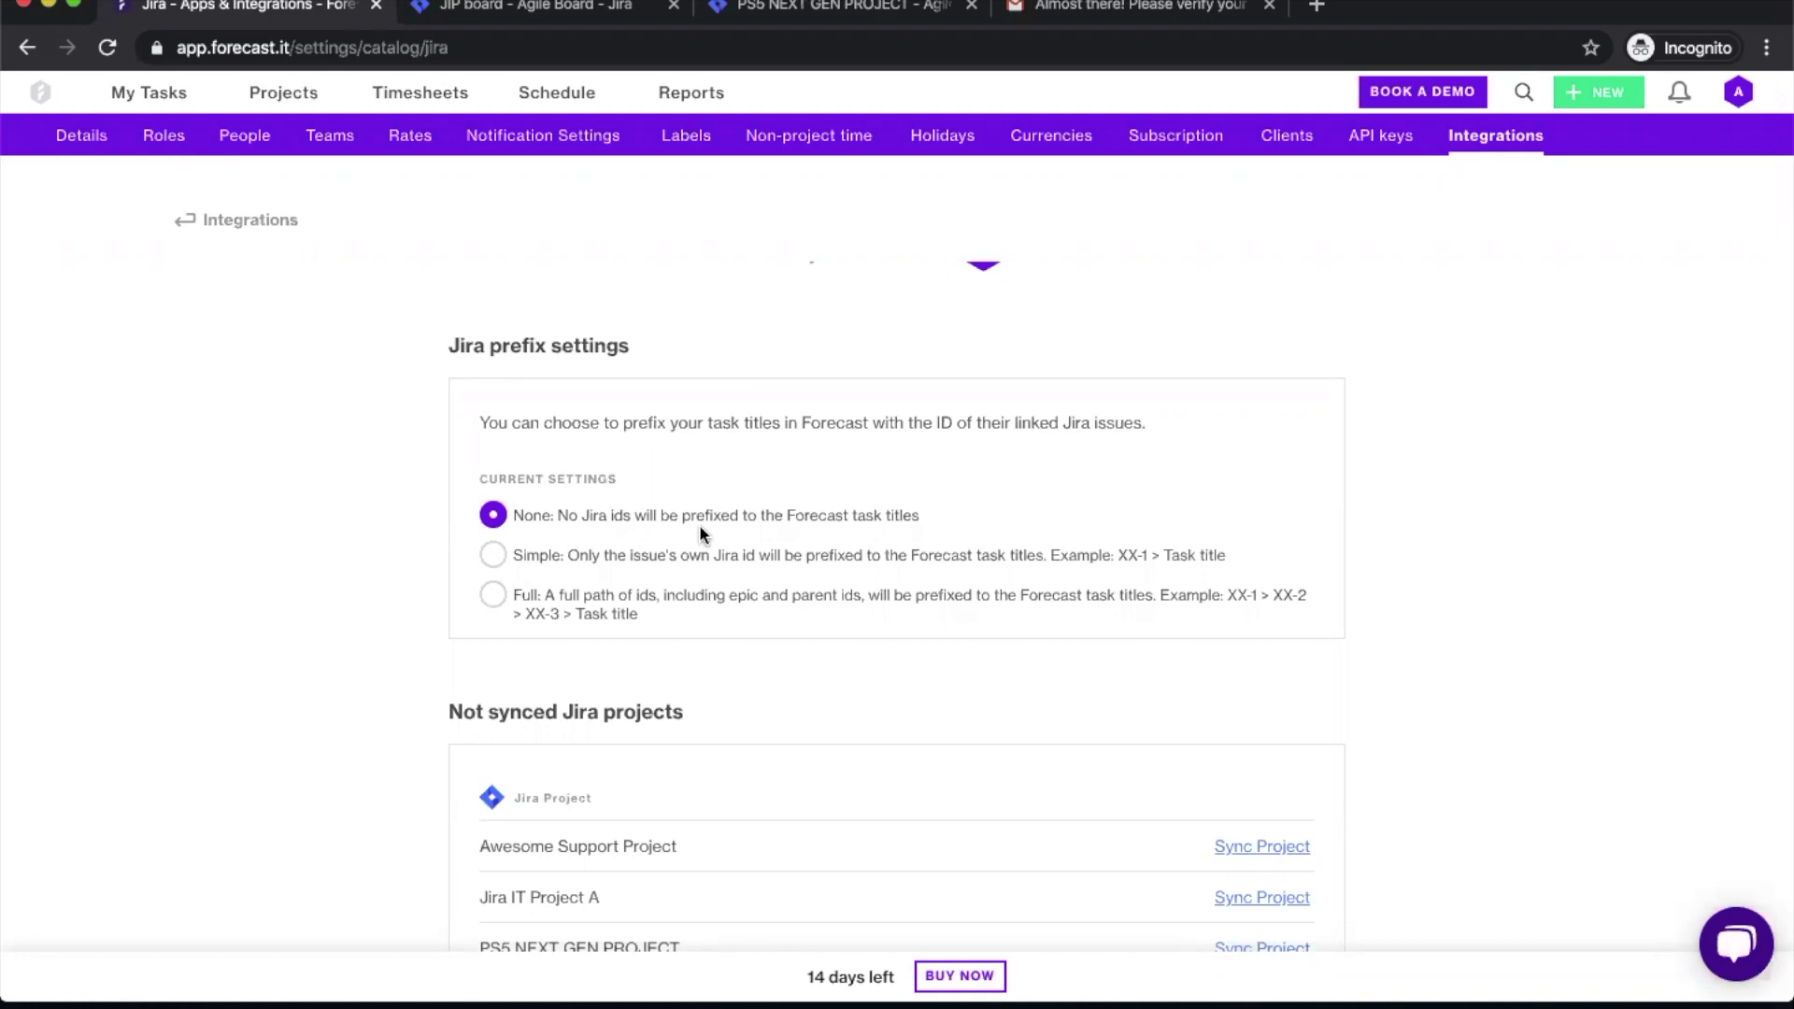
{"action": "left_click", "coordinate": [502, 558]}
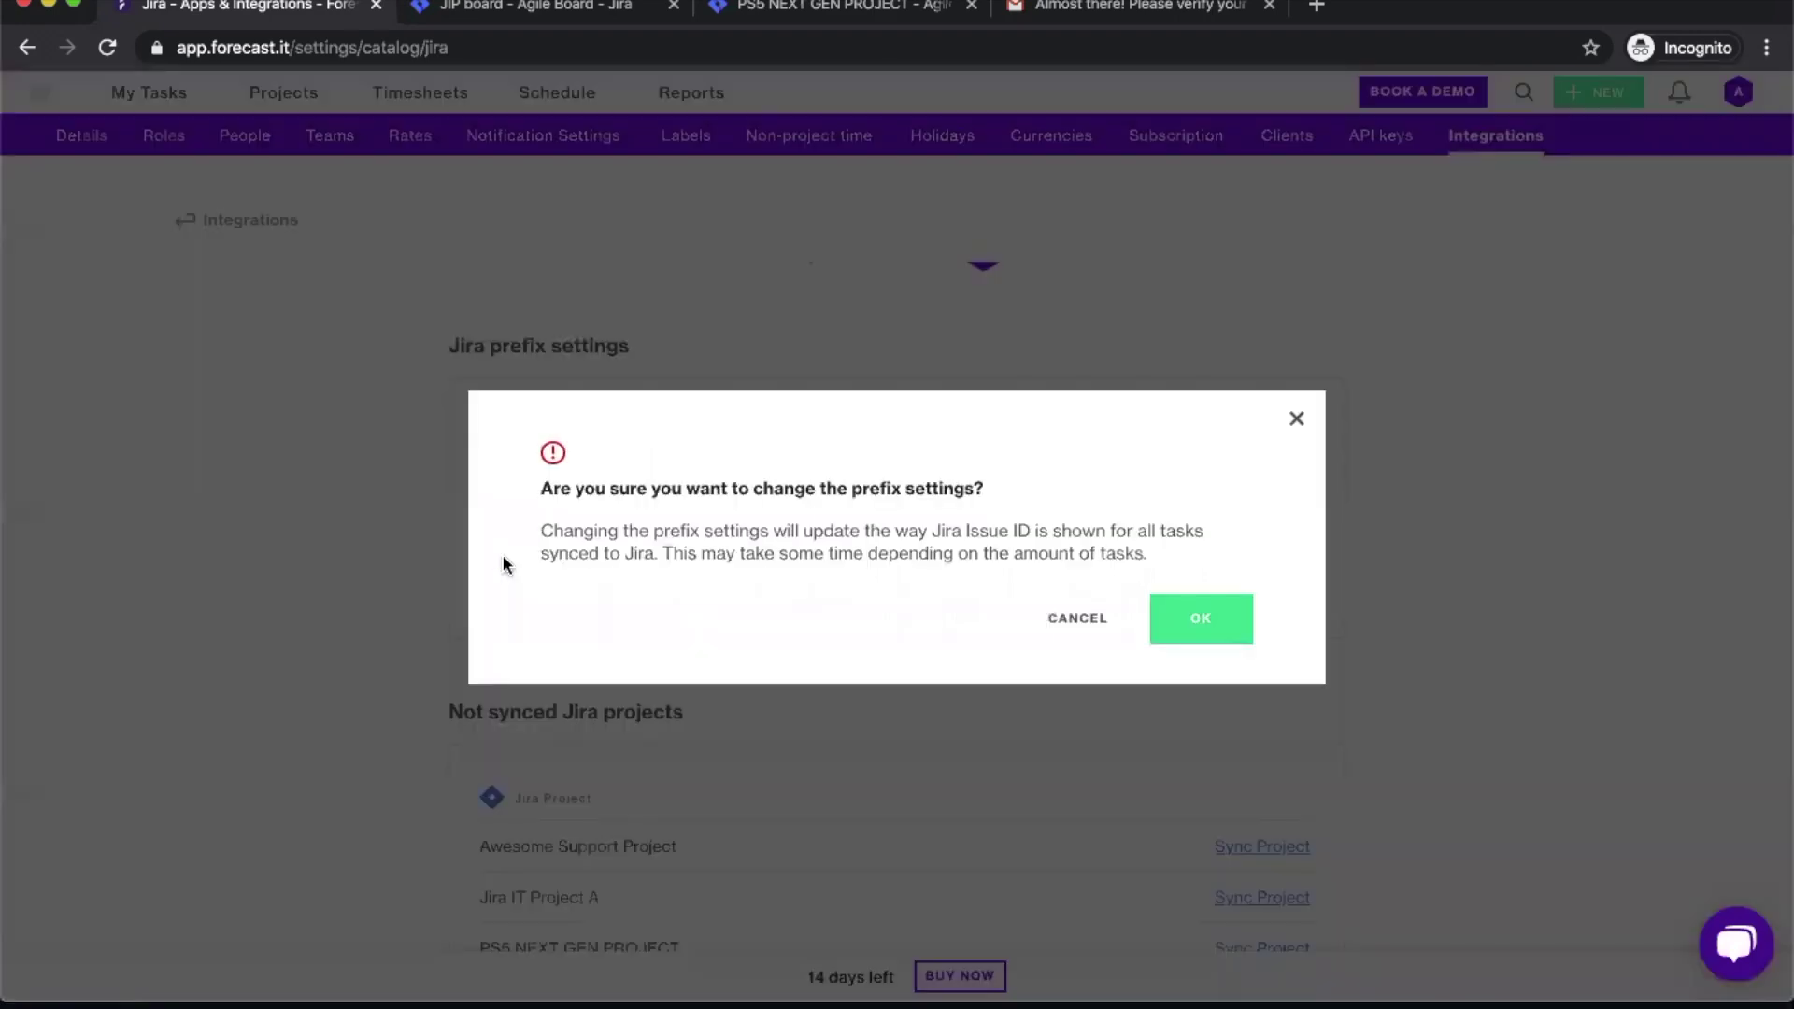
{"action": "left_click", "coordinate": [1066, 621]}
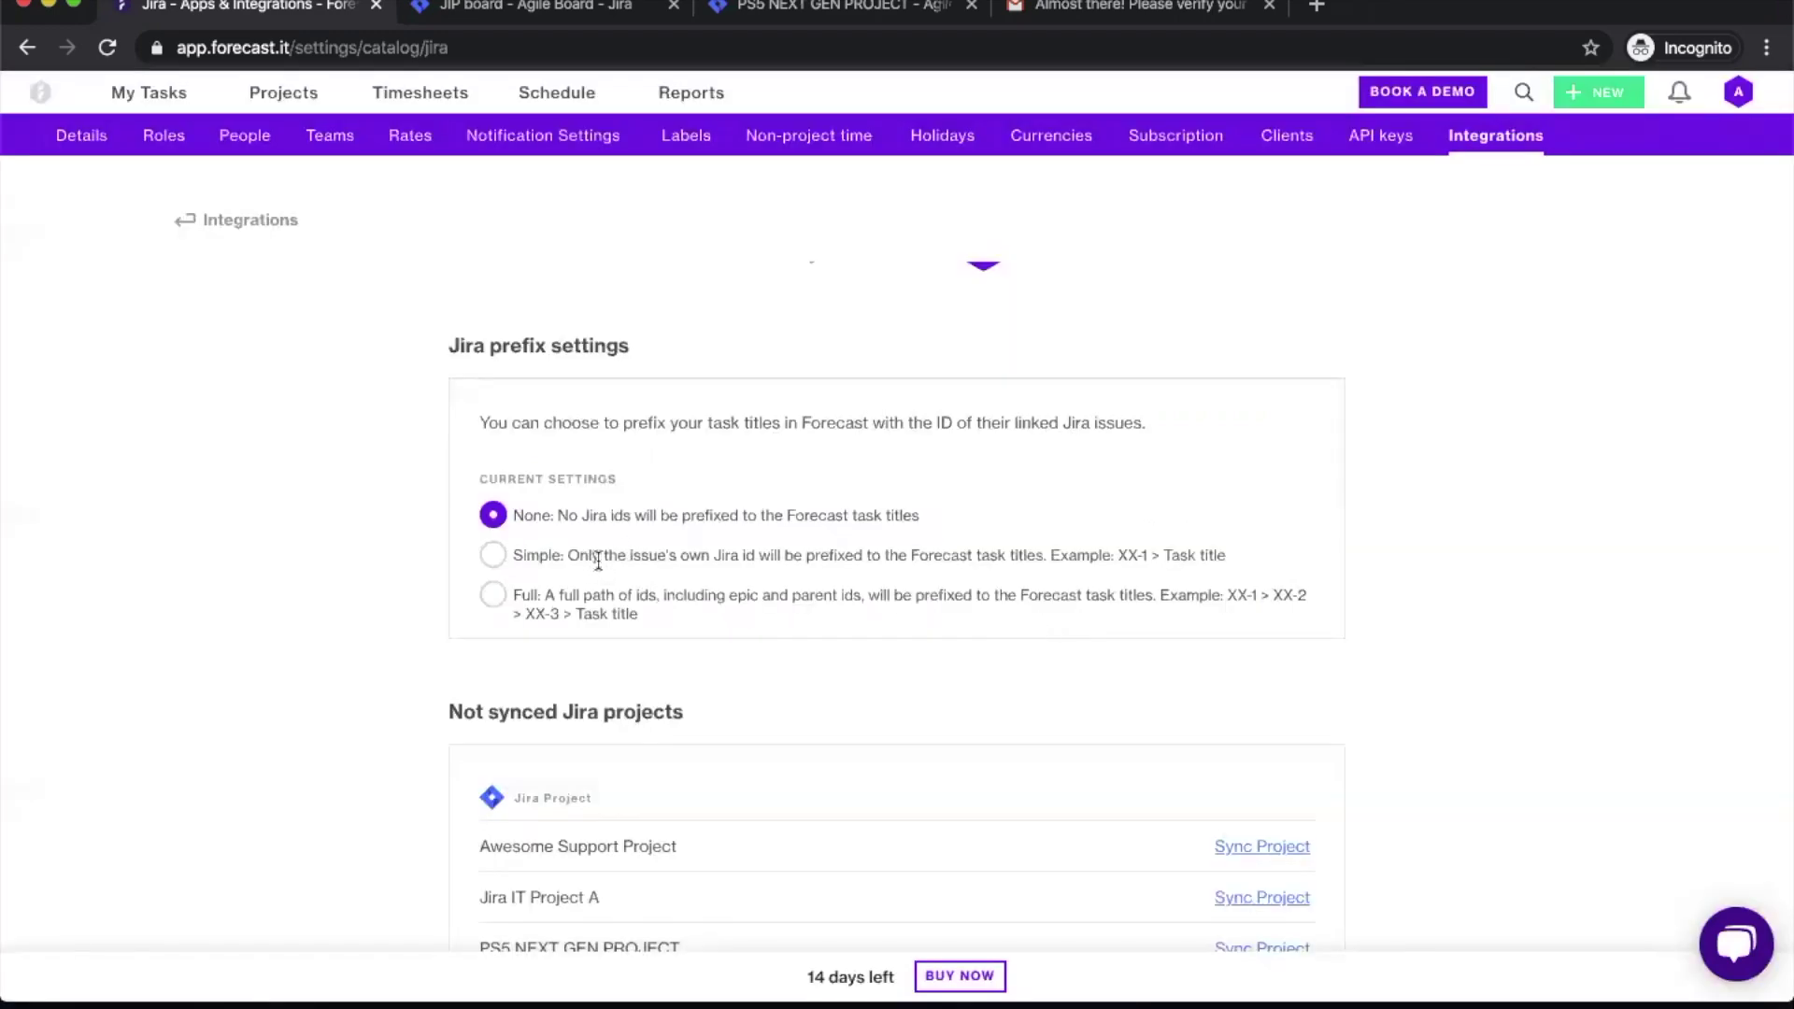
Step: Examine the descriptions and example task titles of the Simple and Full Jira prefix options
{"action": "left_click_drag", "start_coordinate": [715, 554], "coordinate": [755, 556]}
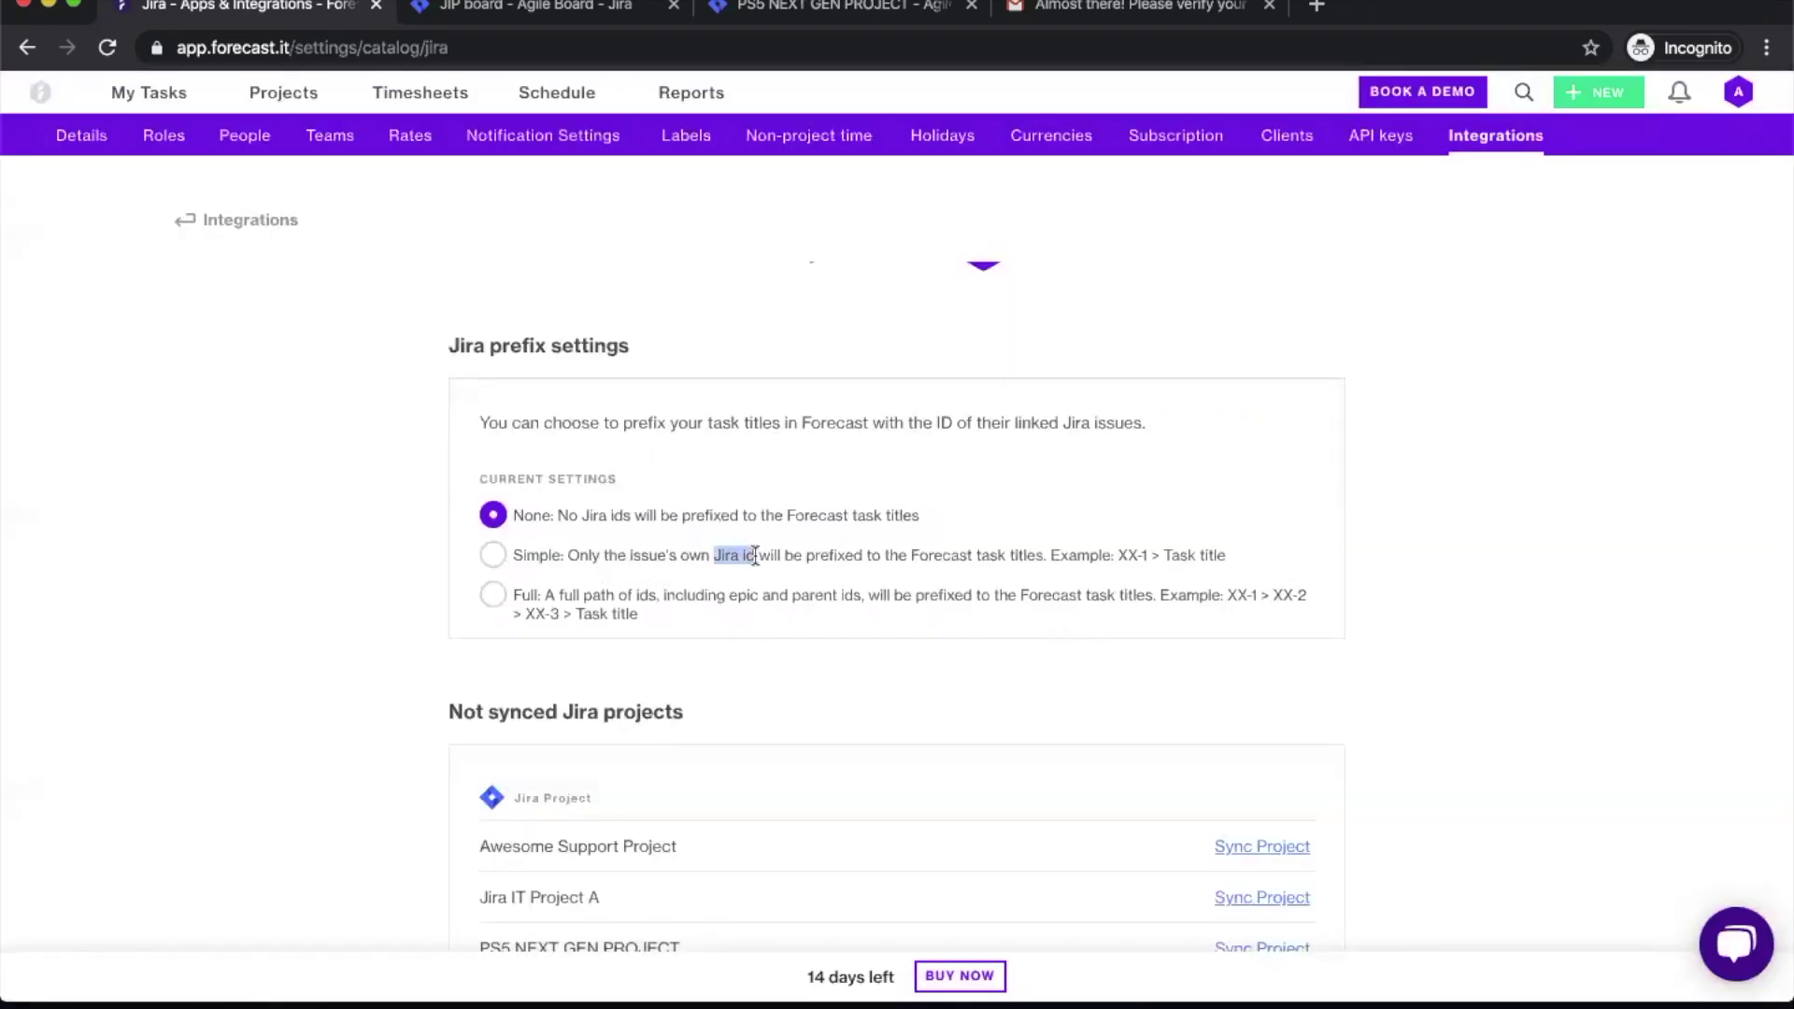
{"action": "left_click", "coordinate": [845, 555]}
{"action": "left_click_drag", "start_coordinate": [1118, 554], "coordinate": [1219, 554]}
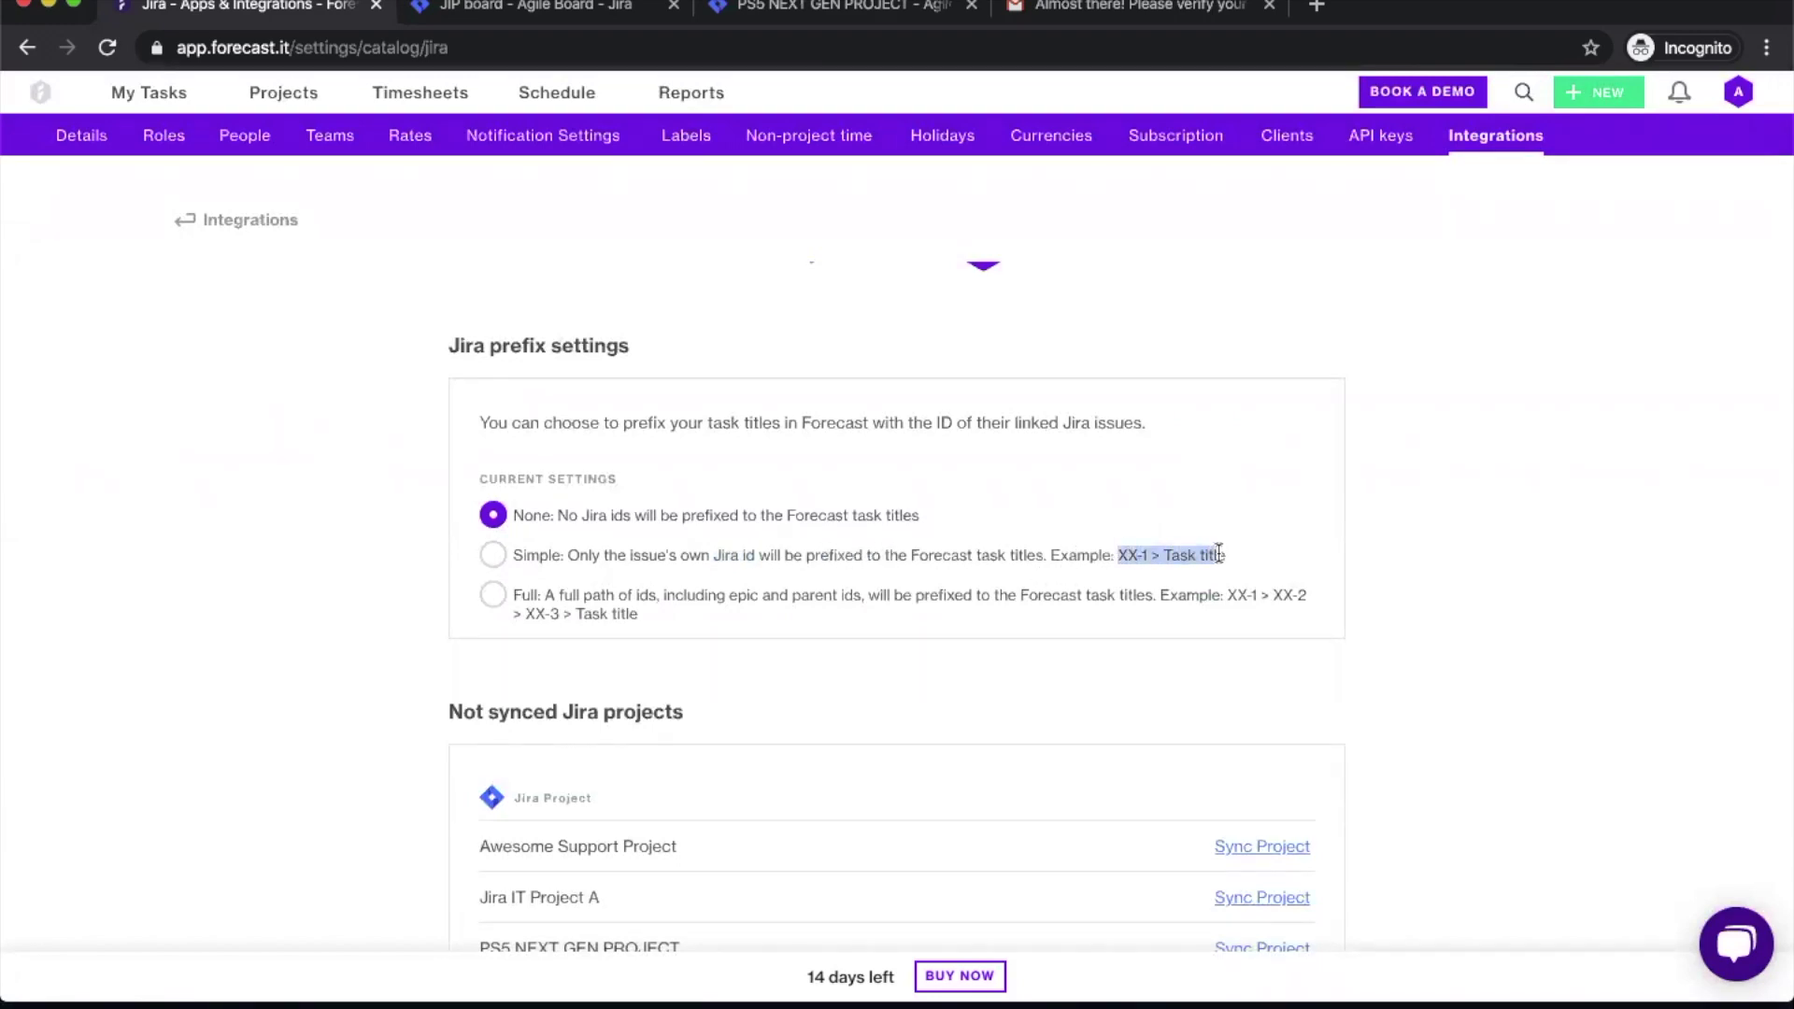
{"action": "left_click", "coordinate": [623, 617]}
{"action": "double_click", "coordinate": [738, 598]}
{"action": "double_click", "coordinate": [799, 598]}
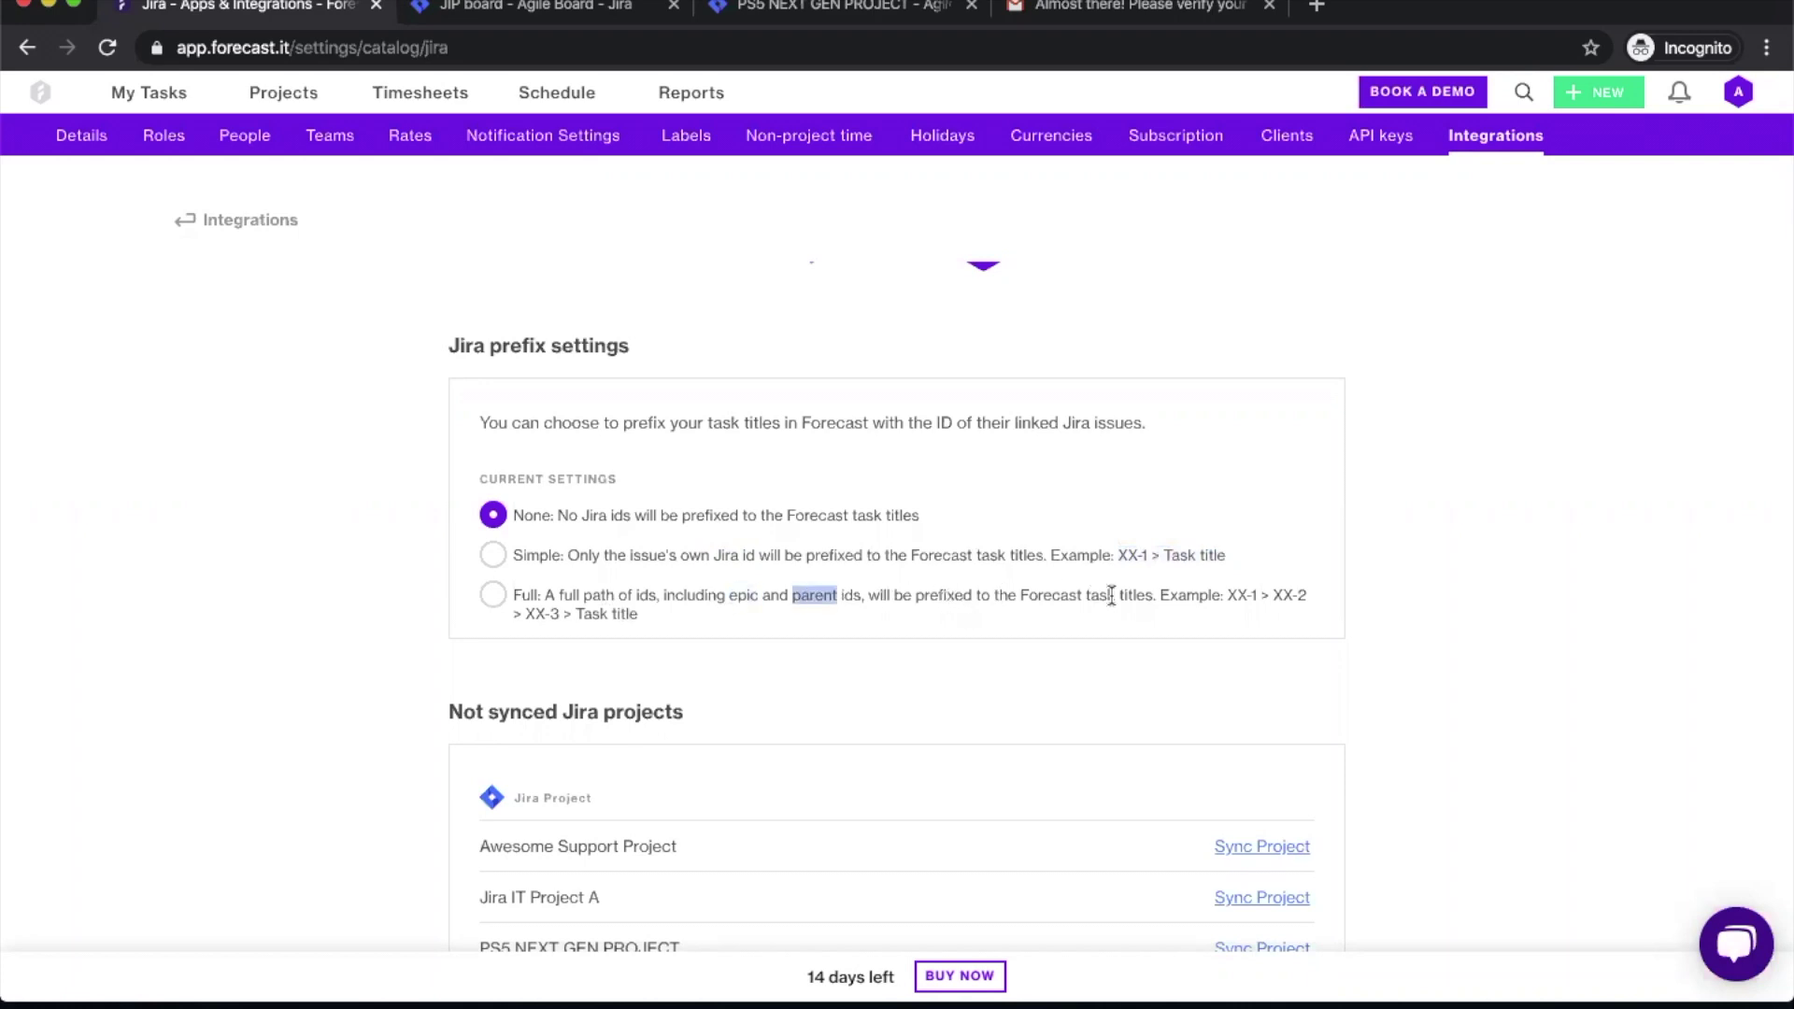
{"action": "double_click", "coordinate": [1034, 594]}
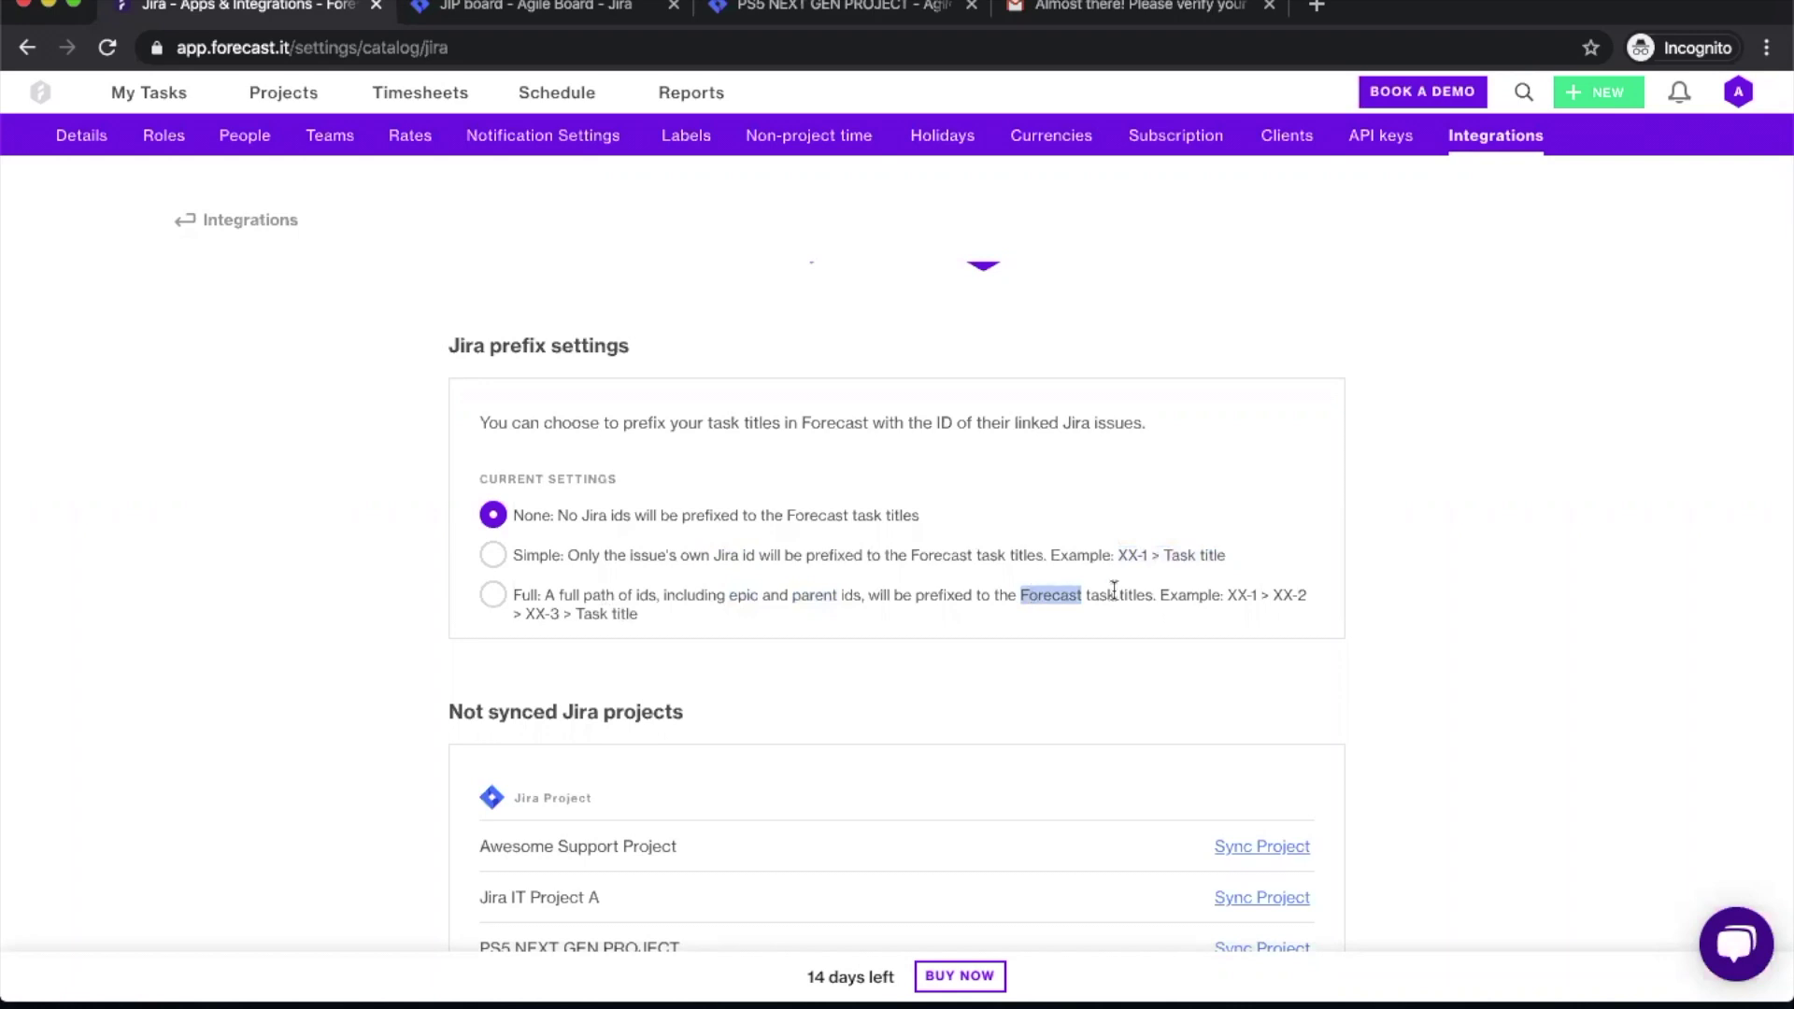
{"action": "left_click_drag", "start_coordinate": [1160, 596], "coordinate": [1265, 627]}
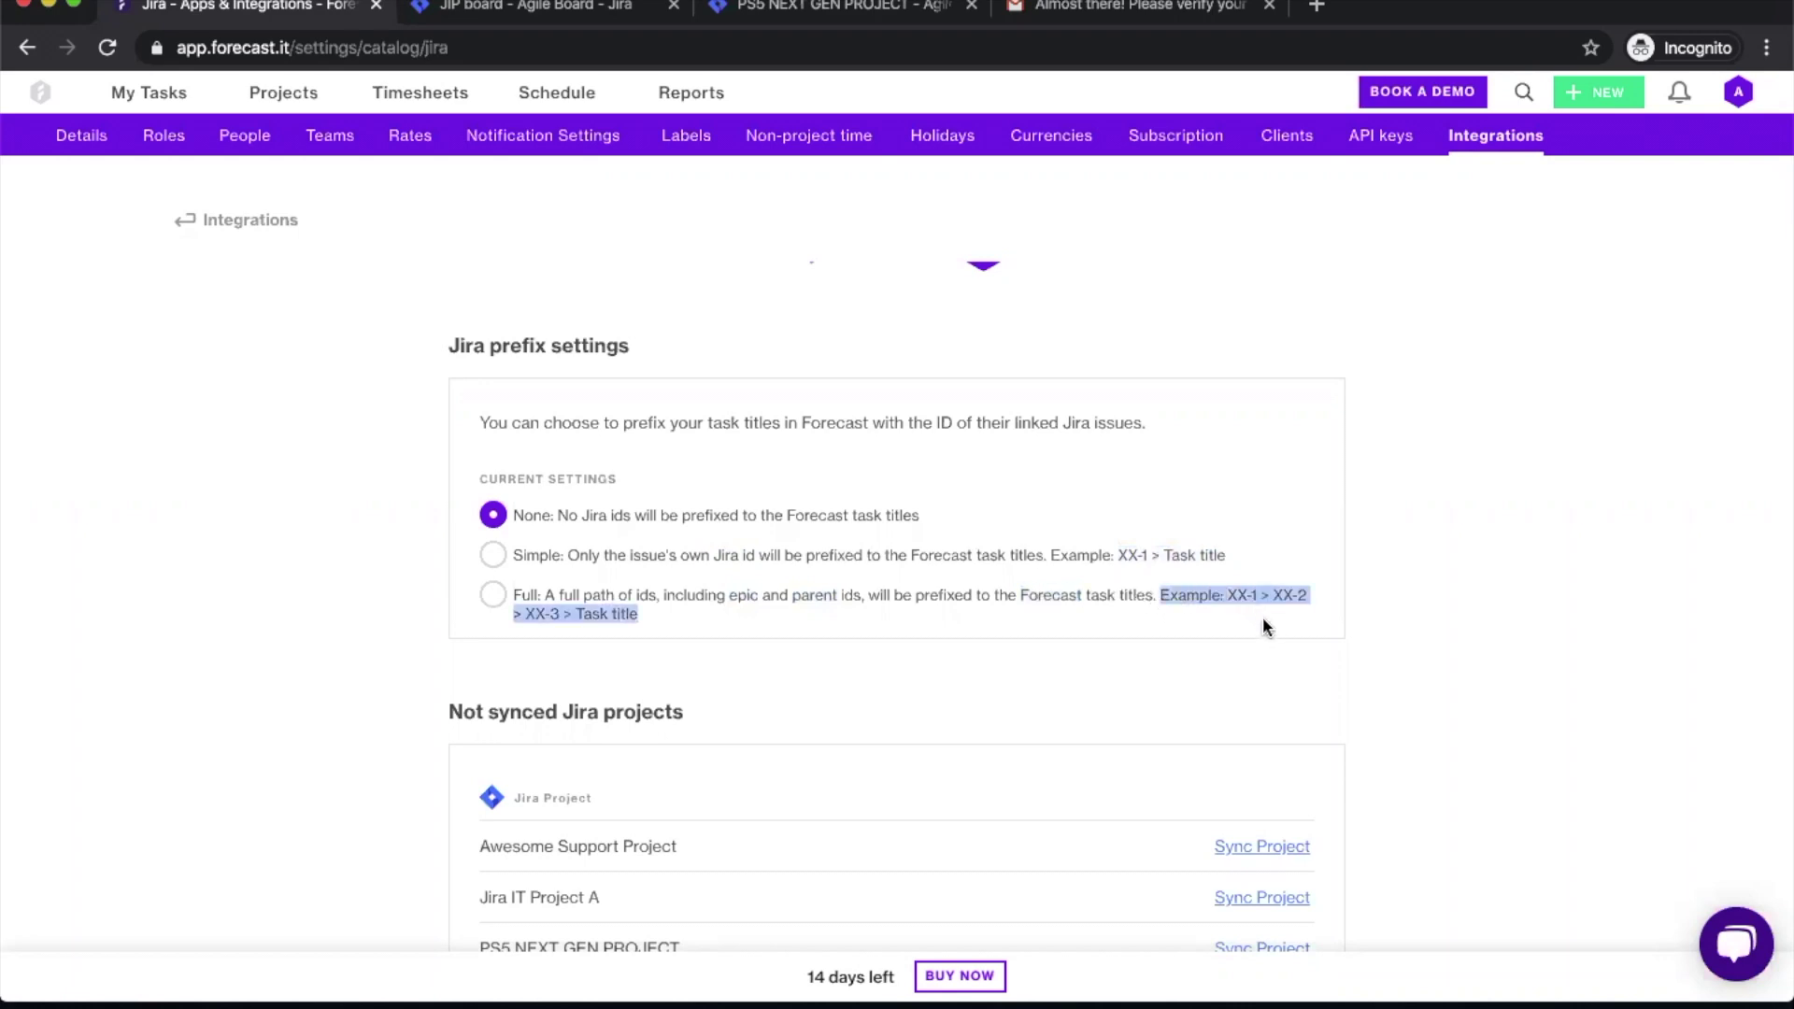
{"action": "left_click", "coordinate": [1264, 625]}
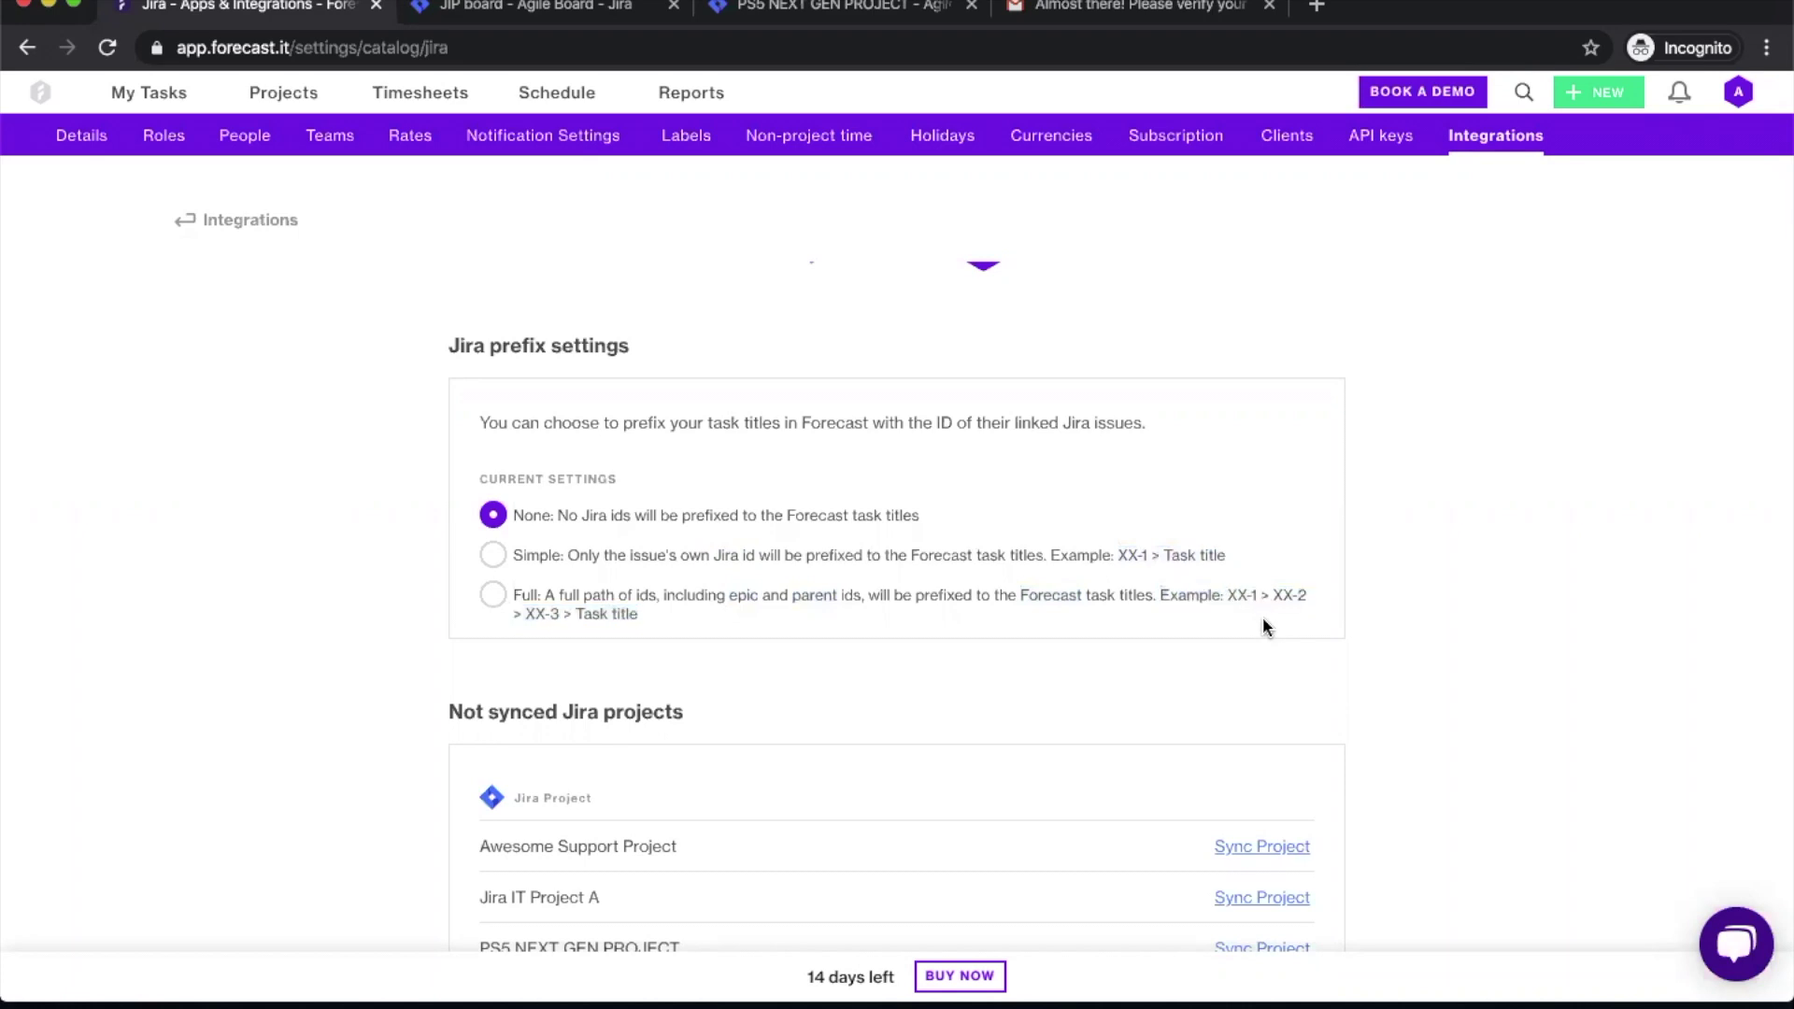
Step: Read the confirmation notice for switching the Jira prefix setting to Simple and dismiss it without applying the change
{"action": "left_click", "coordinate": [493, 556]}
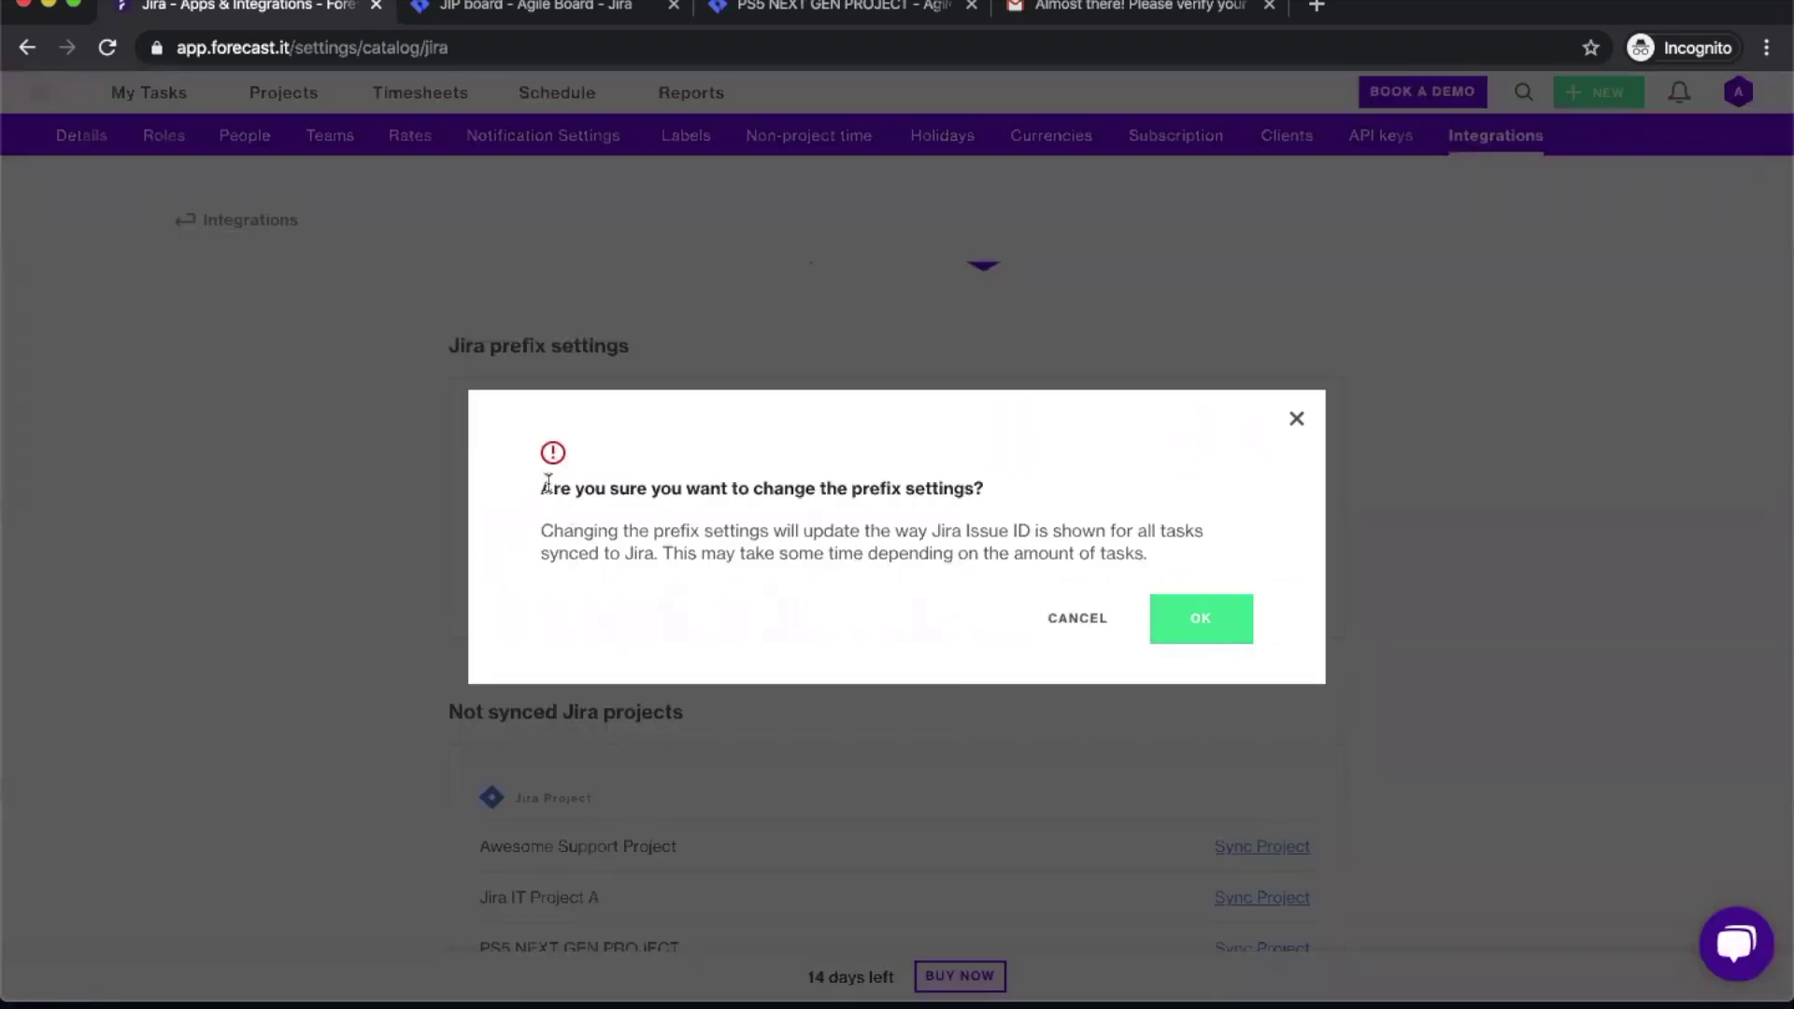
{"action": "left_click_drag", "start_coordinate": [540, 531], "coordinate": [943, 553]}
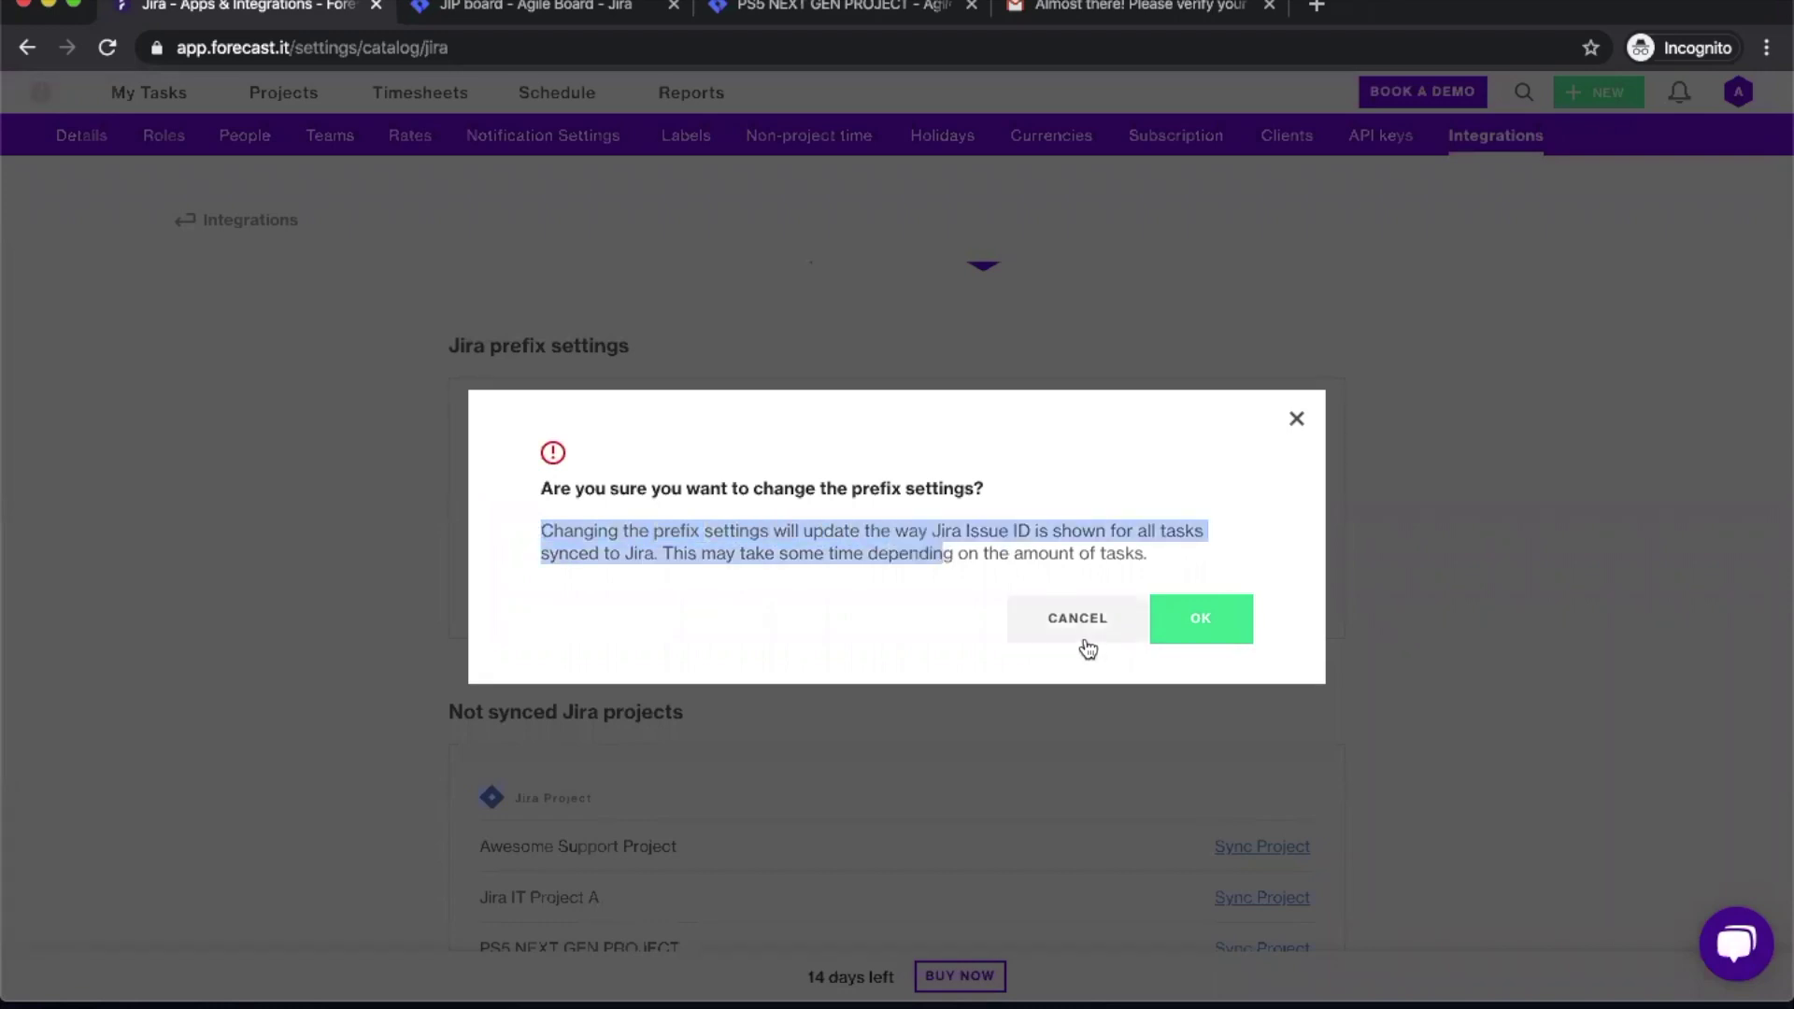
{"action": "left_click", "coordinate": [1209, 513]}
{"action": "left_click", "coordinate": [1297, 419]}
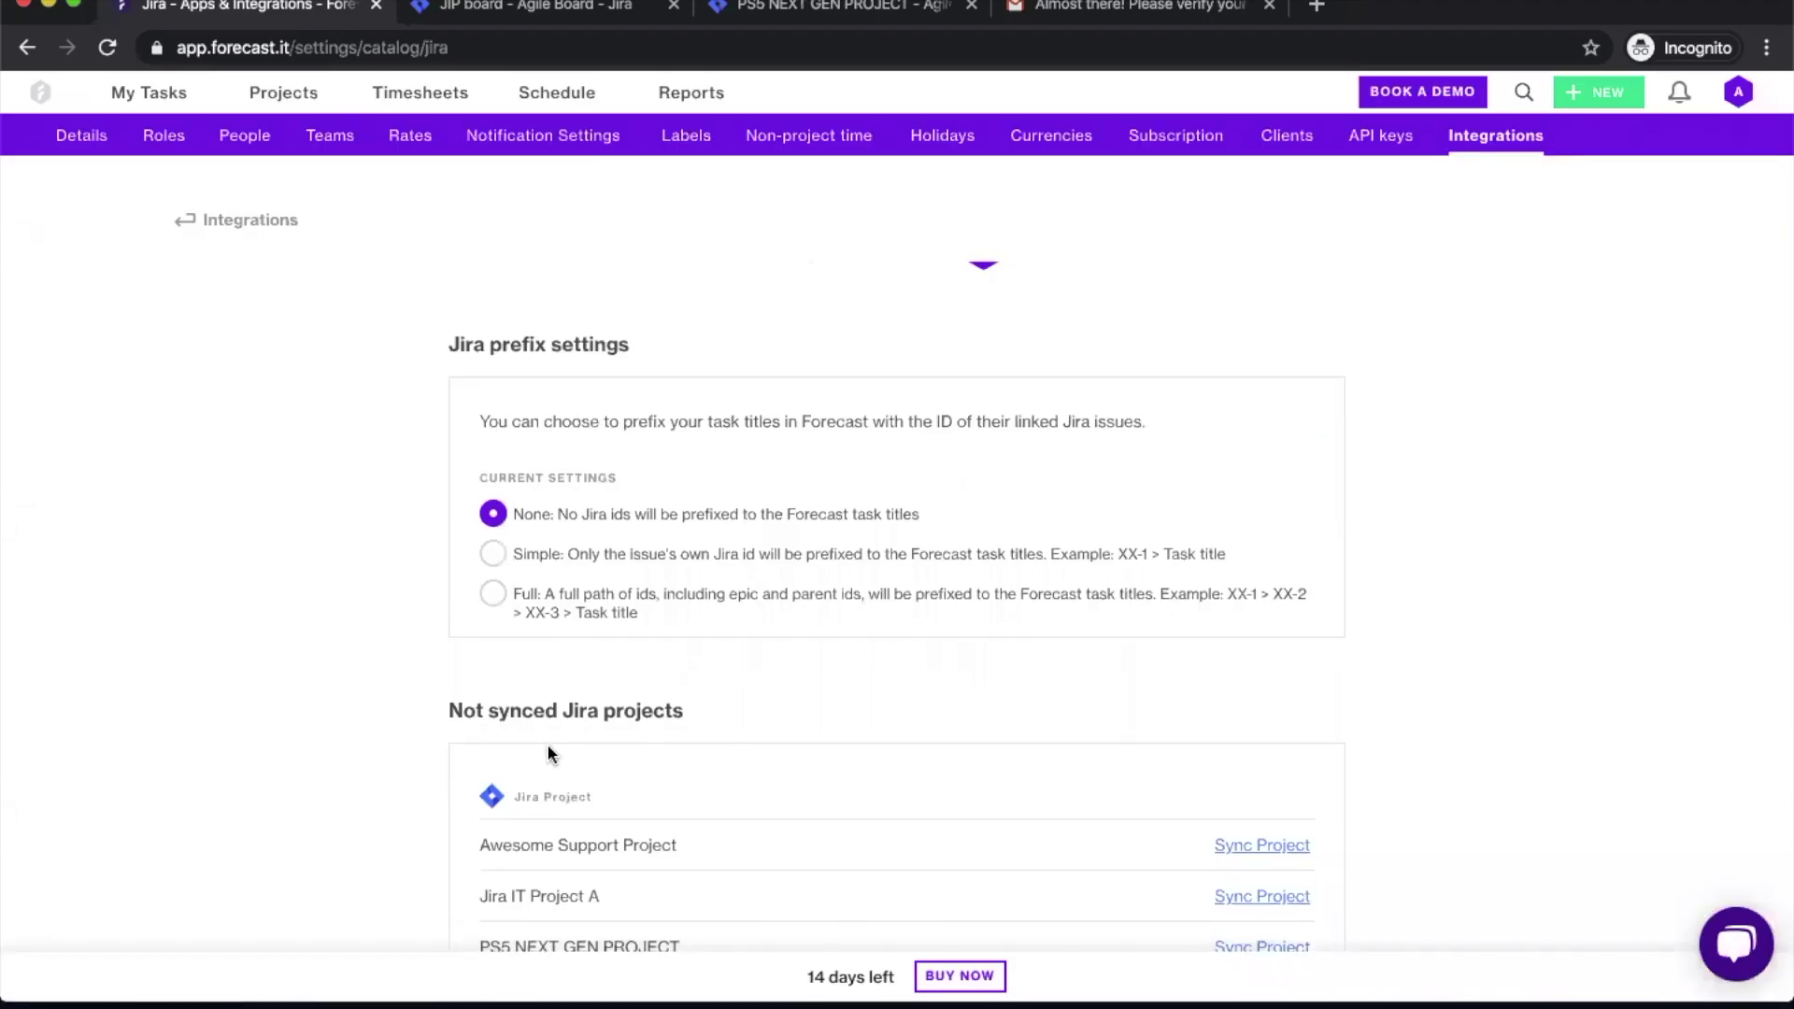
Step: Examine the lists of not synced and synced Jira projects on the integration page
{"action": "scroll", "coordinate": [549, 753], "scroll_direction": "down", "scroll_amount": 4}
{"action": "scroll", "coordinate": [548, 747], "scroll_direction": "down", "scroll_amount": 1}
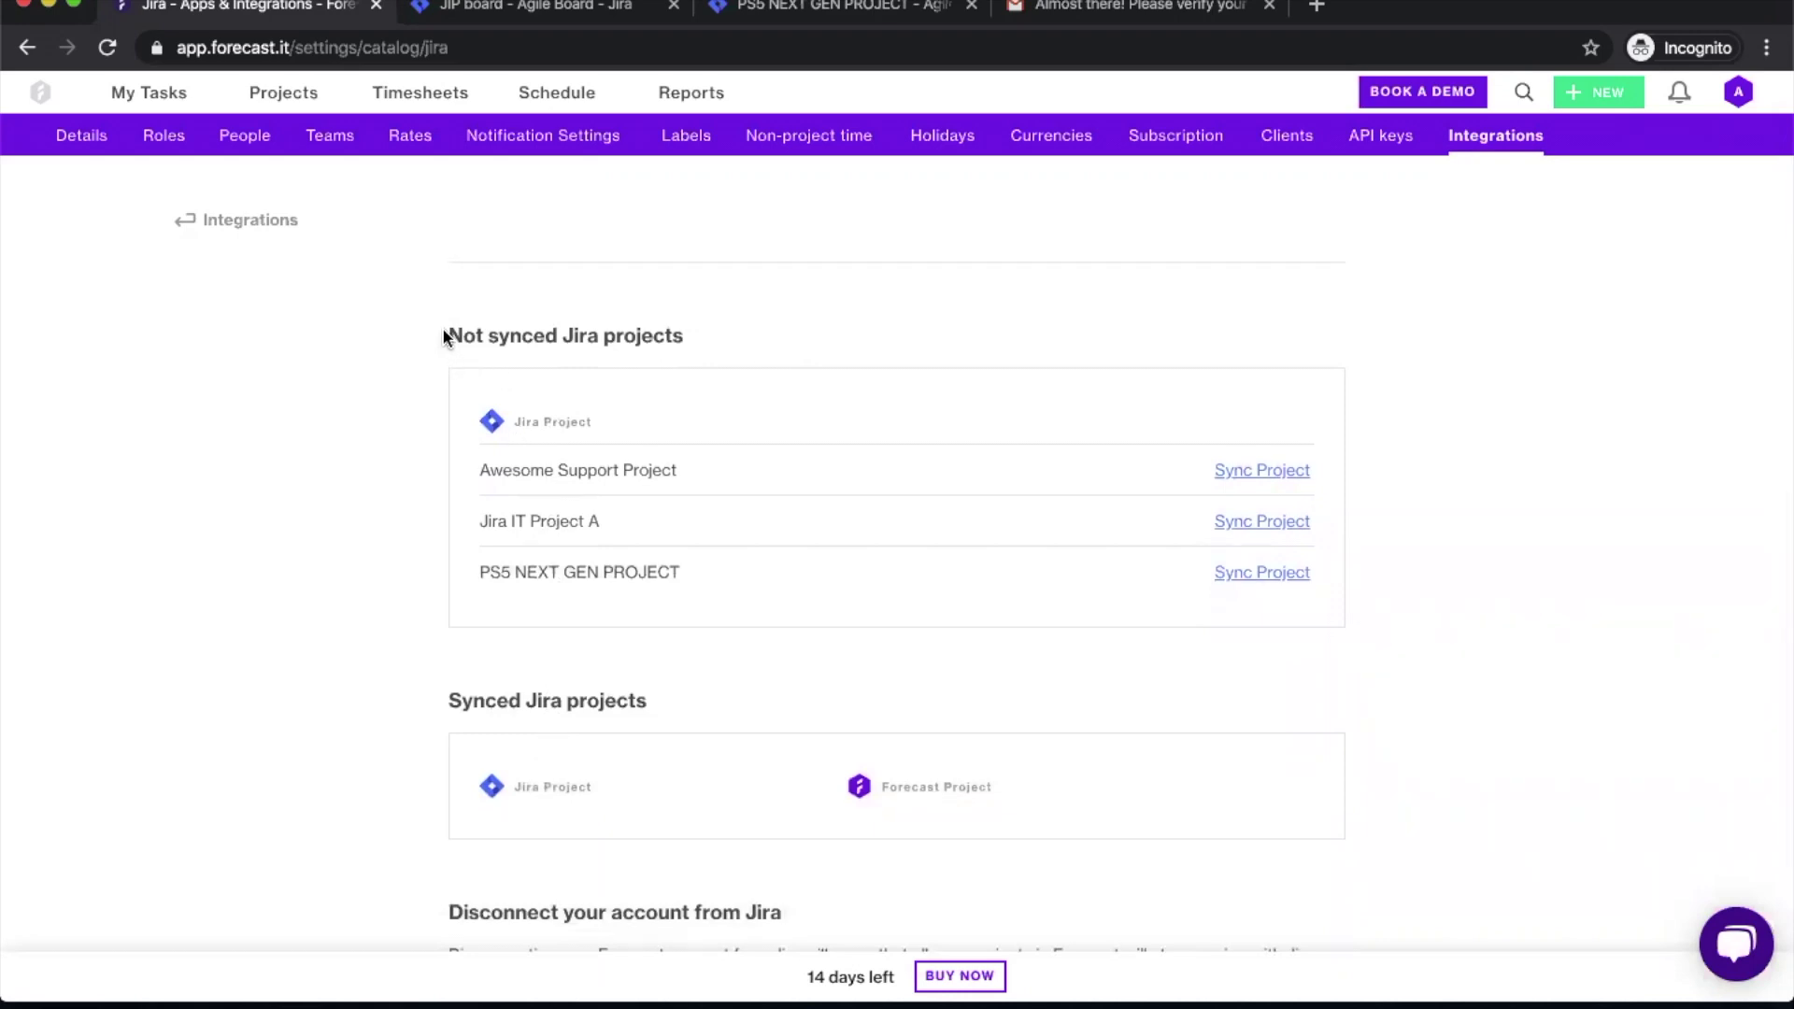
{"action": "left_click_drag", "start_coordinate": [447, 336], "coordinate": [690, 341]}
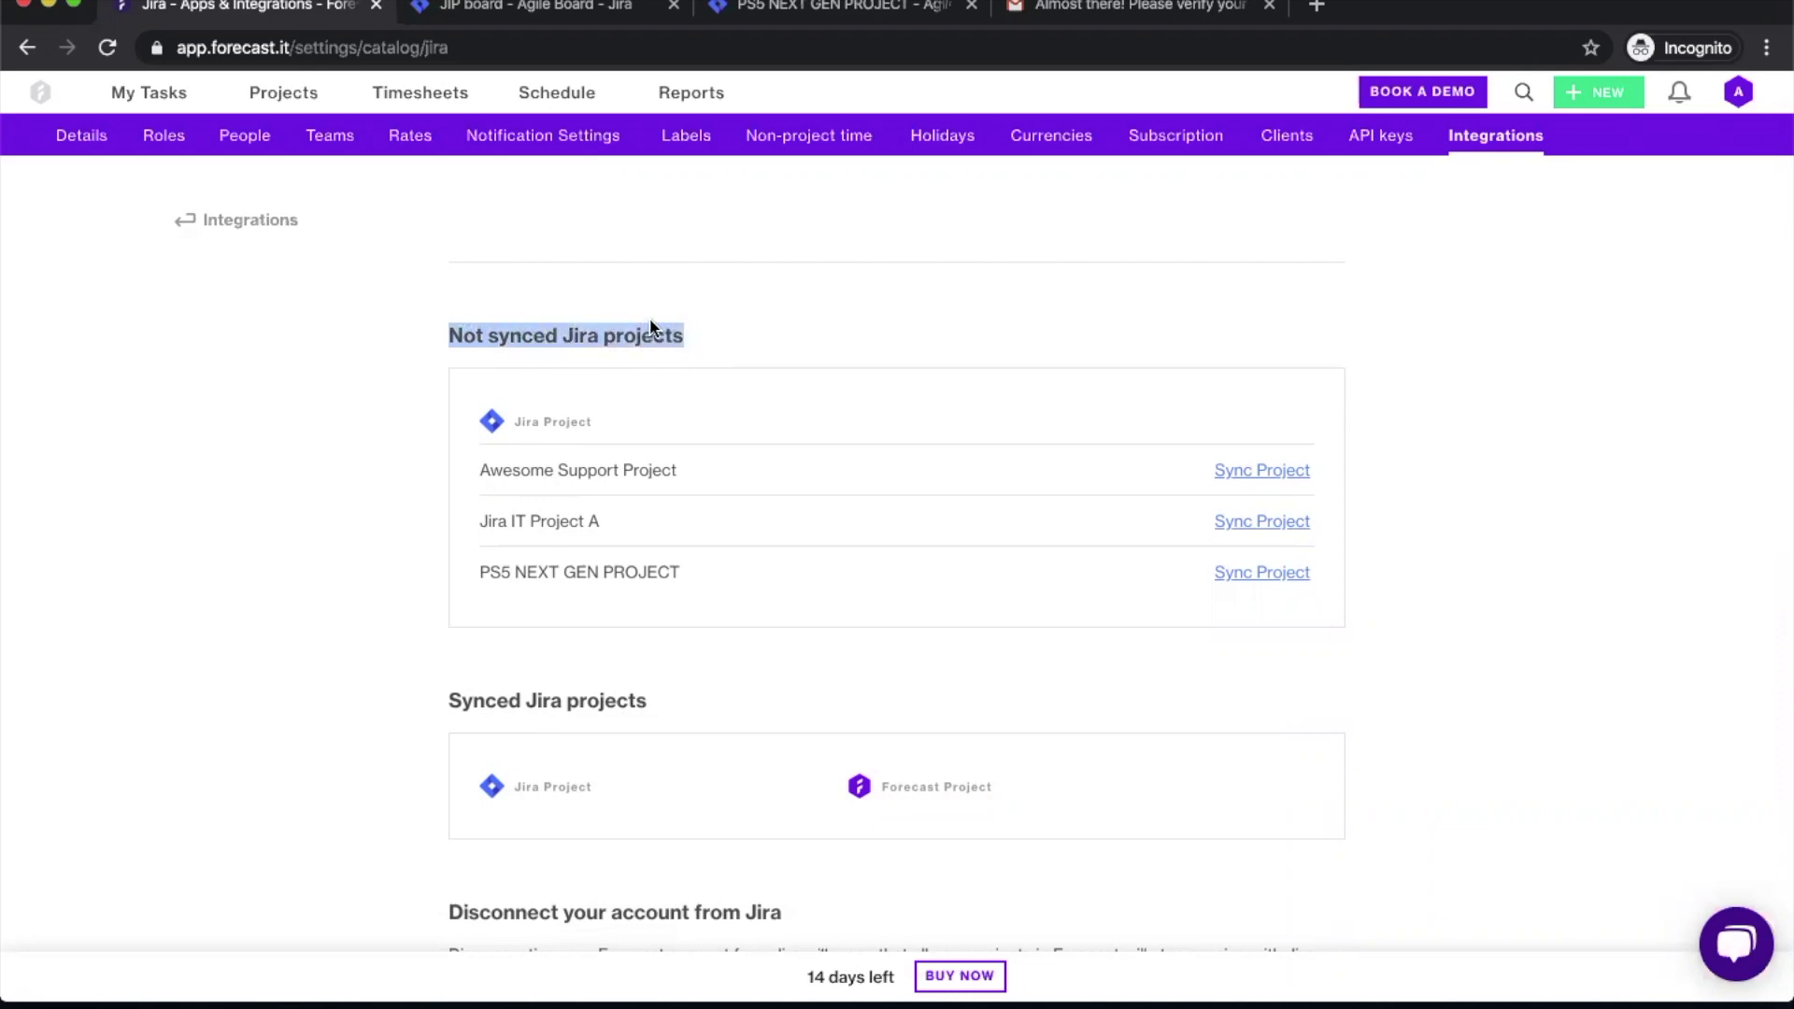
{"action": "left_click", "coordinate": [571, 320]}
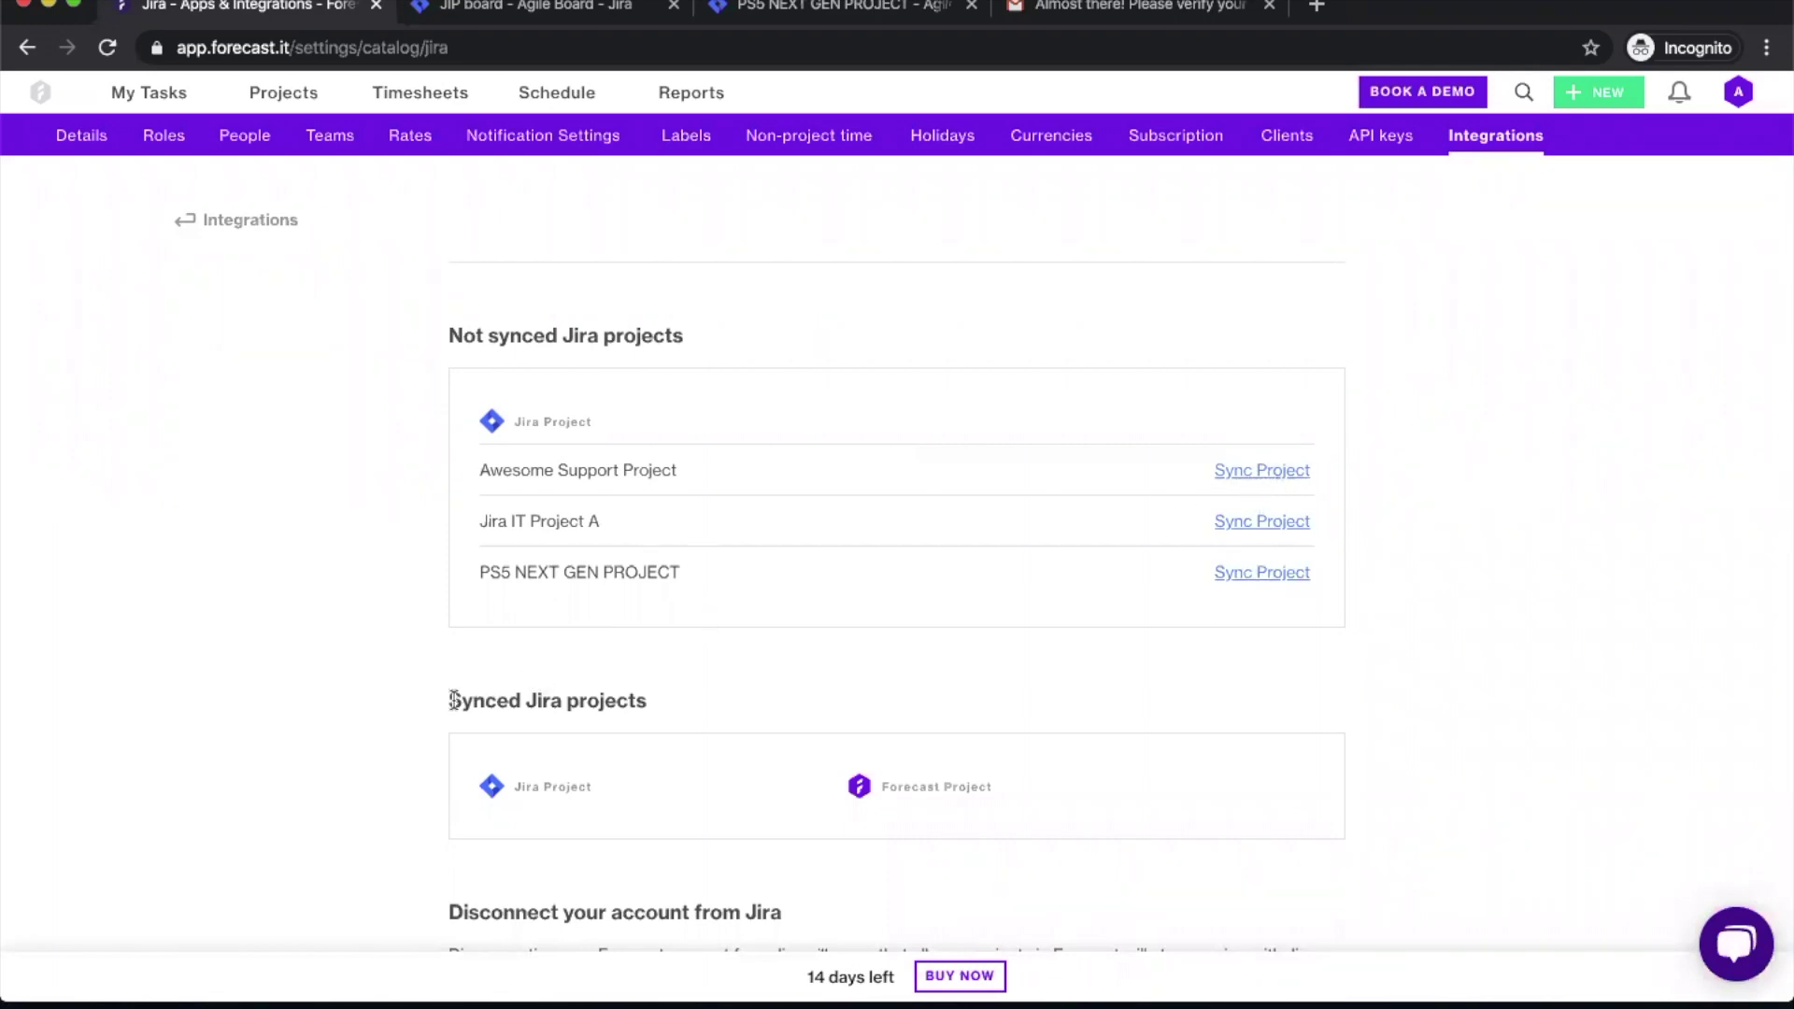
{"action": "left_click_drag", "start_coordinate": [452, 700], "coordinate": [651, 704]}
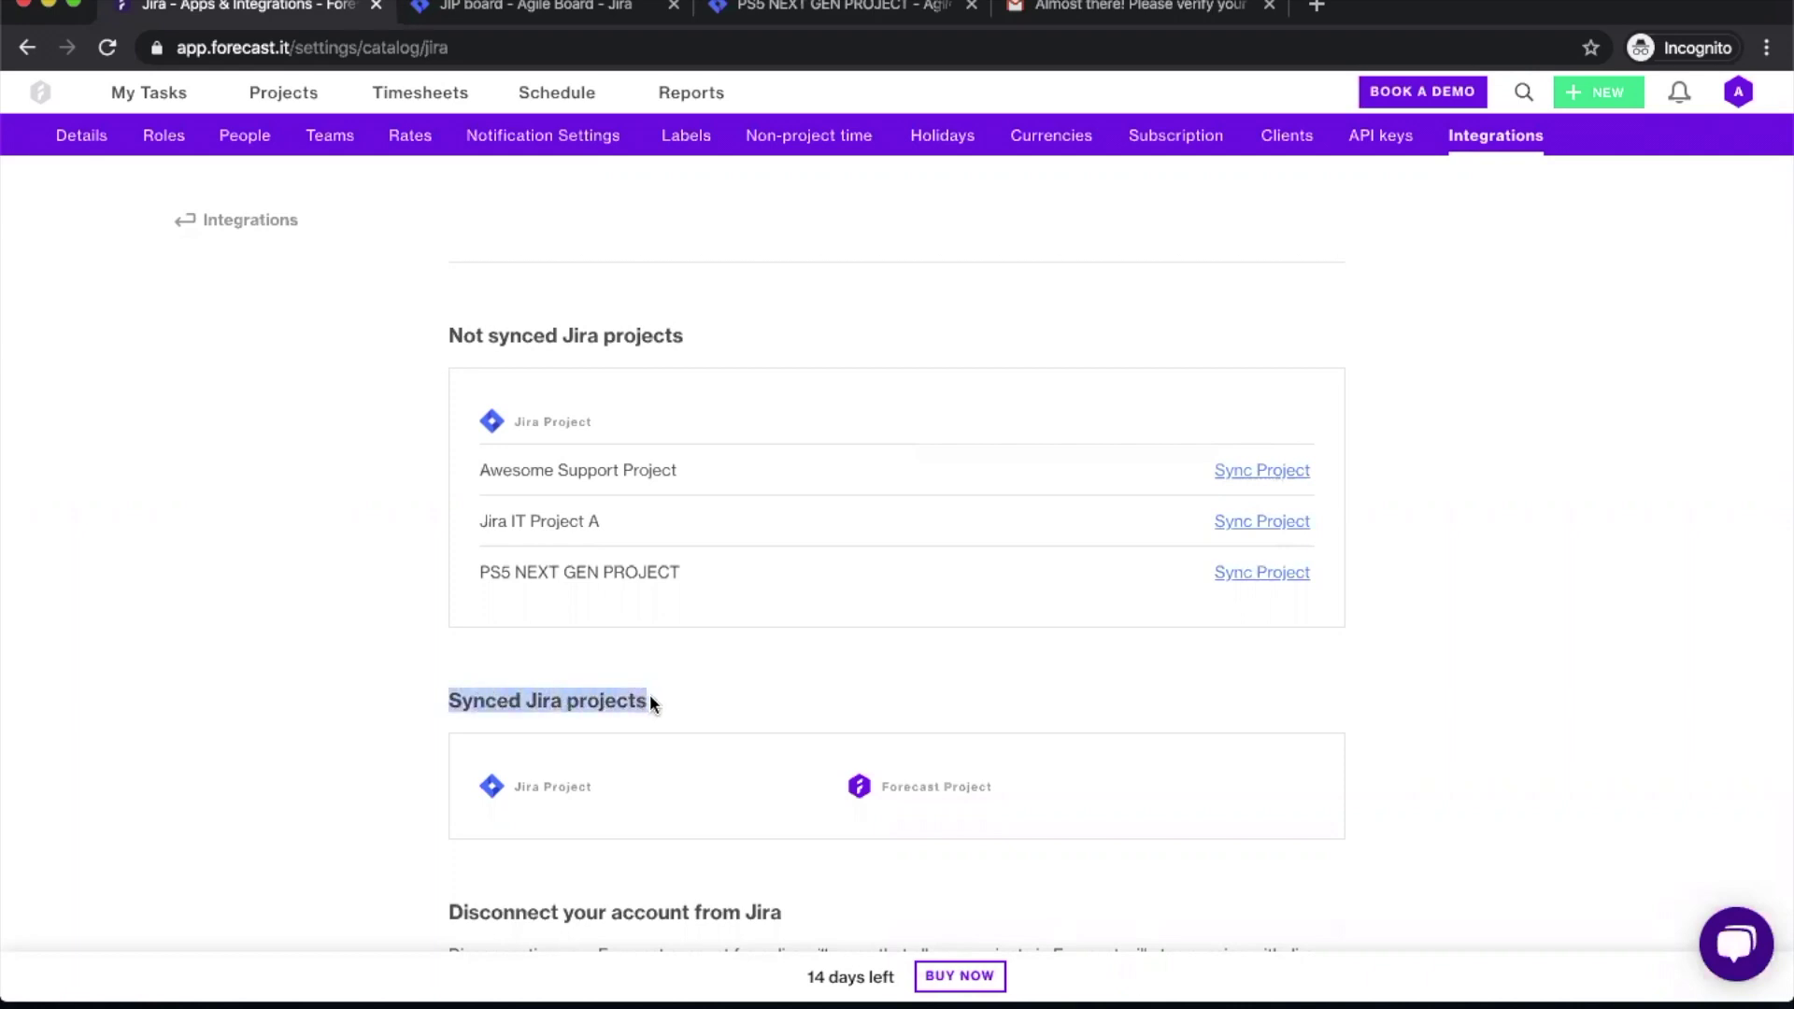
{"action": "left_click", "coordinate": [684, 701]}
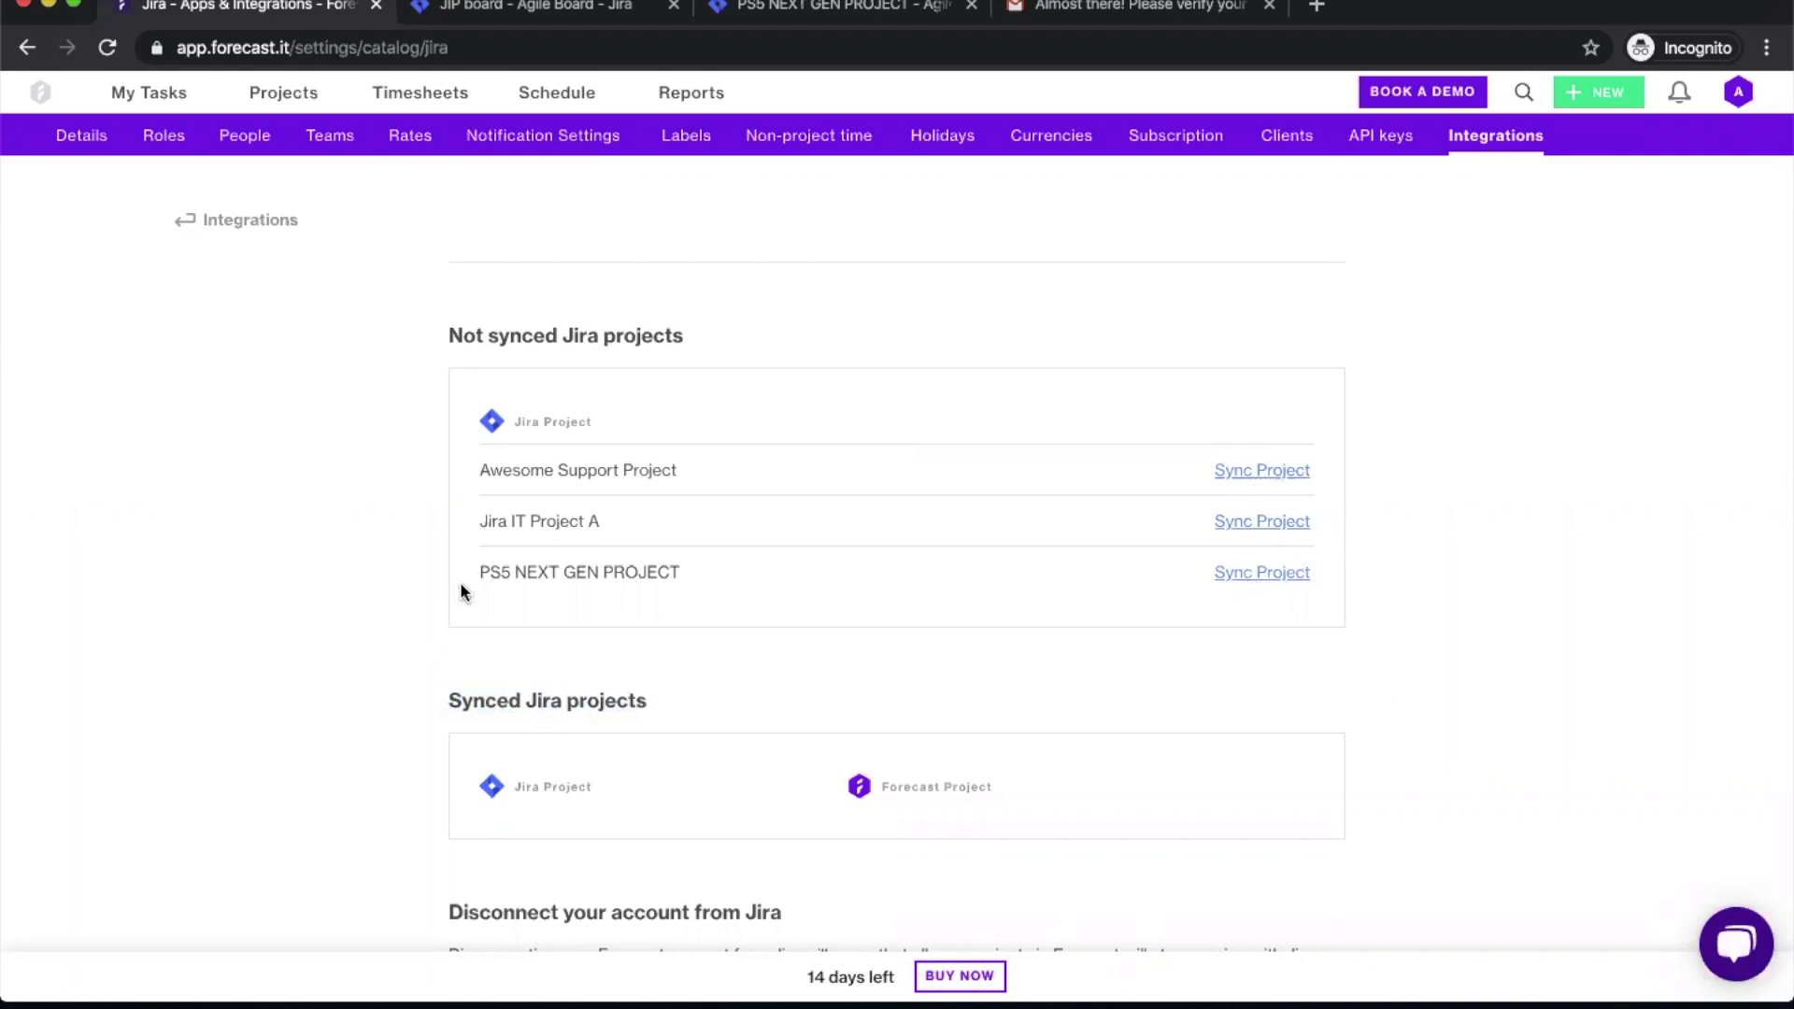
Step: Start the sync setup for PS5 NEXT GEN PROJECT and review the selectable Jira projects and the content to import
{"action": "left_click", "coordinate": [1255, 574]}
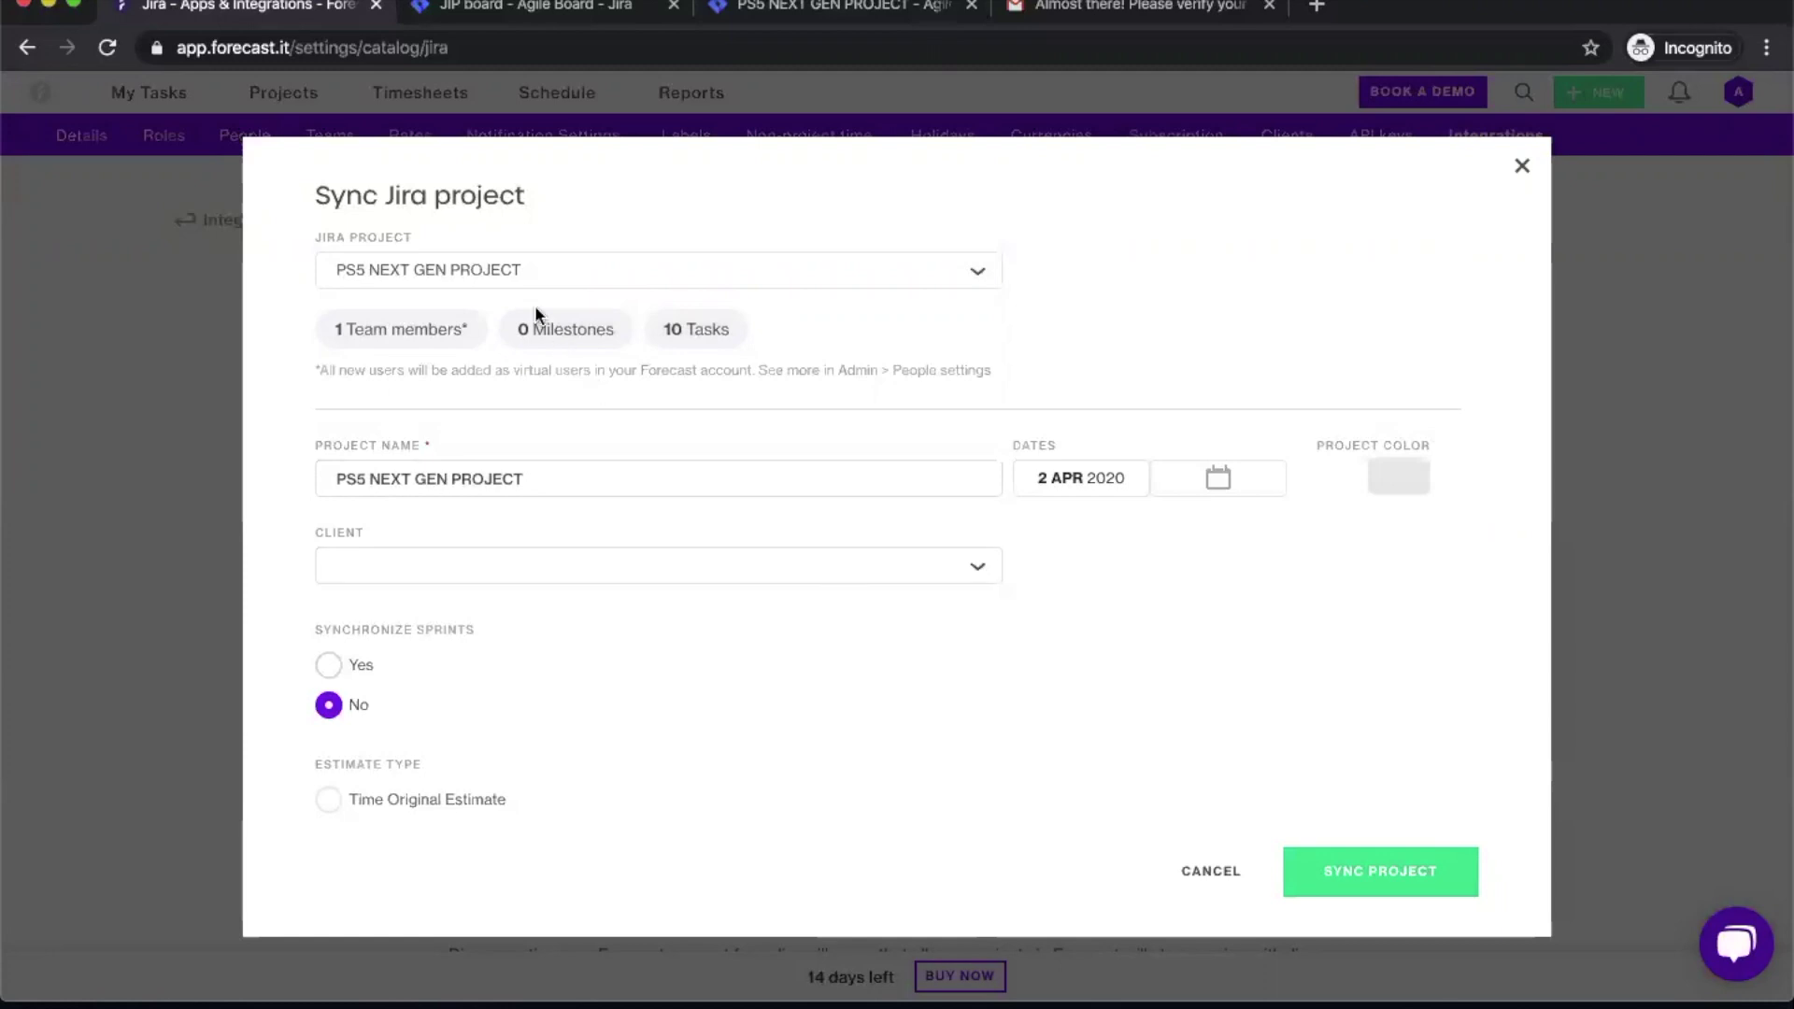
{"action": "left_click", "coordinate": [505, 275]}
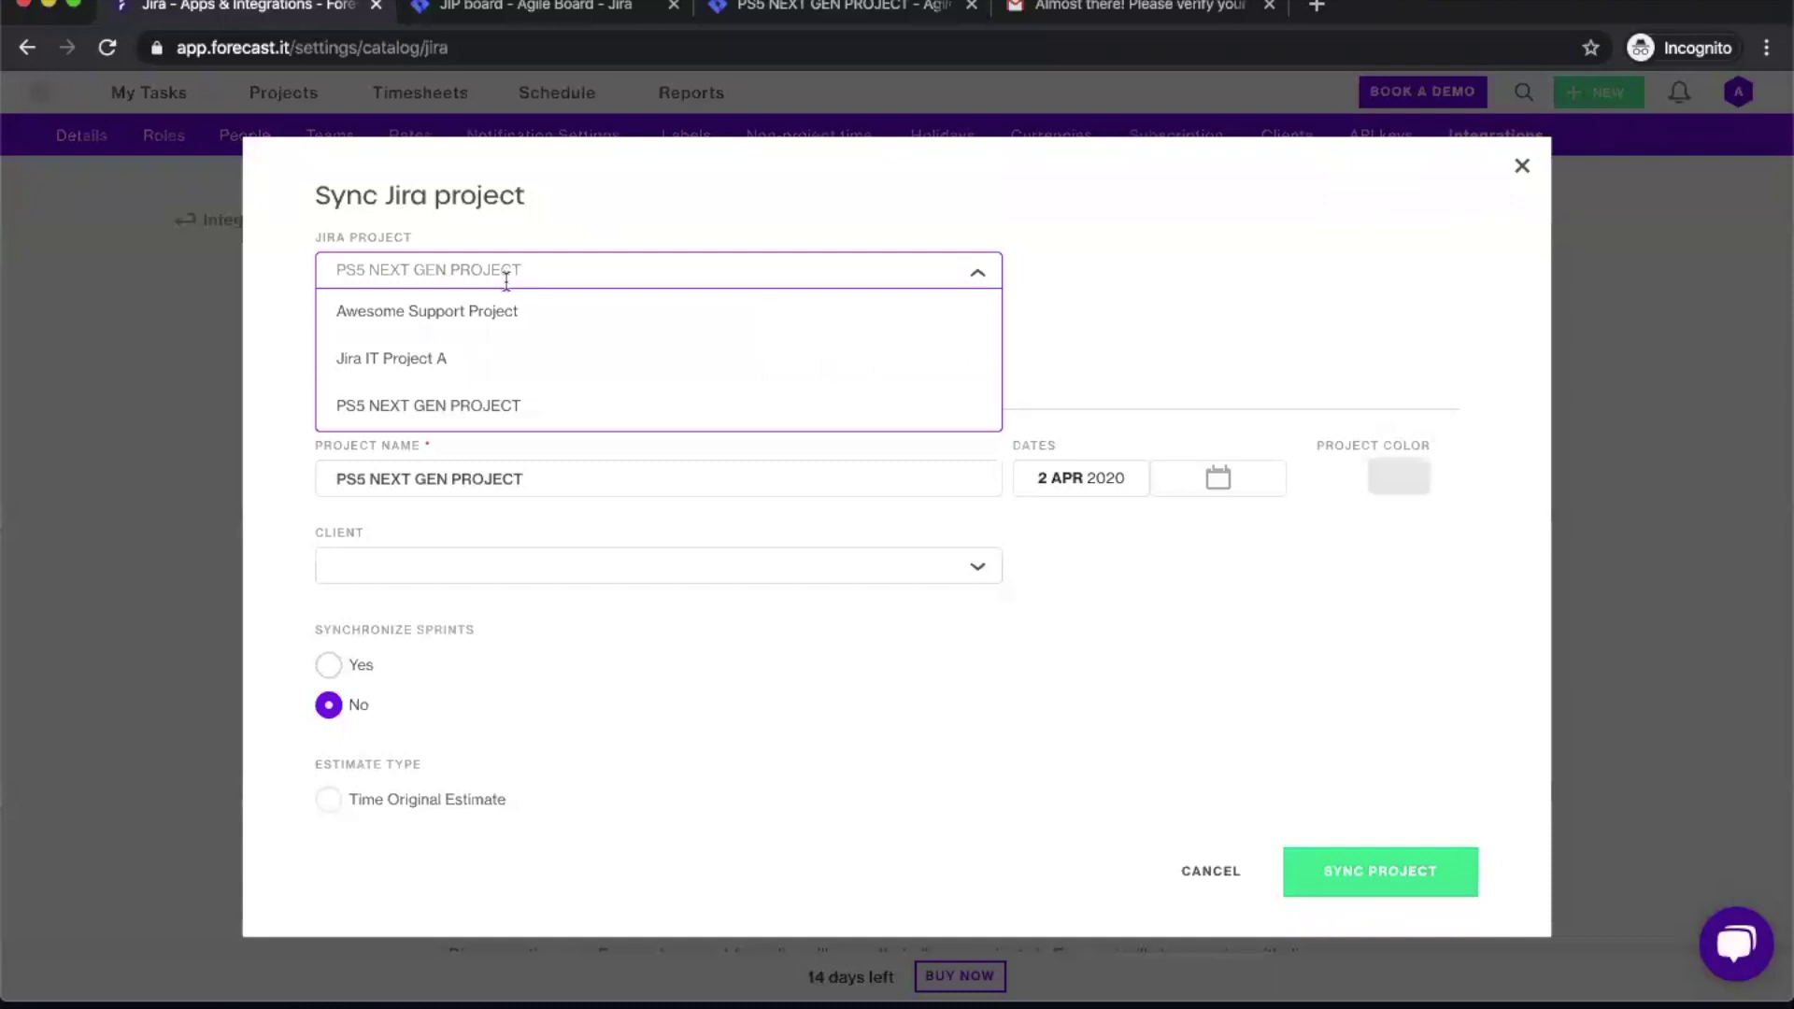
{"action": "left_click", "coordinate": [596, 236]}
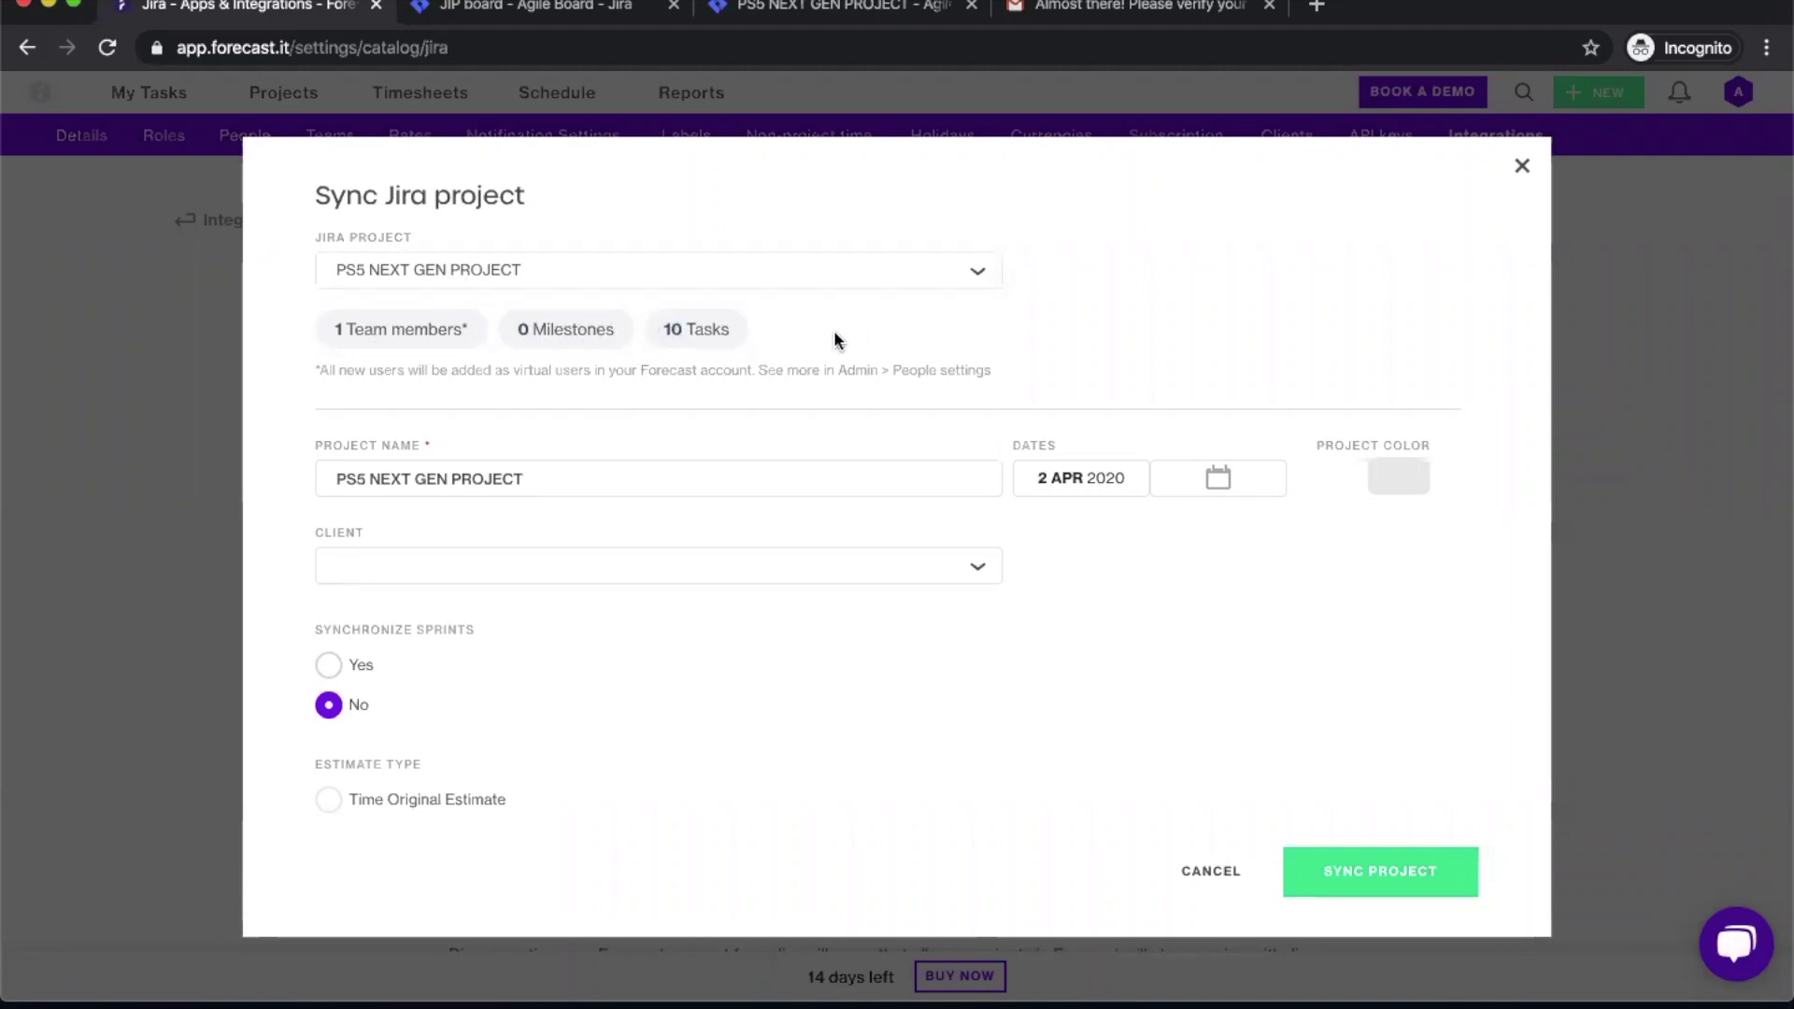
{"action": "double_click", "coordinate": [710, 329]}
{"action": "left_click", "coordinate": [631, 374]}
Step: Try appending DRAFT to the project name and restore it to PS5 NEXT GEN PROJECT
{"action": "left_click", "coordinate": [568, 480]}
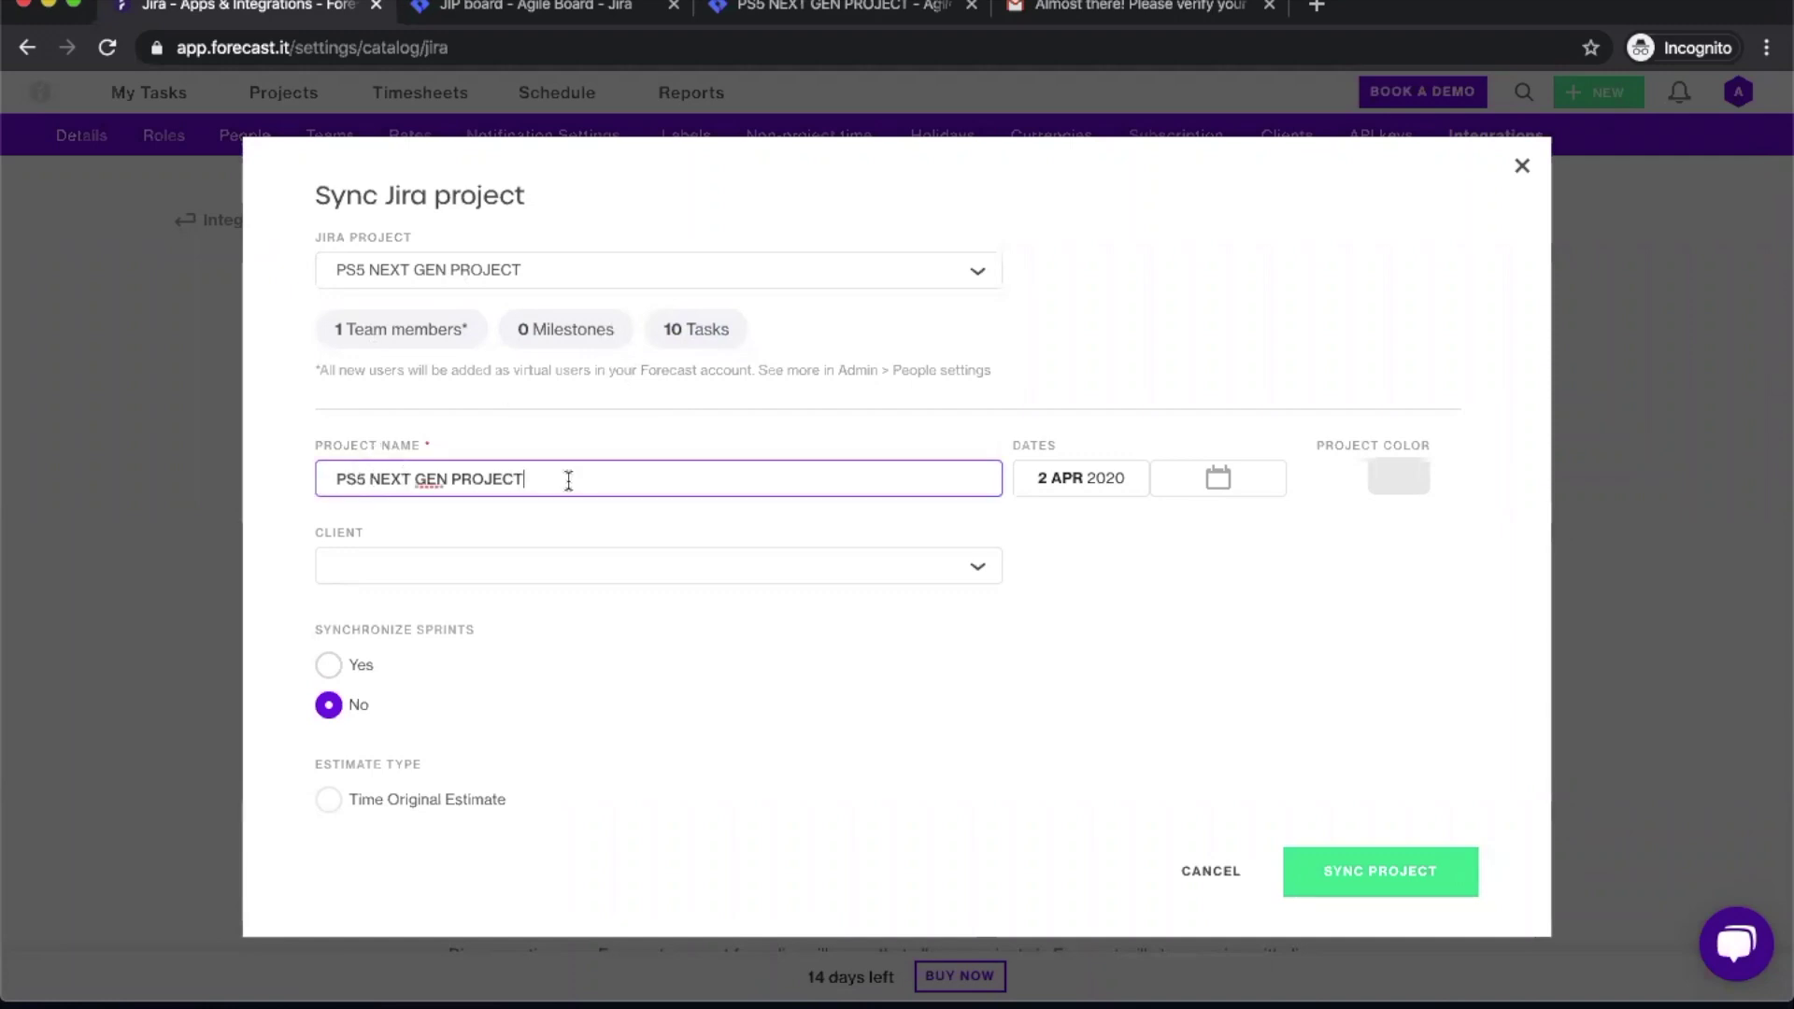
{"action": "left_click", "coordinate": [572, 427]}
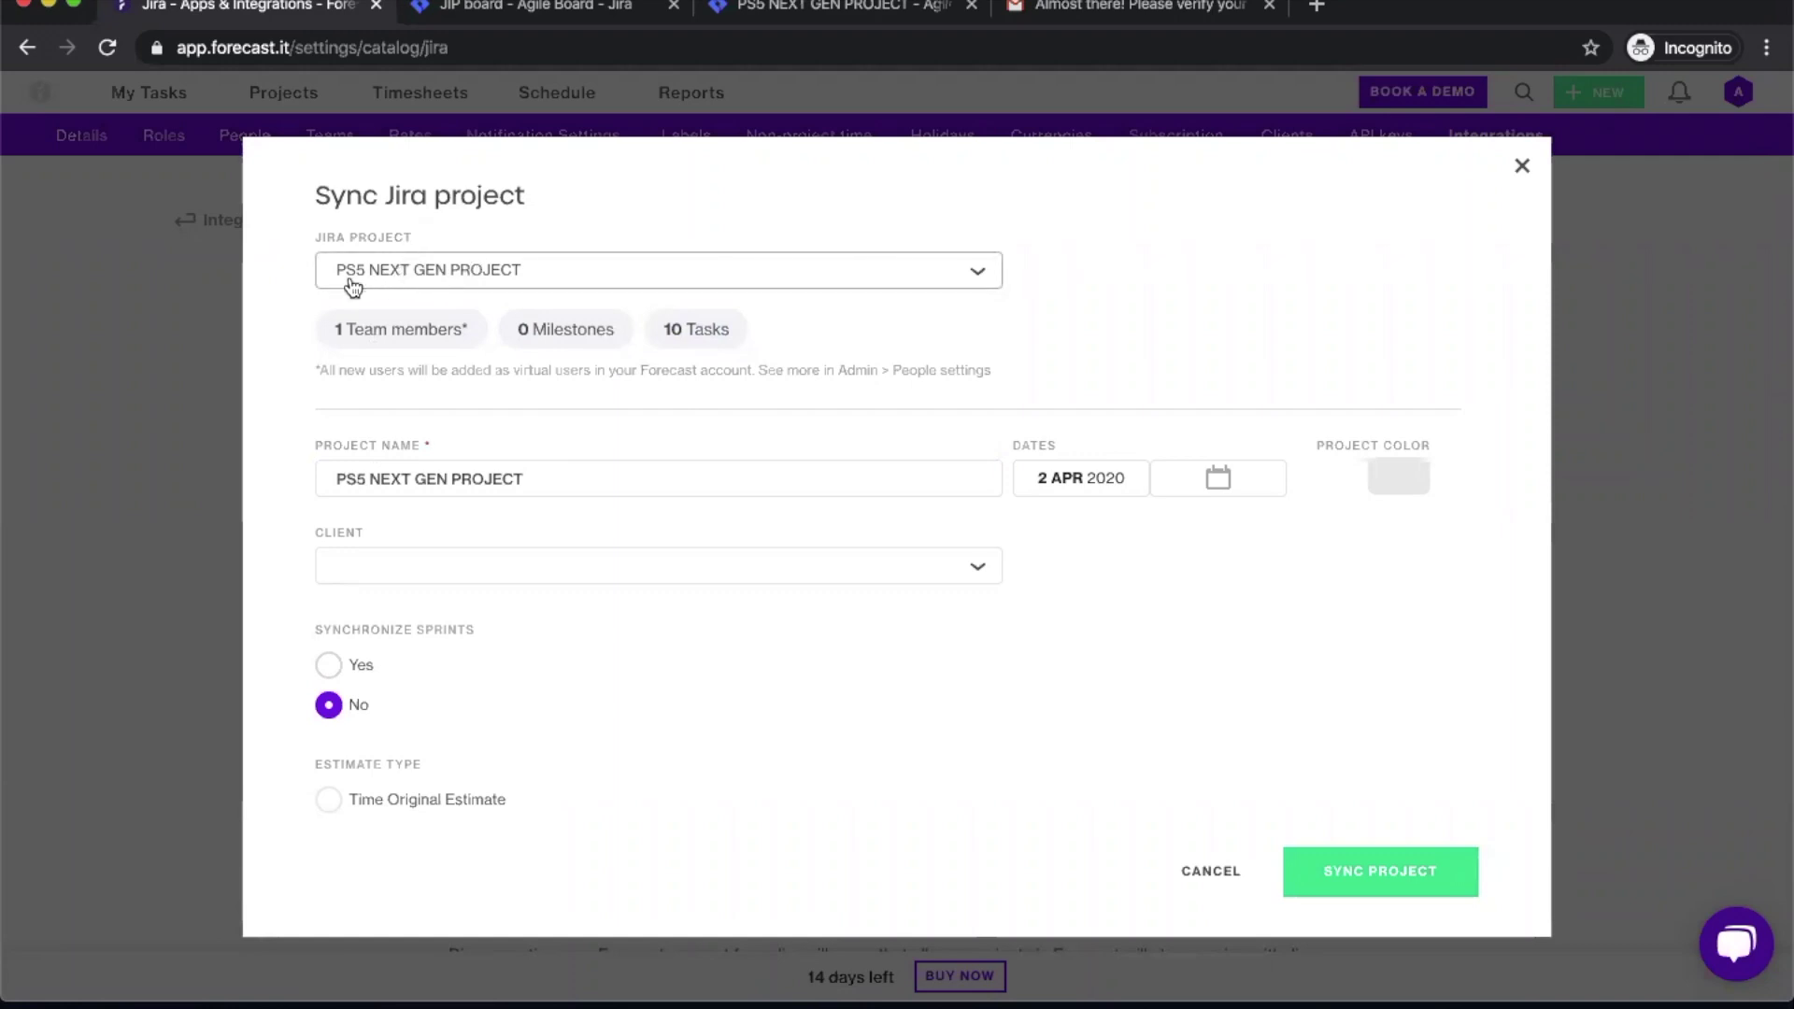
{"action": "left_click", "coordinate": [460, 479]}
{"action": "left_click", "coordinate": [550, 481]}
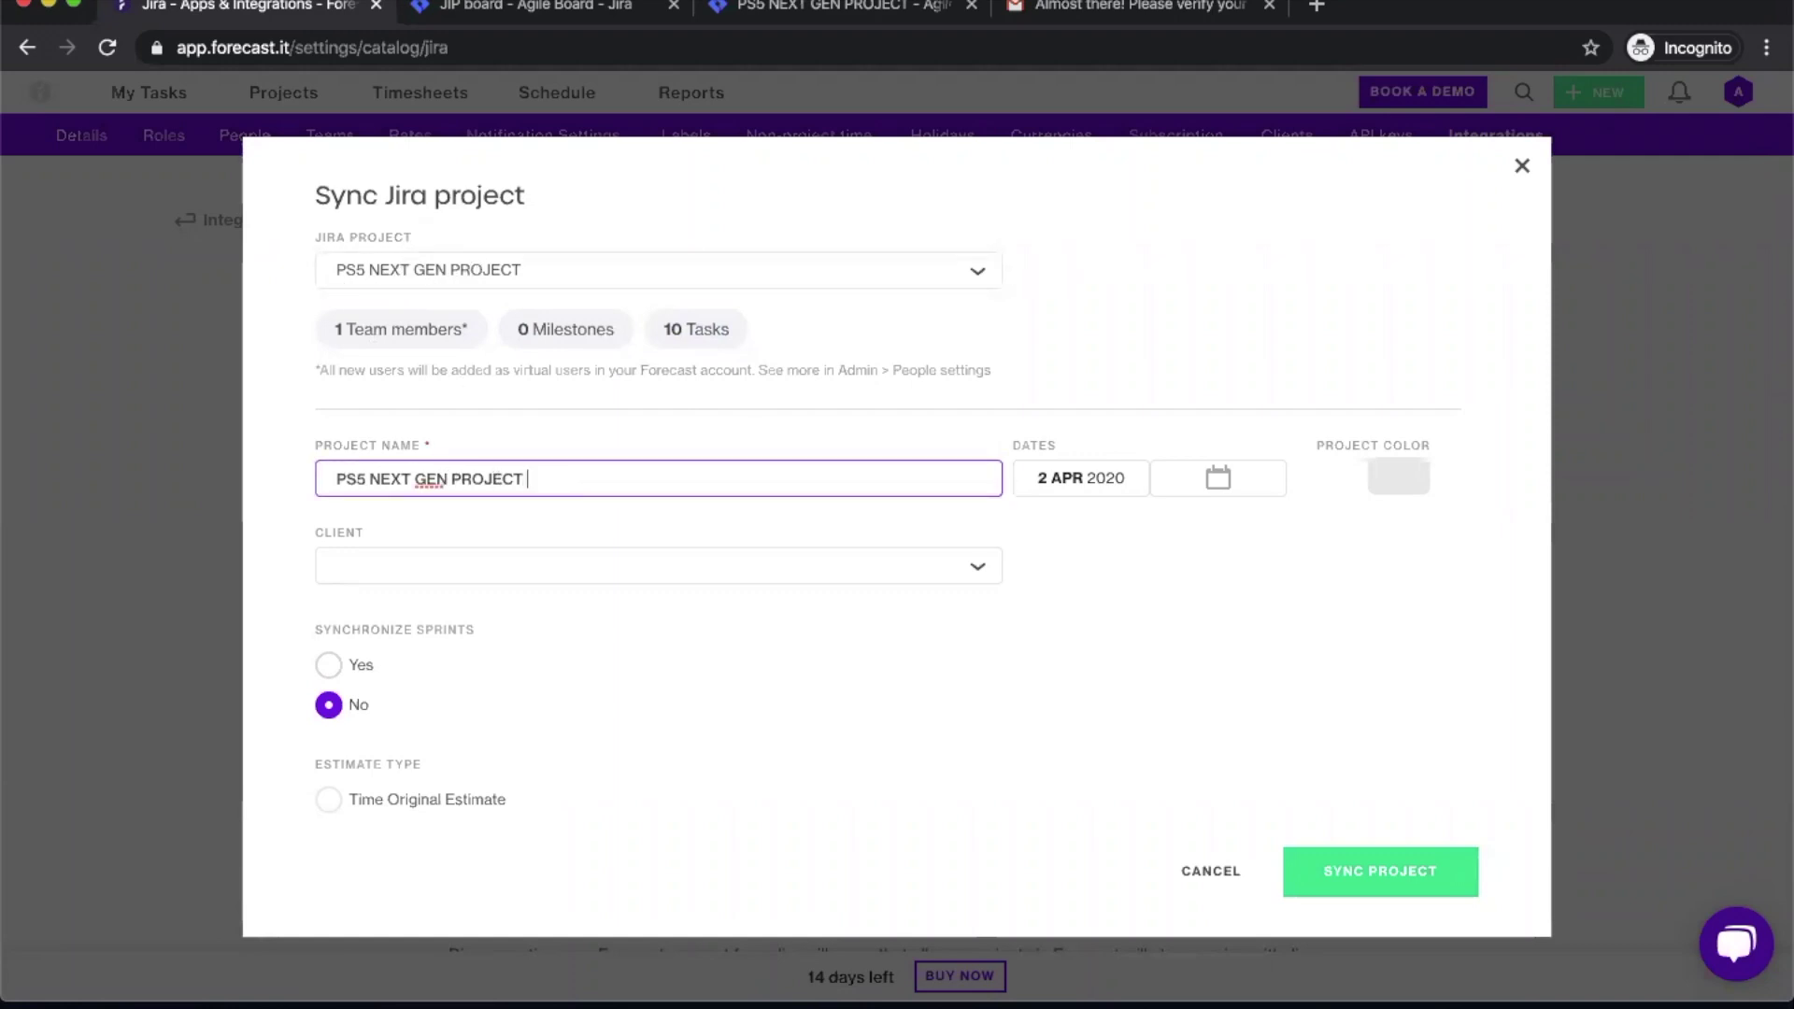
{"action": "type", "text": "DRAFT"}
{"action": "key", "text": "BackSpace"}
{"action": "key", "text": "BackSpace"}
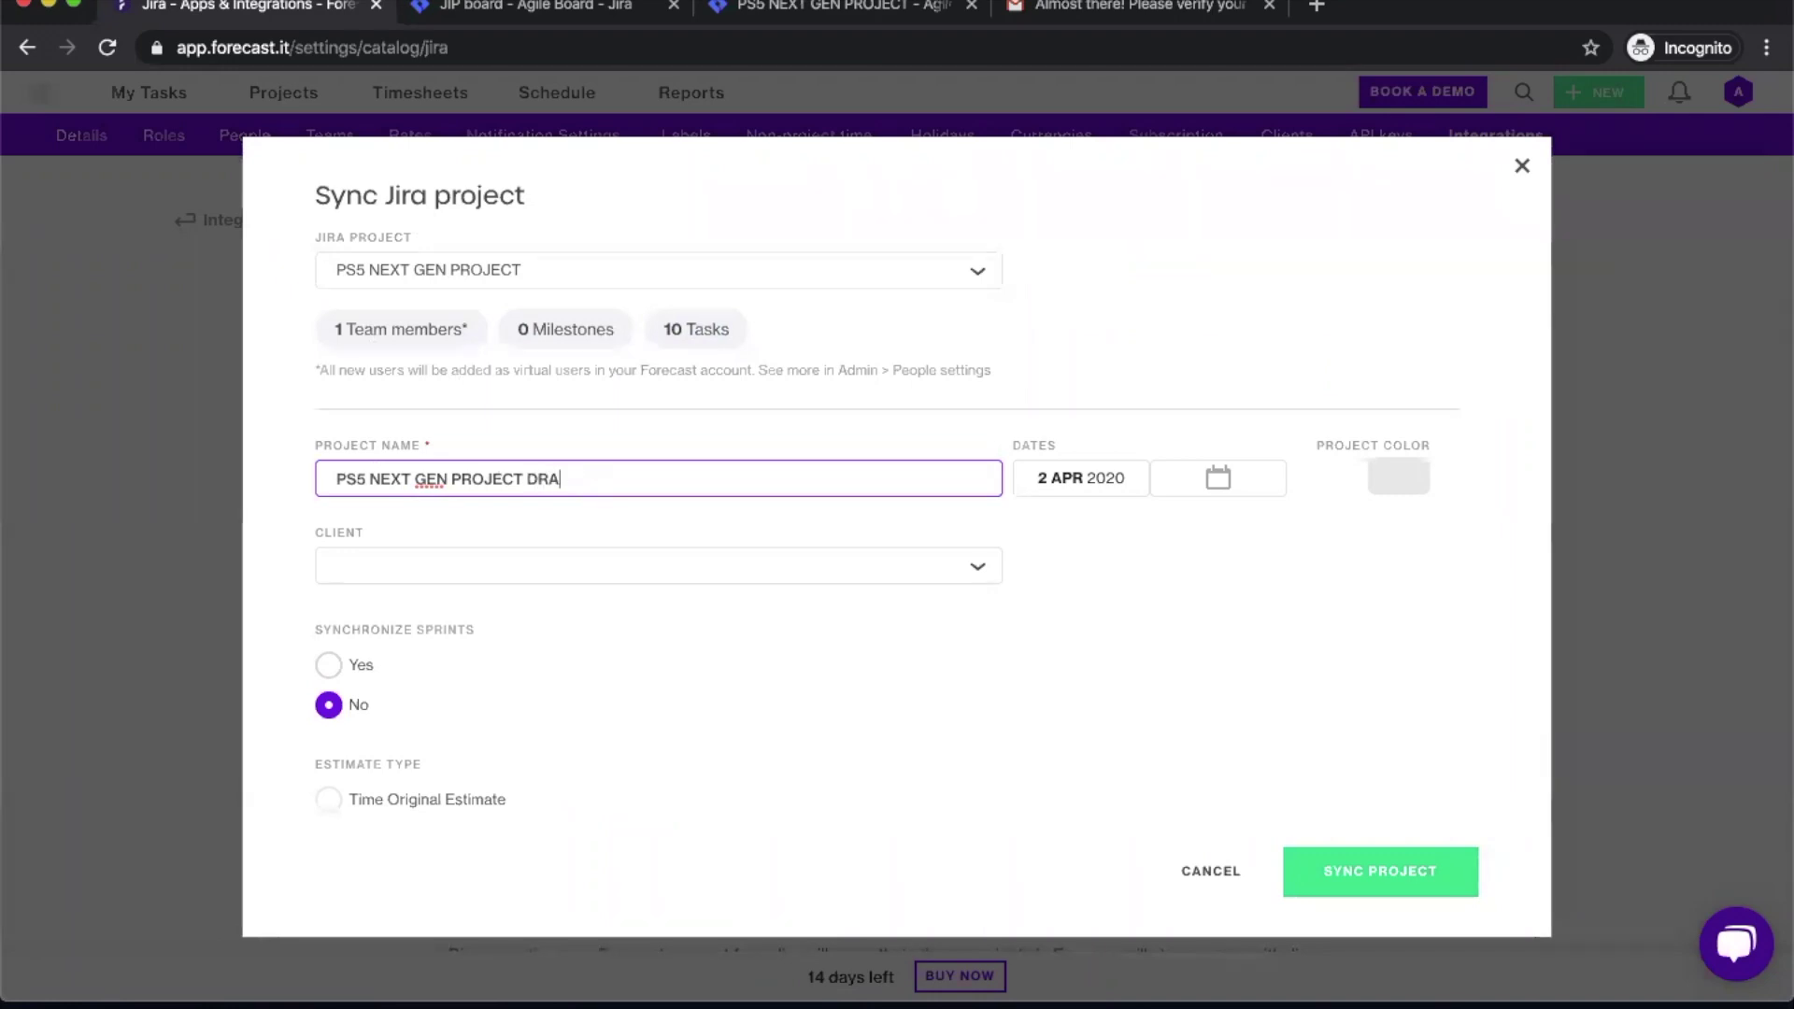
{"action": "left_click_drag", "start_coordinate": [574, 490], "coordinate": [249, 488]}
{"action": "key", "text": "super+c"}
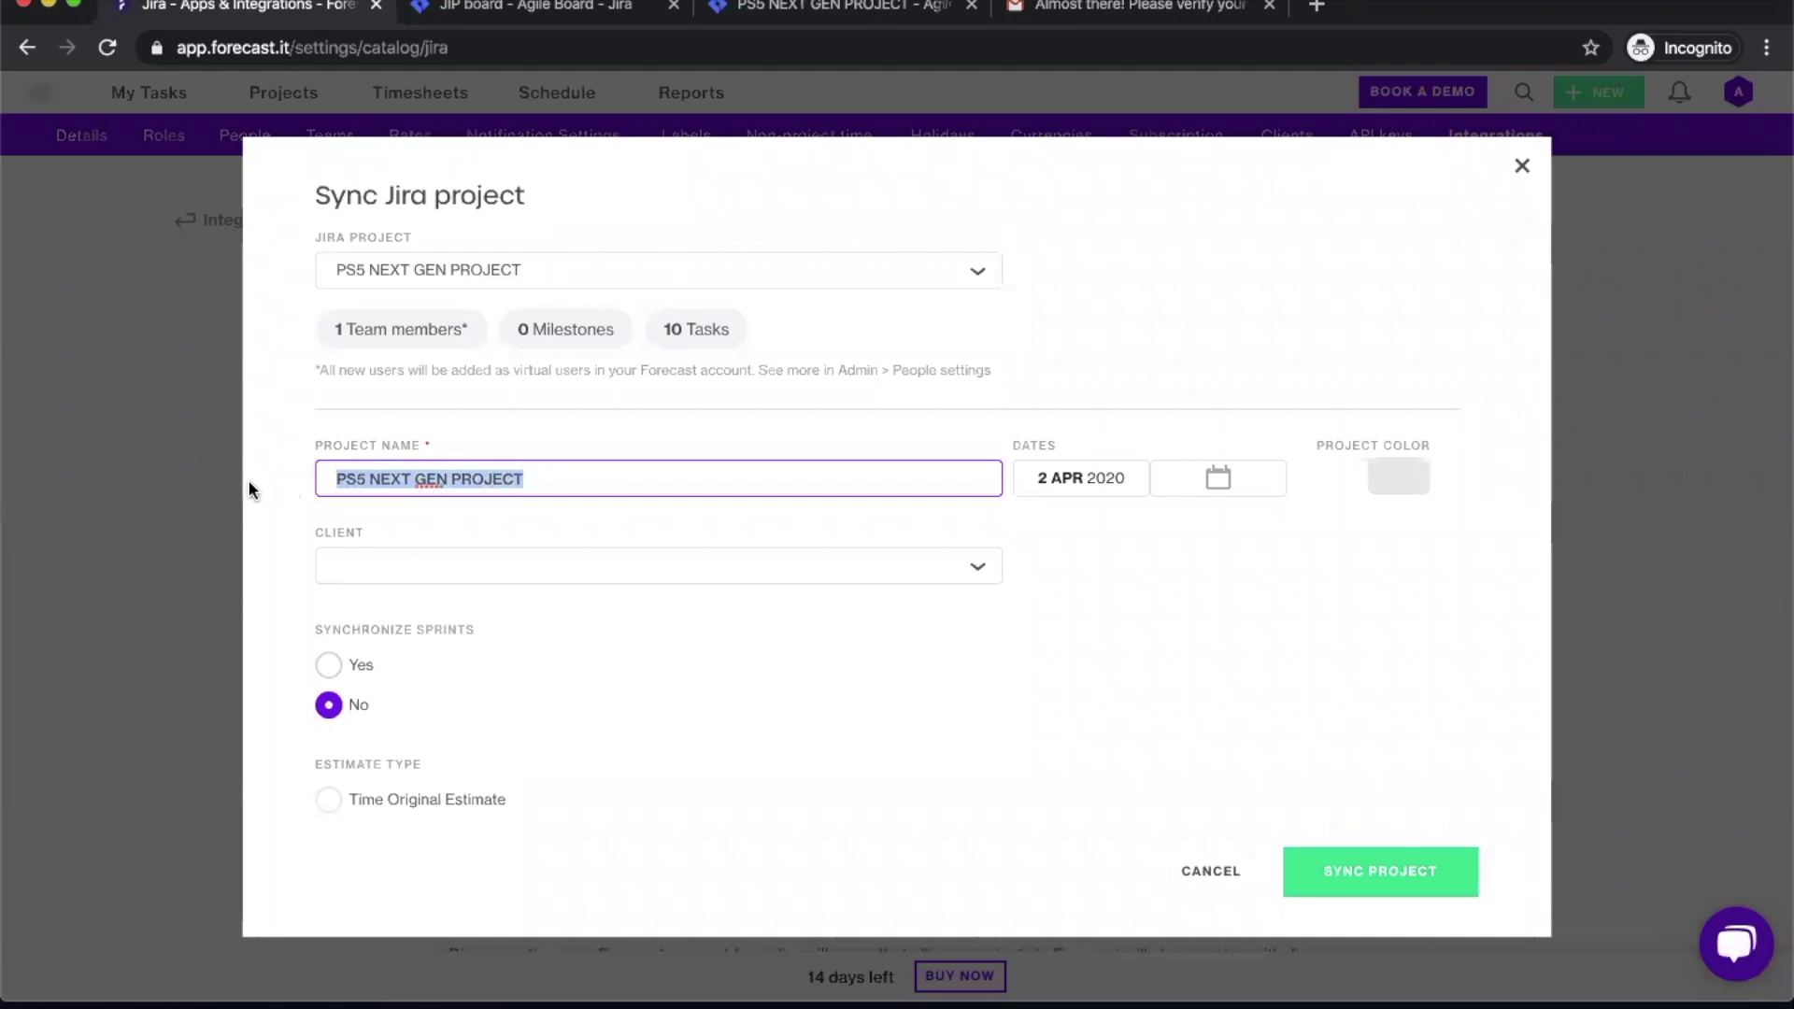
{"action": "key", "text": "BackSpace"}
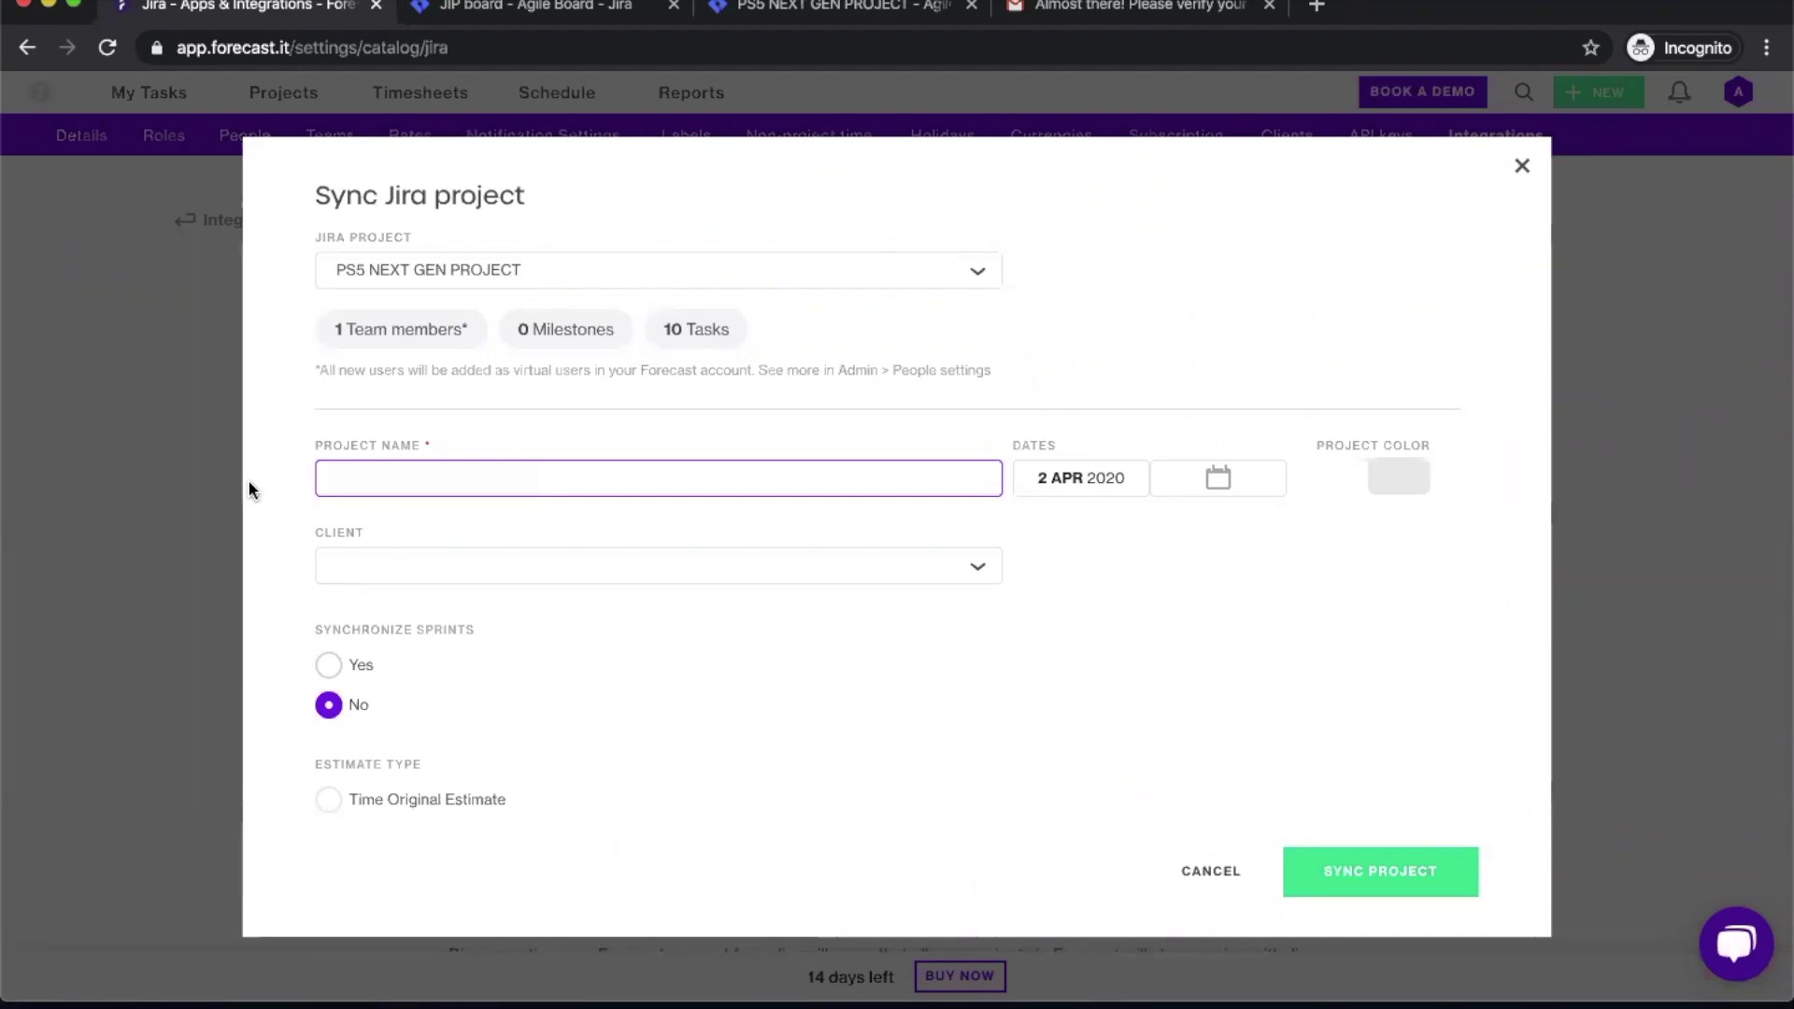
{"action": "key", "text": "super+v"}
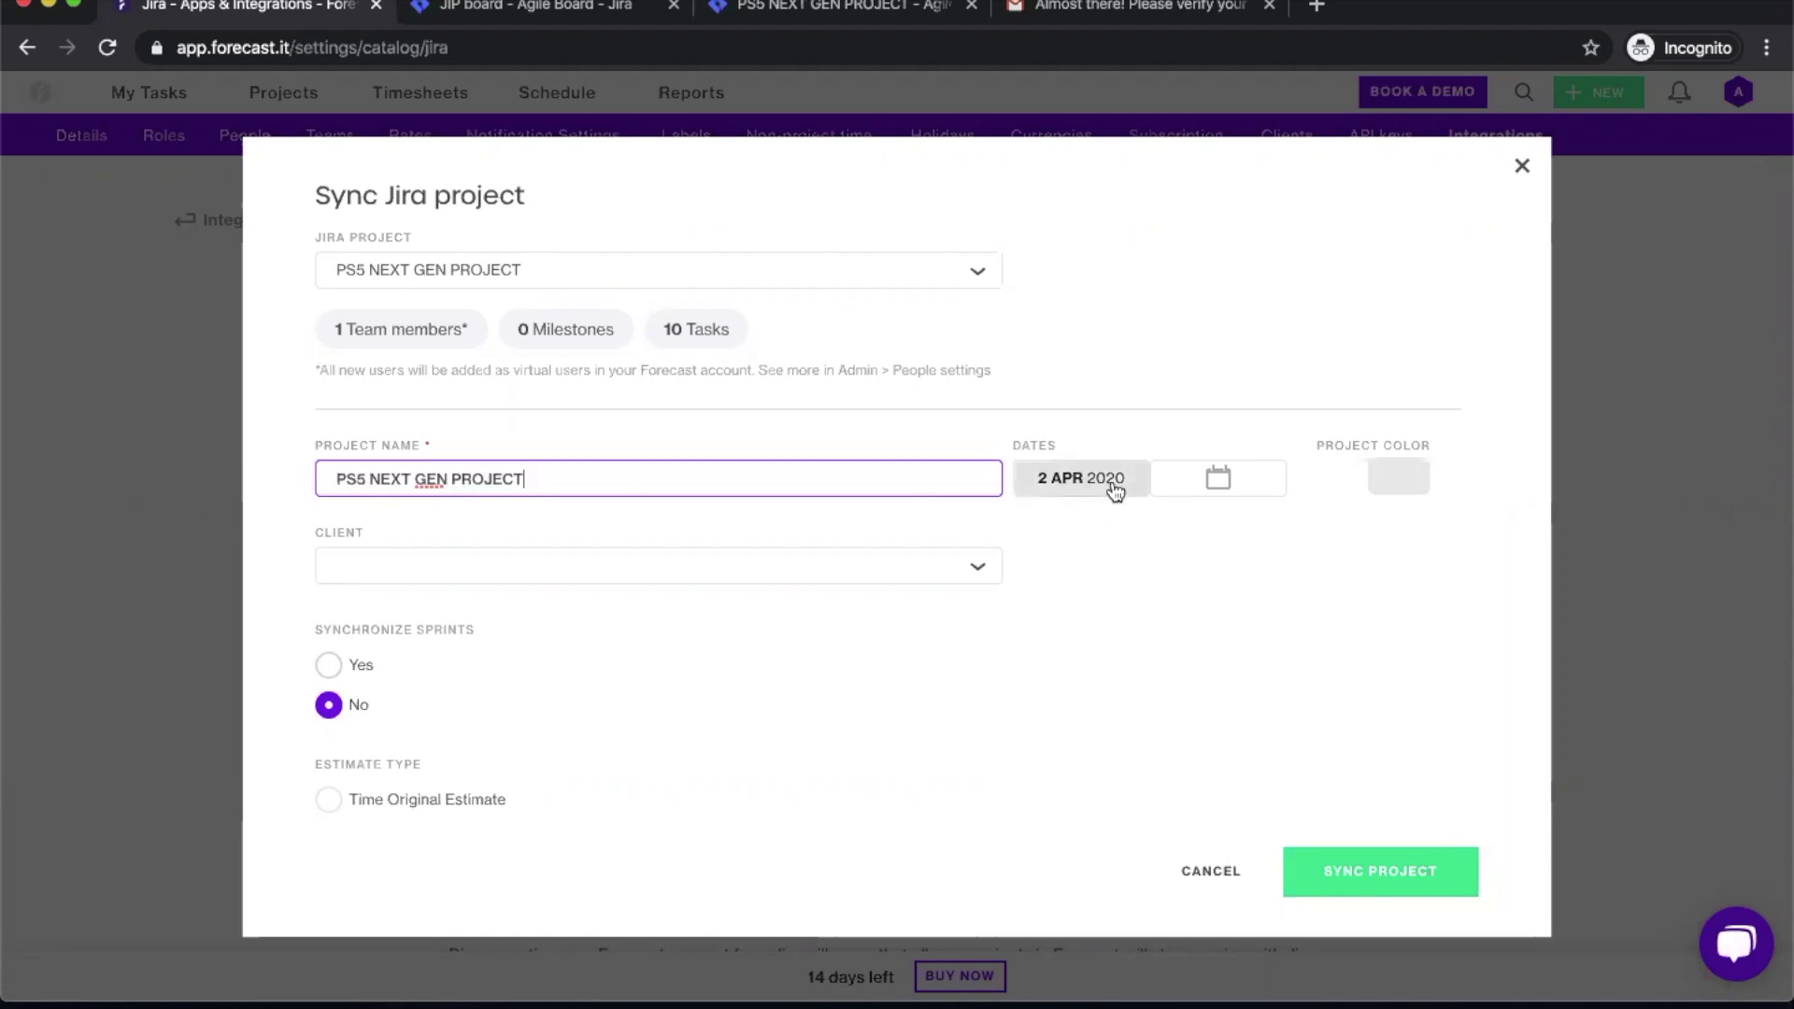
Step: Set the project's end date to 10 April 2020
{"action": "left_click", "coordinate": [1215, 477]}
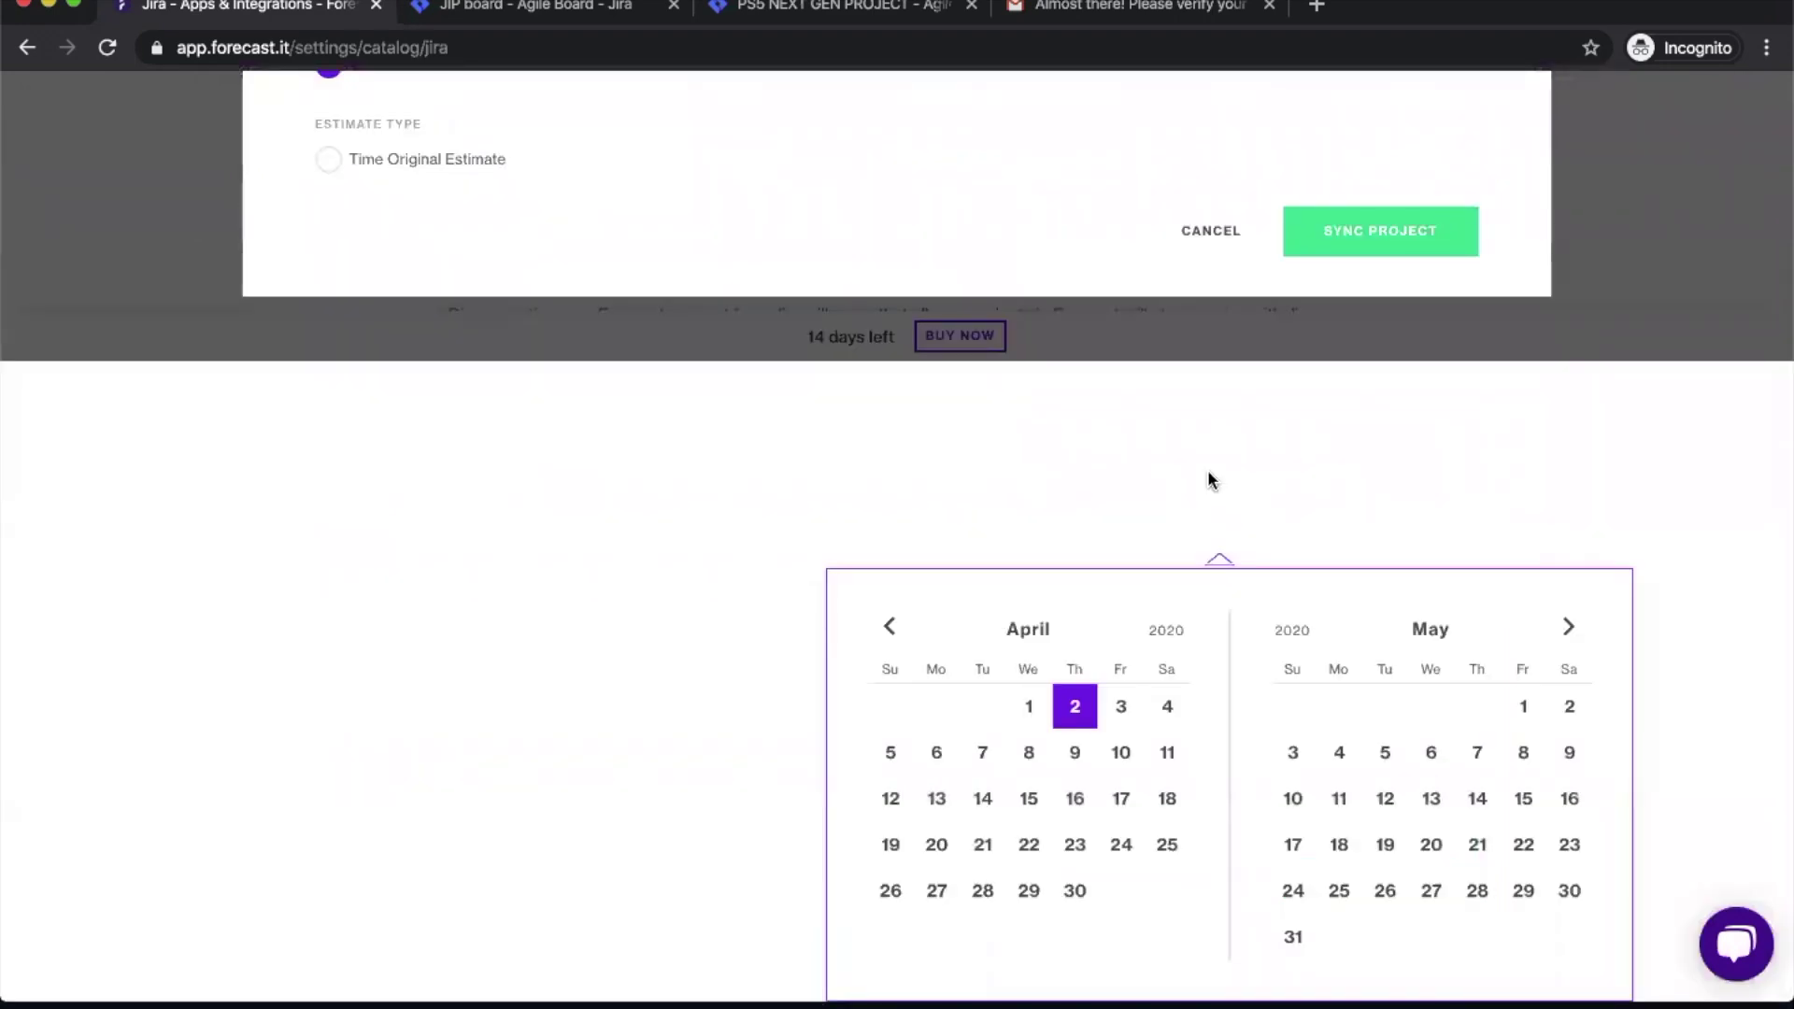
{"action": "scroll", "coordinate": [1177, 374], "scroll_direction": "up", "scroll_amount": 7}
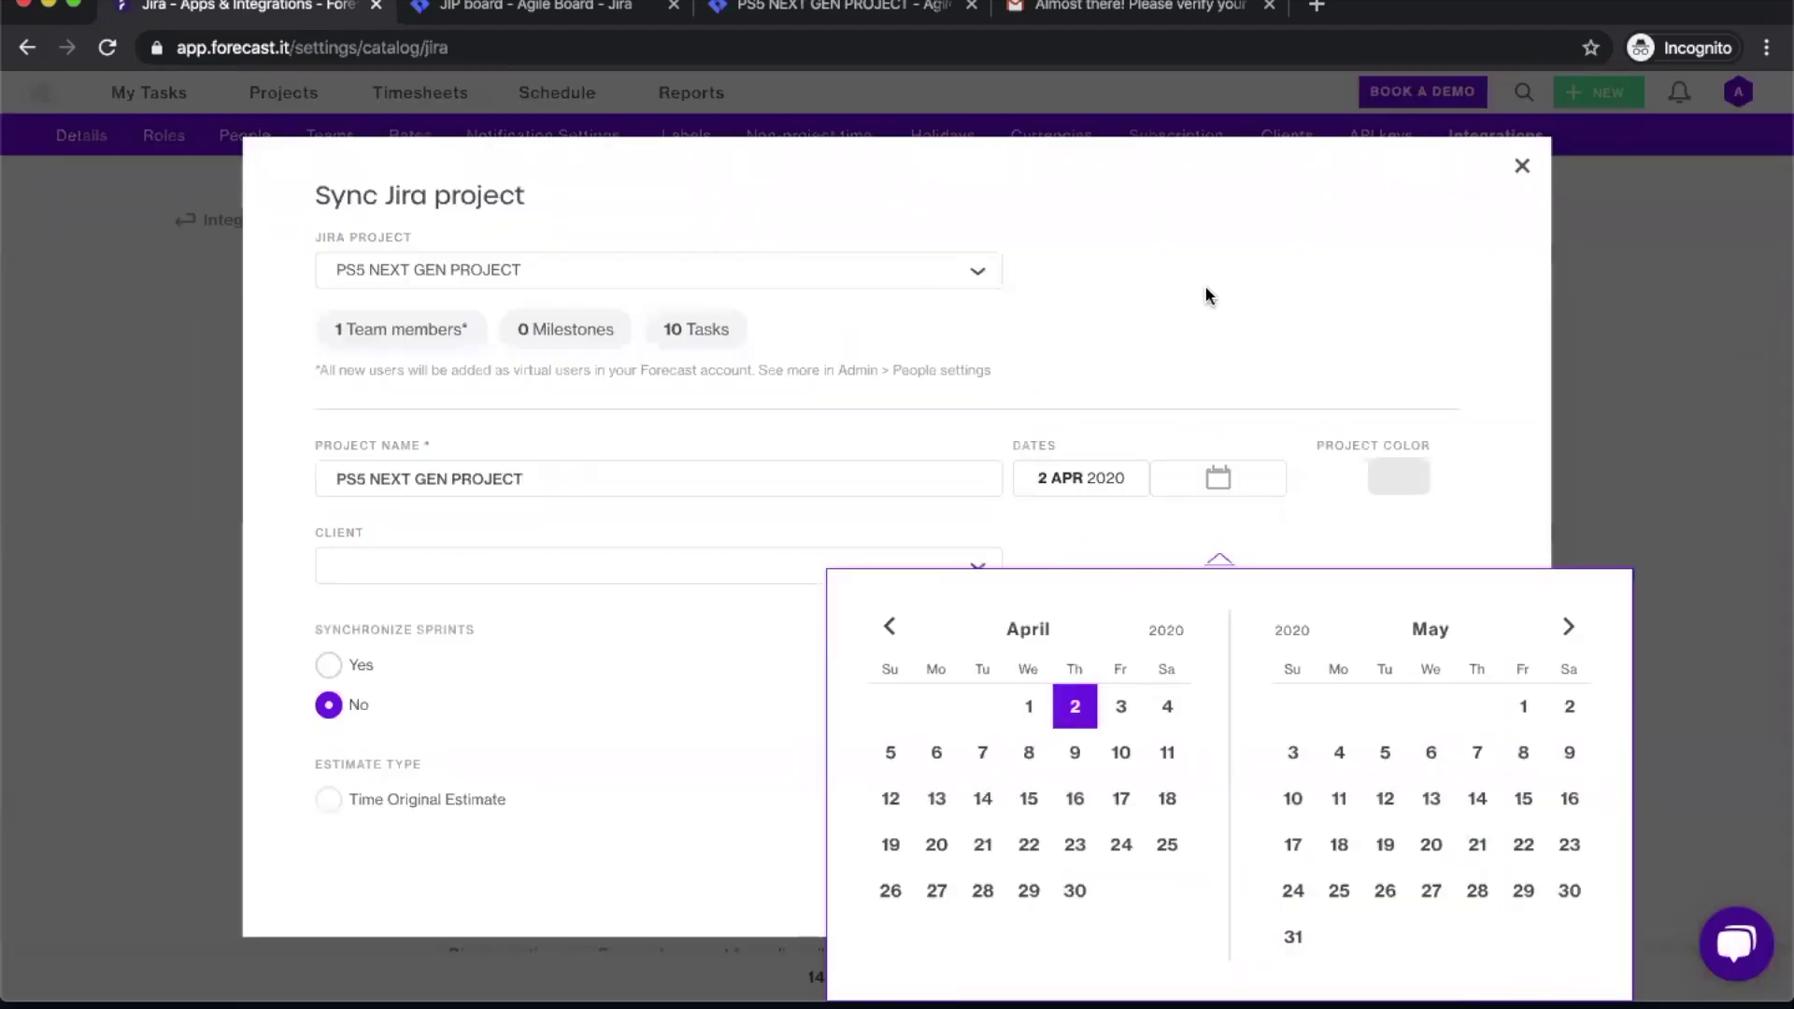
{"action": "left_click", "coordinate": [1121, 696]}
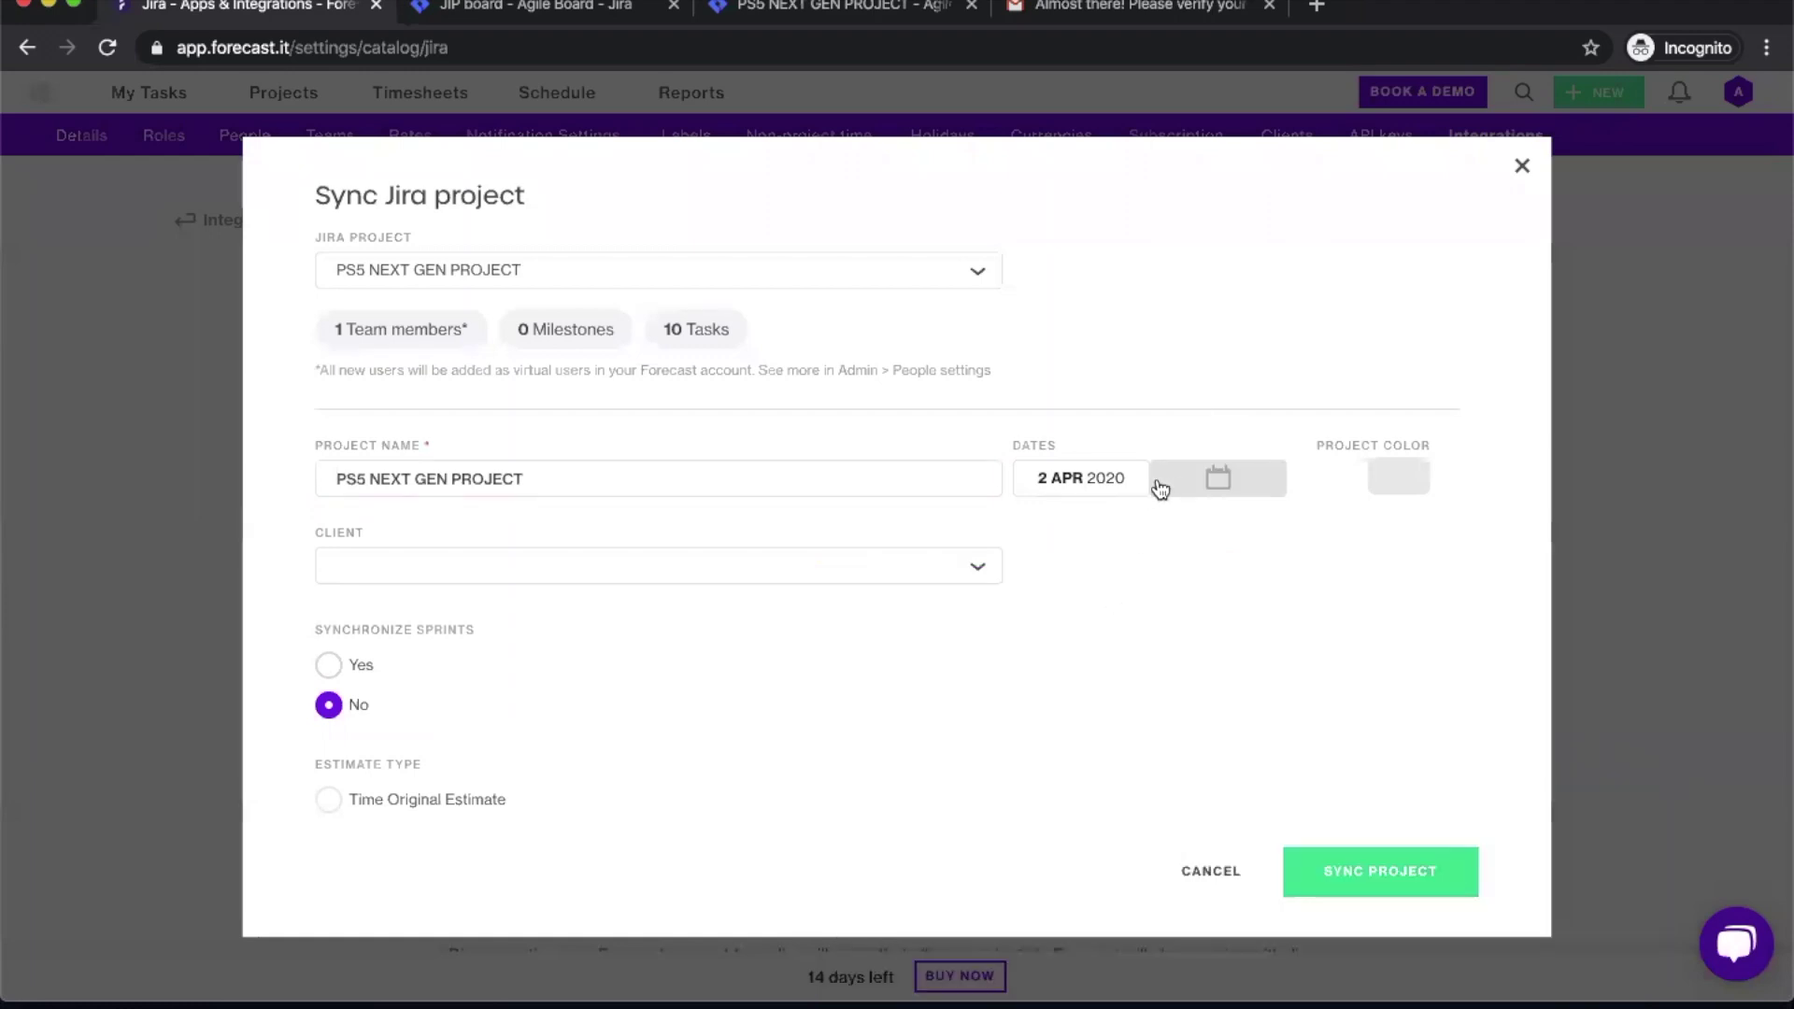
{"action": "left_click", "coordinate": [1213, 492]}
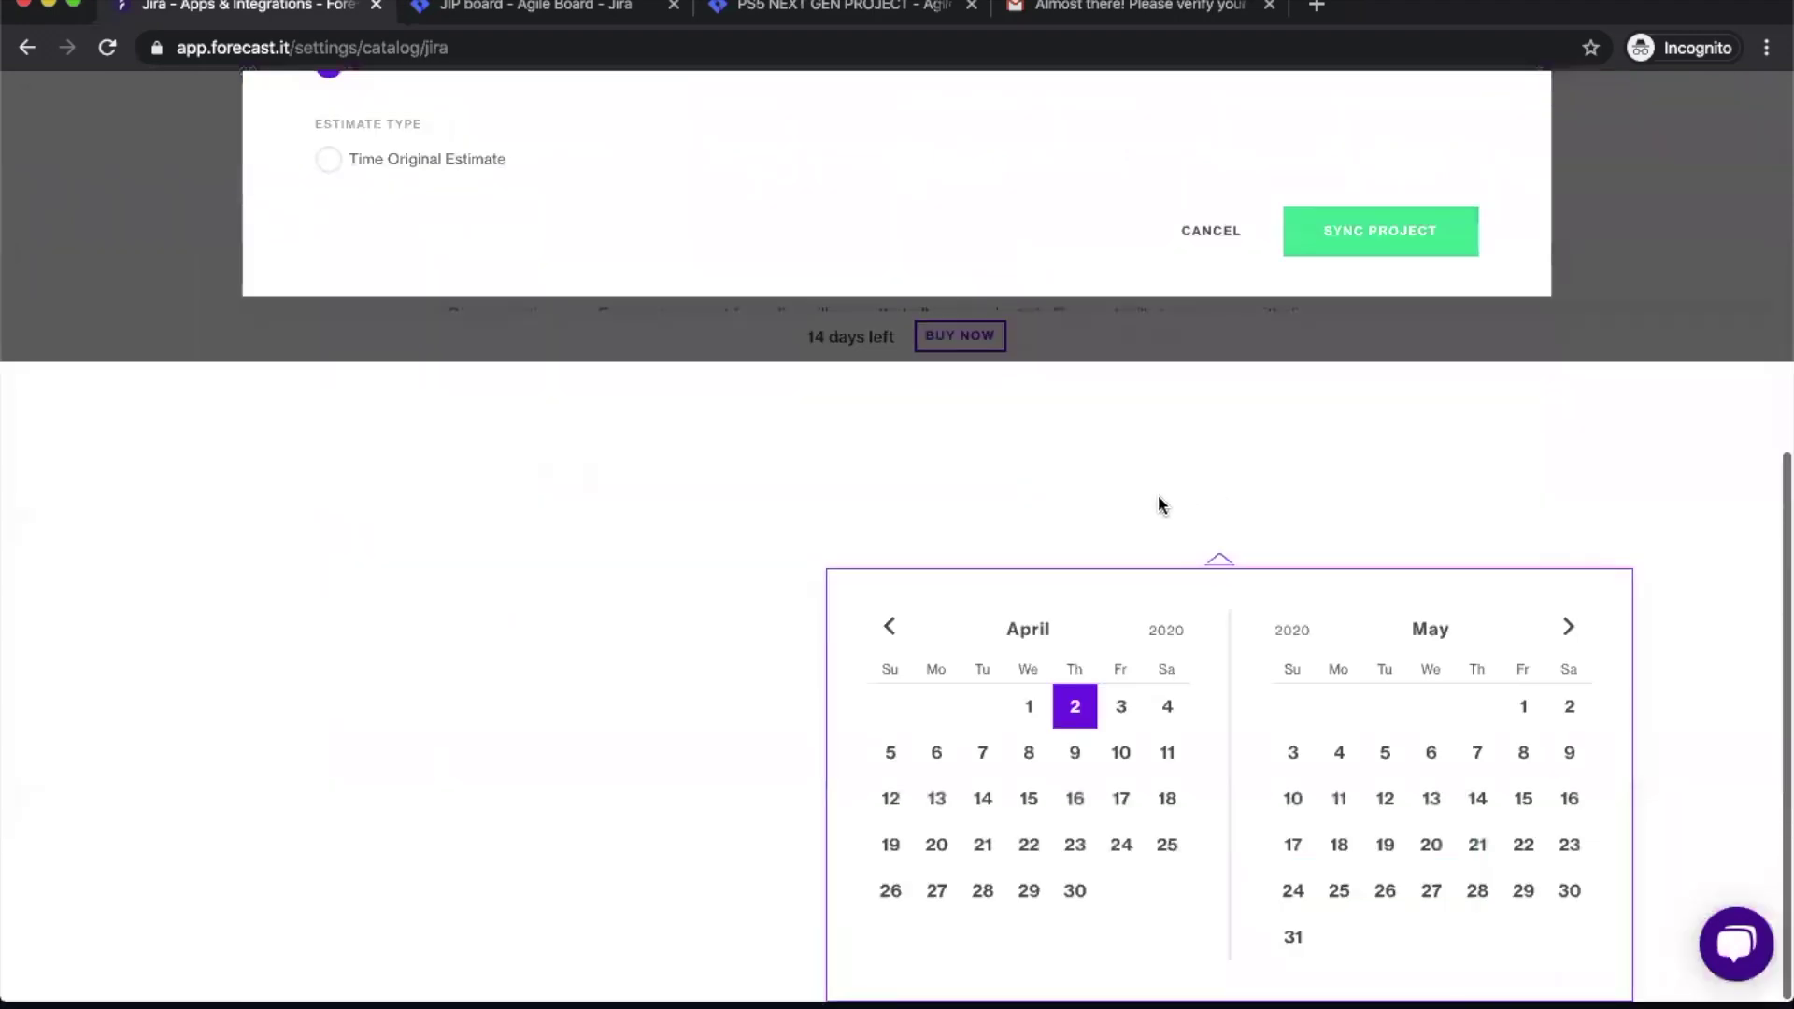
{"action": "left_click", "coordinate": [1120, 750]}
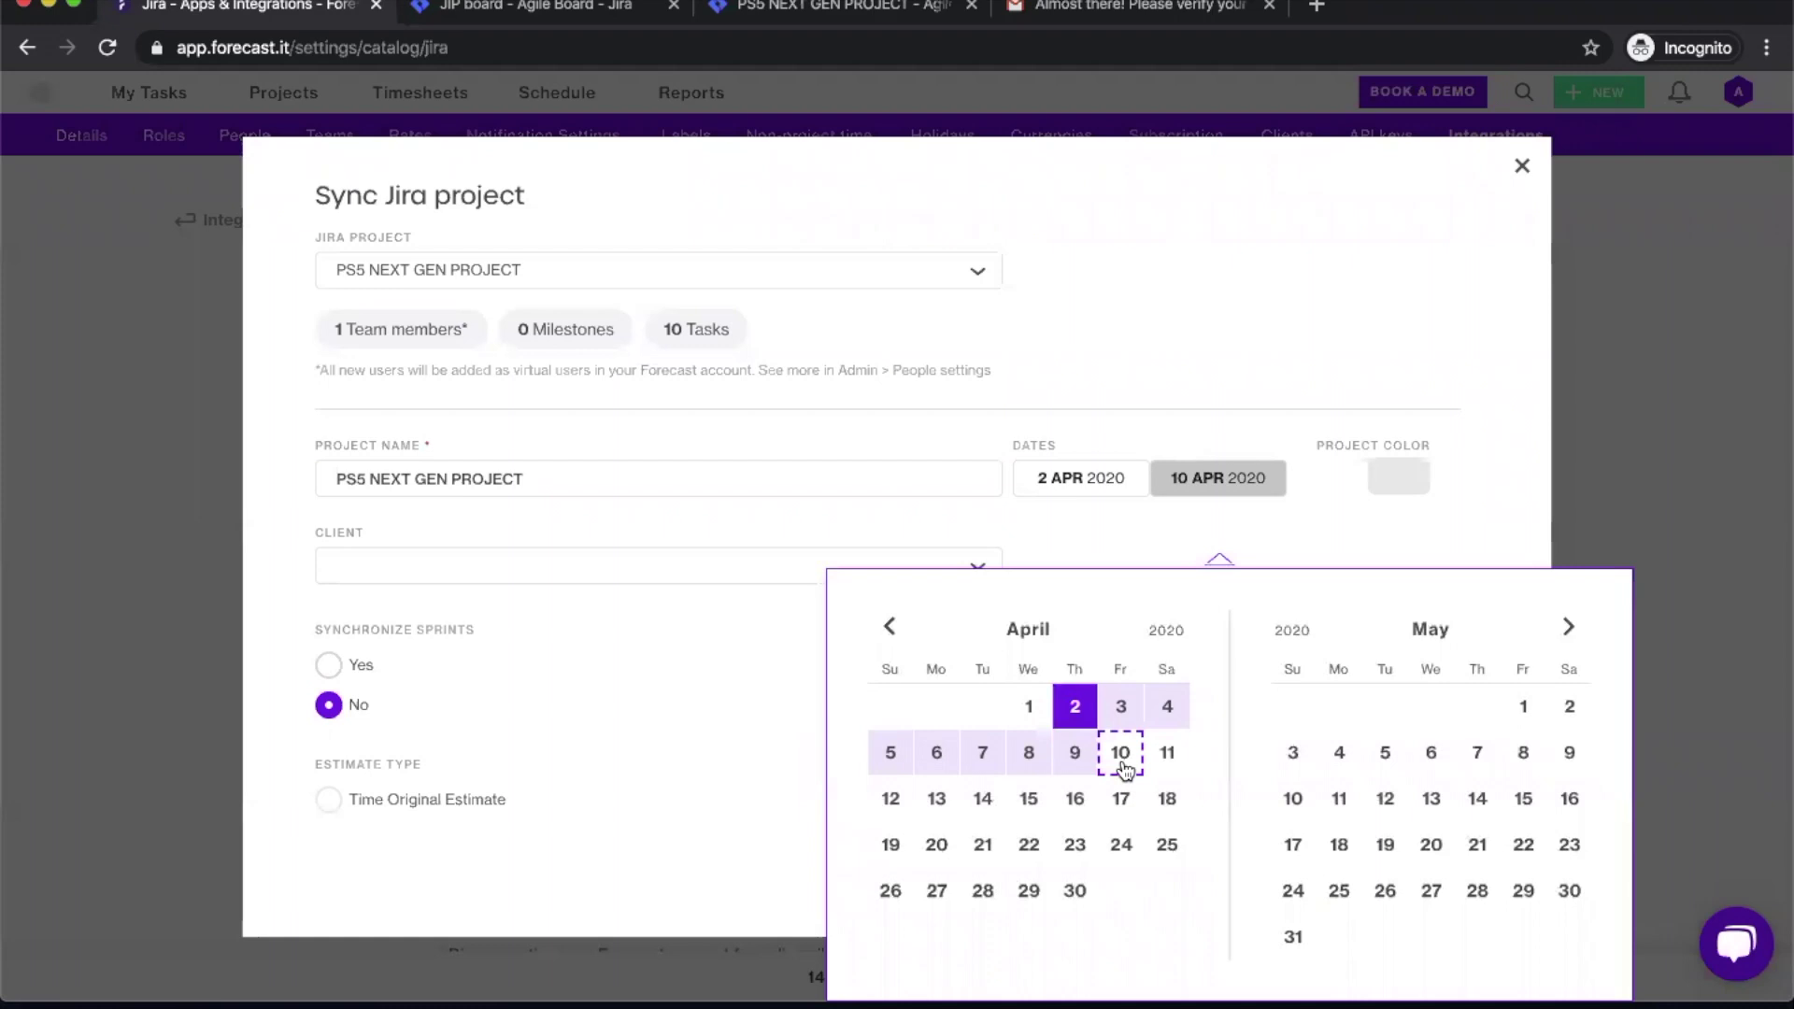
{"action": "left_click", "coordinate": [1123, 768]}
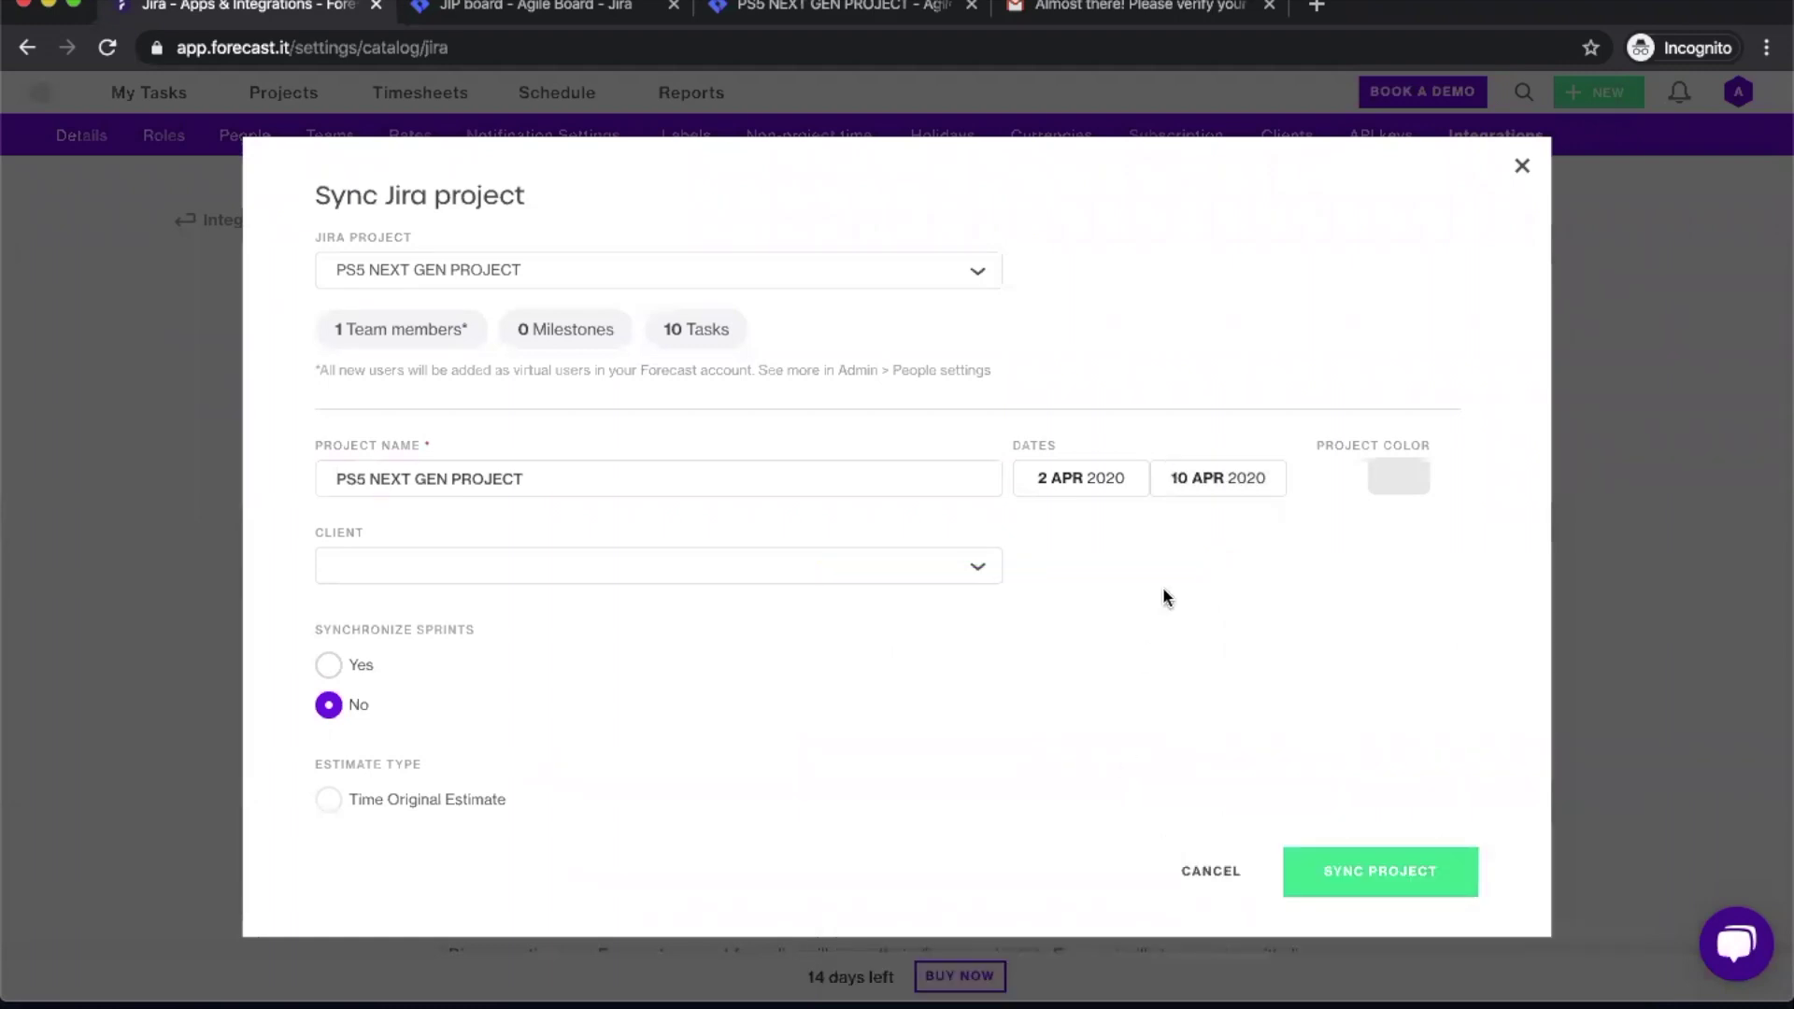
Step: Set the project color to the dusty beige-pink swatch and assign Sample Client as the client
{"action": "left_click", "coordinate": [1399, 483]}
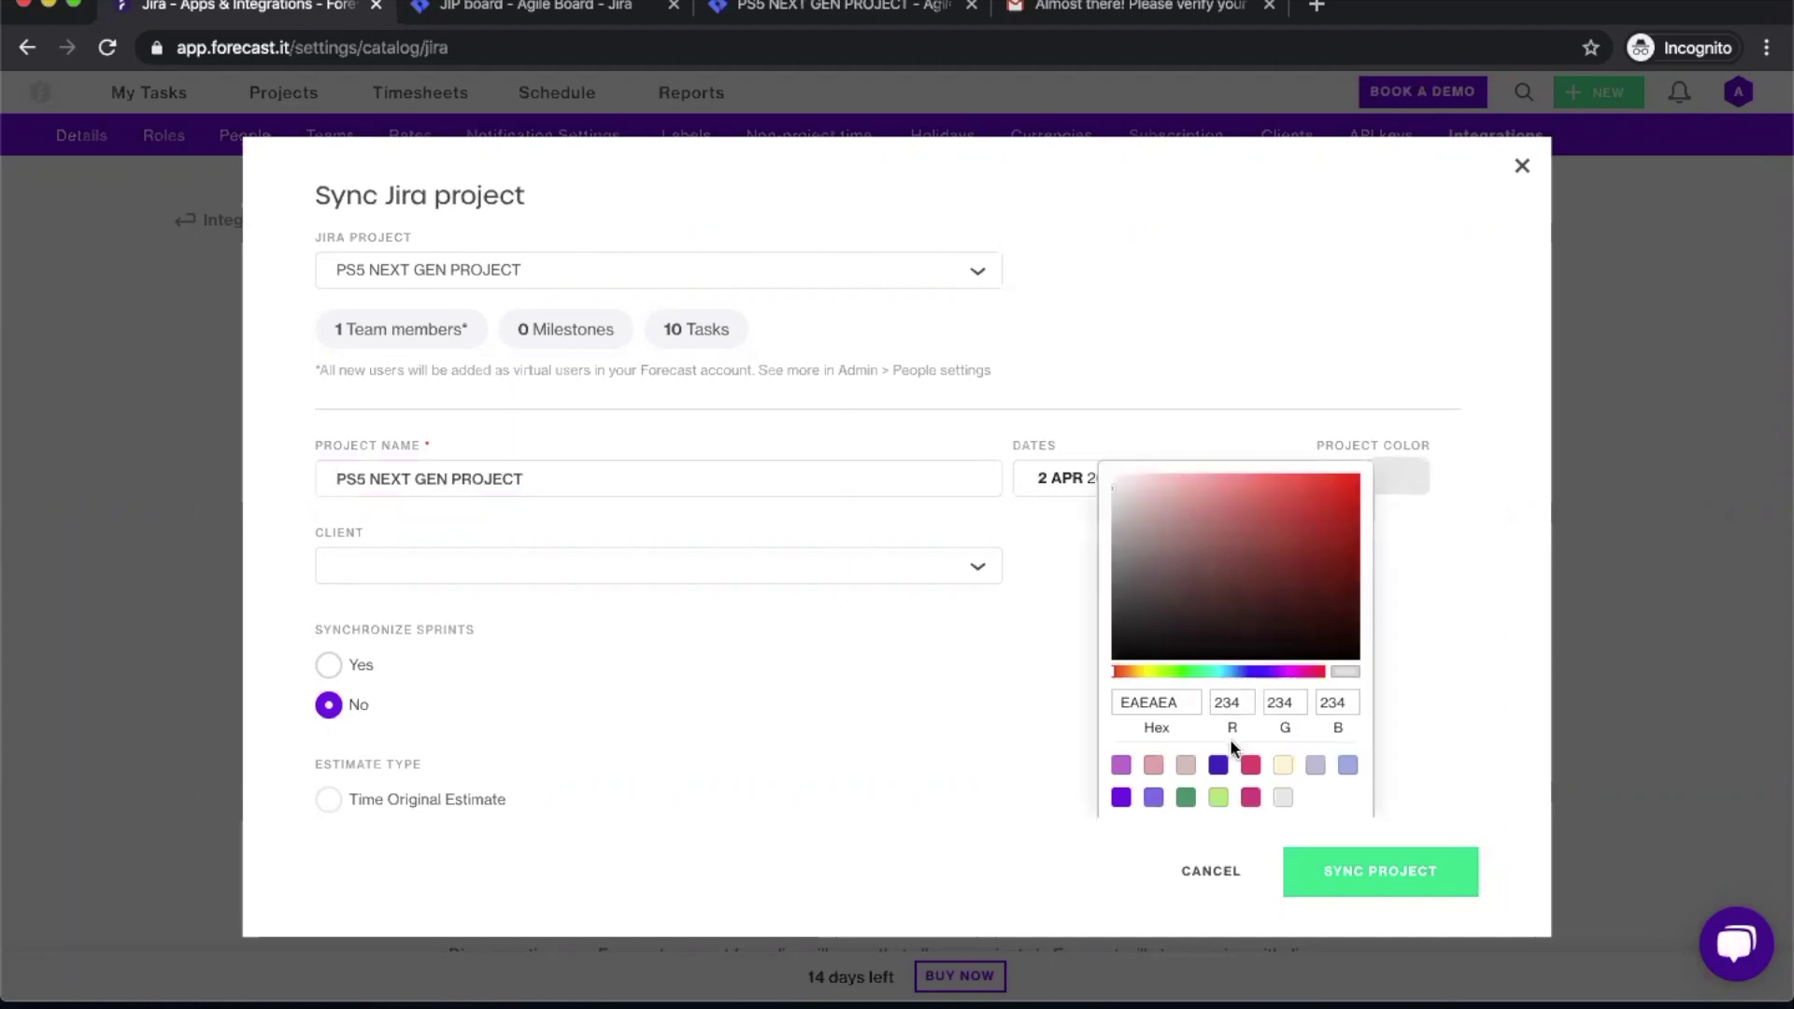
{"action": "left_click", "coordinate": [1188, 766]}
{"action": "left_click", "coordinate": [902, 645]}
{"action": "left_click", "coordinate": [983, 572]}
{"action": "left_click", "coordinate": [878, 648]}
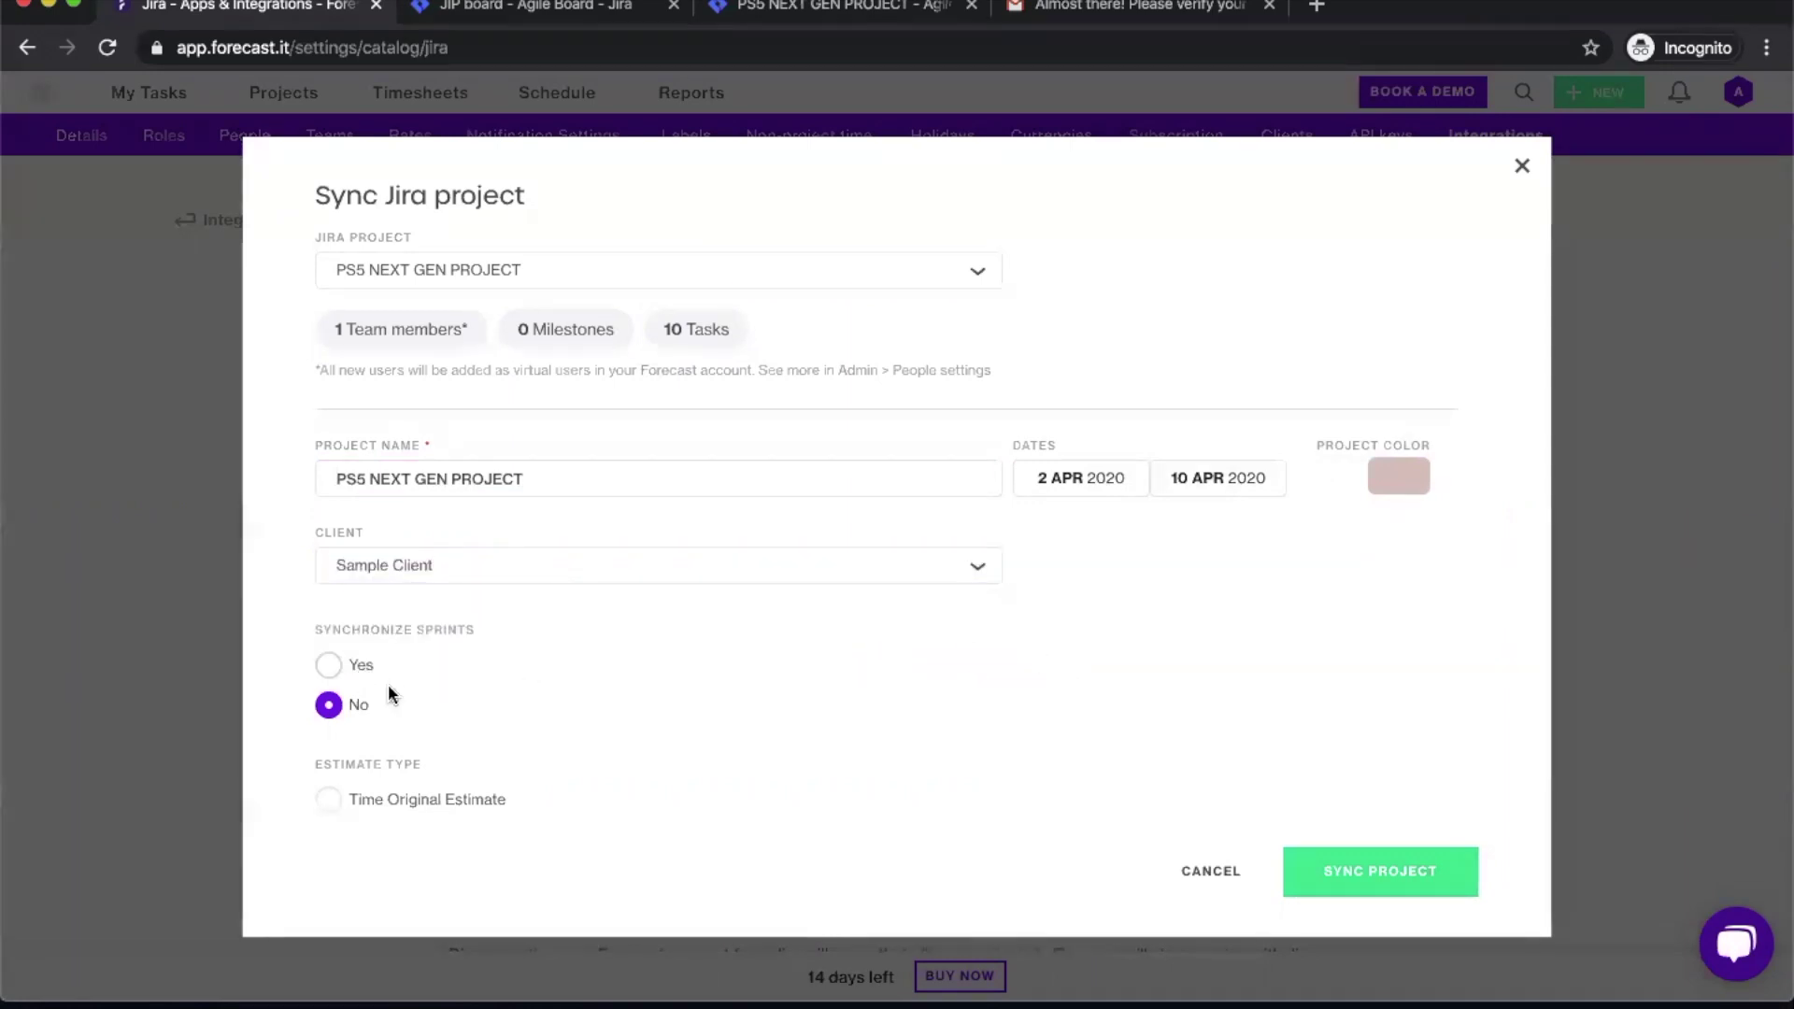
Step: Enable sprint synchronization for the project and choose PNGP board as the Jira board
{"action": "scroll", "coordinate": [388, 692], "scroll_direction": "down", "scroll_amount": 1}
{"action": "scroll", "coordinate": [389, 687], "scroll_direction": "down", "scroll_amount": 2}
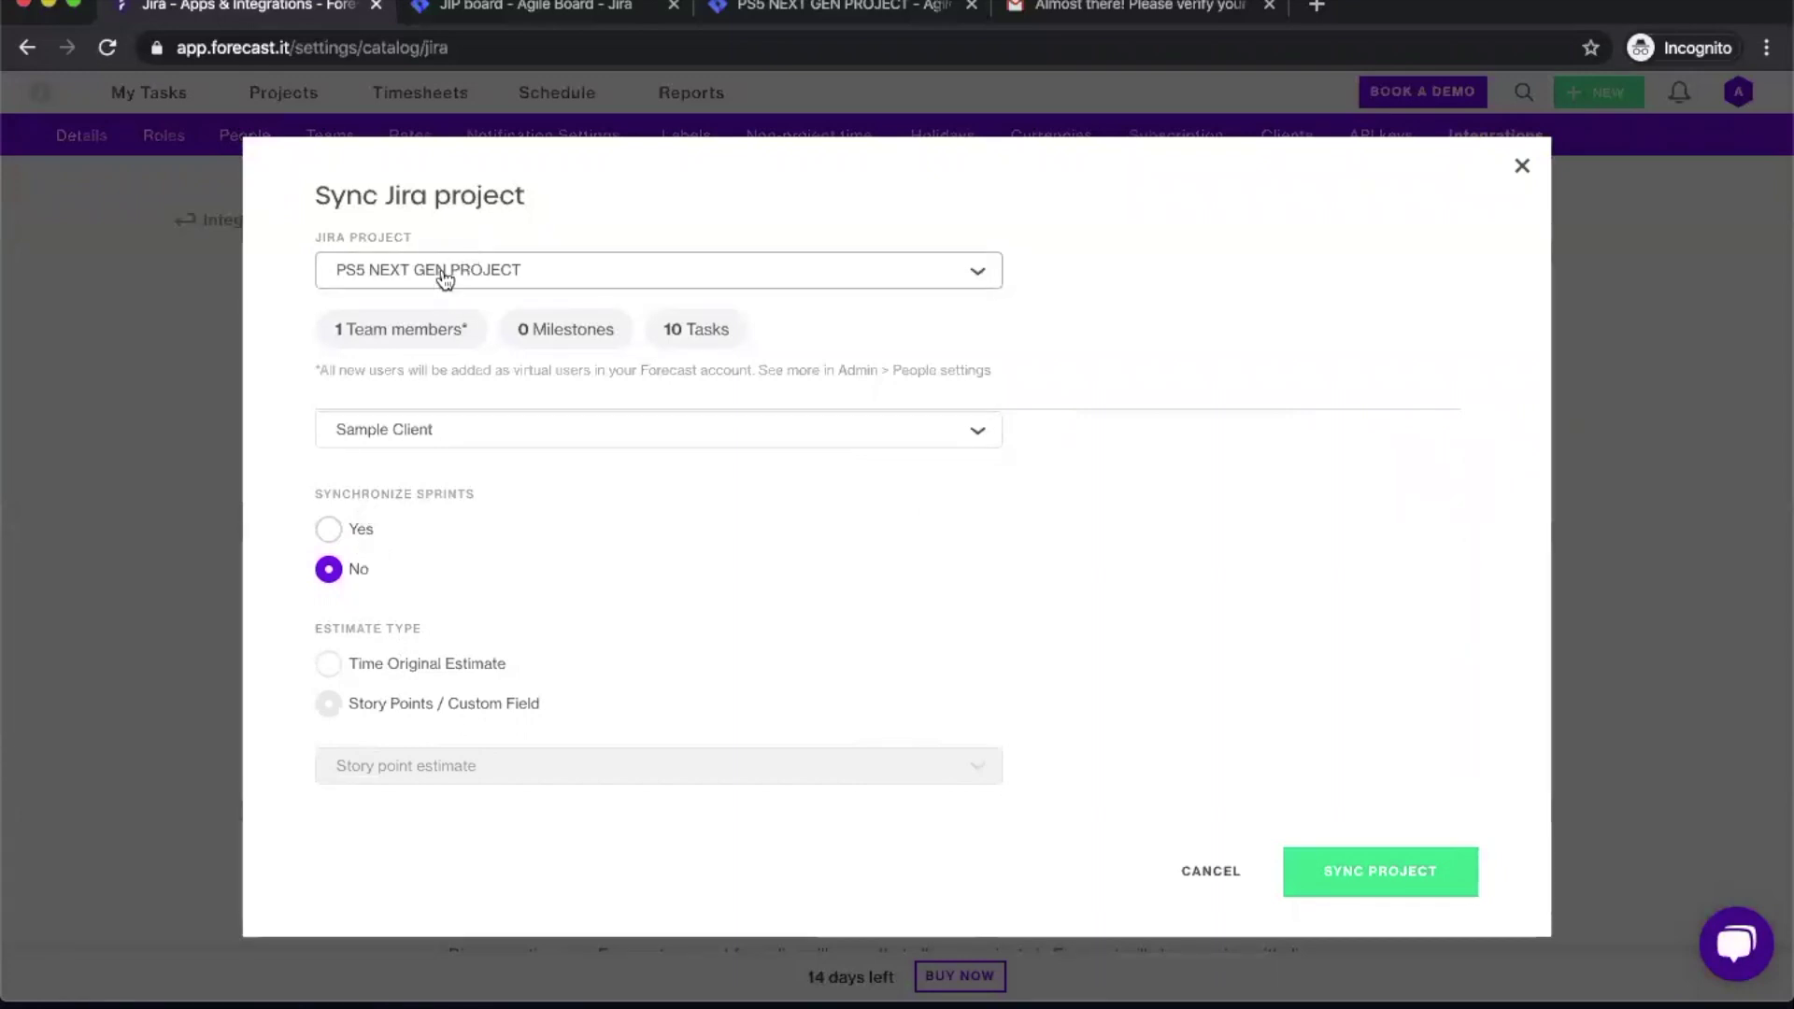
{"action": "left_click", "coordinate": [329, 531]}
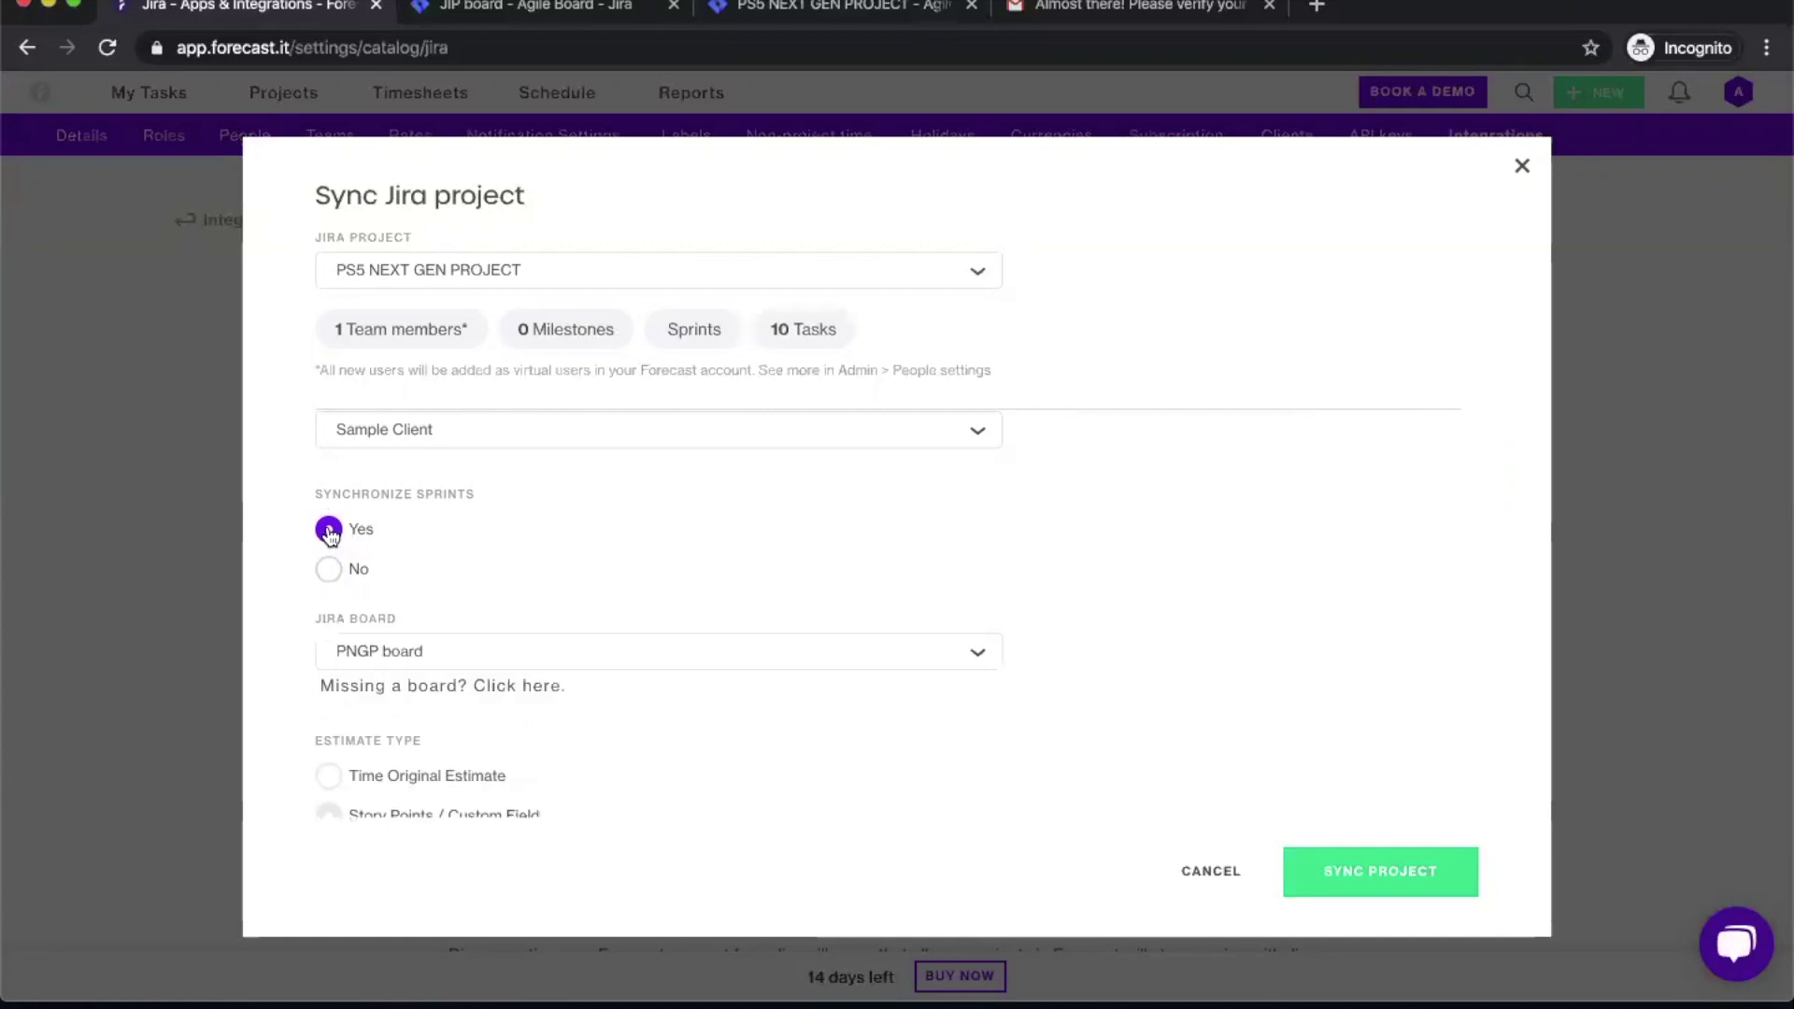
{"action": "scroll", "coordinate": [680, 530], "scroll_direction": "down", "scroll_amount": 2}
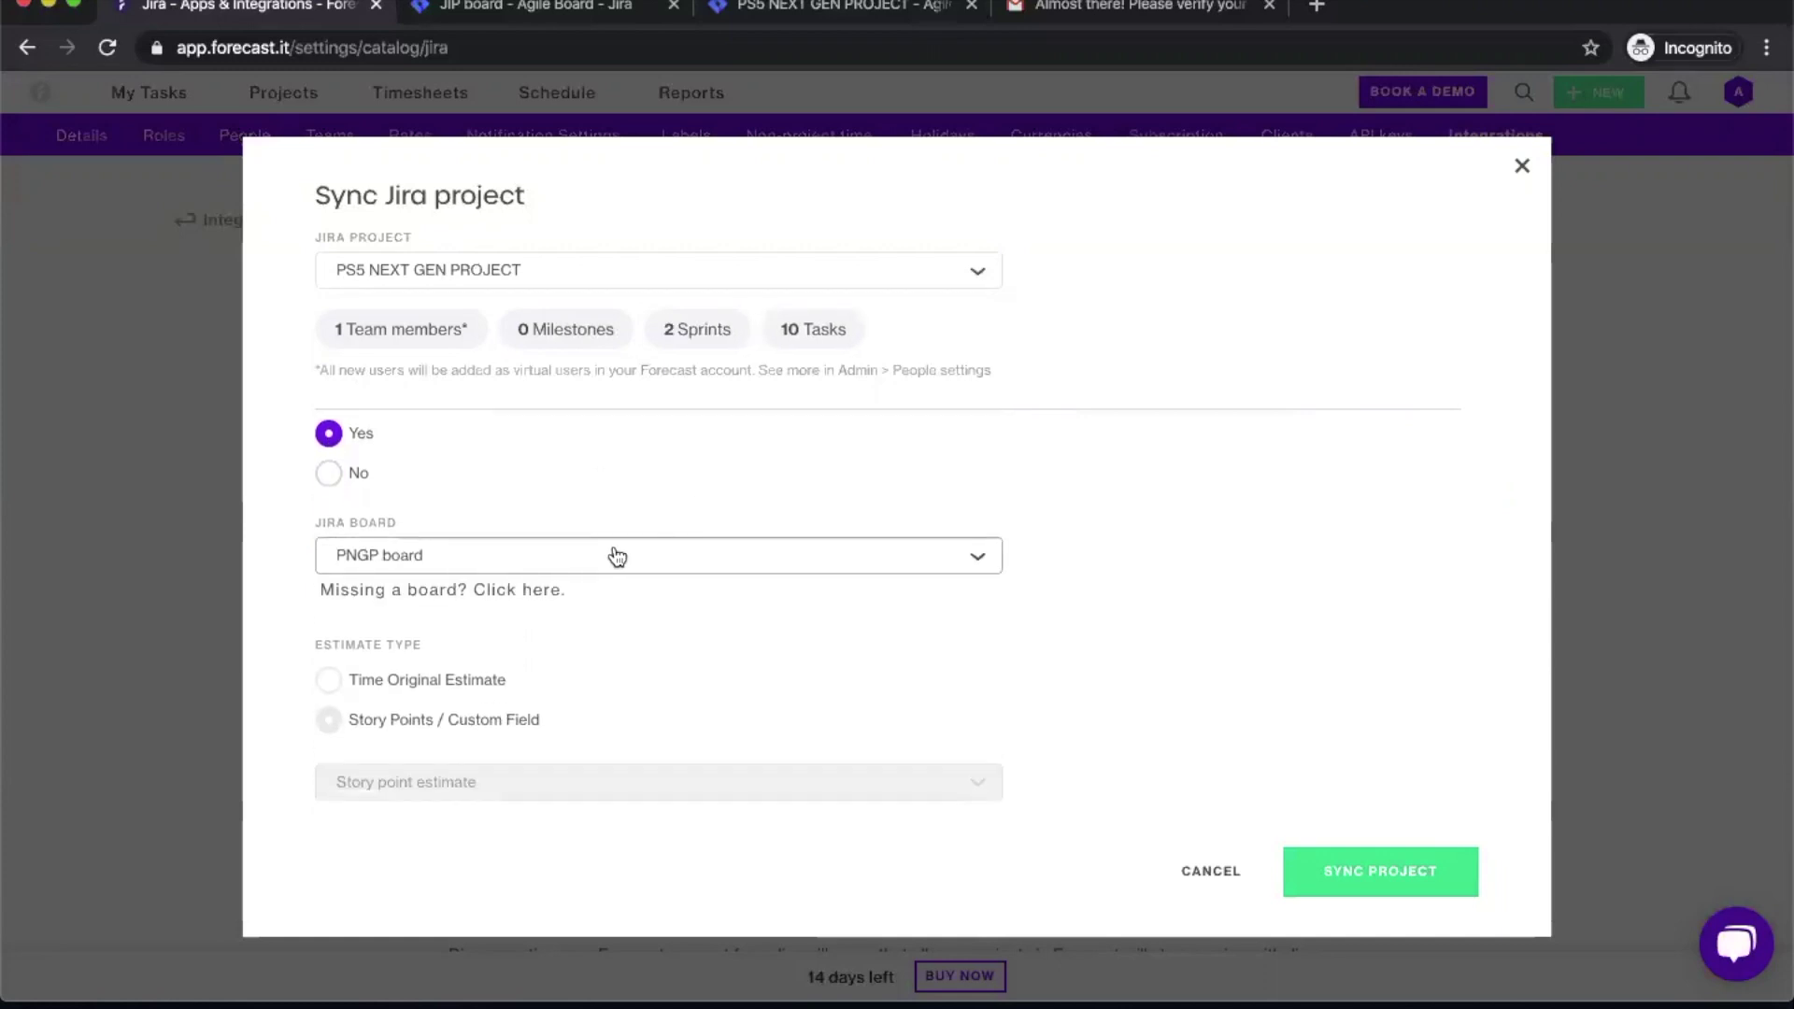
{"action": "left_click", "coordinate": [616, 556]}
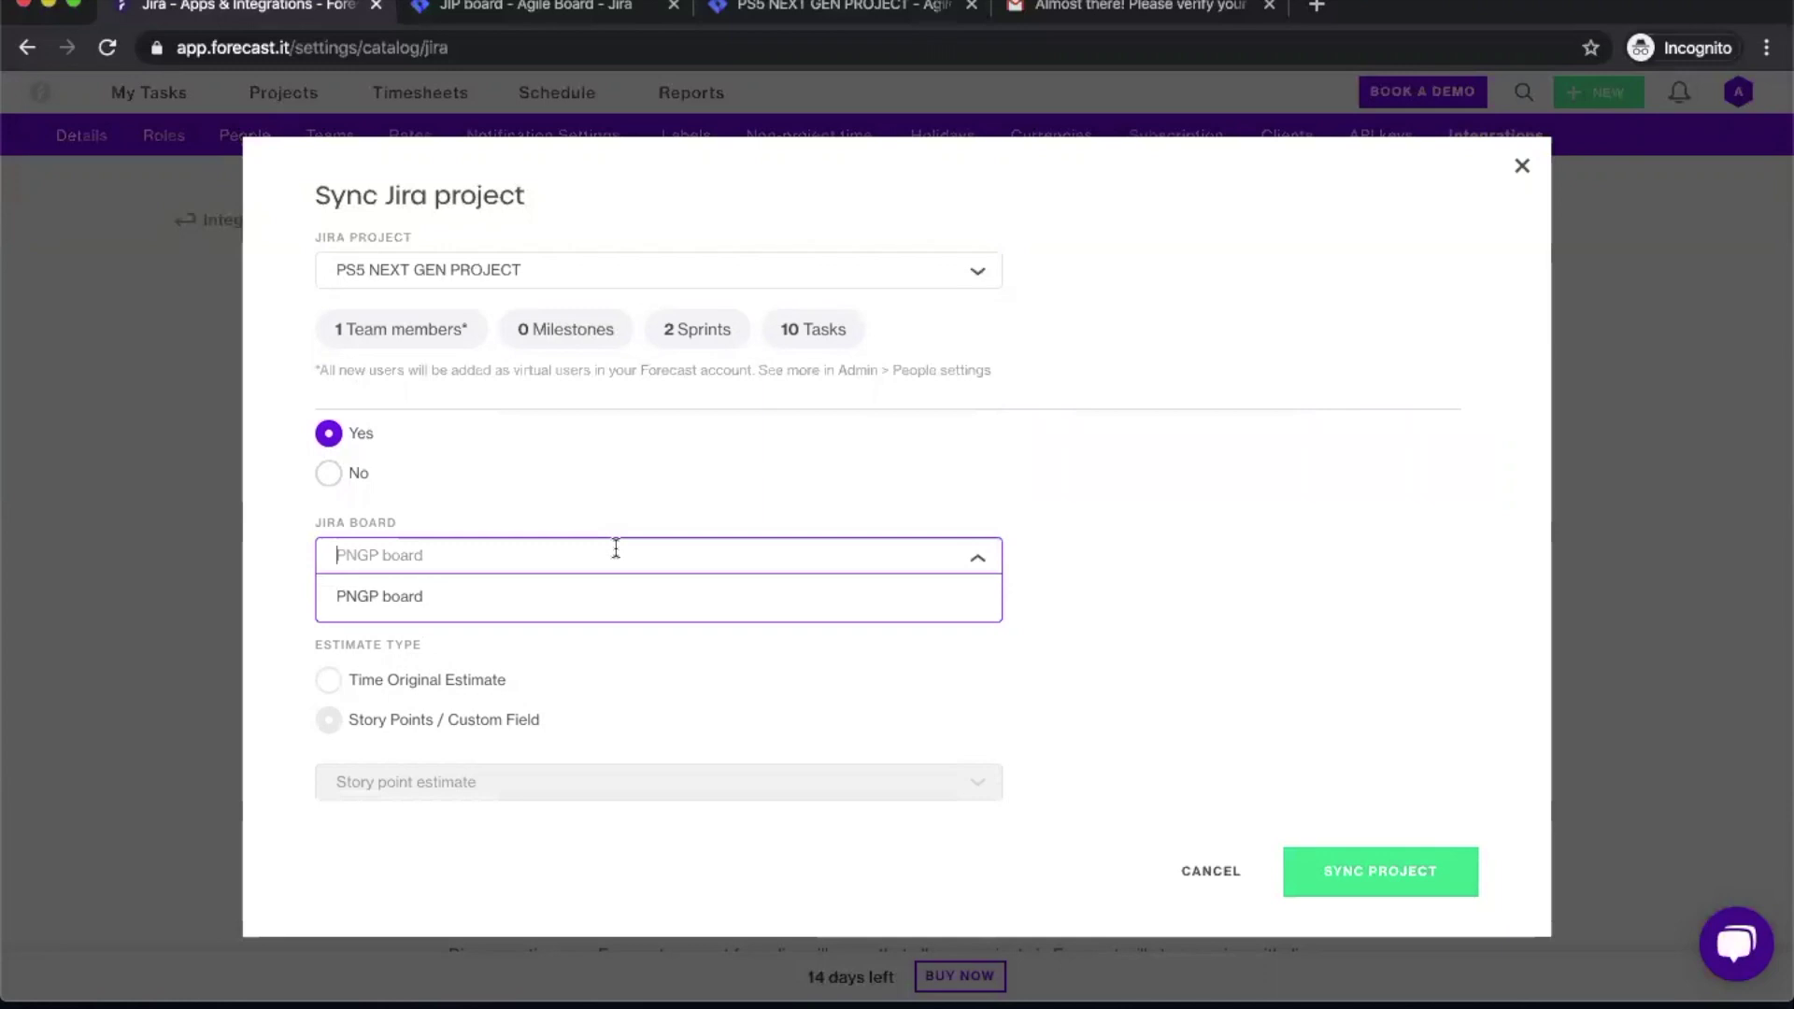
{"action": "left_click", "coordinate": [520, 608]}
Step: Review the estimate type options and how Forecast milestones are synced to Jira
{"action": "scroll", "coordinate": [680, 659], "scroll_direction": "down", "scroll_amount": 1}
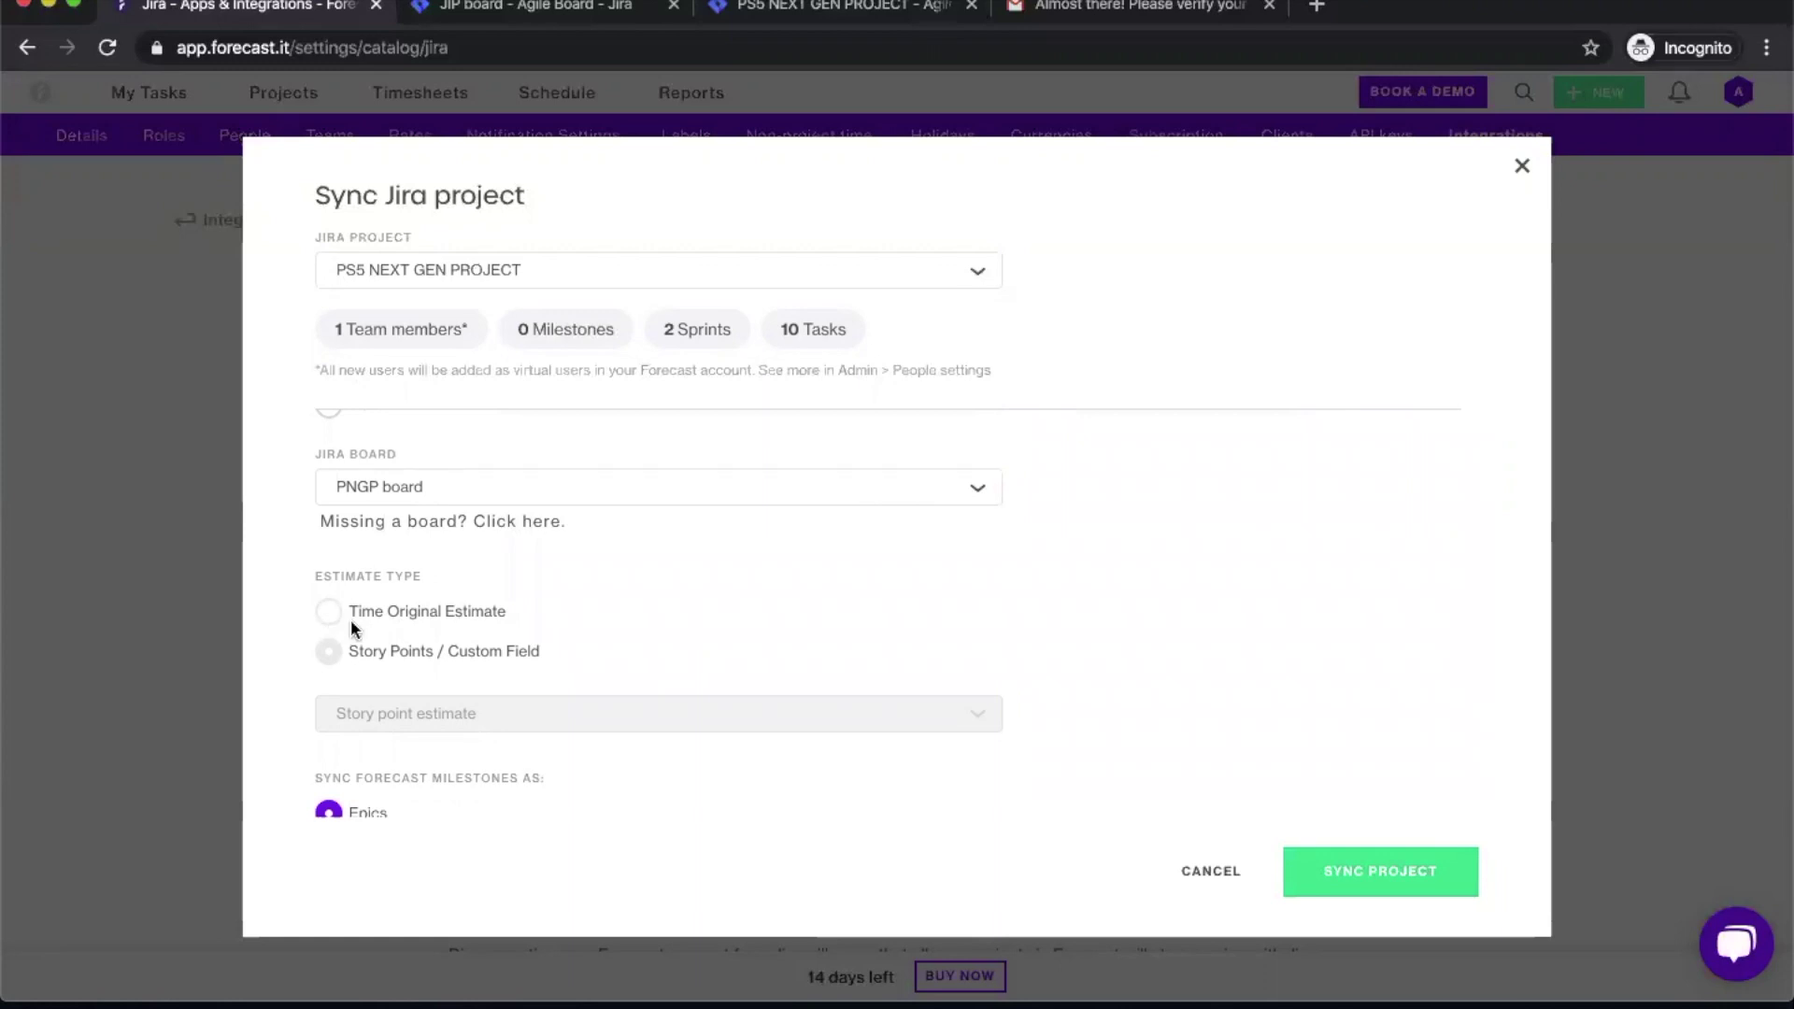
{"action": "scroll", "coordinate": [376, 668], "scroll_direction": "down", "scroll_amount": 1}
{"action": "scroll", "coordinate": [377, 667], "scroll_direction": "down", "scroll_amount": 1}
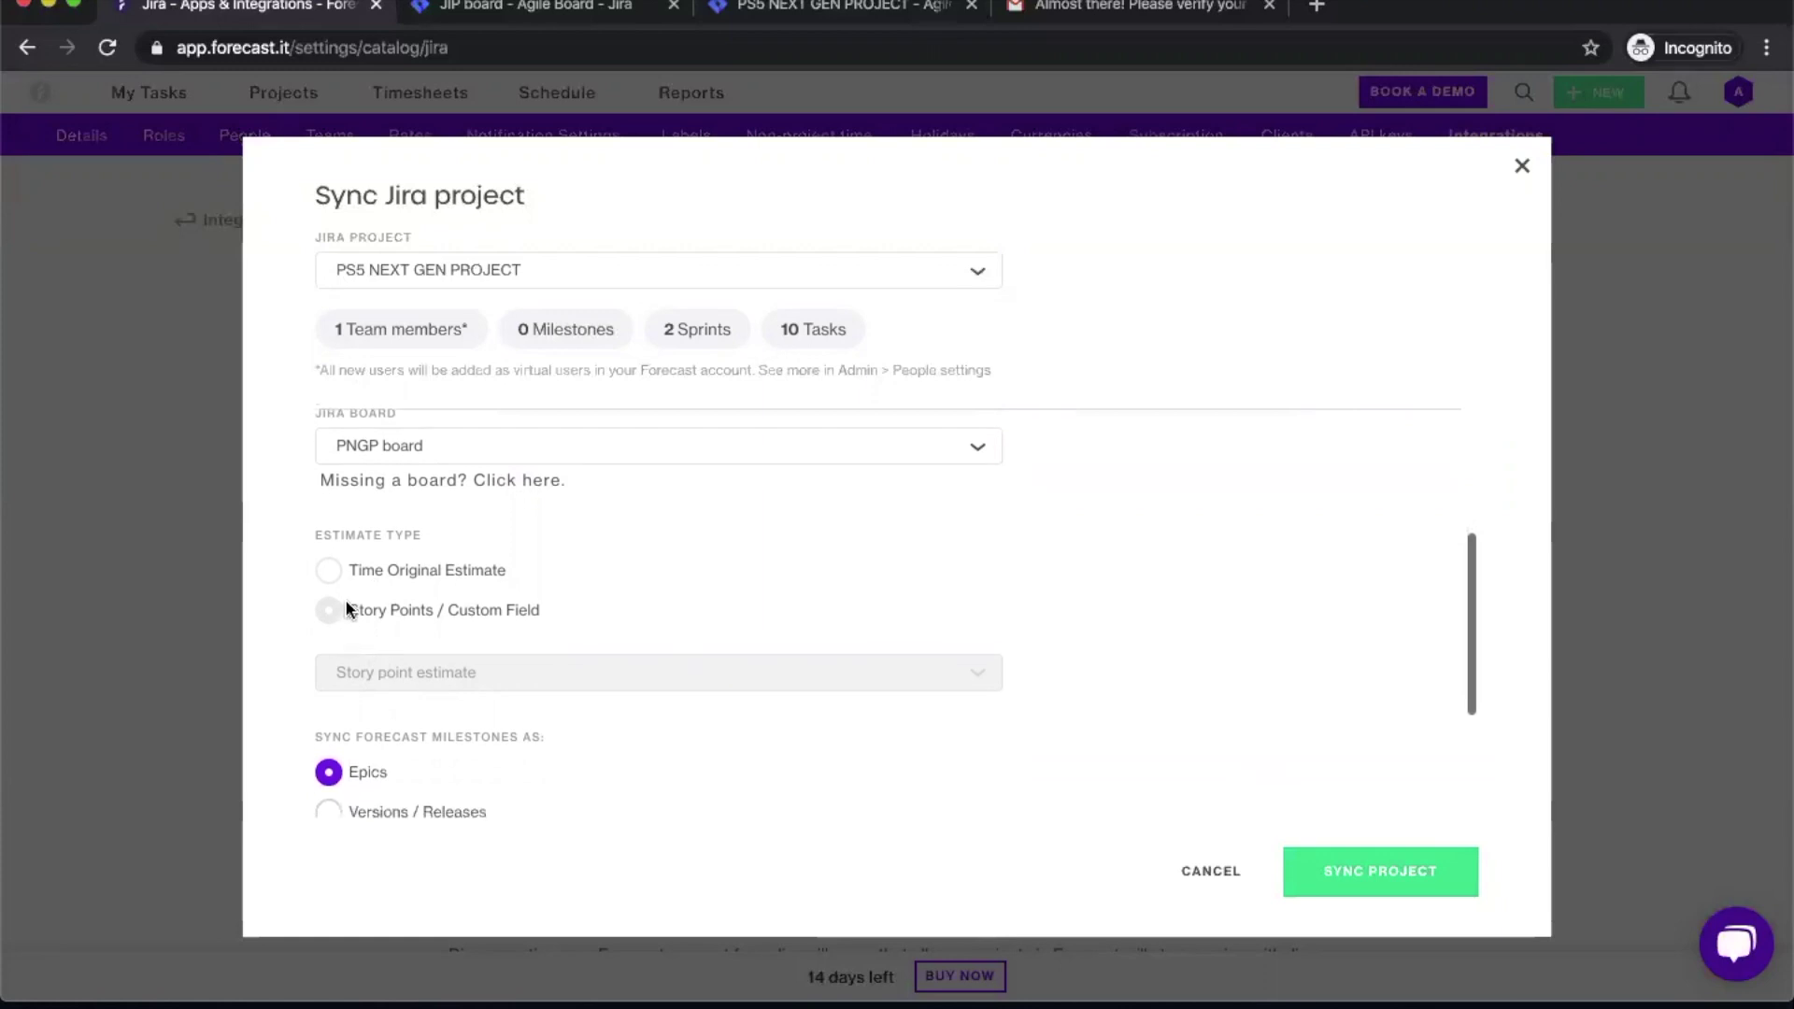
{"action": "scroll", "coordinate": [489, 673], "scroll_direction": "down", "scroll_amount": 3}
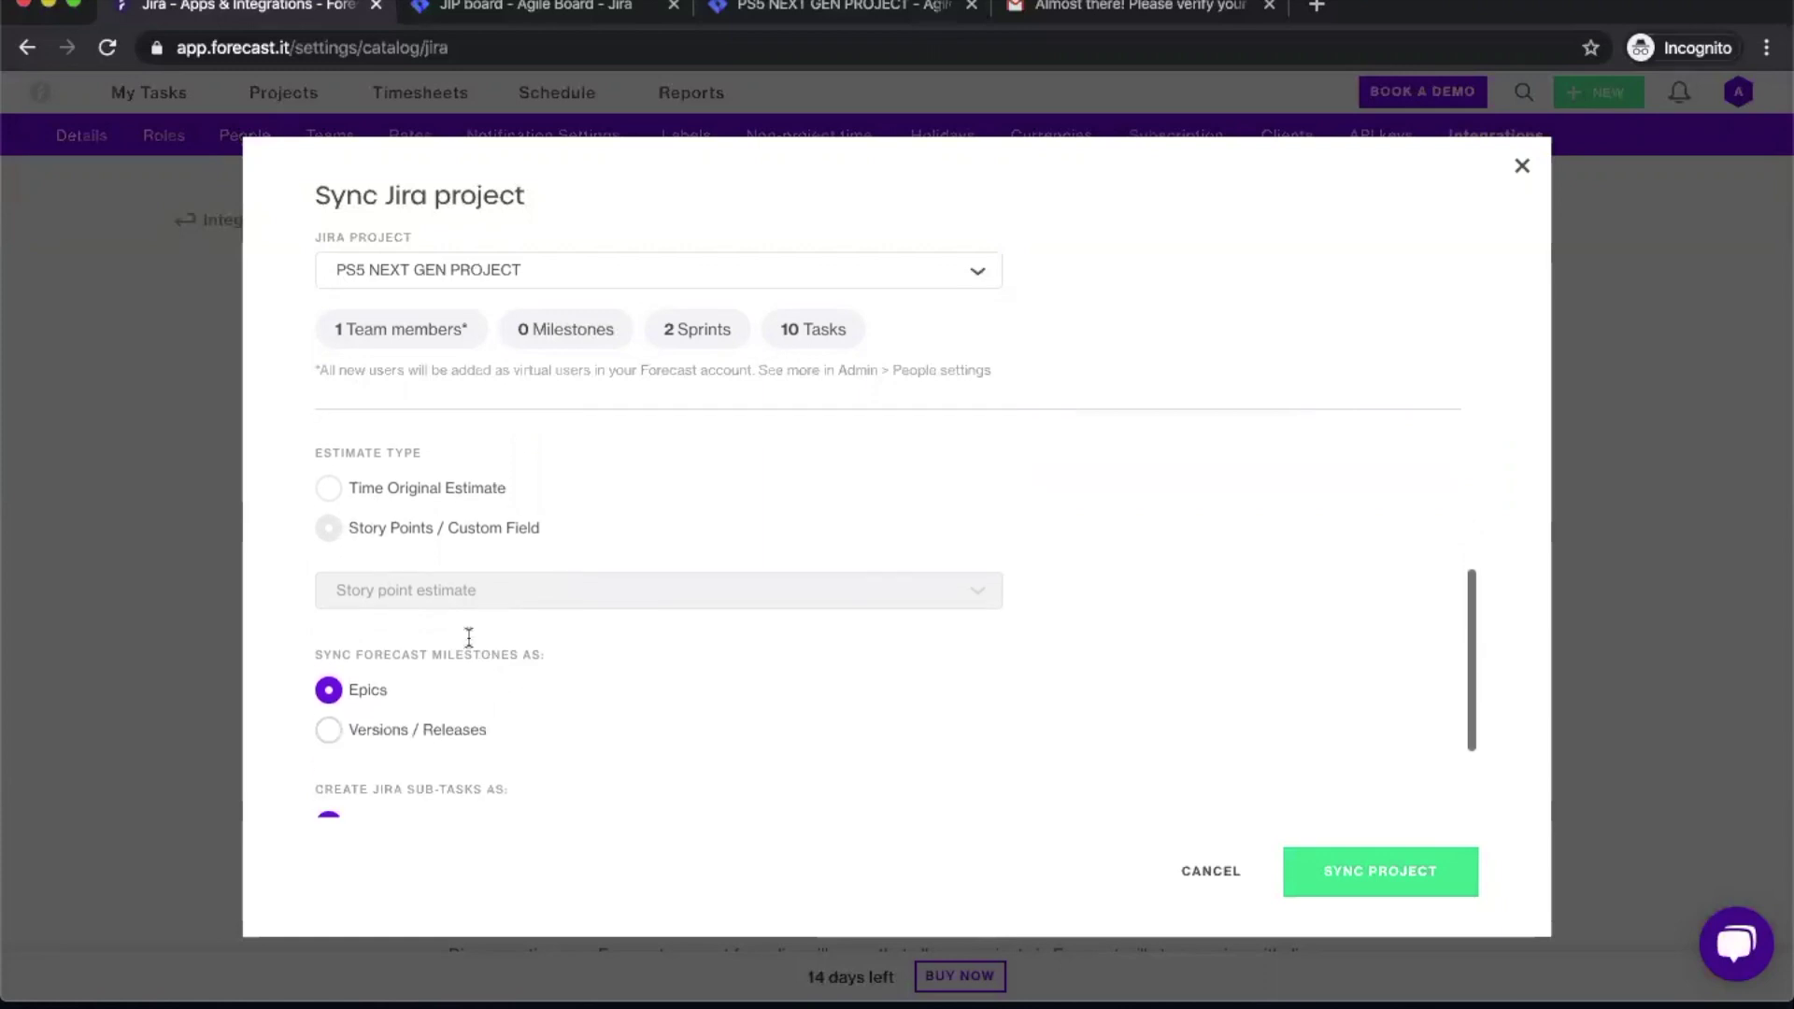
{"action": "scroll", "coordinate": [504, 527], "scroll_direction": "down", "scroll_amount": 5}
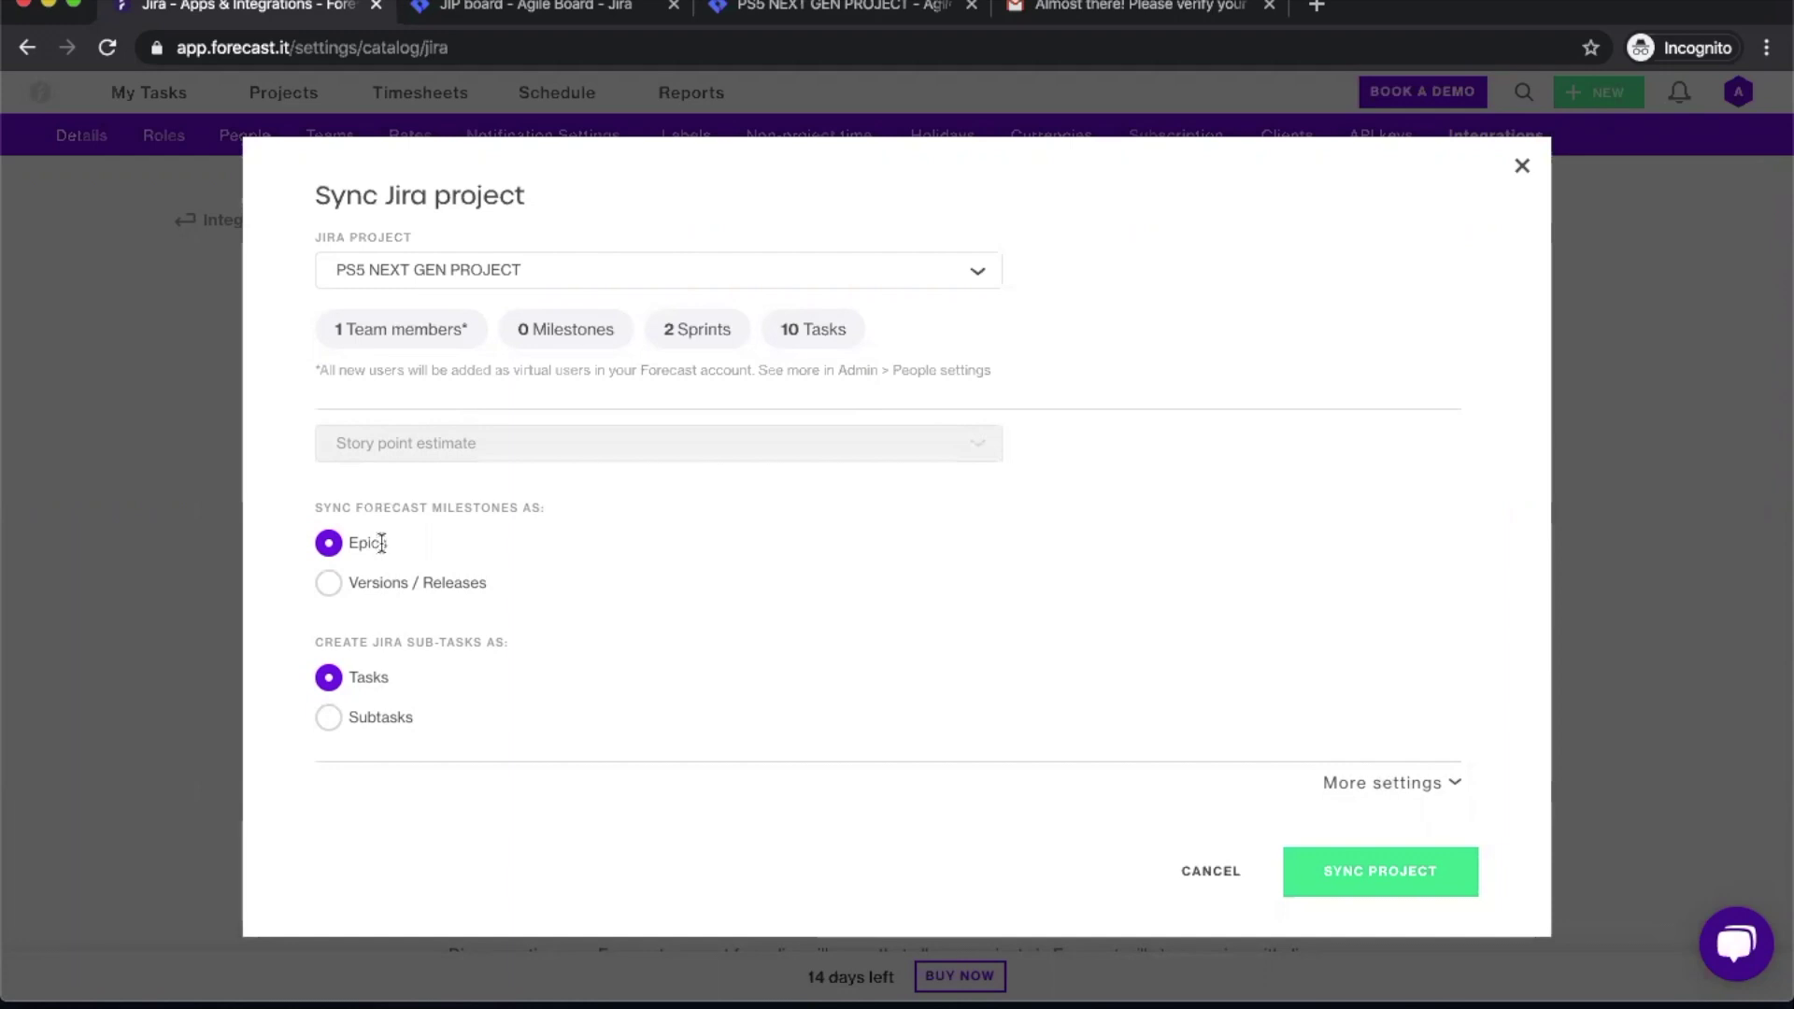
{"action": "left_click", "coordinate": [454, 505]}
Step: Try creating Jira sub-tasks as Subtasks and switch the option back to Tasks
{"action": "double_click", "coordinate": [378, 677]}
{"action": "left_click", "coordinate": [330, 717]}
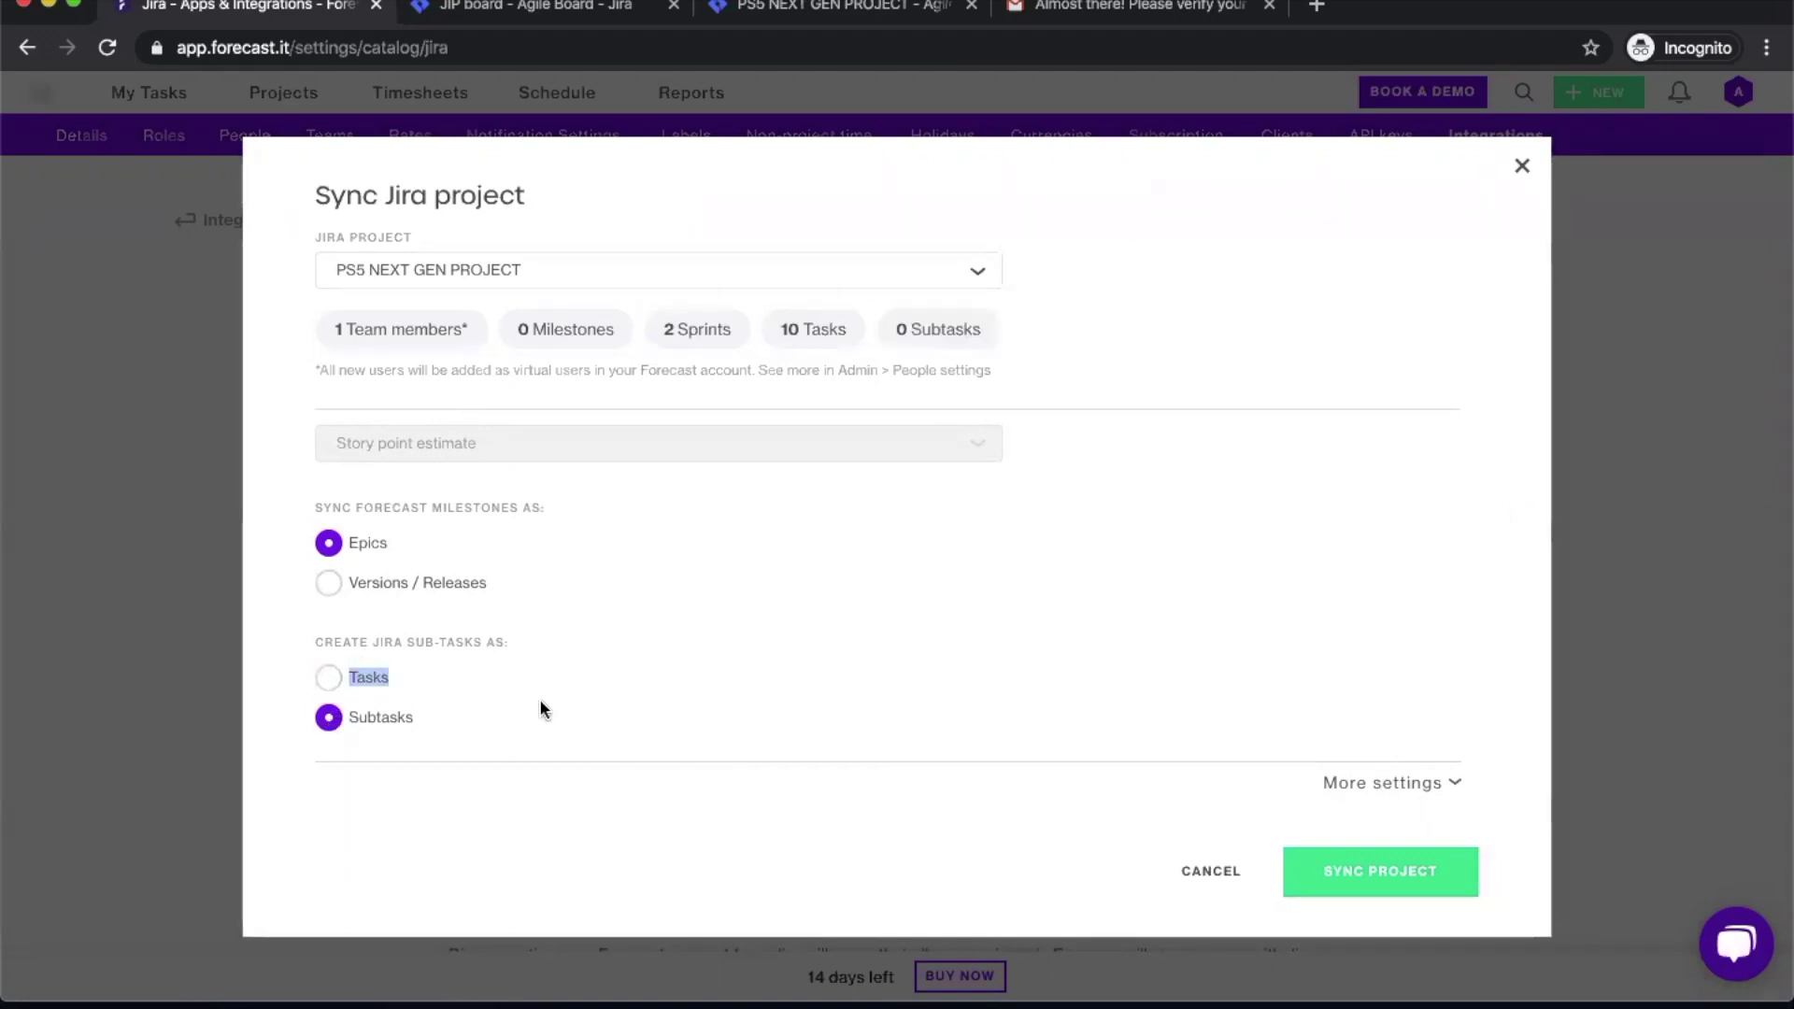
{"action": "left_click", "coordinate": [330, 678]}
{"action": "scroll", "coordinate": [974, 710], "scroll_direction": "up", "scroll_amount": 1}
{"action": "scroll", "coordinate": [974, 710], "scroll_direction": "down", "scroll_amount": 1}
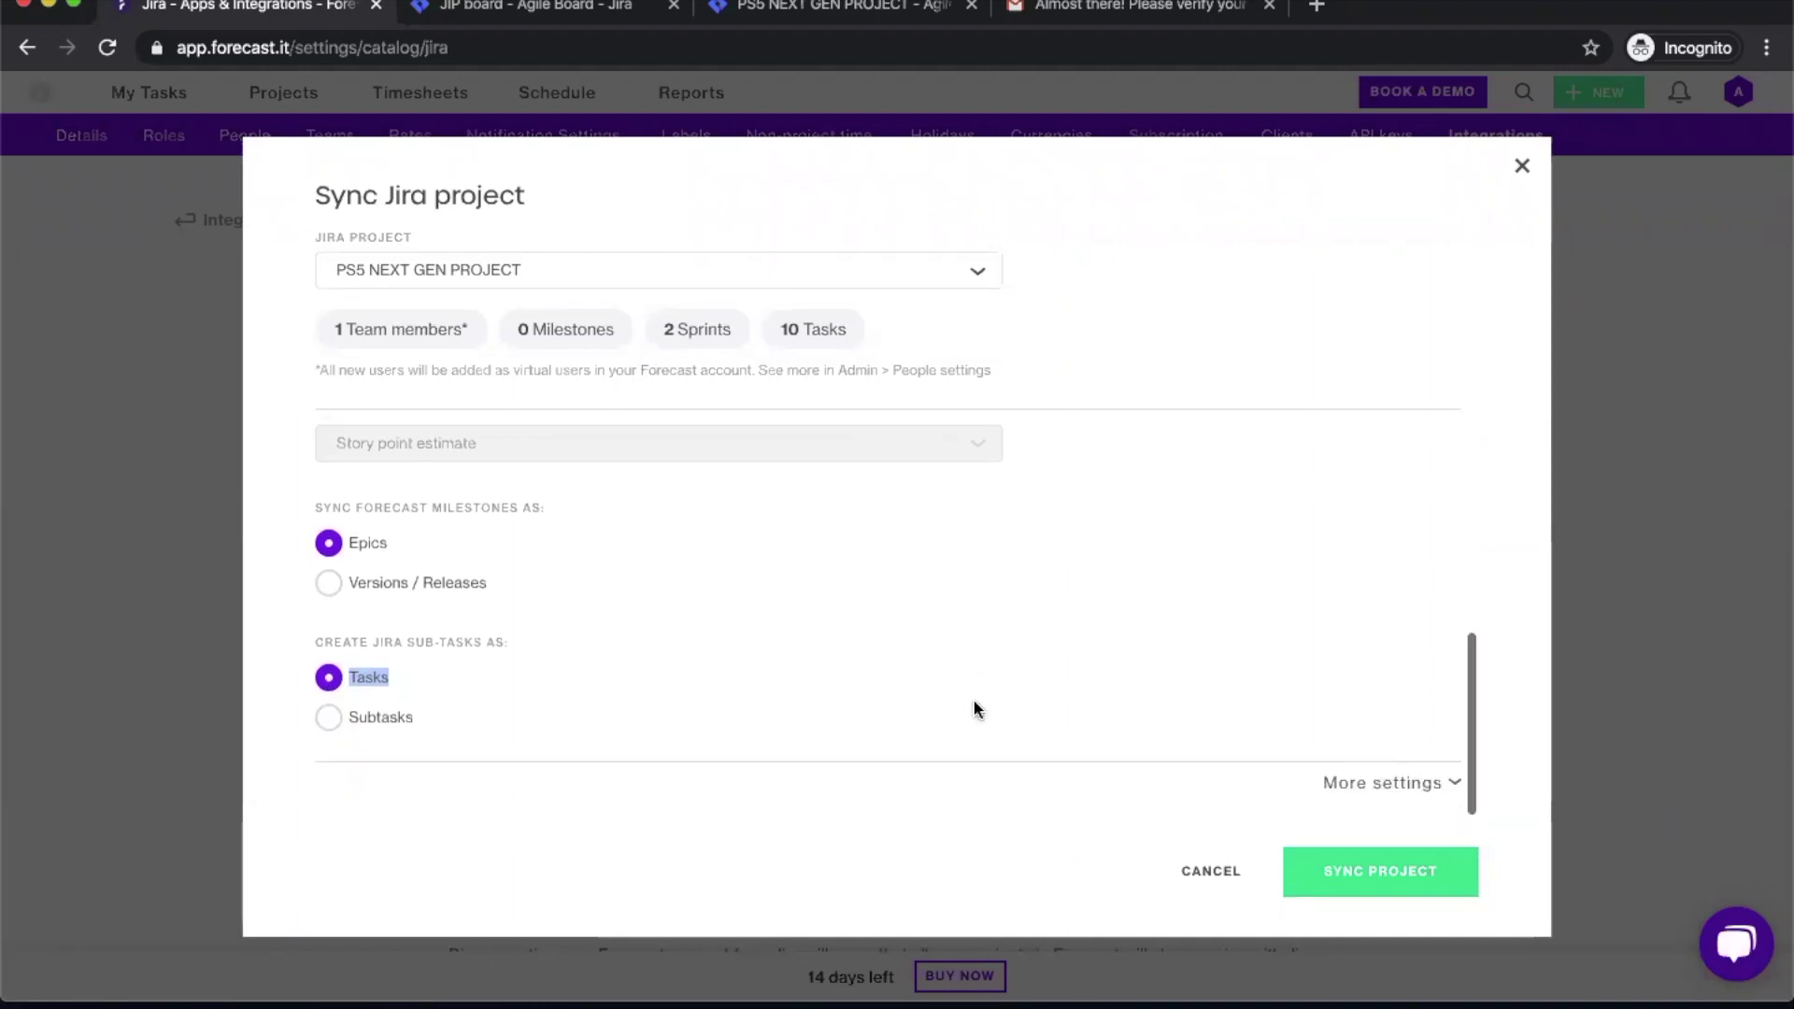
Step: Expand the additional sync settings and set the allocation type to Project-Allocations
{"action": "left_click", "coordinate": [1414, 785]}
{"action": "scroll", "coordinate": [1177, 741], "scroll_direction": "down", "scroll_amount": 3}
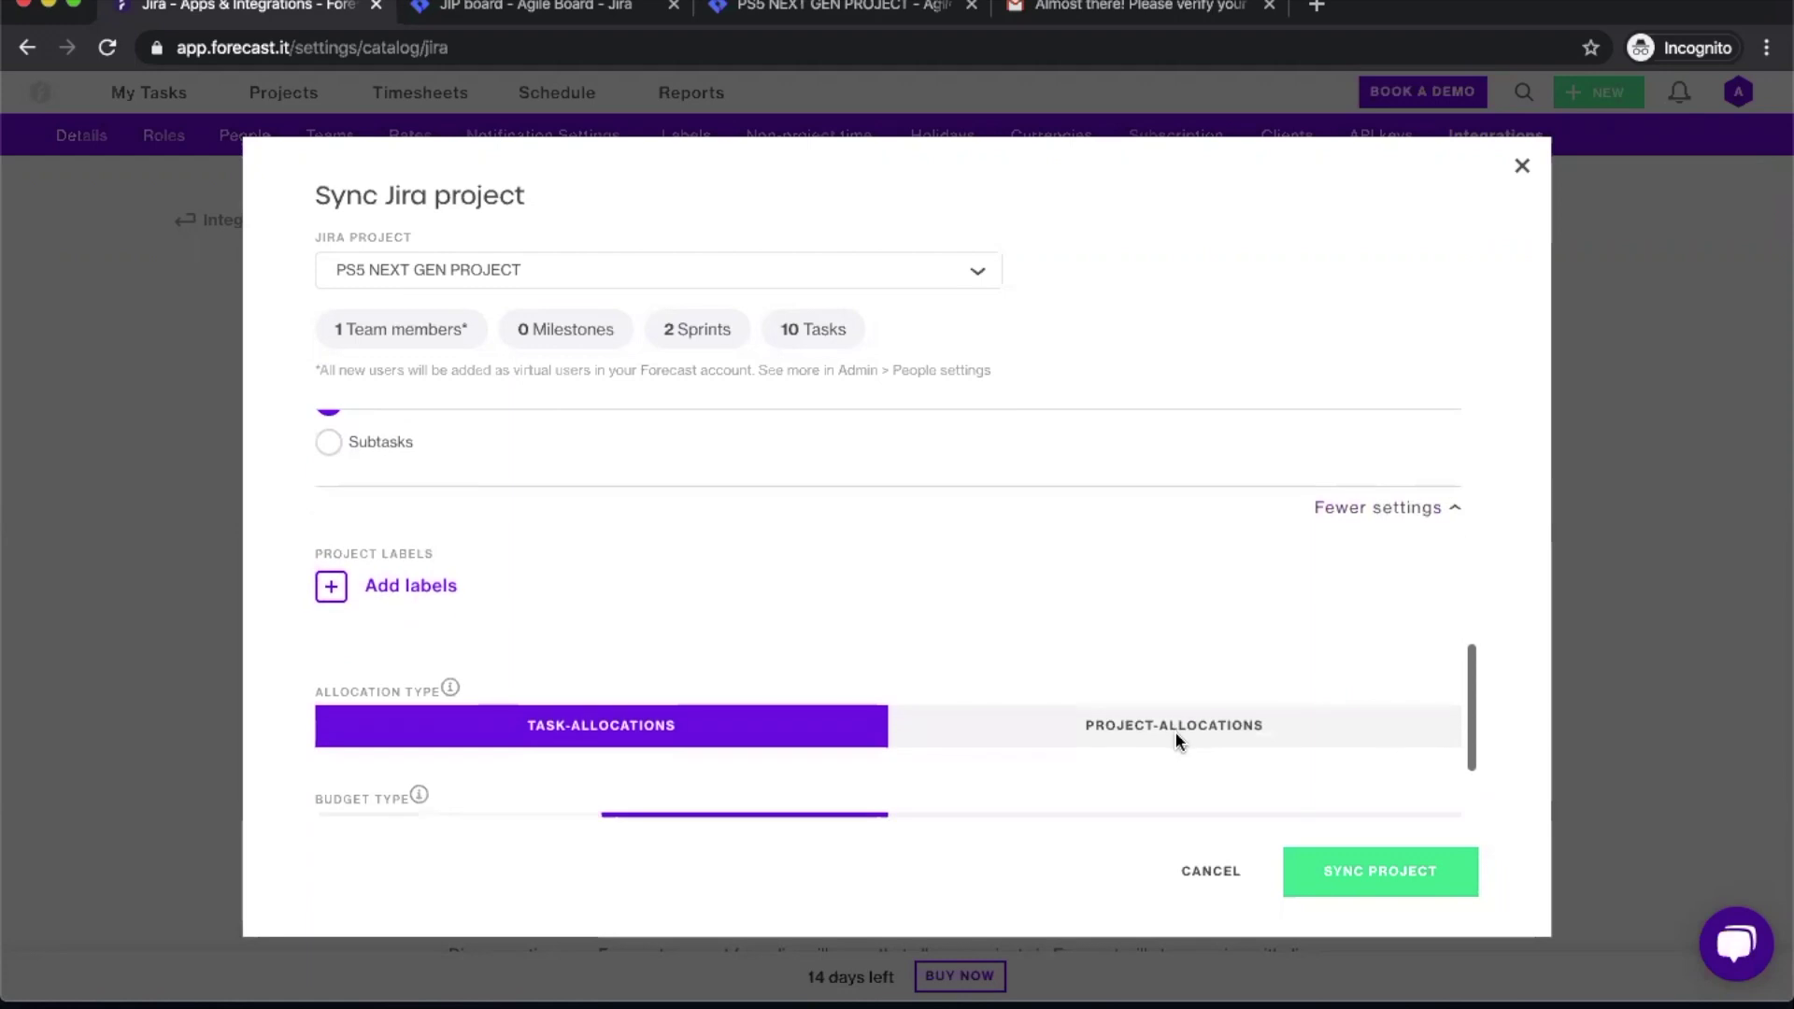
{"action": "scroll", "coordinate": [1178, 741], "scroll_direction": "down", "scroll_amount": 2}
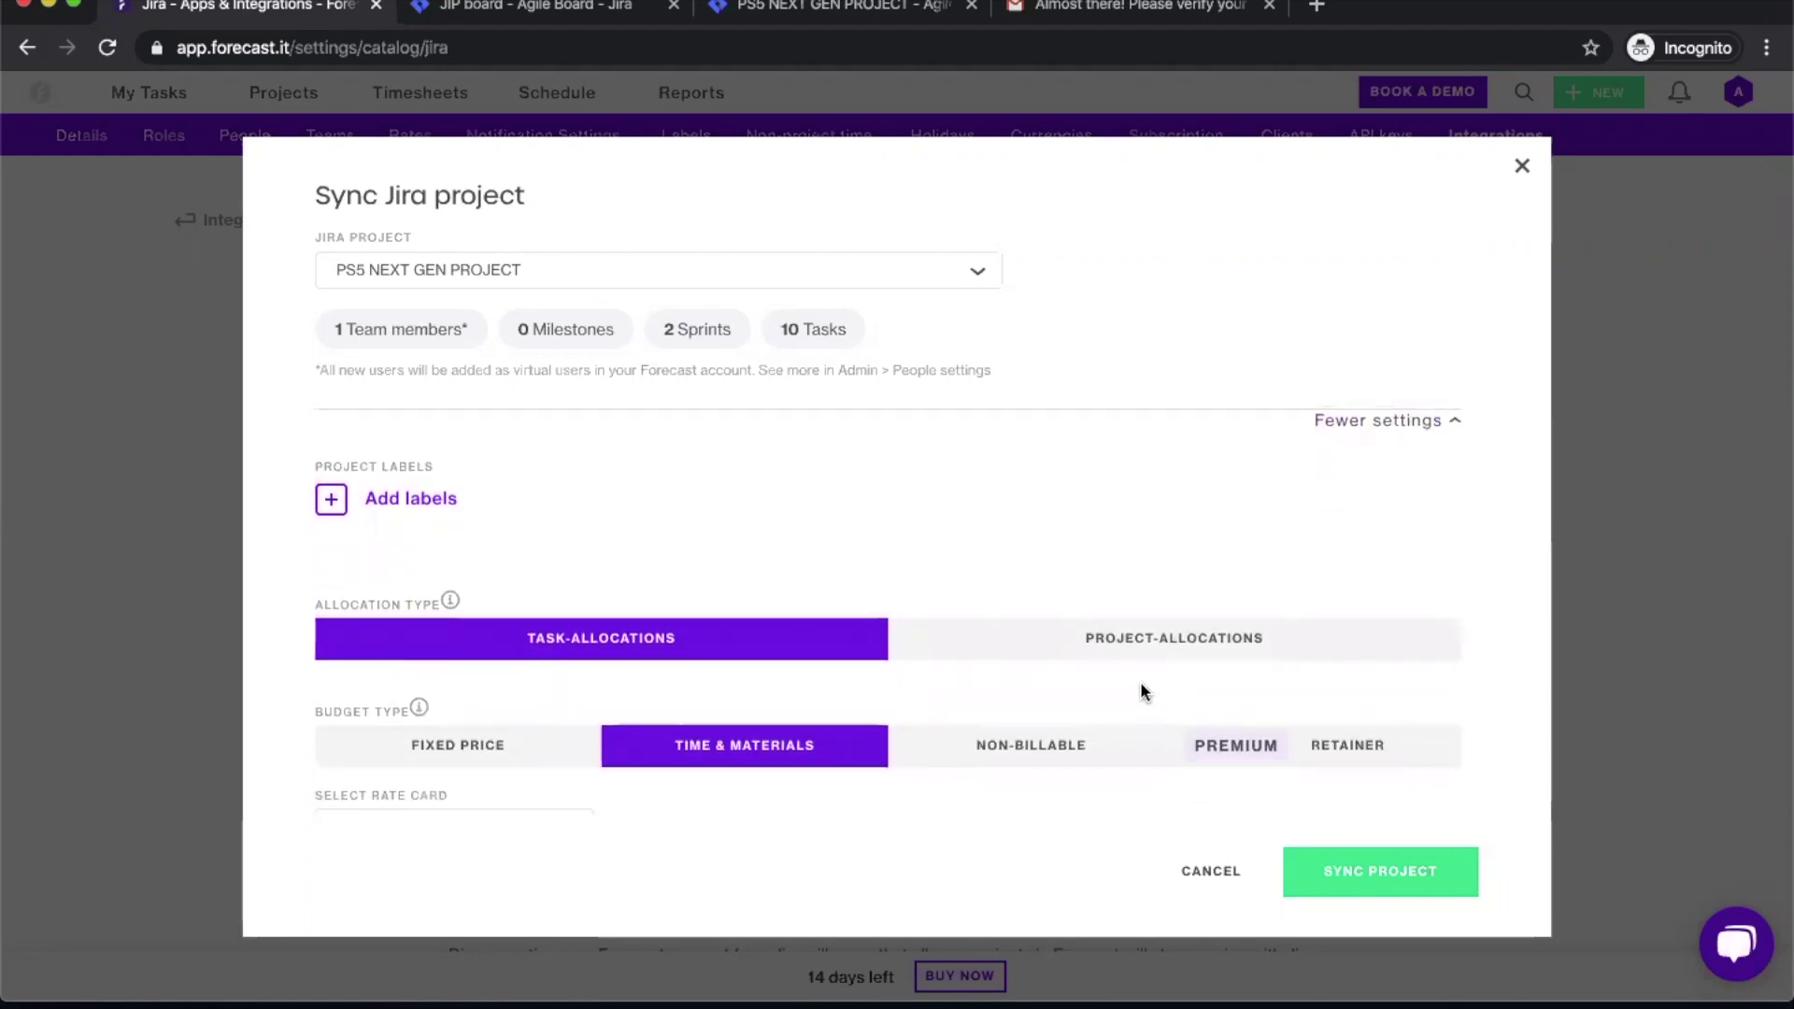
{"action": "scroll", "coordinate": [1142, 691], "scroll_direction": "down", "scroll_amount": 1}
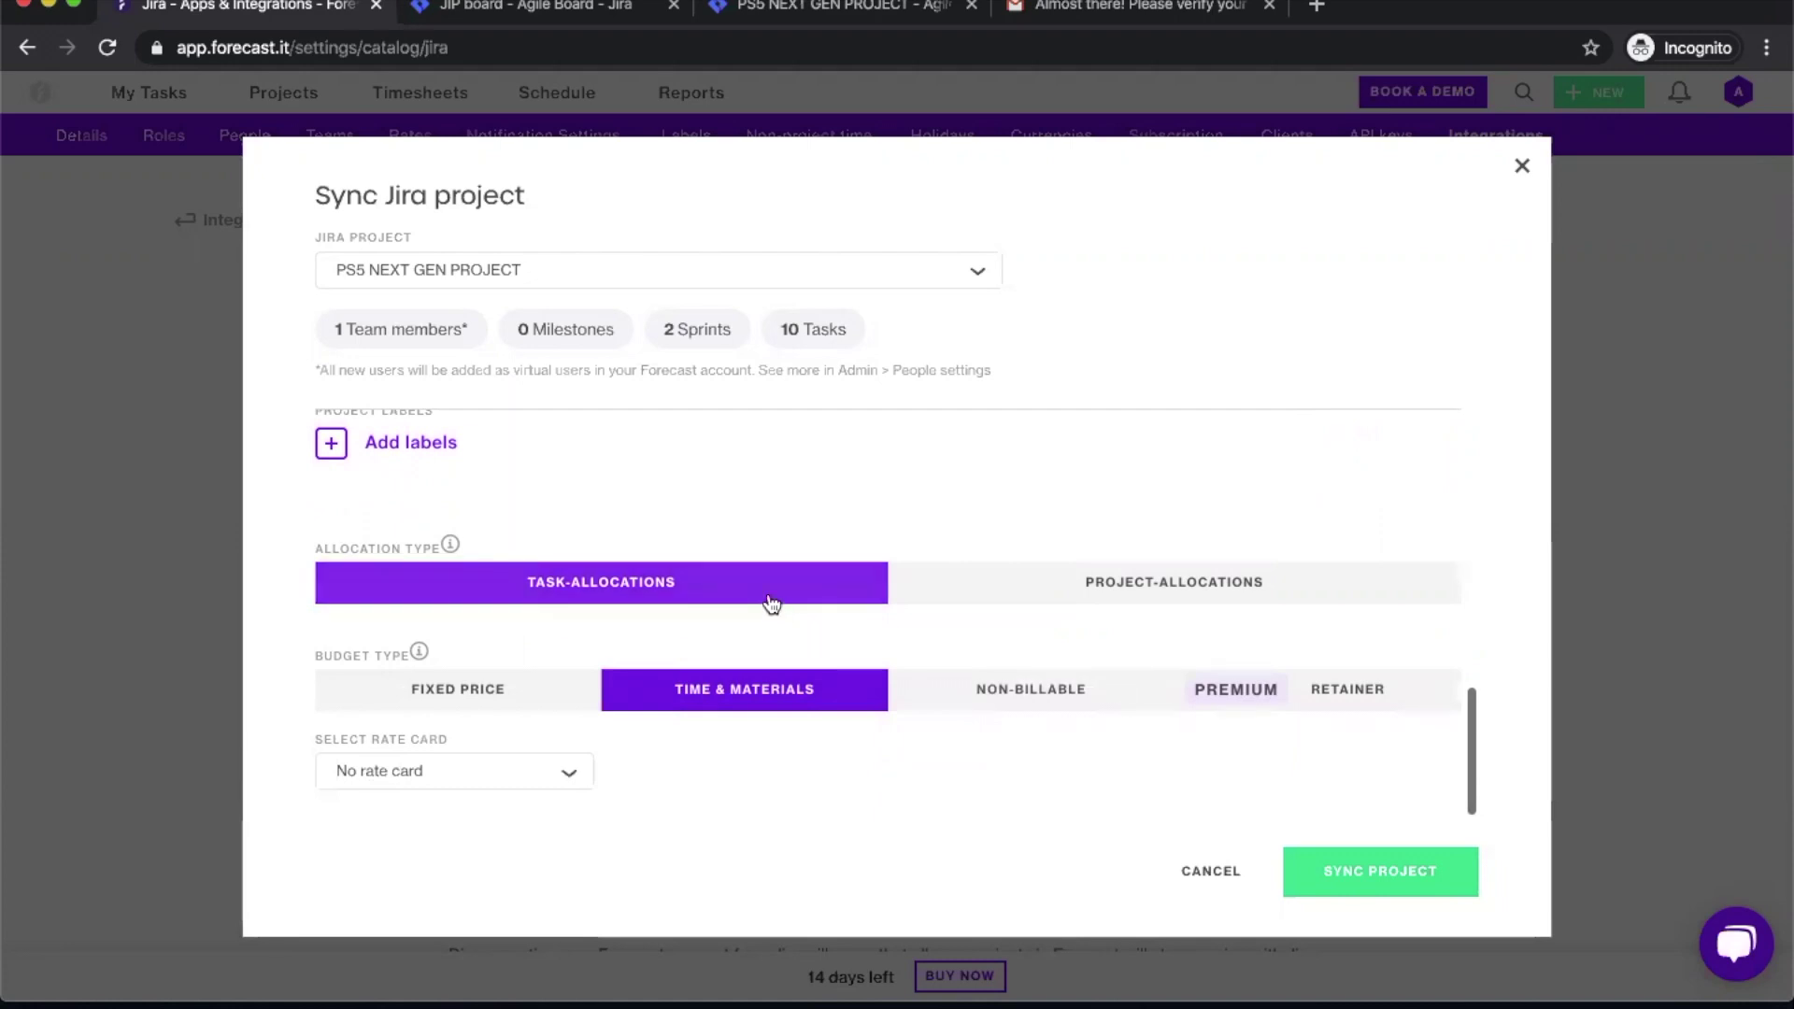
{"action": "left_click", "coordinate": [1030, 597]}
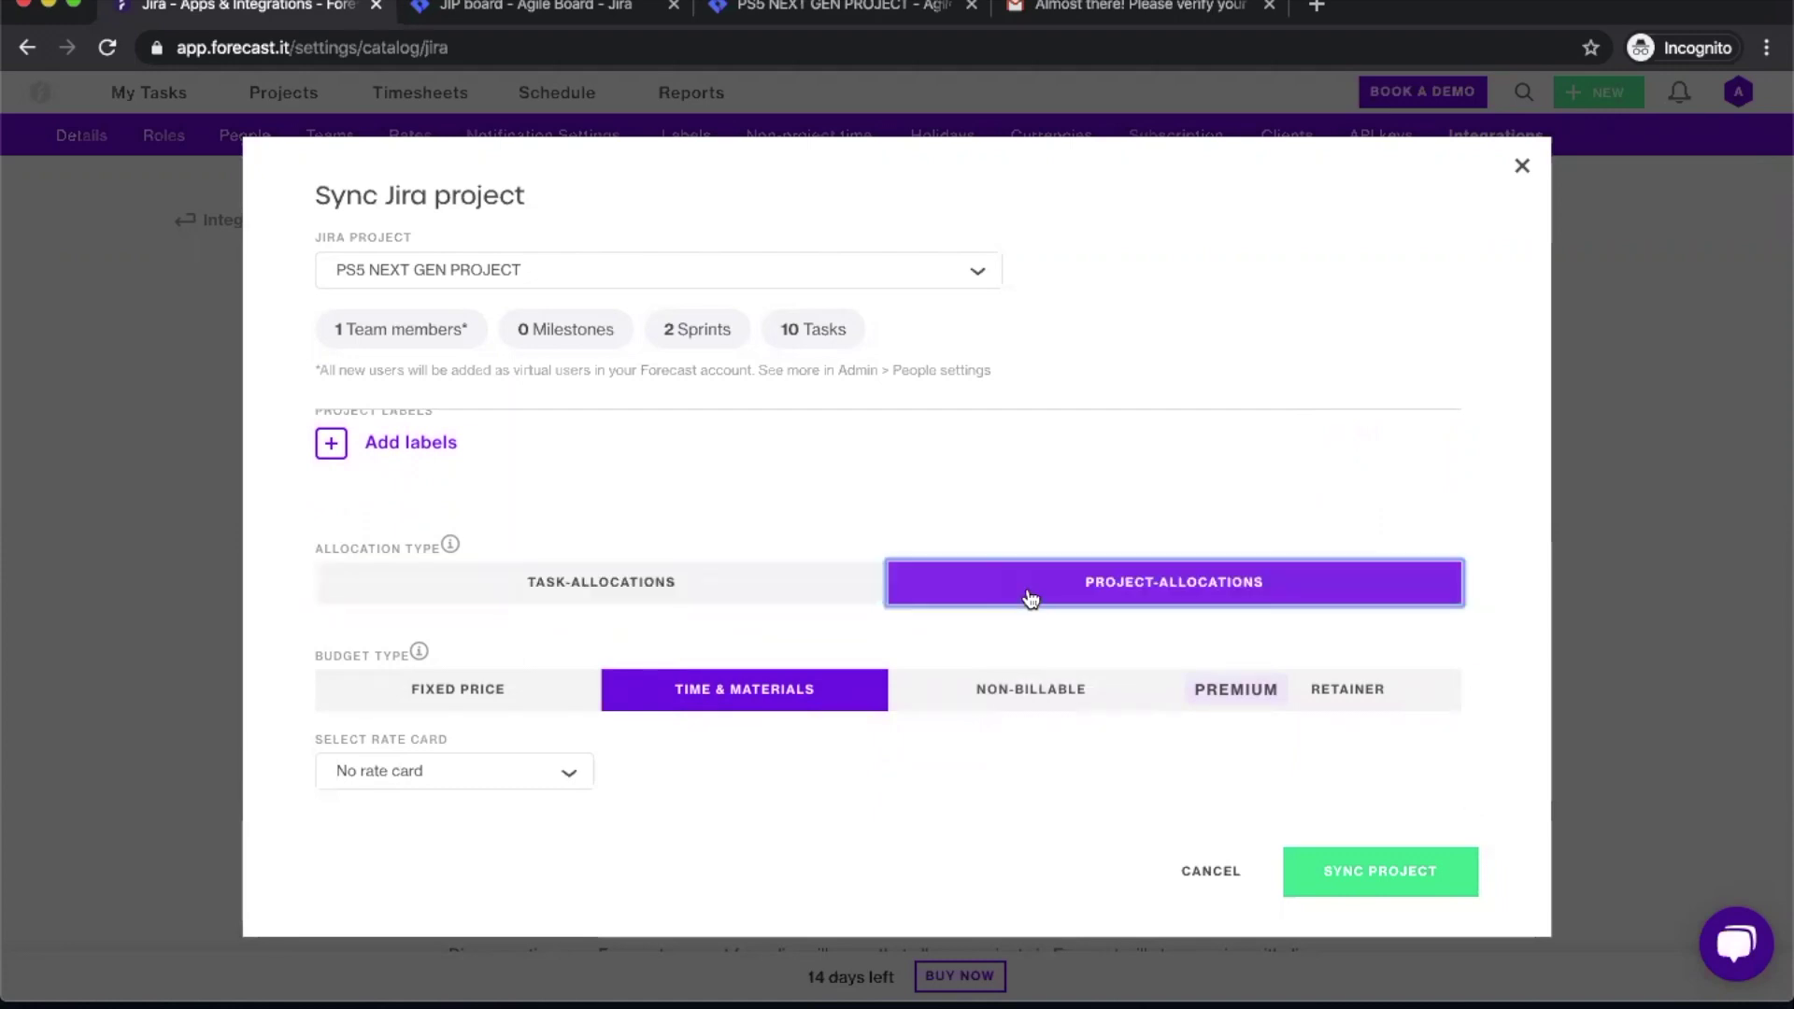
Step: Try the Fixed Price and Non-Billable budget types and return to Time & Materials
{"action": "left_click", "coordinate": [417, 693]}
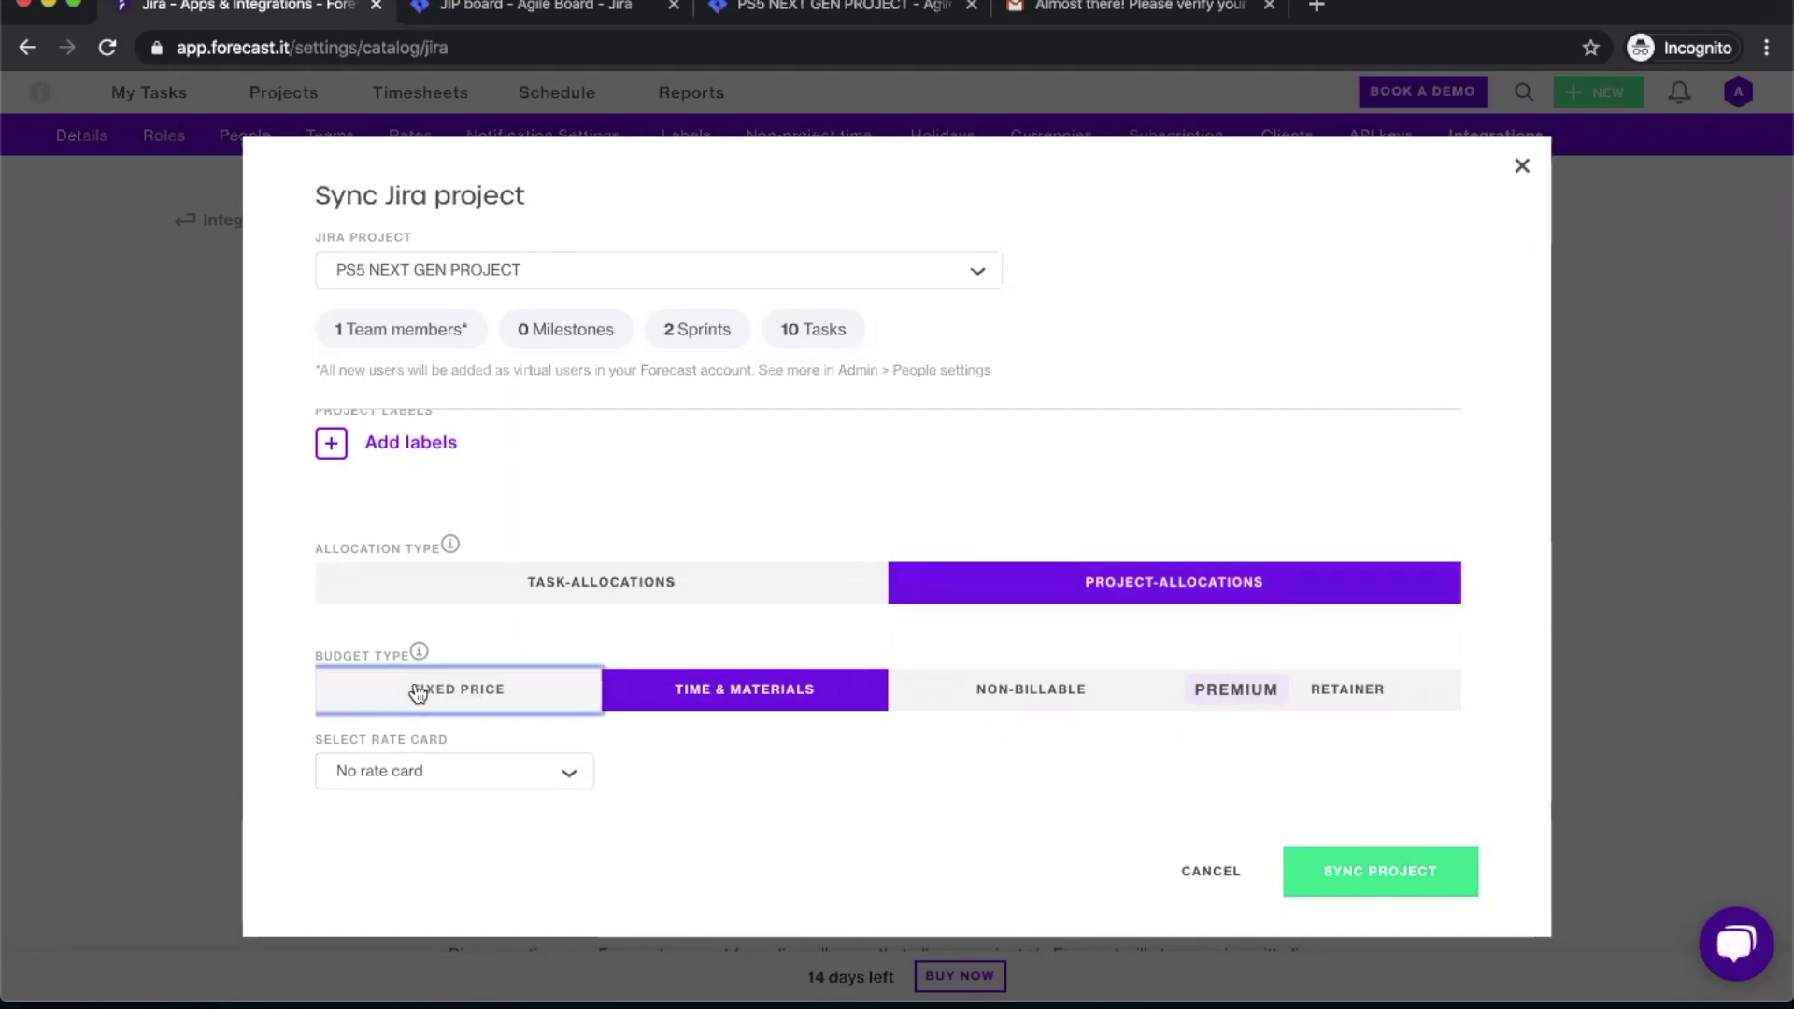
{"action": "left_click", "coordinate": [721, 688]}
{"action": "left_click", "coordinate": [958, 708]}
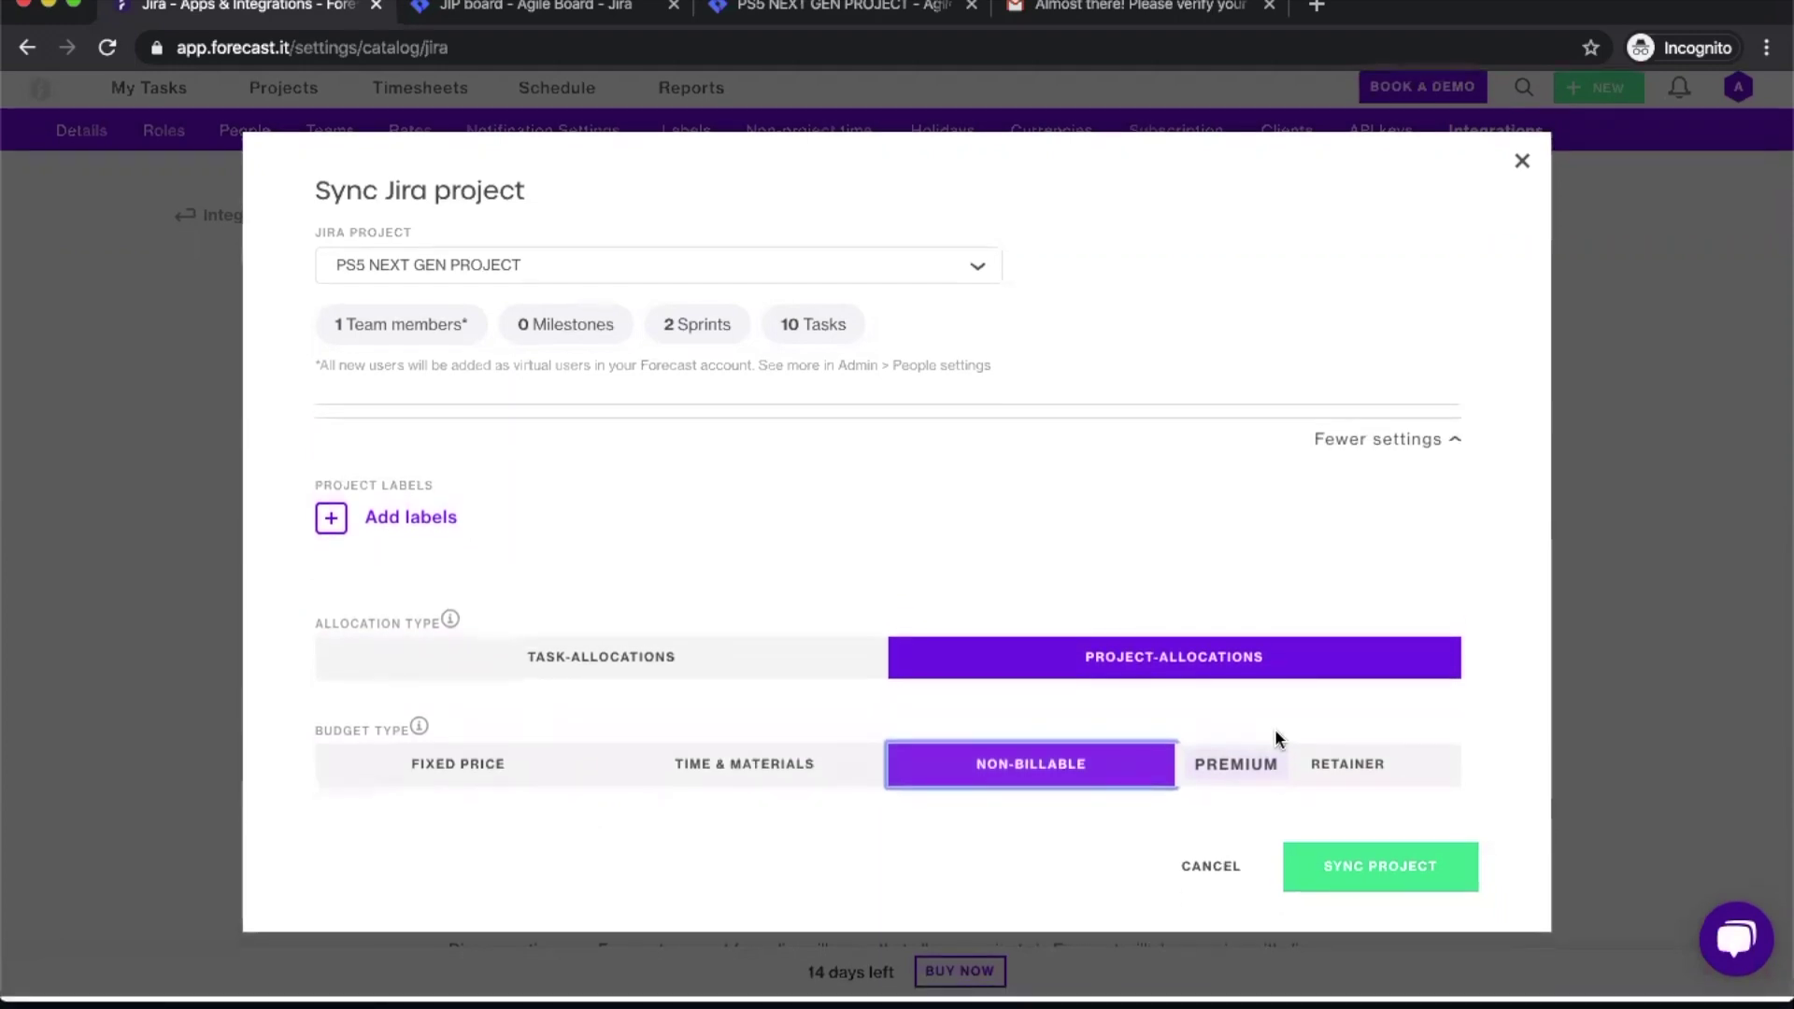
{"action": "left_click", "coordinate": [757, 792]}
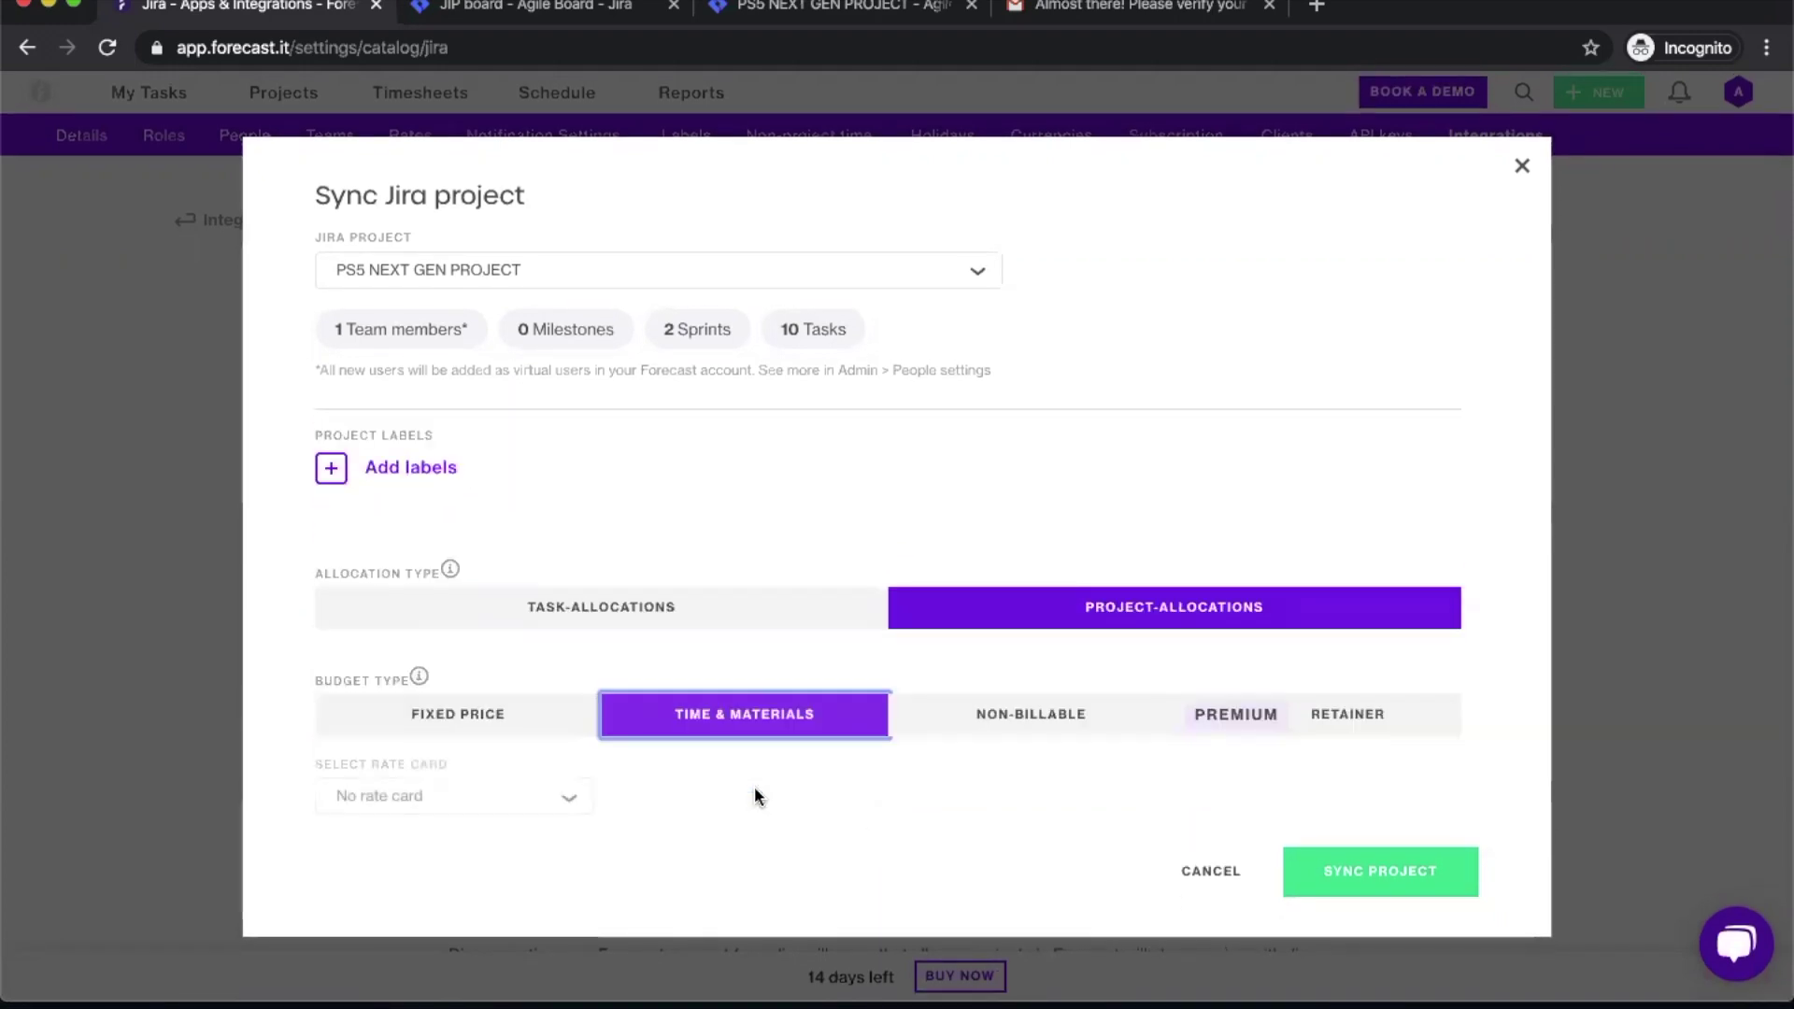
{"action": "scroll", "coordinate": [754, 786], "scroll_direction": "down", "scroll_amount": 2}
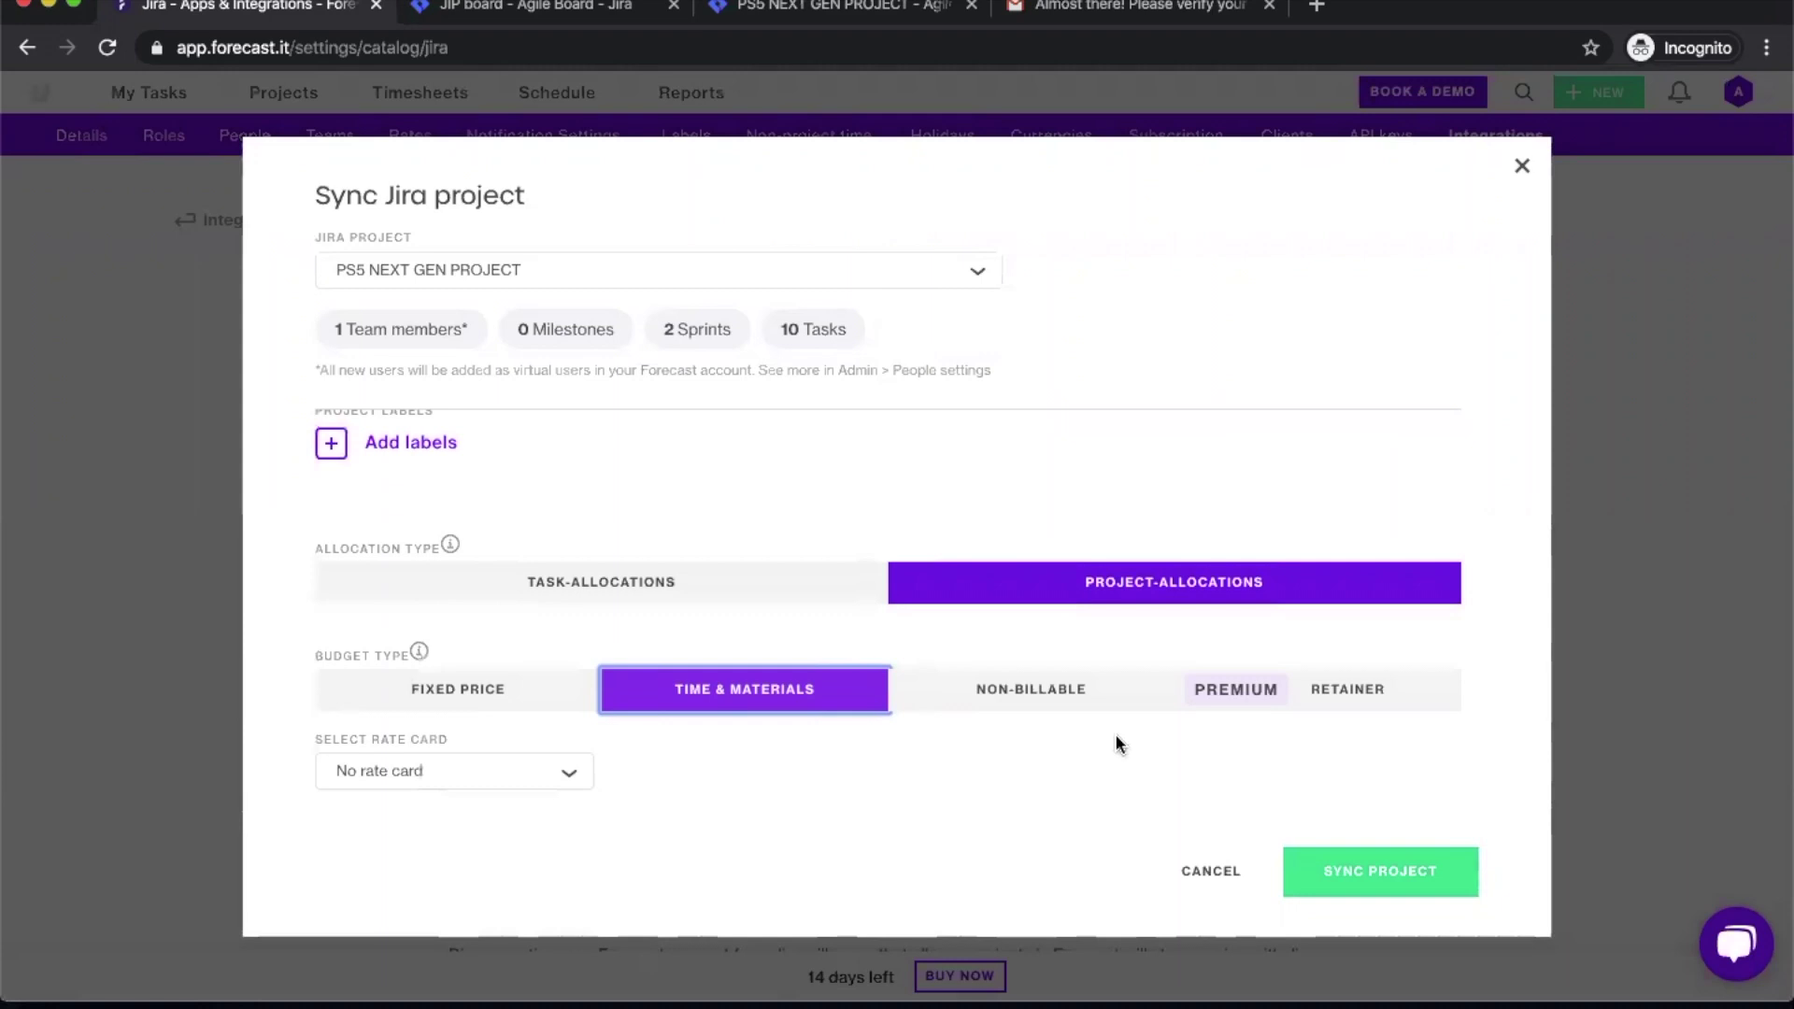
Step: Sync PS5 NEXT GEN PROJECT with the chosen settings and open it in Forecast to review its sprints
{"action": "left_click", "coordinate": [1364, 867]}
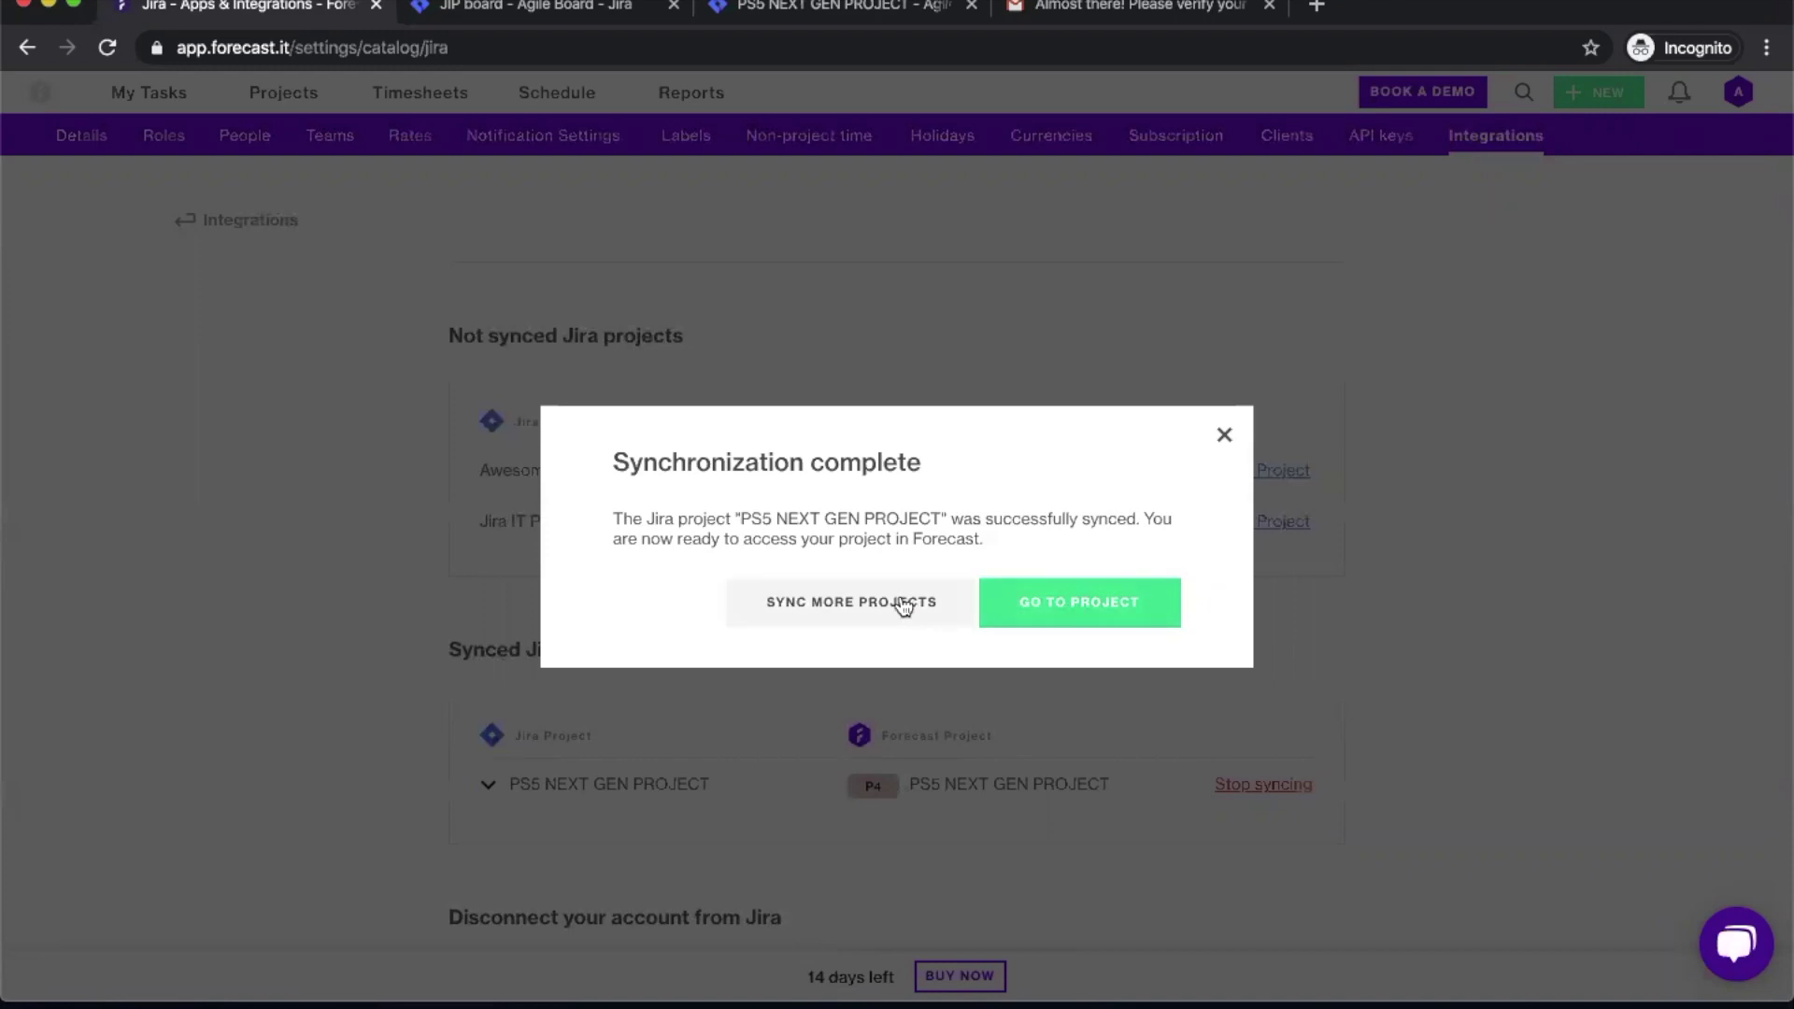
{"action": "left_click", "coordinate": [1132, 609]}
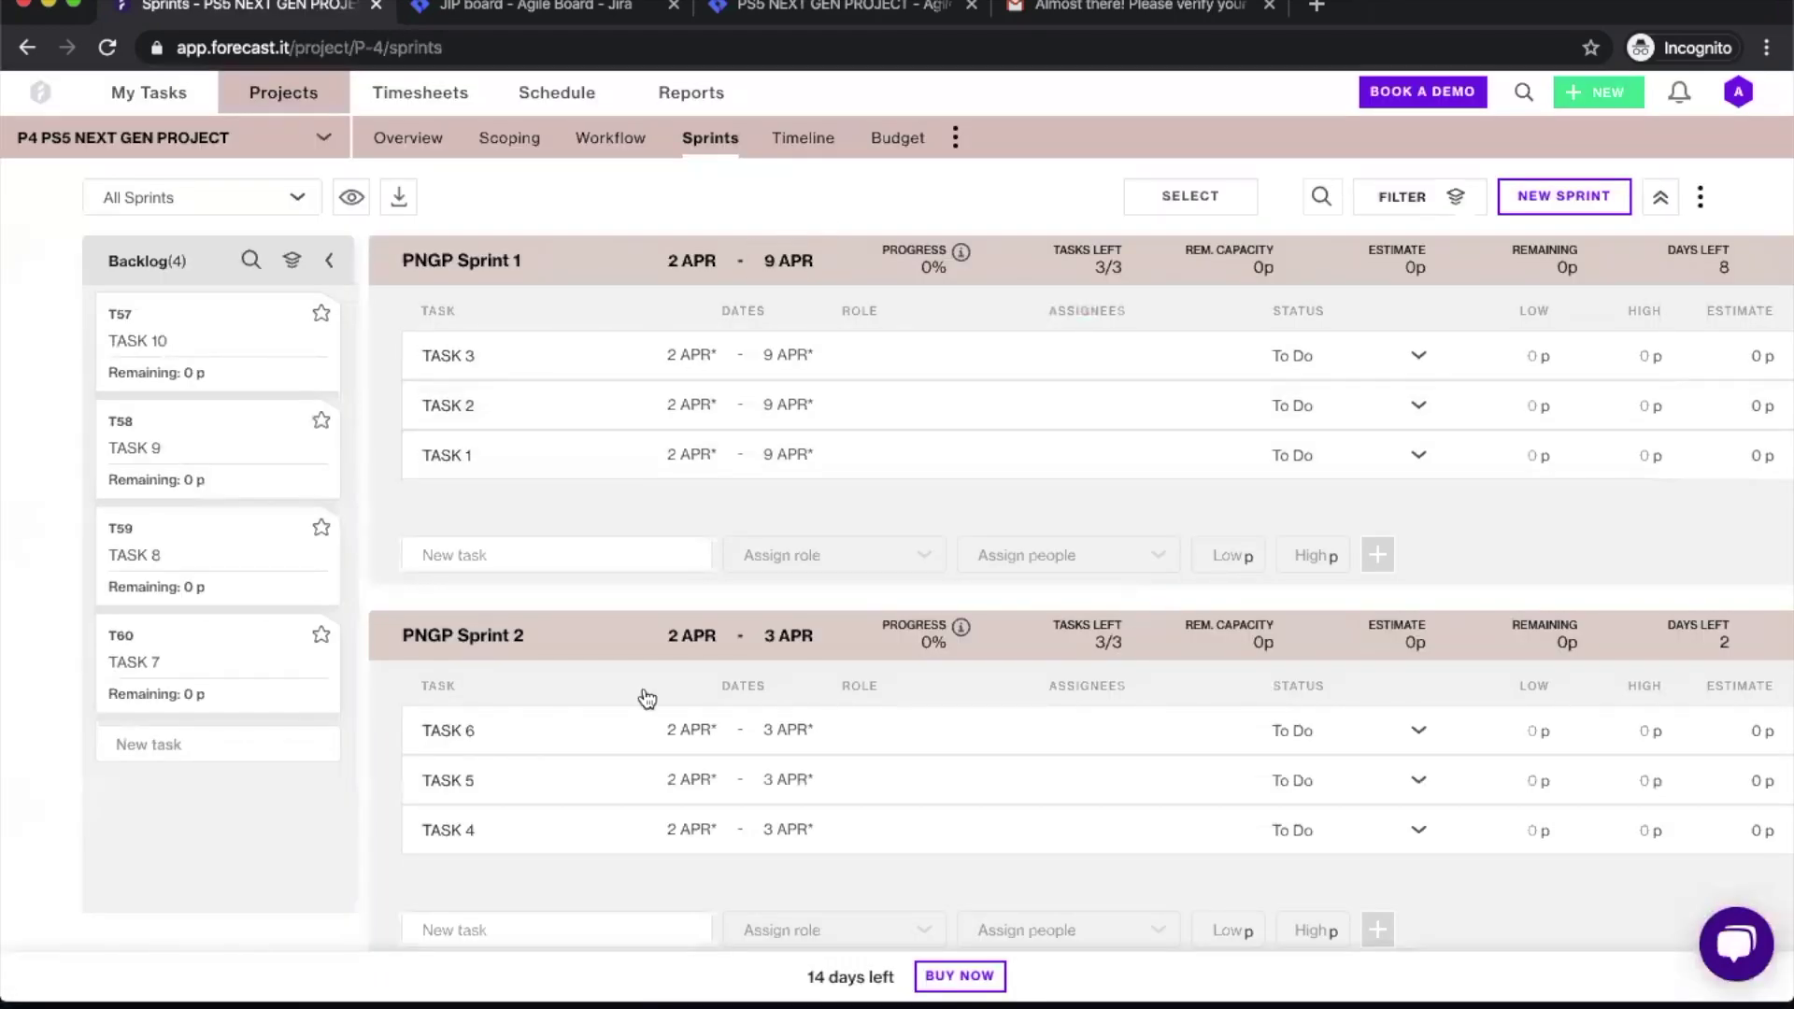
{"action": "scroll", "coordinate": [656, 751], "scroll_direction": "down", "scroll_amount": 1}
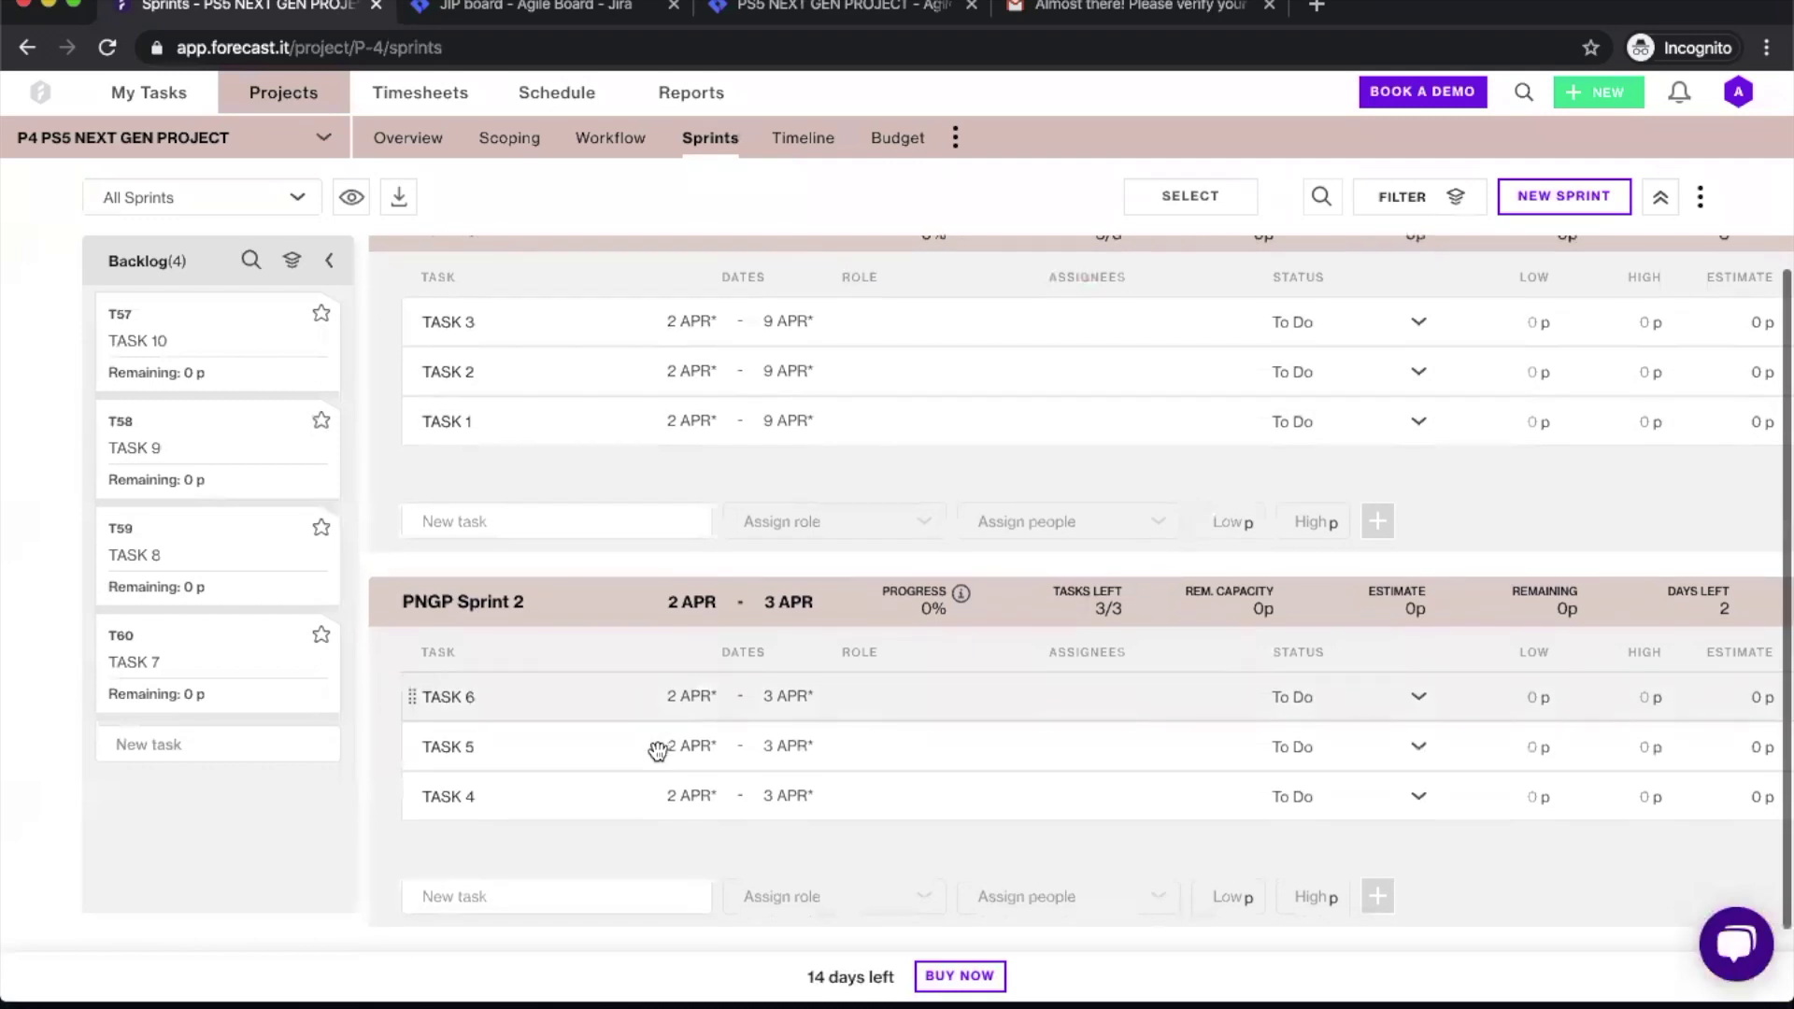
{"action": "scroll", "coordinate": [657, 750], "scroll_direction": "up", "scroll_amount": 1}
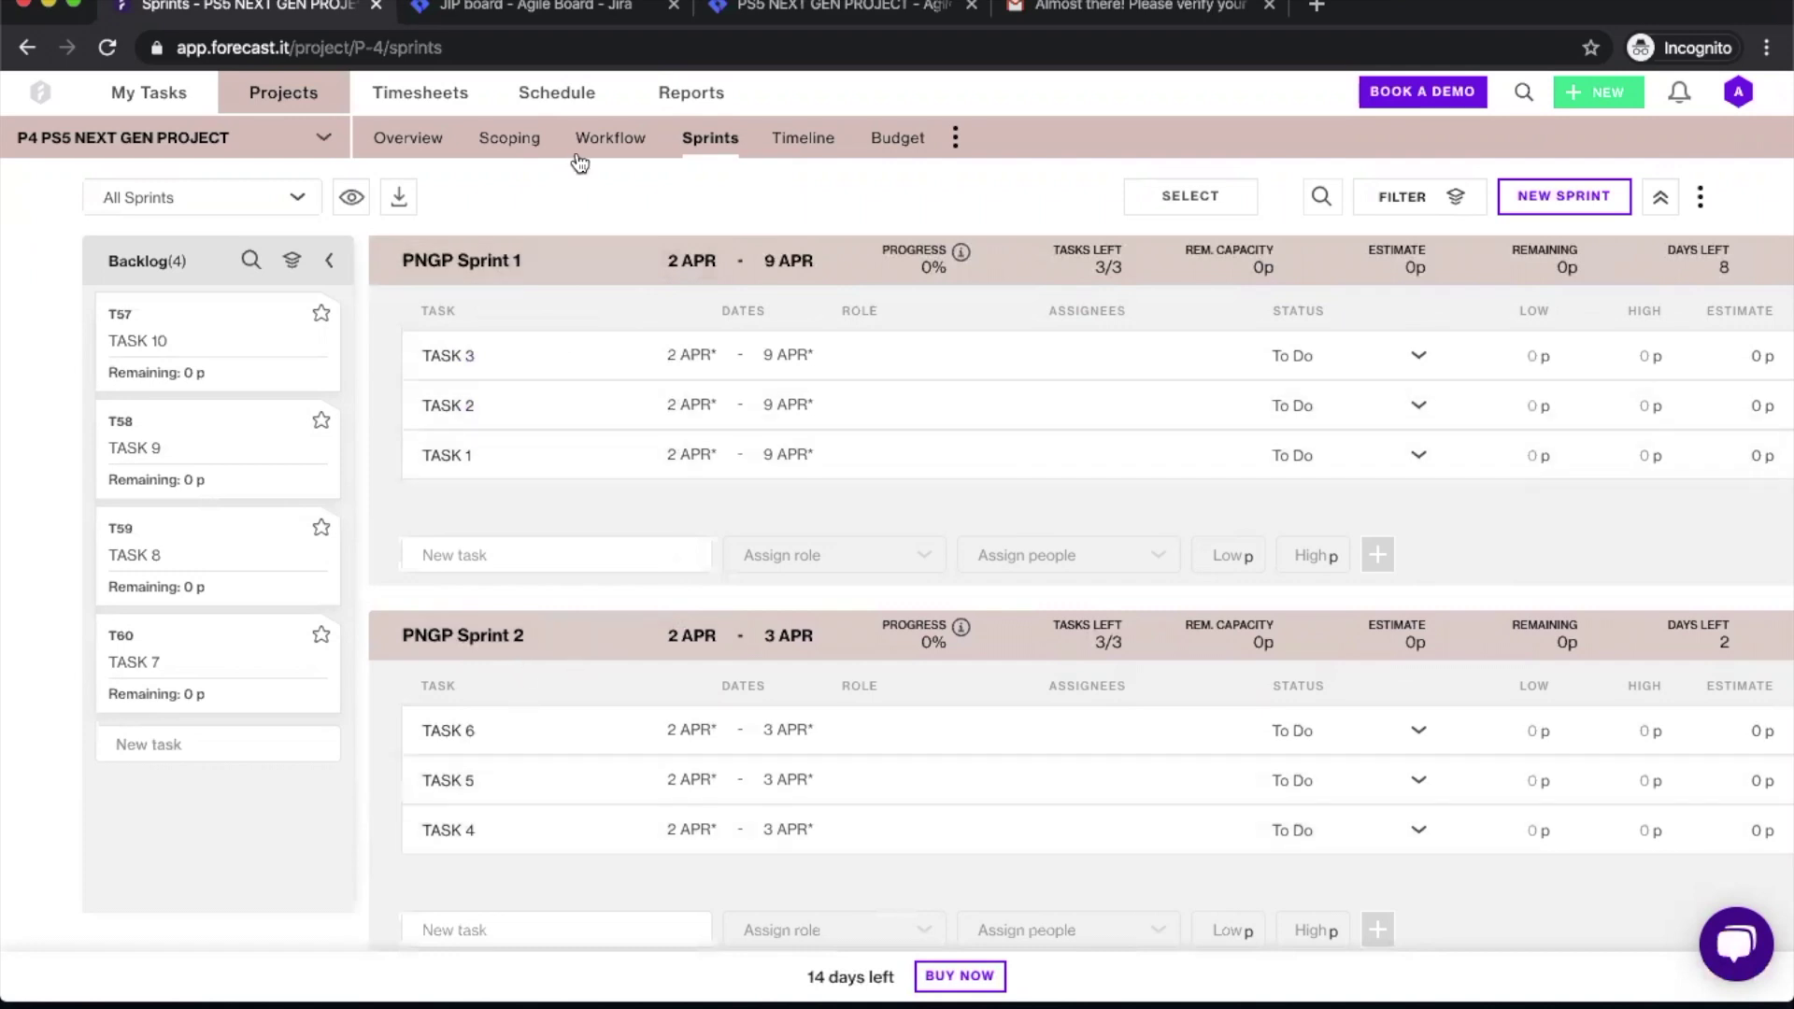
Step: On the project's workflow board, expand the Done column and move TASK 10 from To Do to In Progress
{"action": "left_click", "coordinate": [588, 141]}
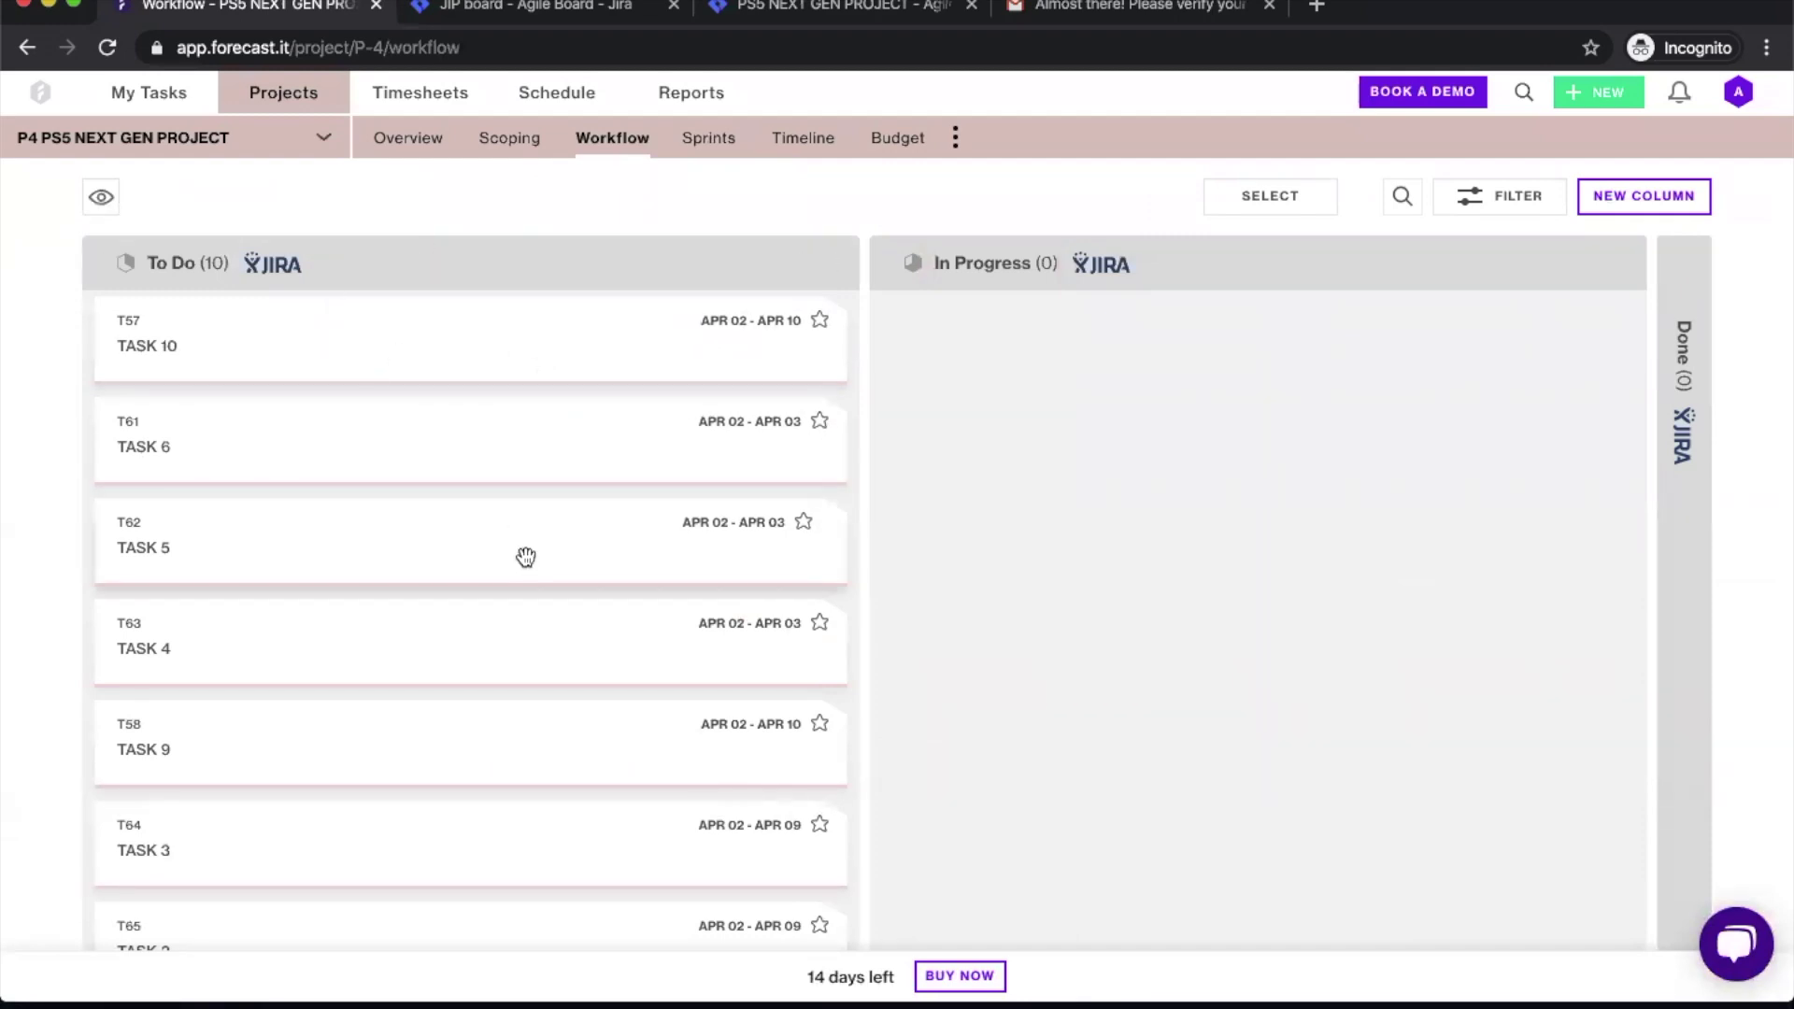
{"action": "left_click", "coordinate": [1680, 308]}
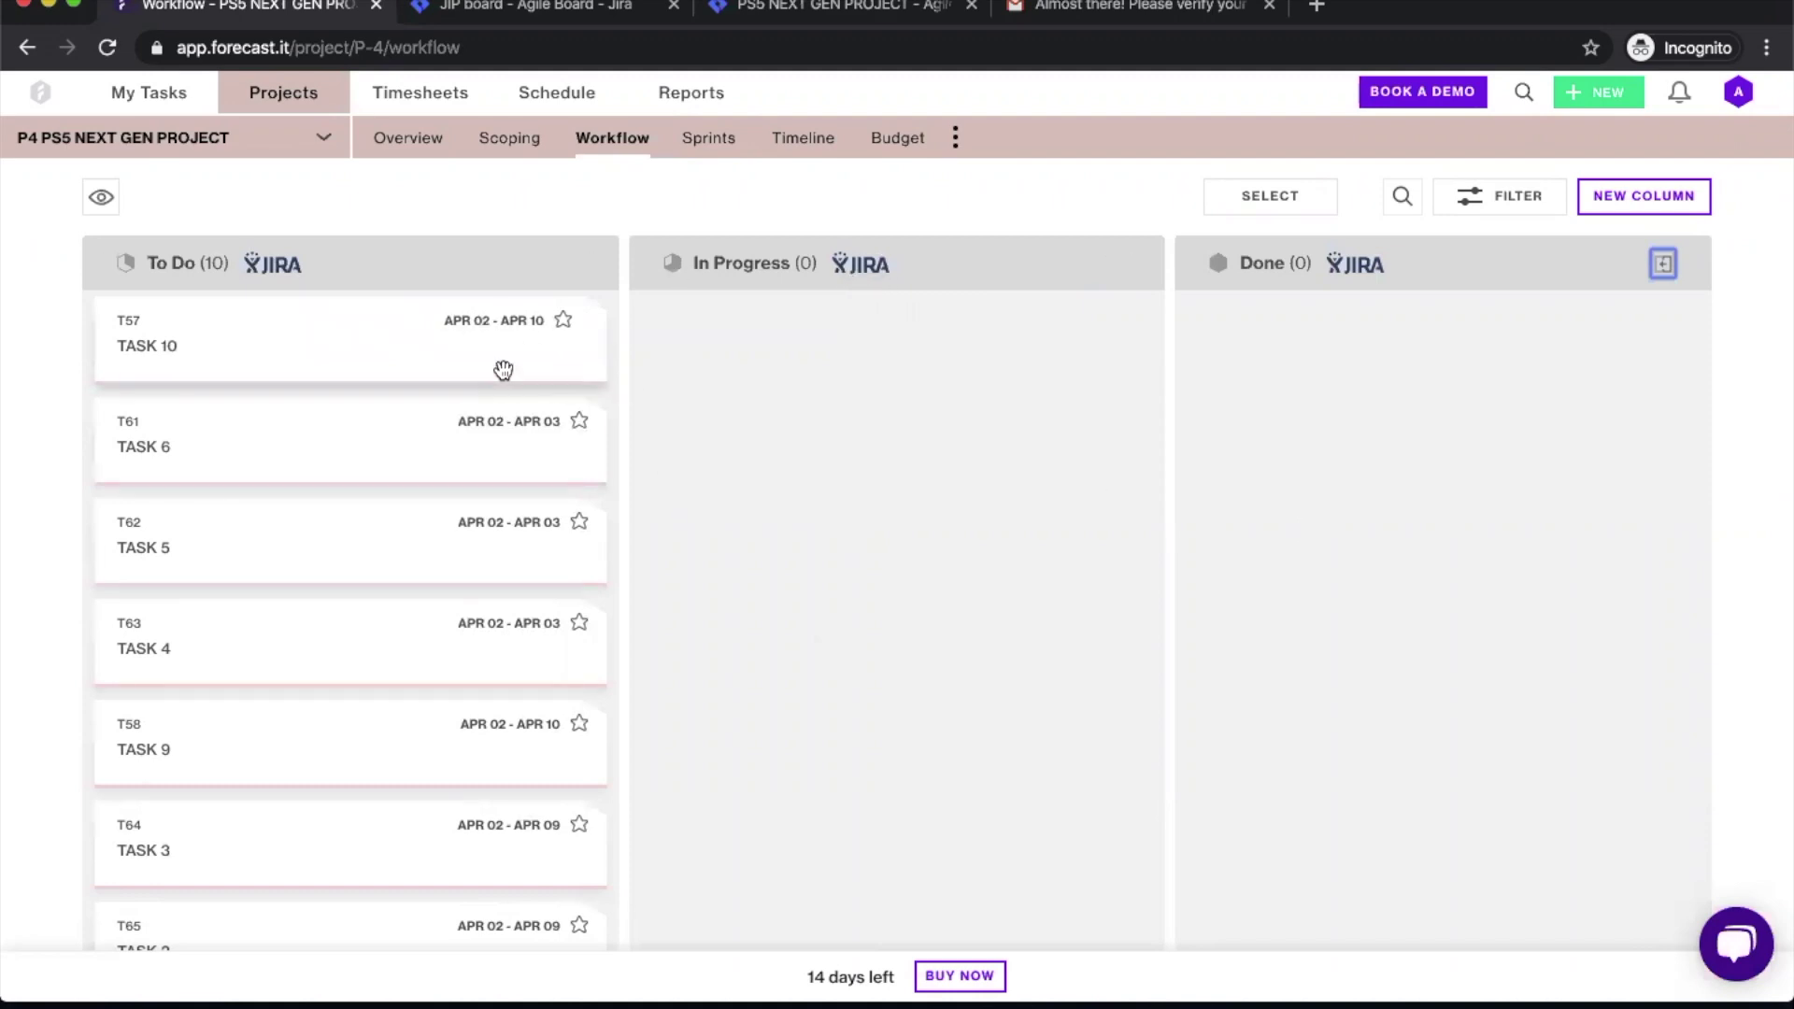
{"action": "left_click_drag", "start_coordinate": [373, 361], "coordinate": [893, 385]}
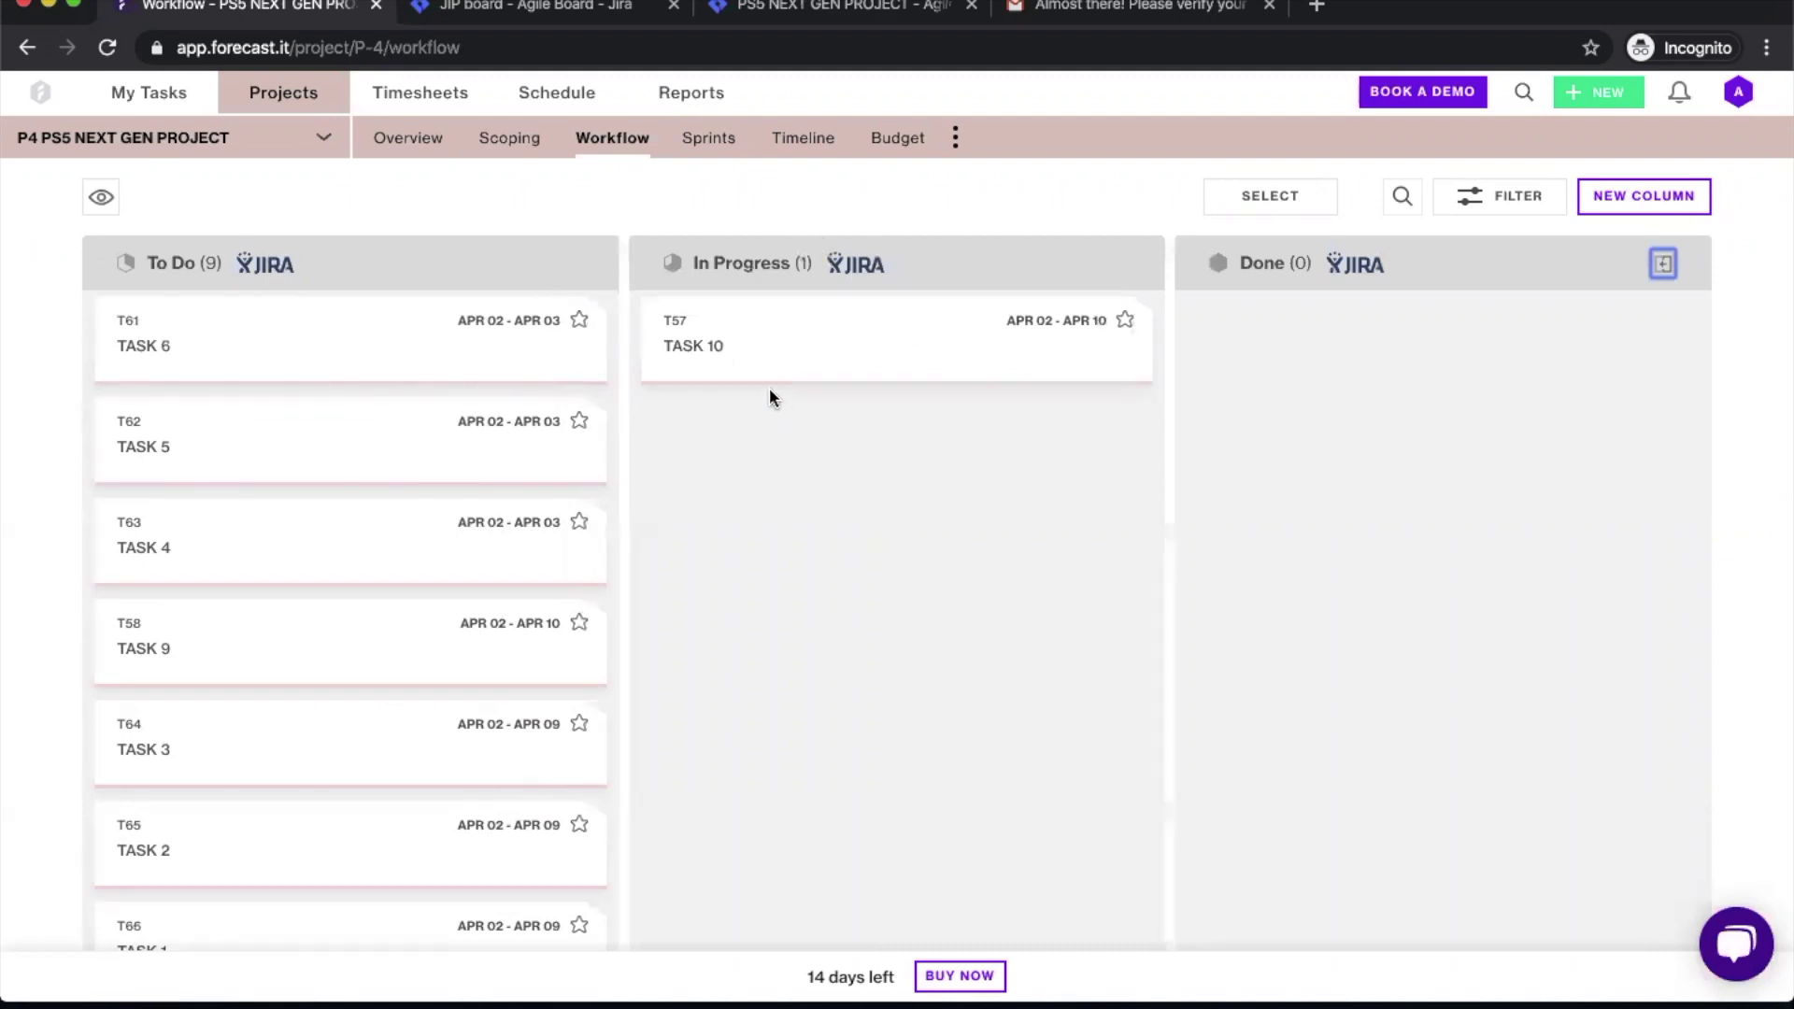
Step: Check the status of TASK 10 in its linked Jira issue, return to Forecast and close the task details
{"action": "left_click", "coordinate": [709, 353]}
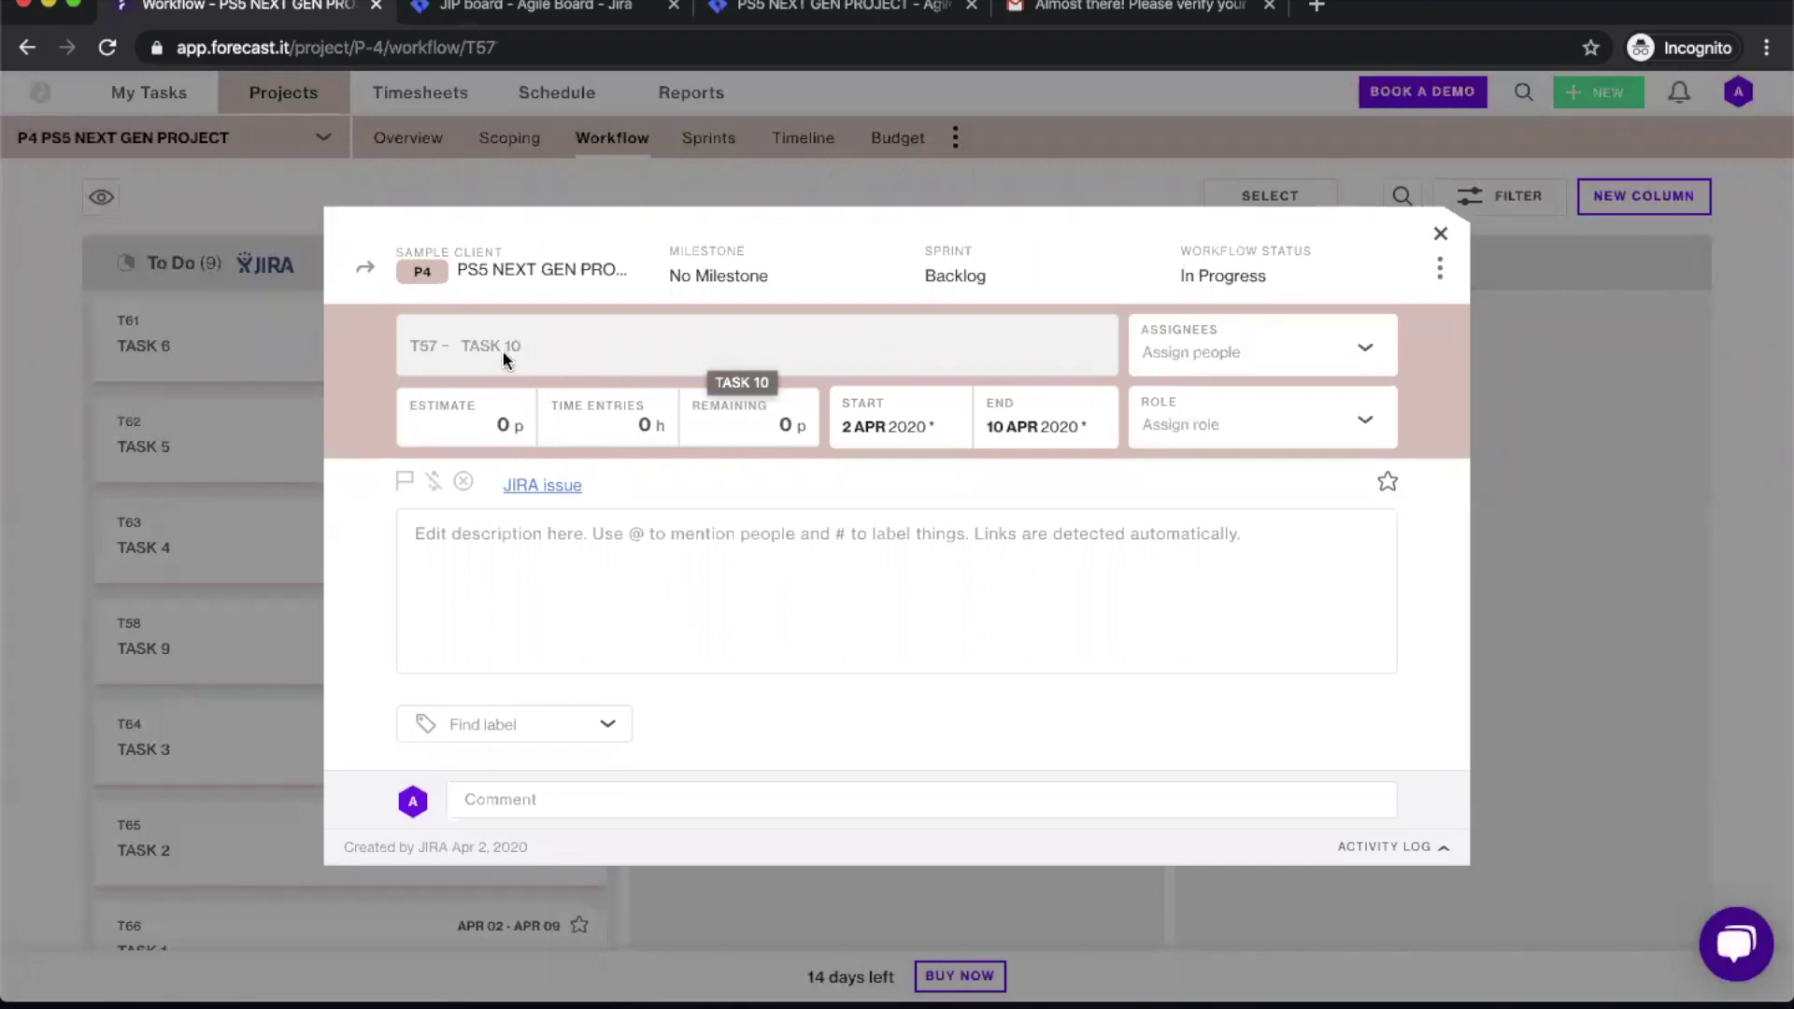
{"action": "left_click", "coordinate": [608, 544]}
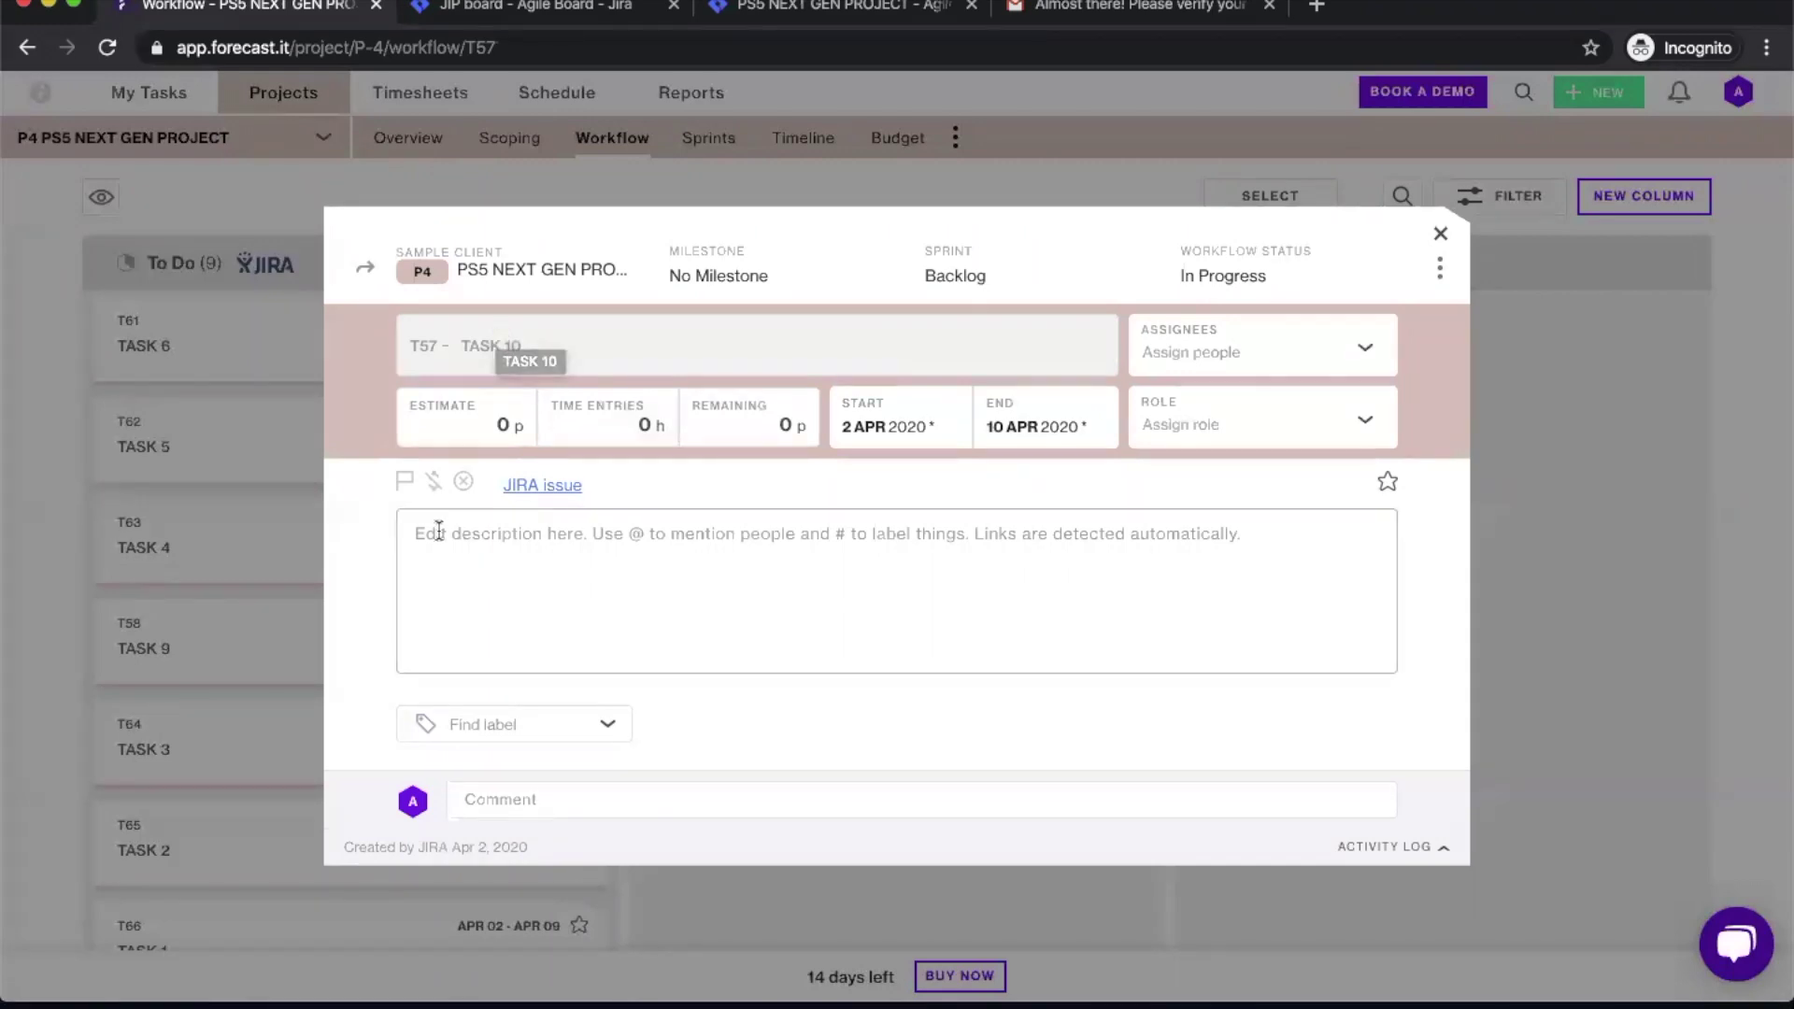
{"action": "left_click", "coordinate": [534, 497]}
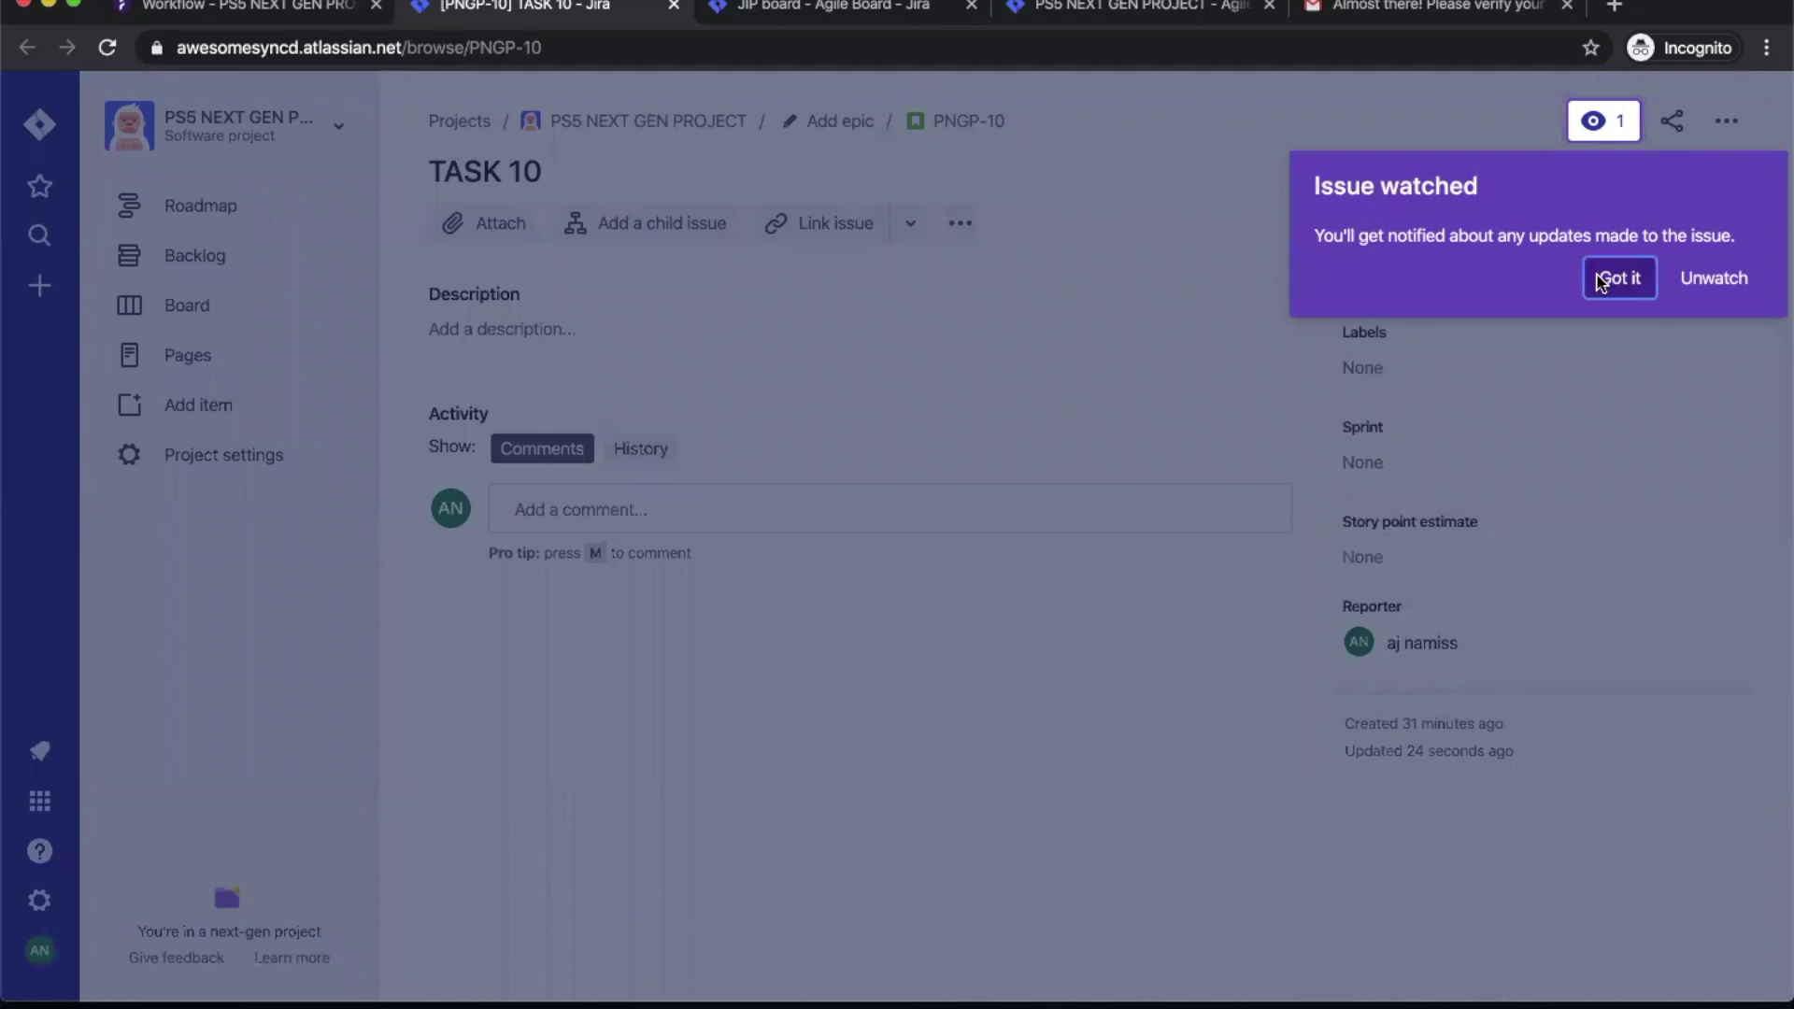
{"action": "left_click", "coordinate": [1601, 282]}
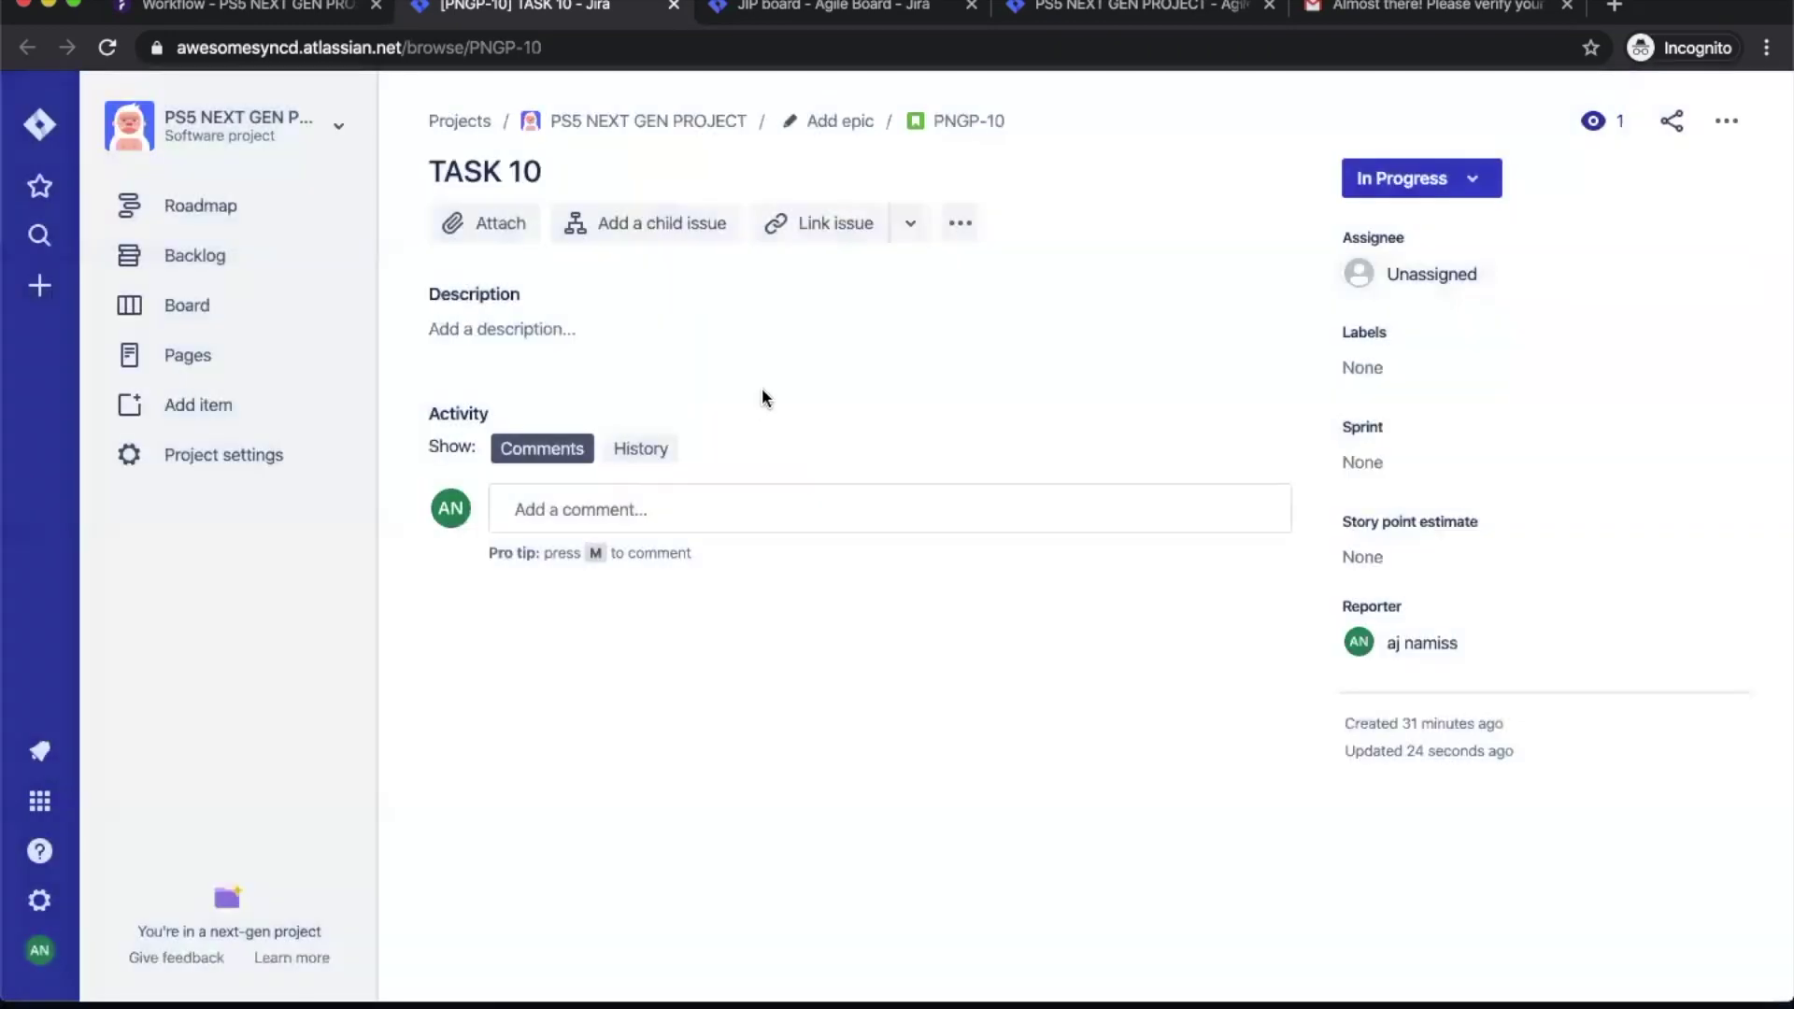
{"action": "left_click", "coordinate": [321, 17]}
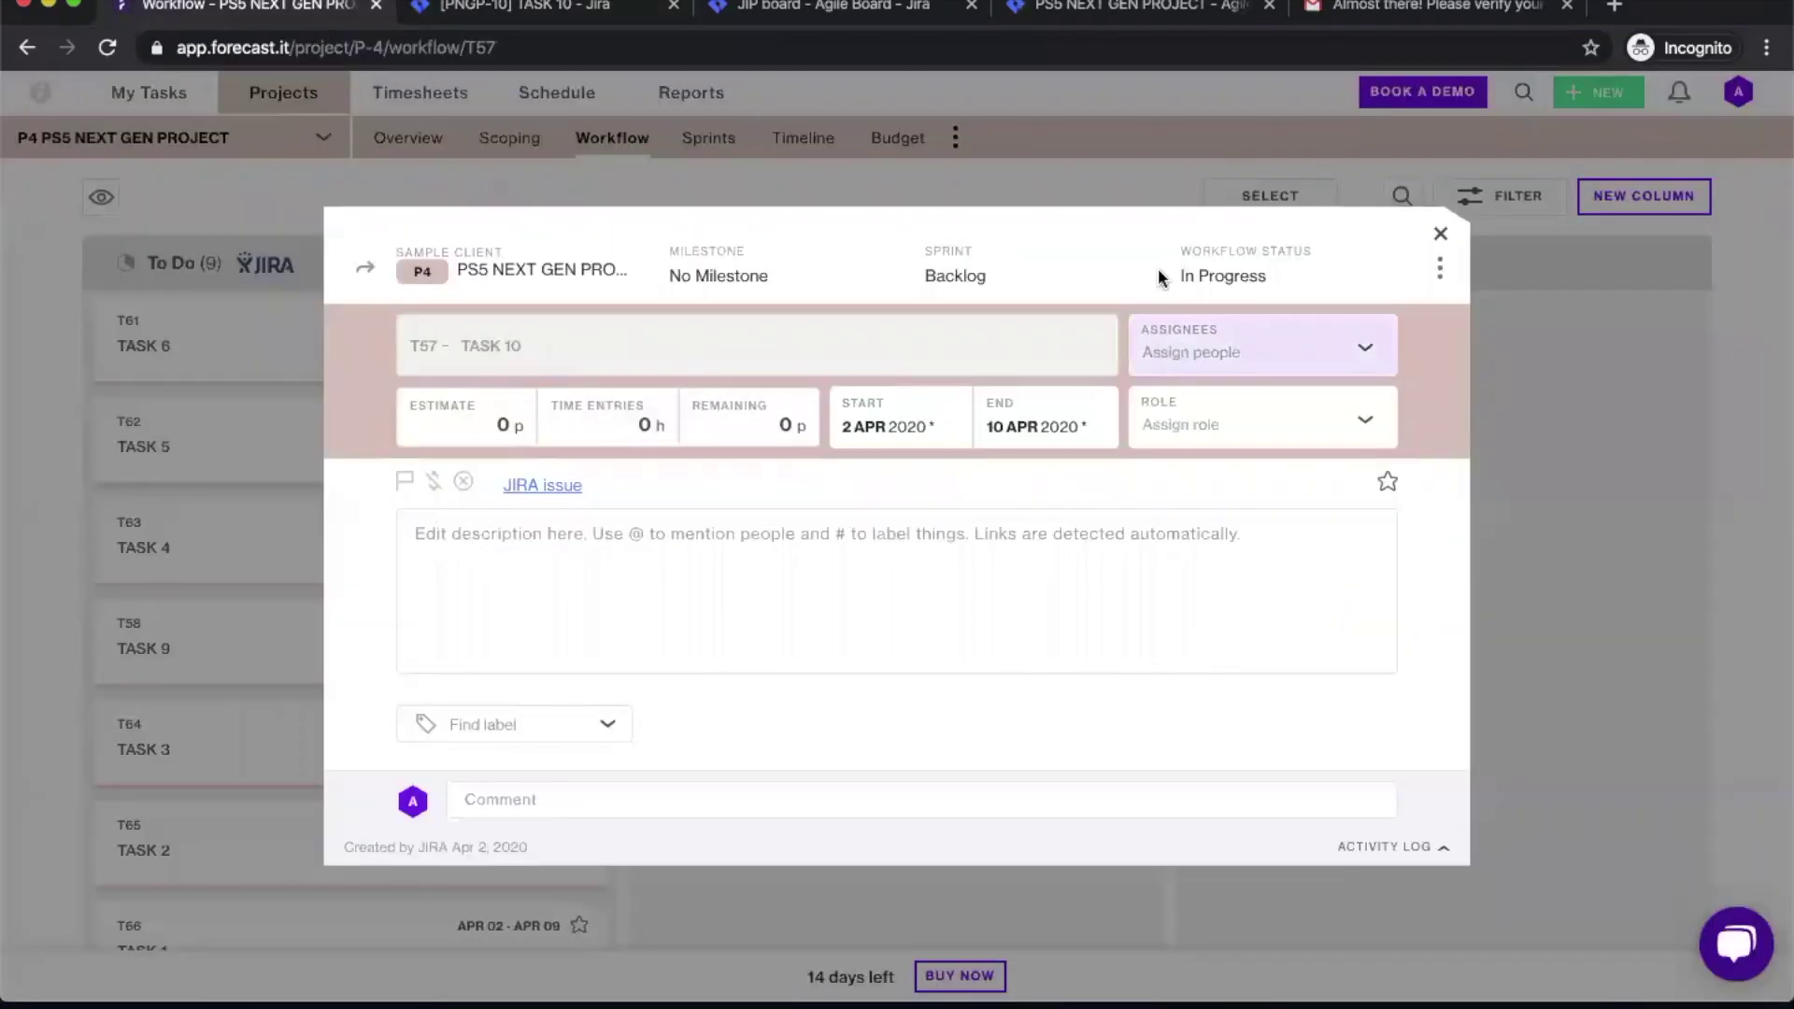
{"action": "left_click", "coordinate": [1440, 233]}
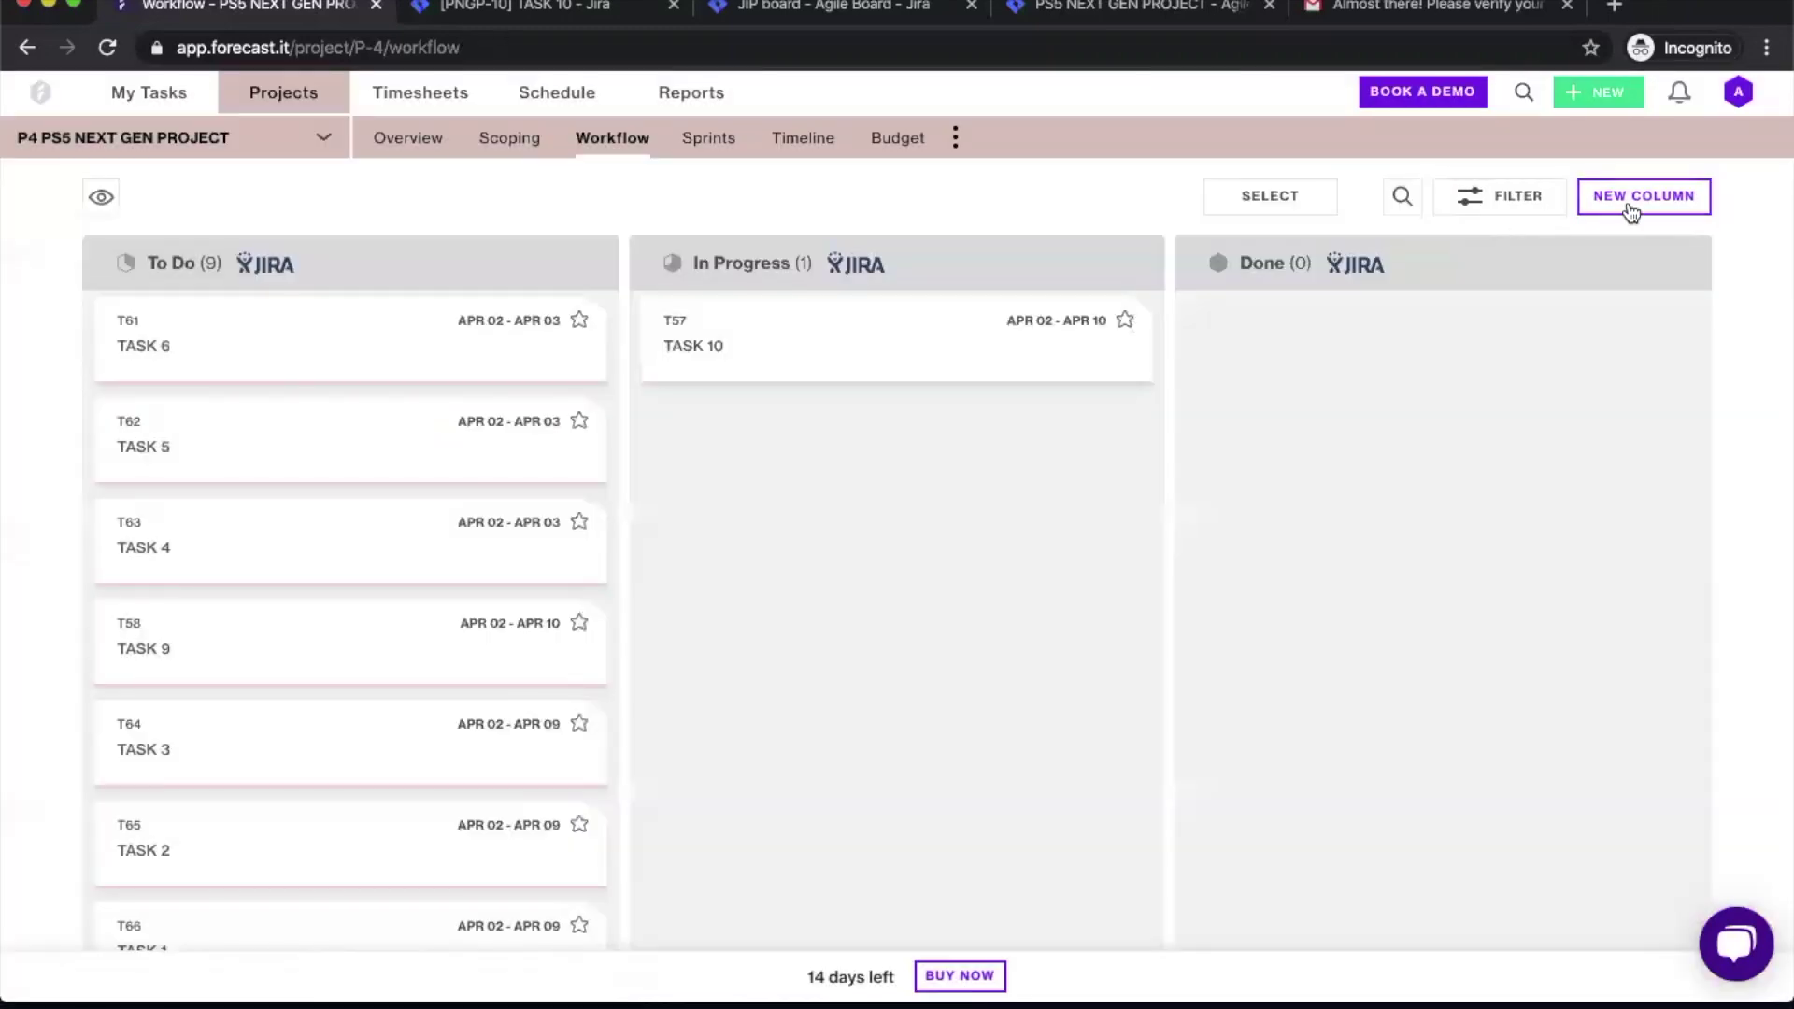
Step: Add a workflow column named Review with the In Progress status type and place it between In Progress and Done
{"action": "left_click", "coordinate": [1637, 201]}
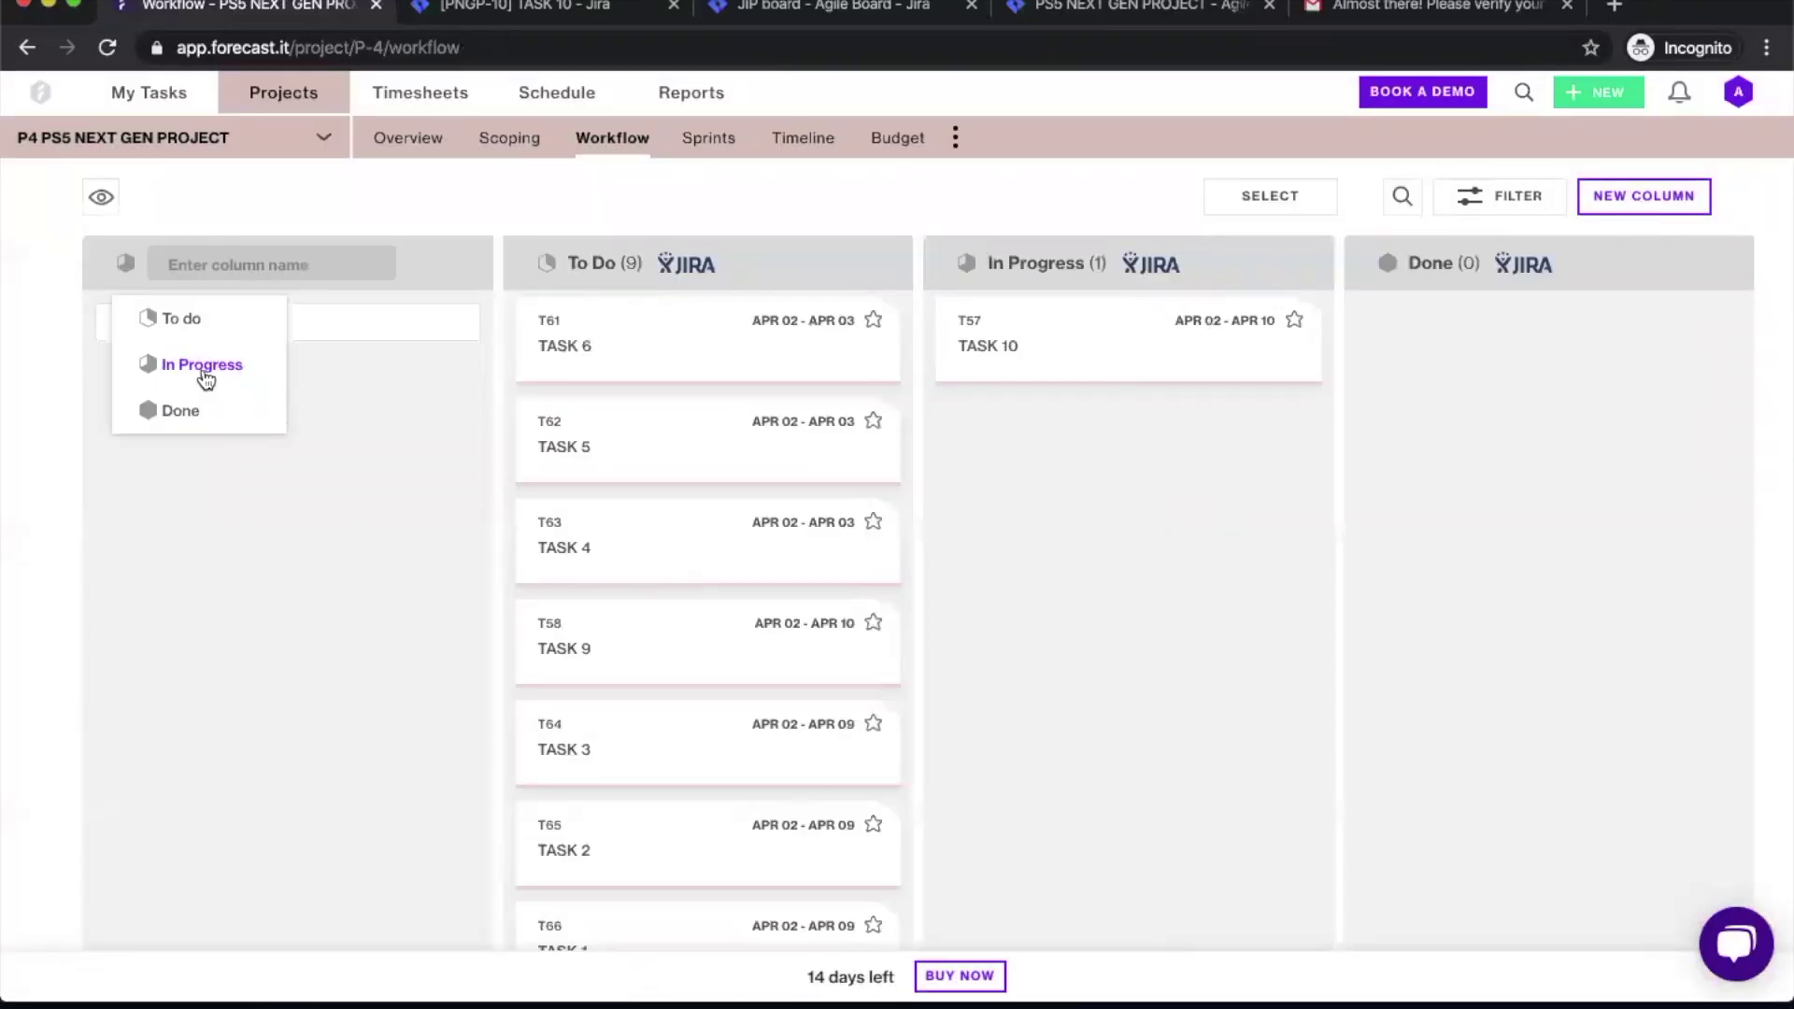
{"action": "left_click", "coordinate": [189, 367]}
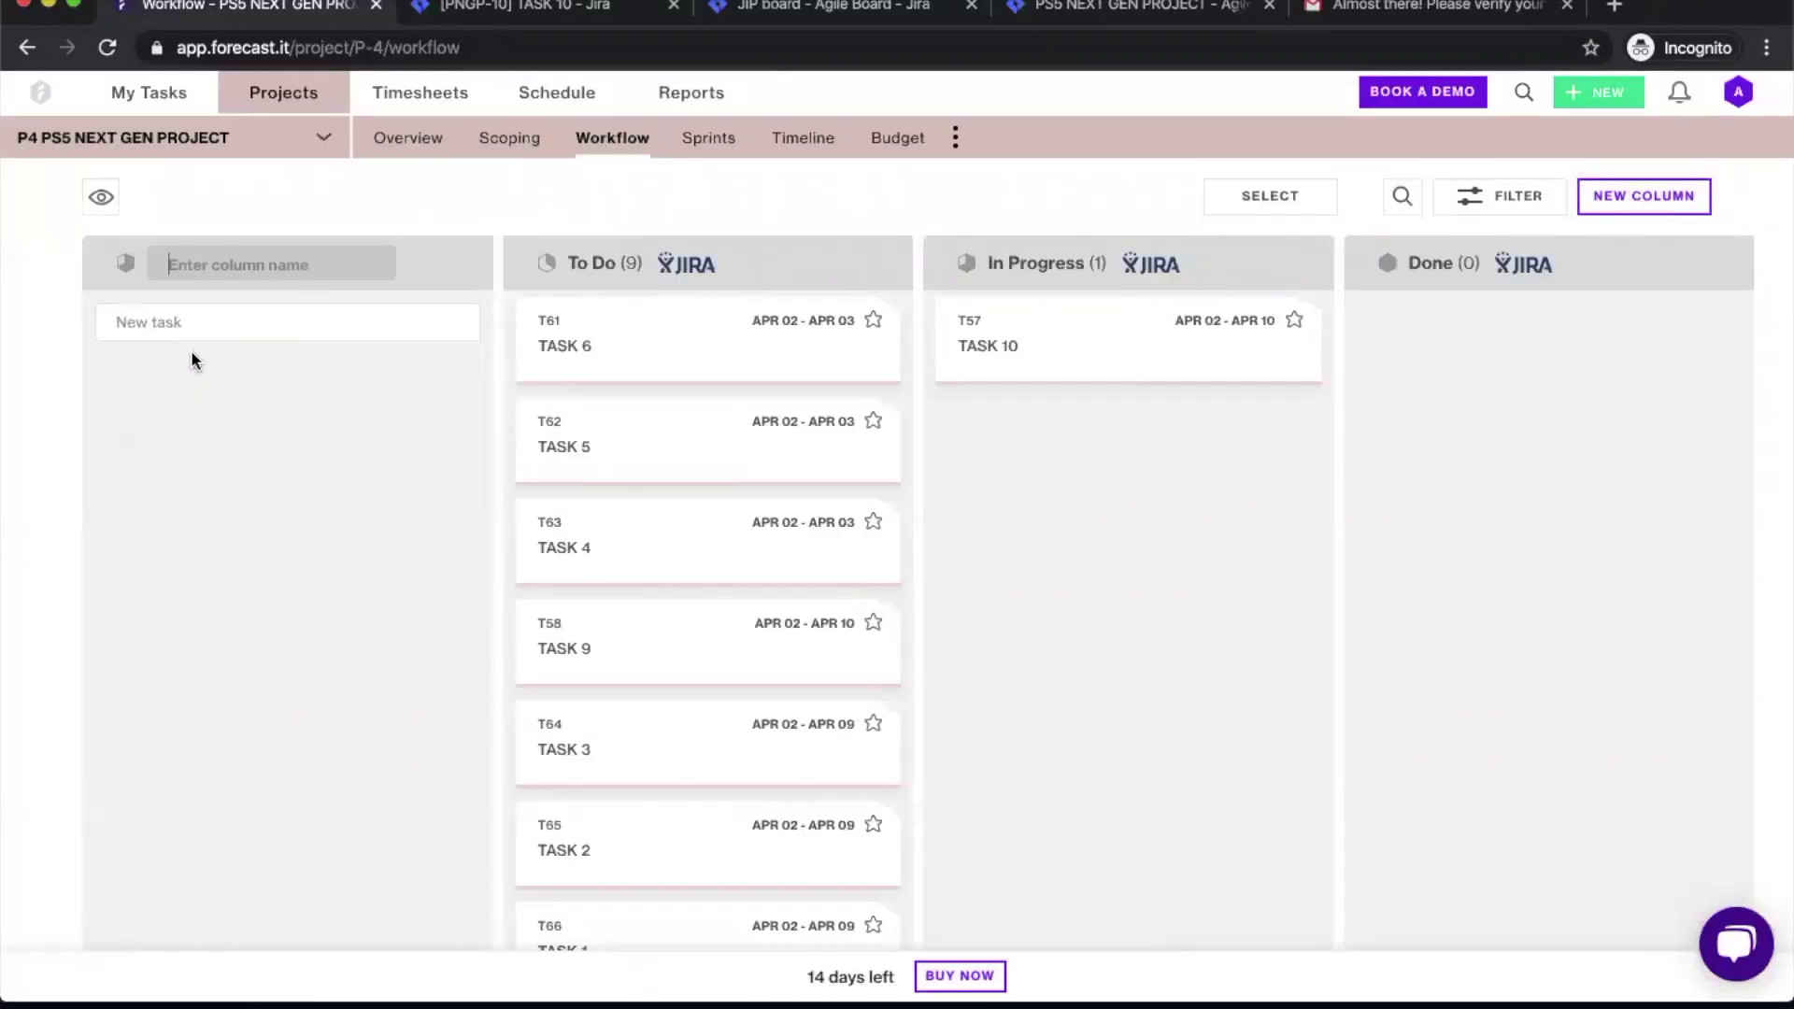
{"action": "type", "text": "Review"}
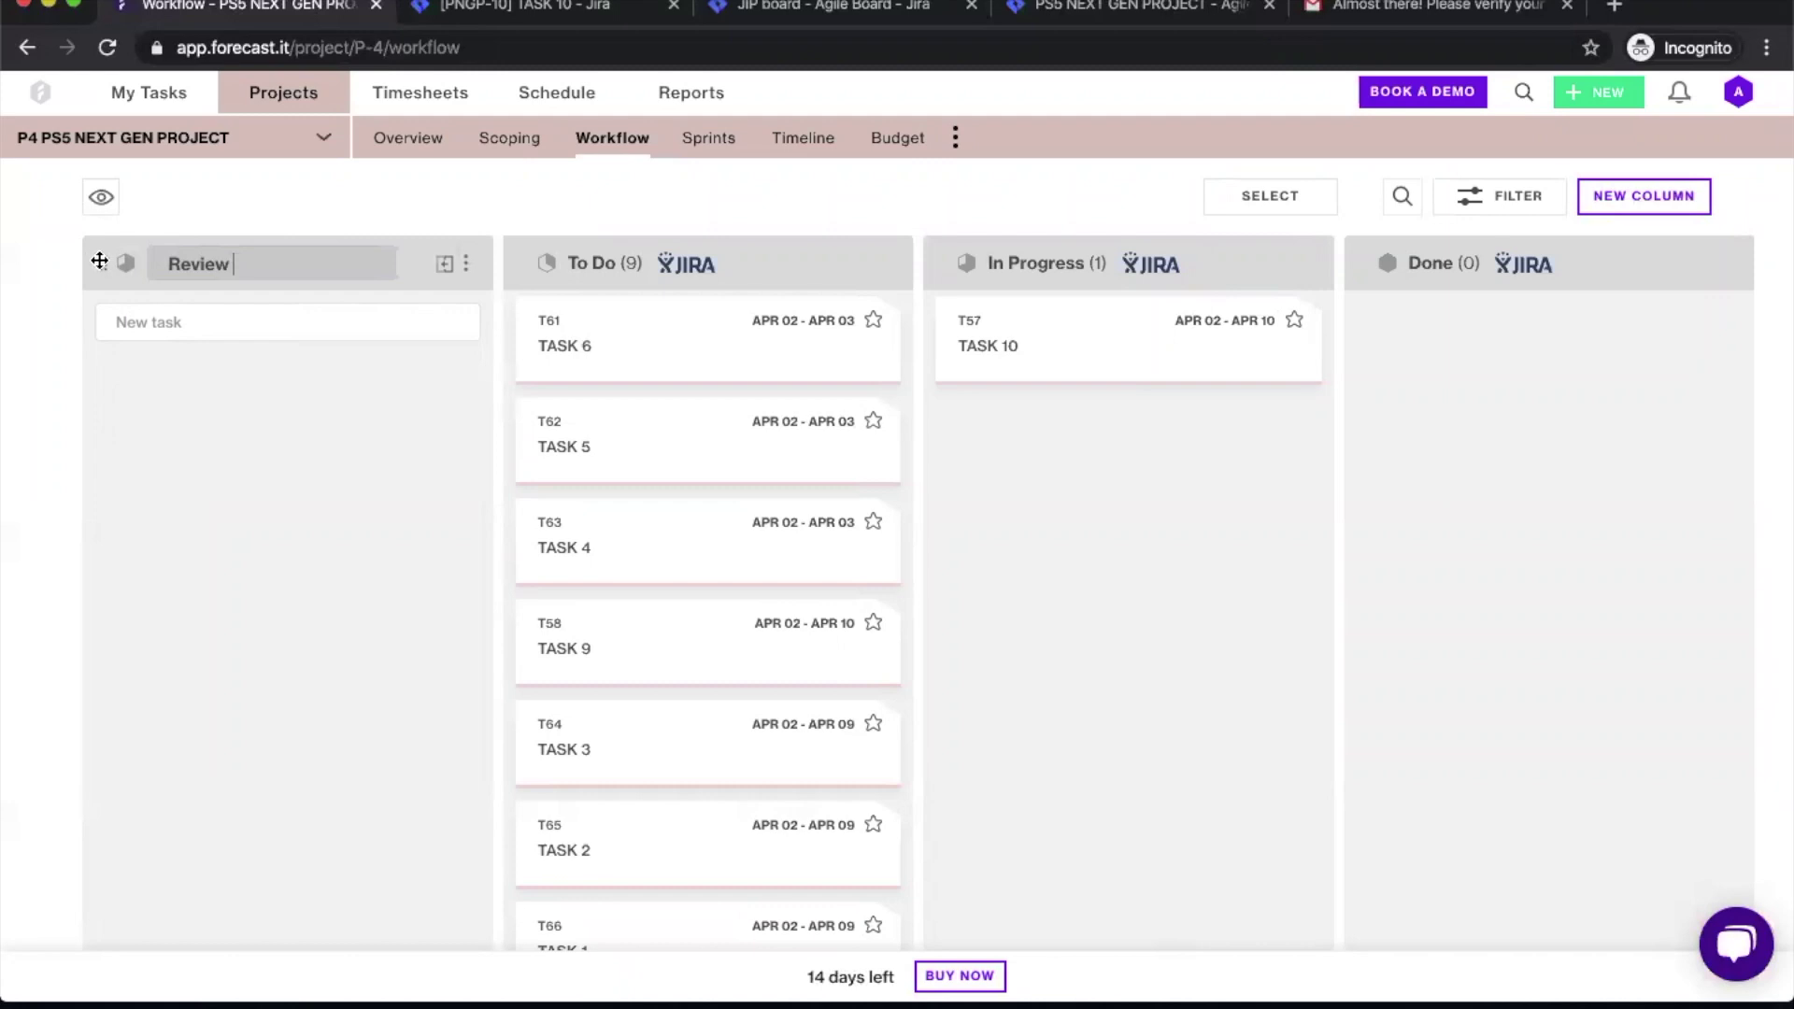
{"action": "key", "text": "Return"}
{"action": "left_click_drag", "start_coordinate": [289, 260], "coordinate": [953, 266]}
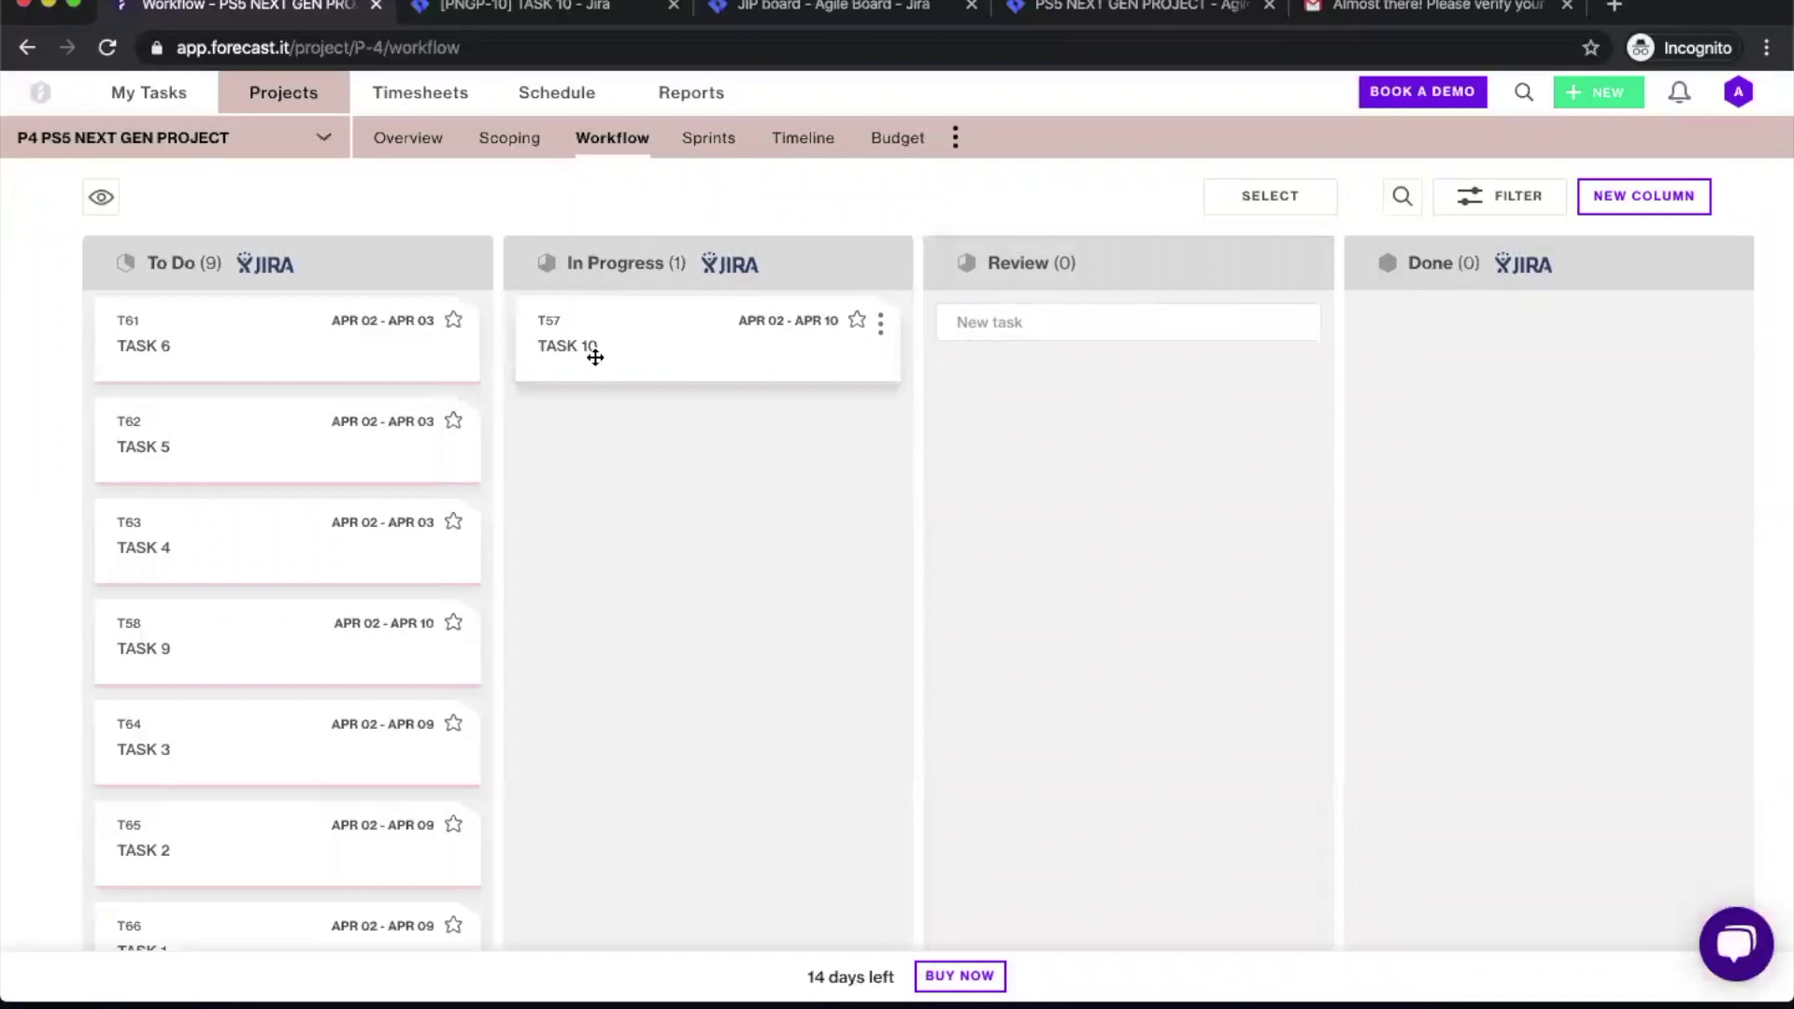
Step: Try to move TASK 10 from the In Progress column into Review, and return it to In Progress
{"action": "left_click_drag", "start_coordinate": [595, 356], "coordinate": [1051, 415]}
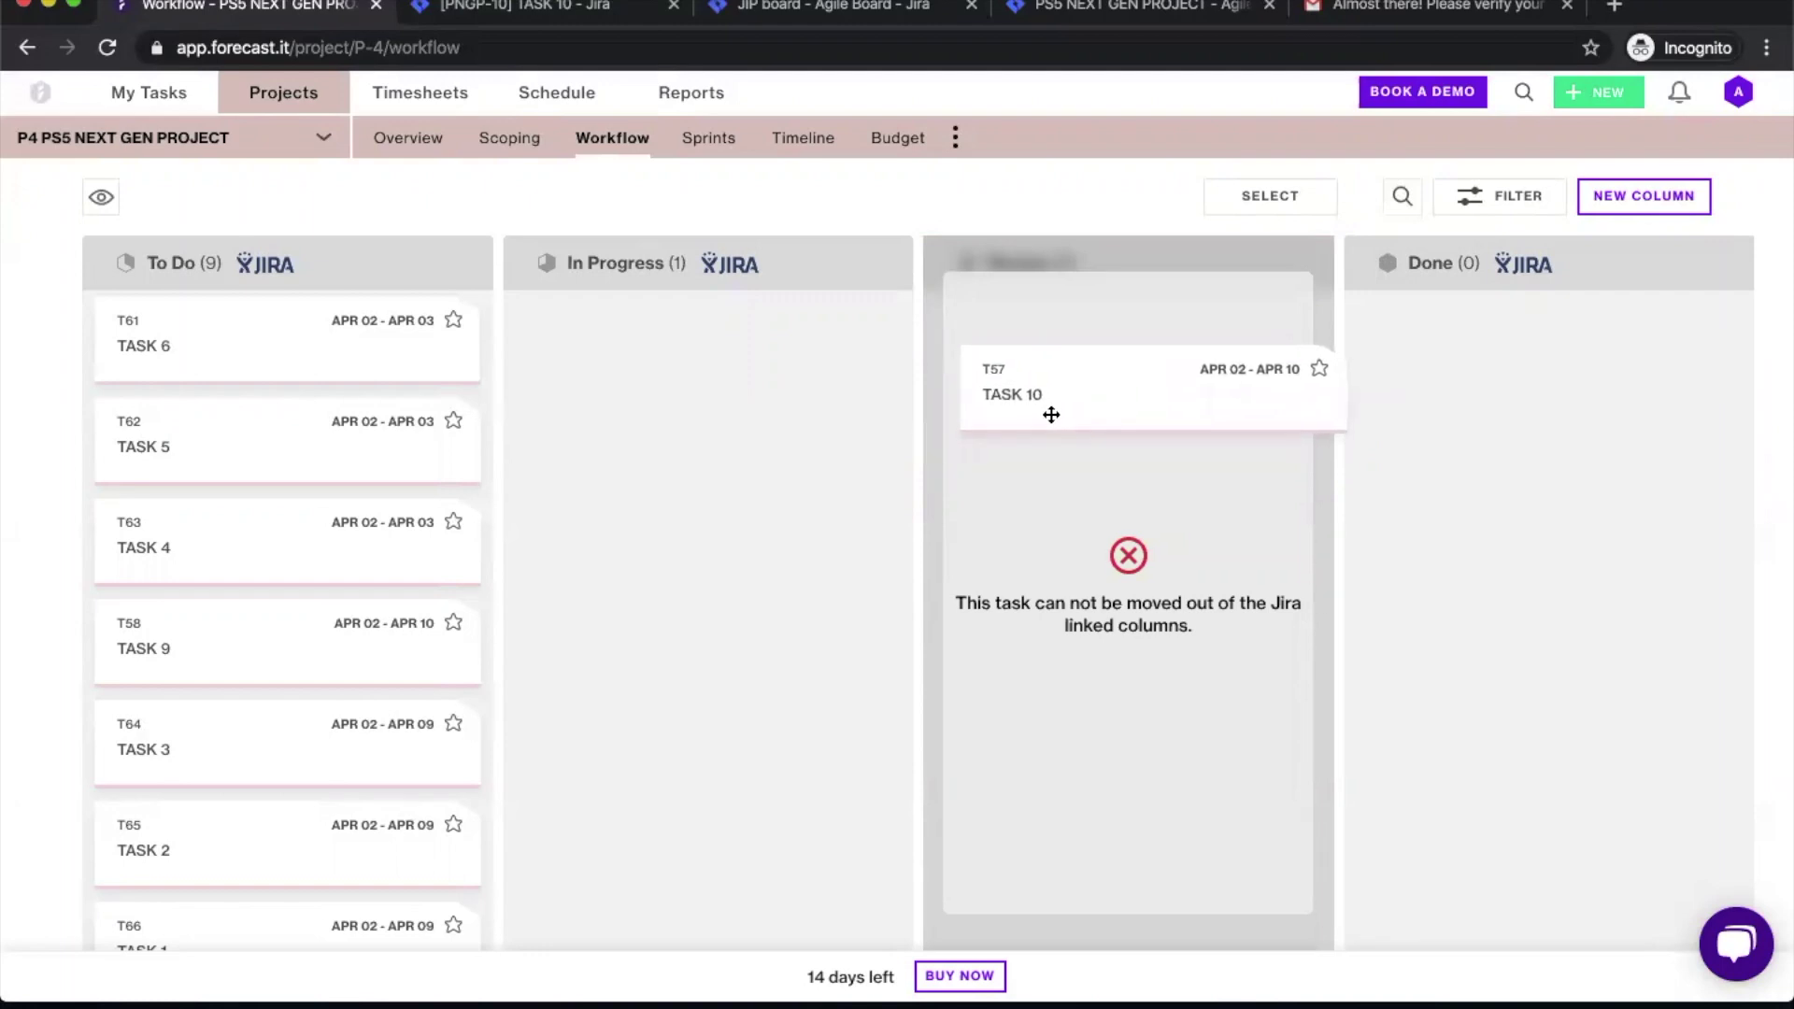
{"action": "left_click_drag", "start_coordinate": [1048, 415], "coordinate": [662, 374]}
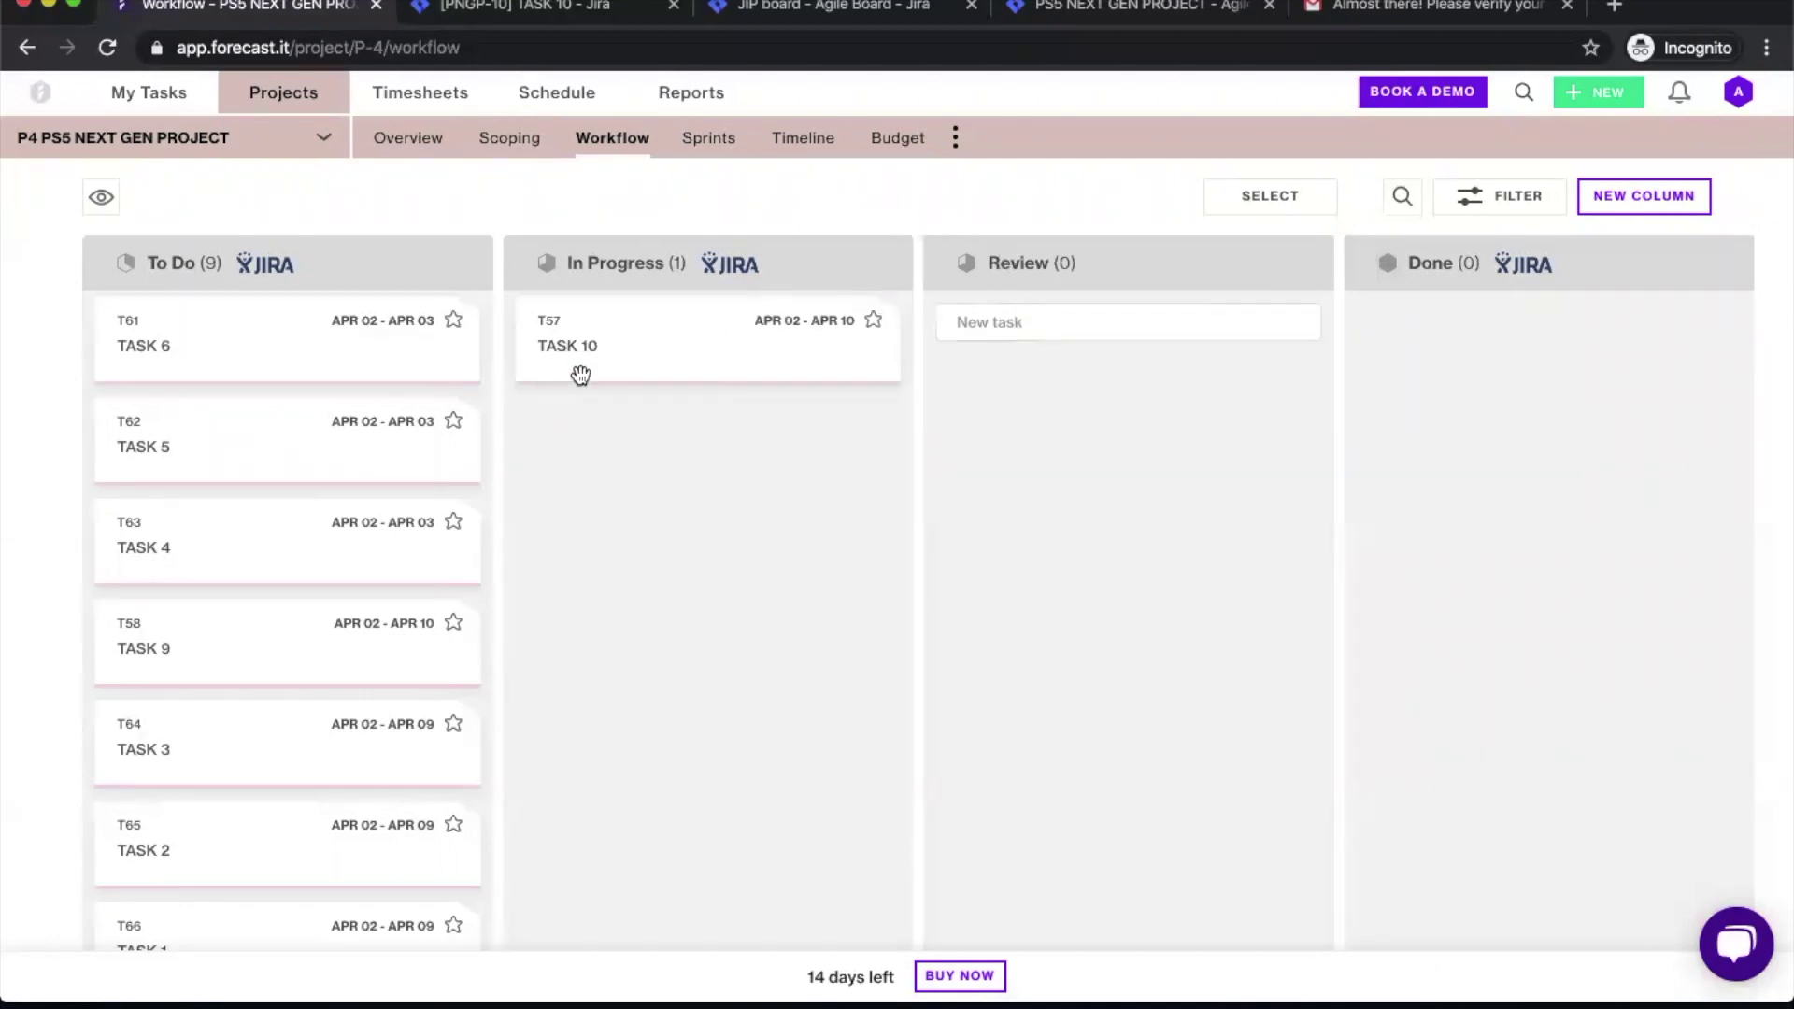
Step: Create a task named Task Test in the Review column
{"action": "left_click", "coordinate": [1118, 326]}
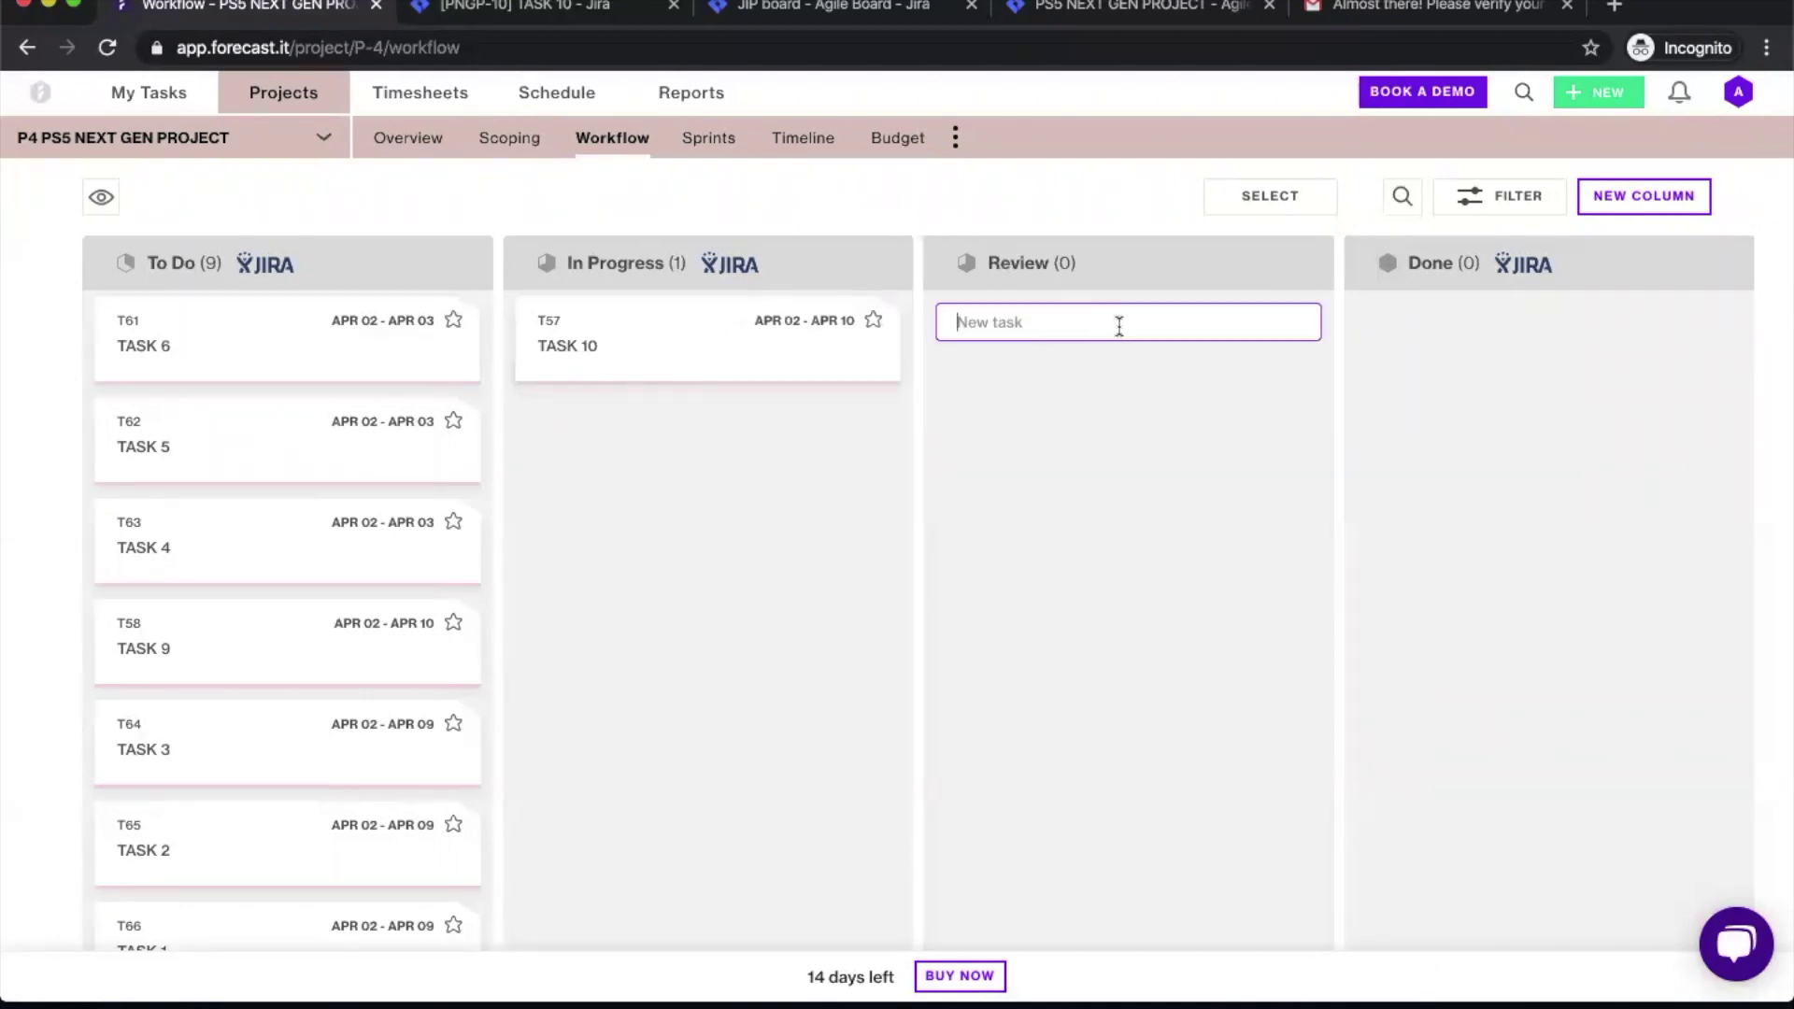
{"action": "type", "text": "T"}
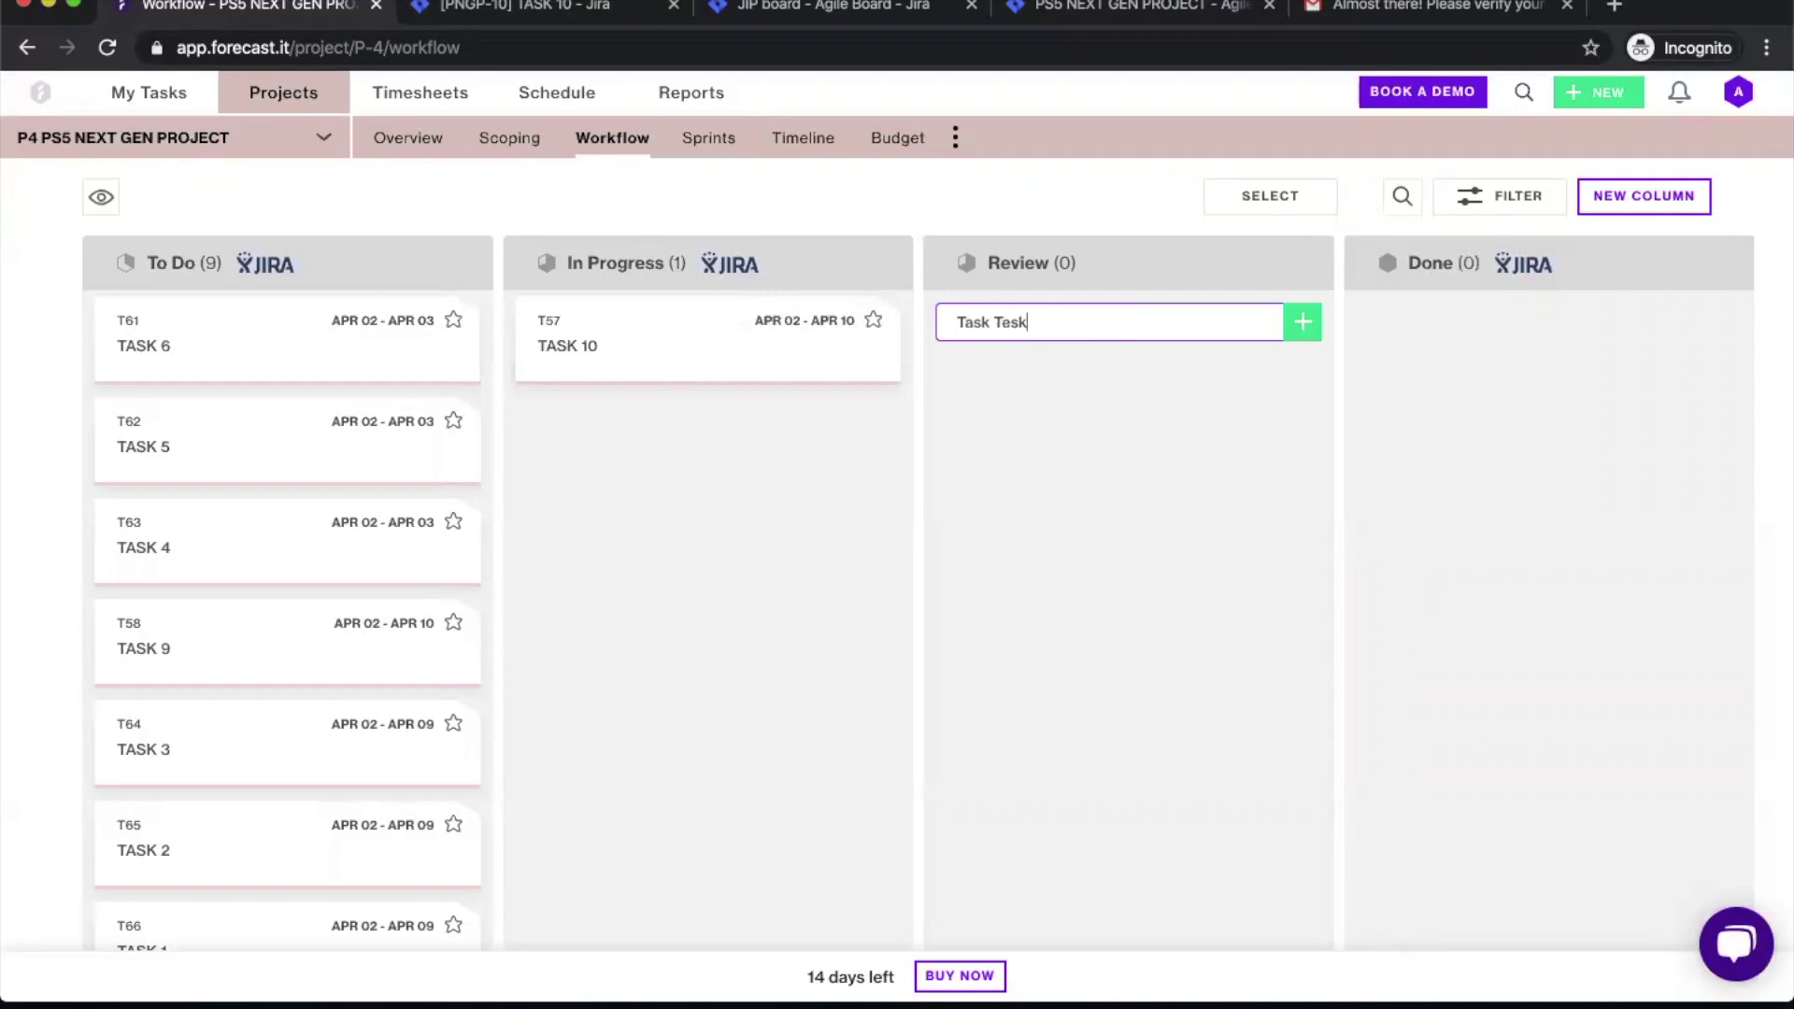
{"action": "type", "text": "ask Test"}
{"action": "left_click", "coordinate": [1304, 322]}
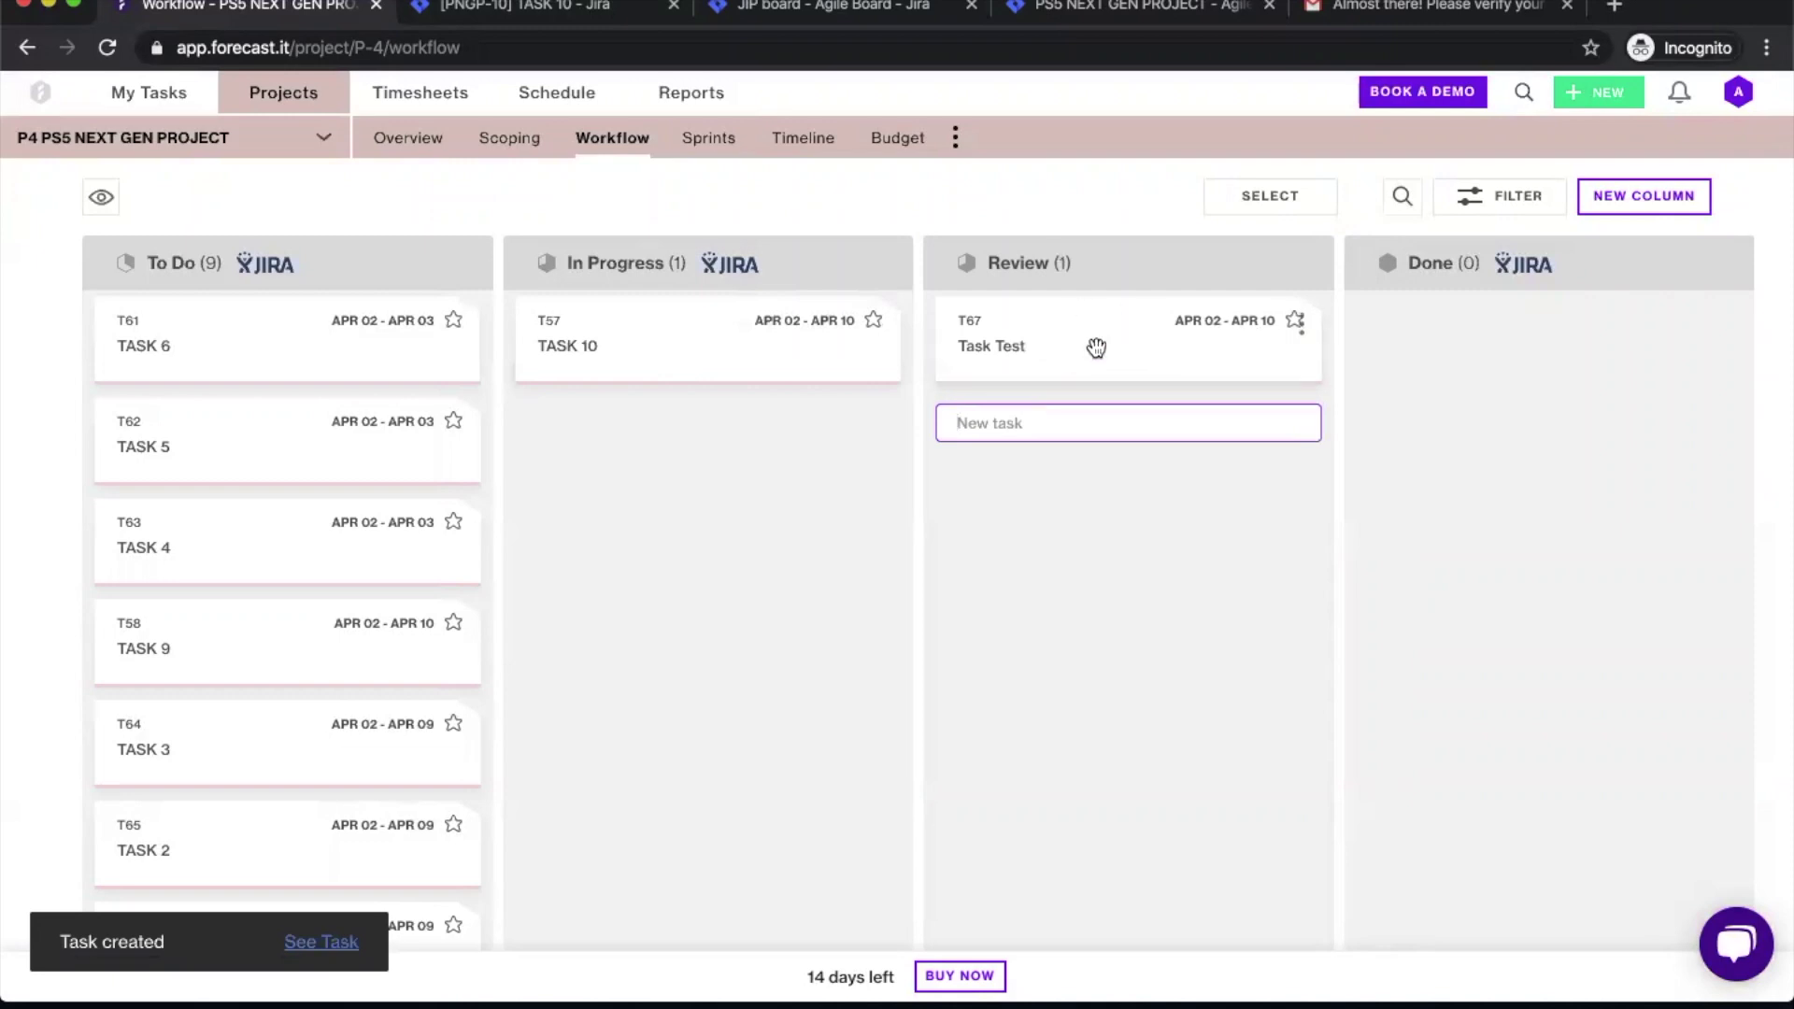
Step: Open Task Test and send it to Jira as an issue of type Bug
{"action": "left_click", "coordinate": [1098, 357]}
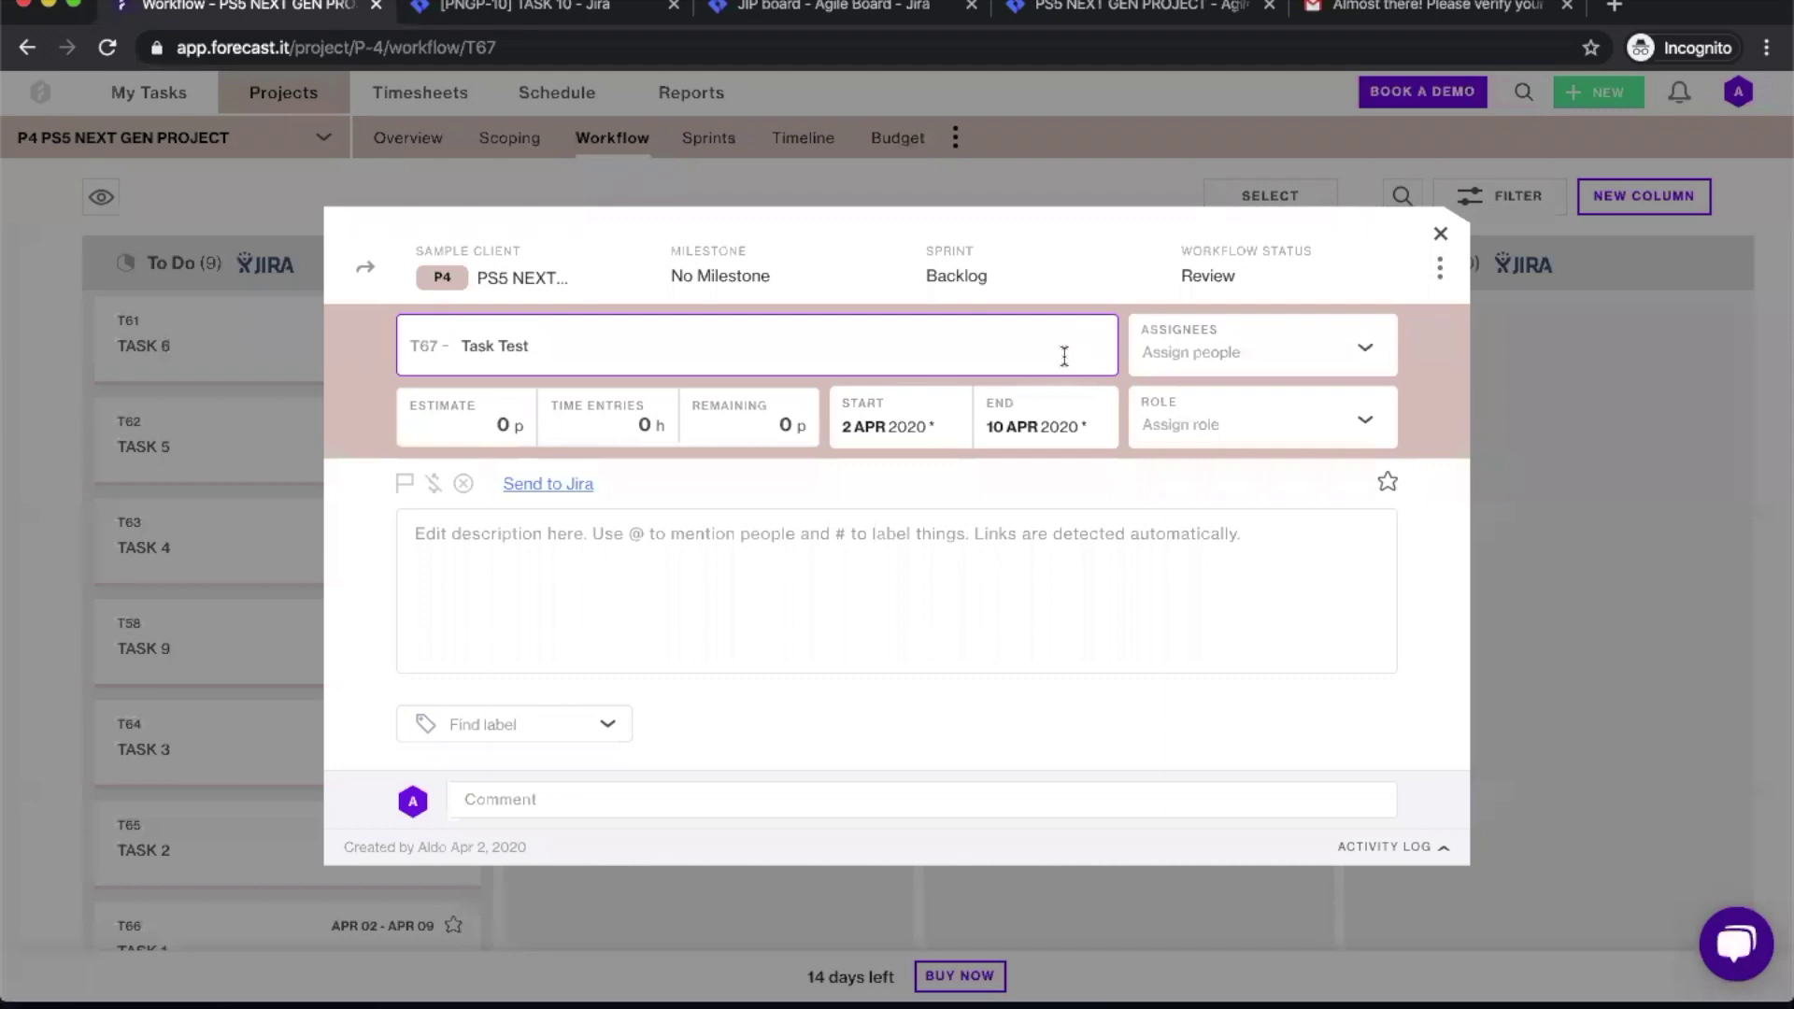
{"action": "left_click", "coordinate": [545, 484]}
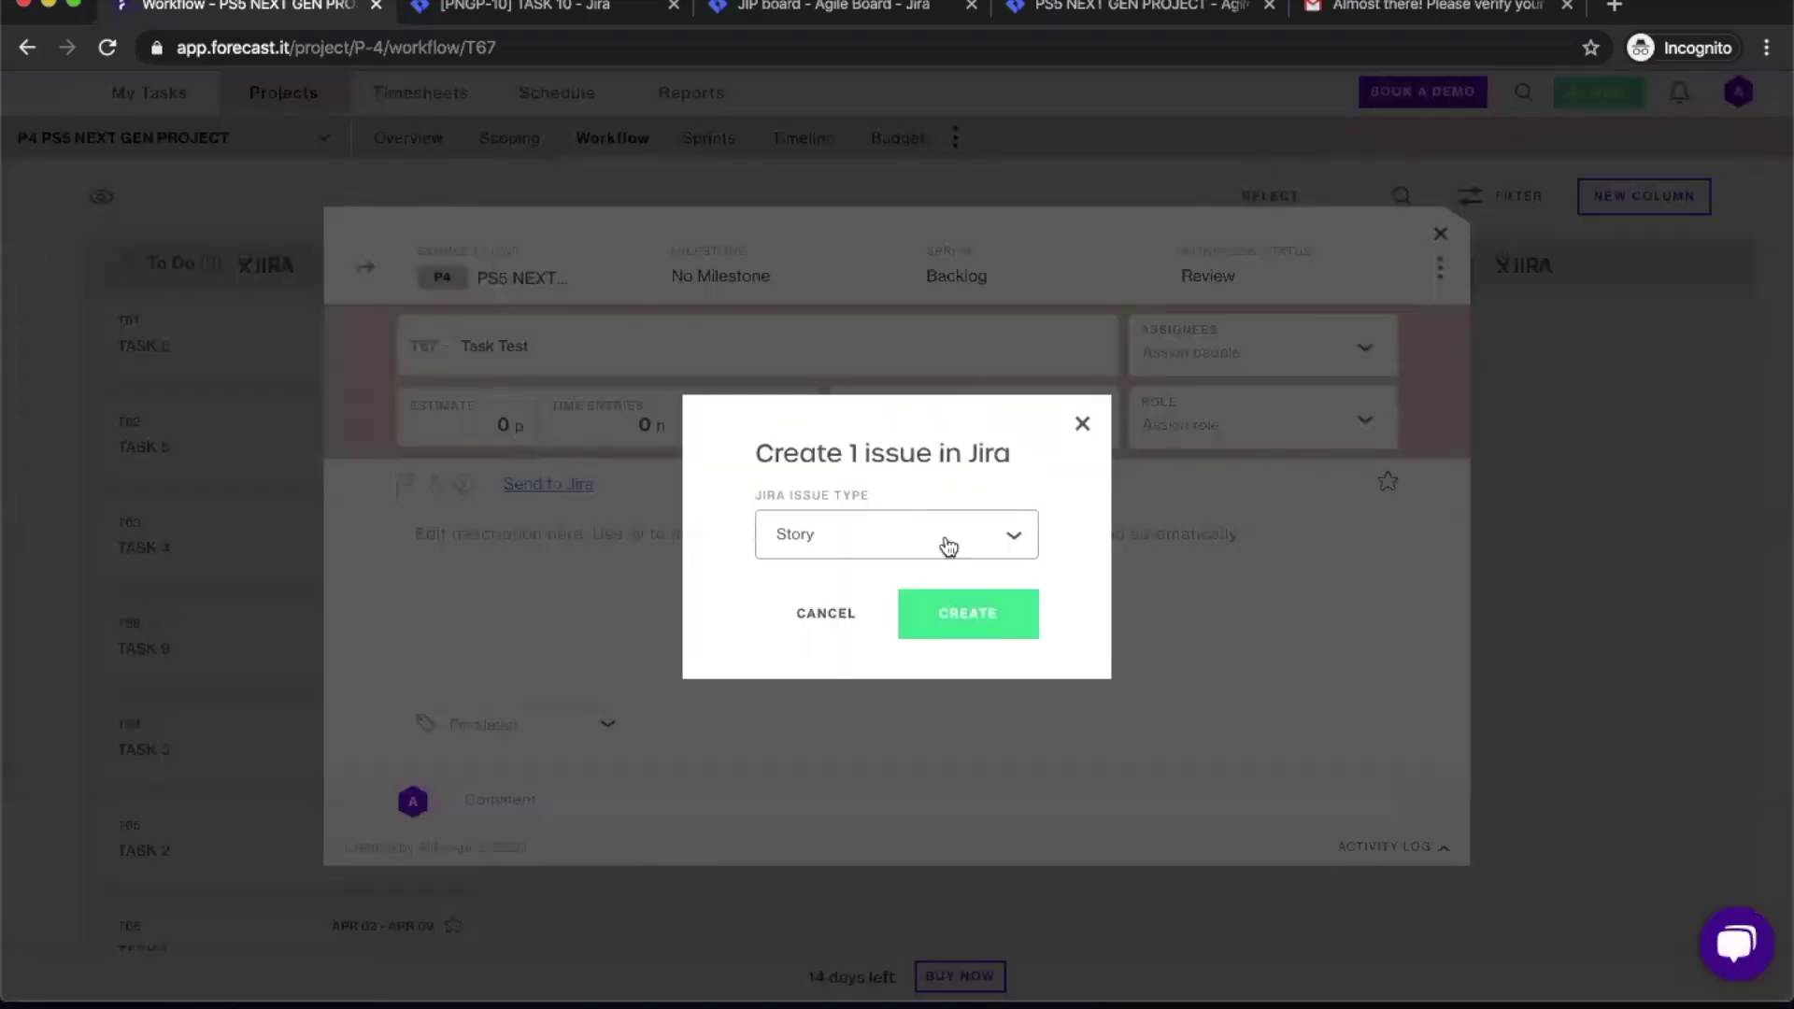
{"action": "left_click", "coordinate": [934, 537]}
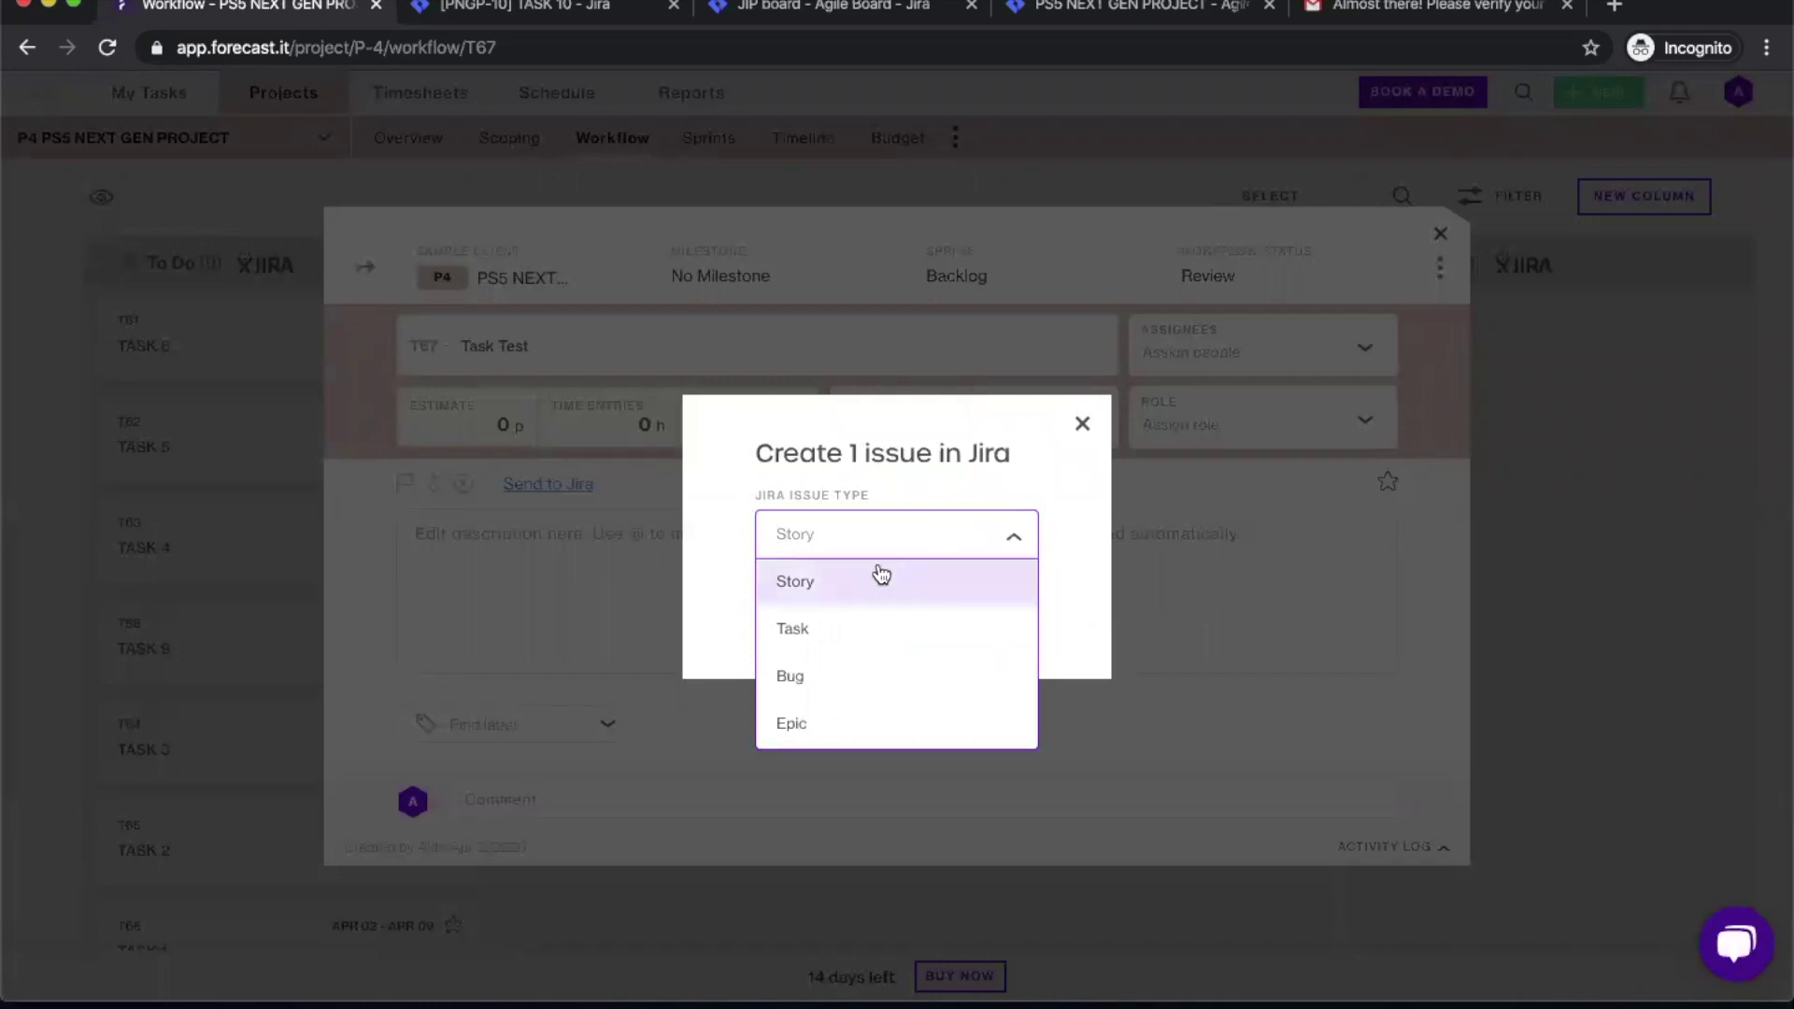
{"action": "left_click", "coordinate": [818, 696]}
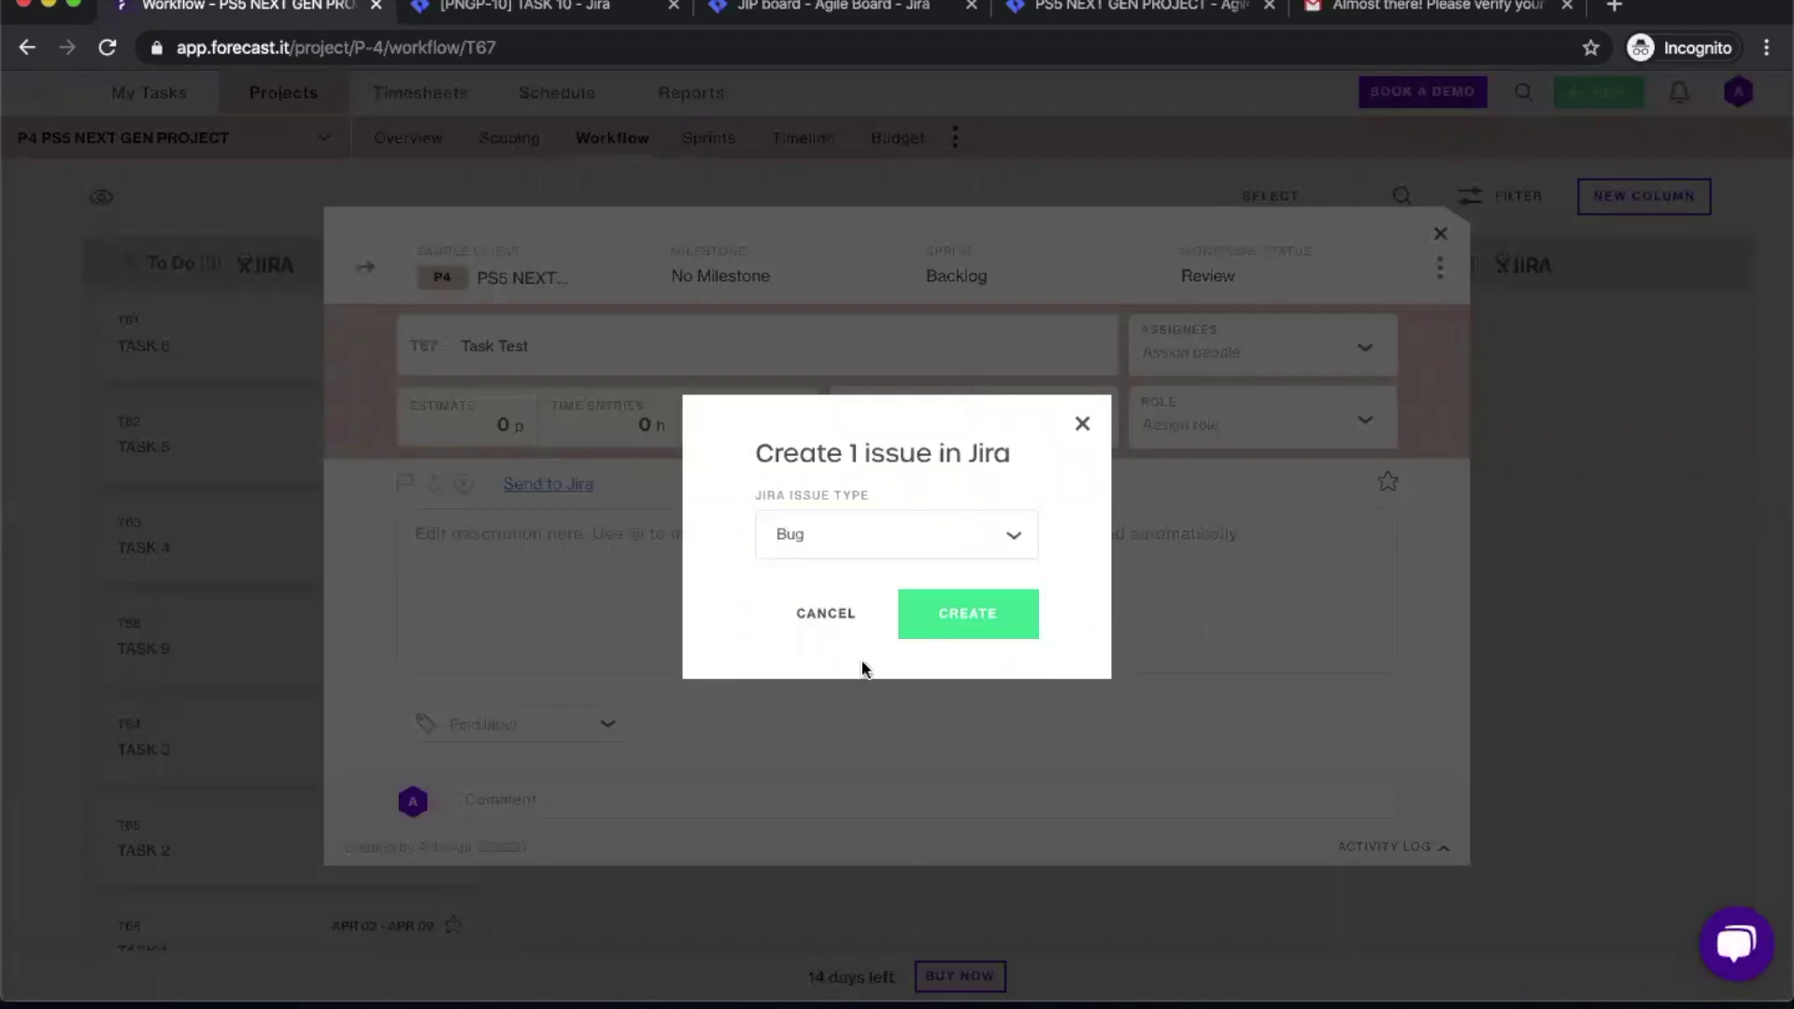
{"action": "left_click", "coordinate": [960, 631]}
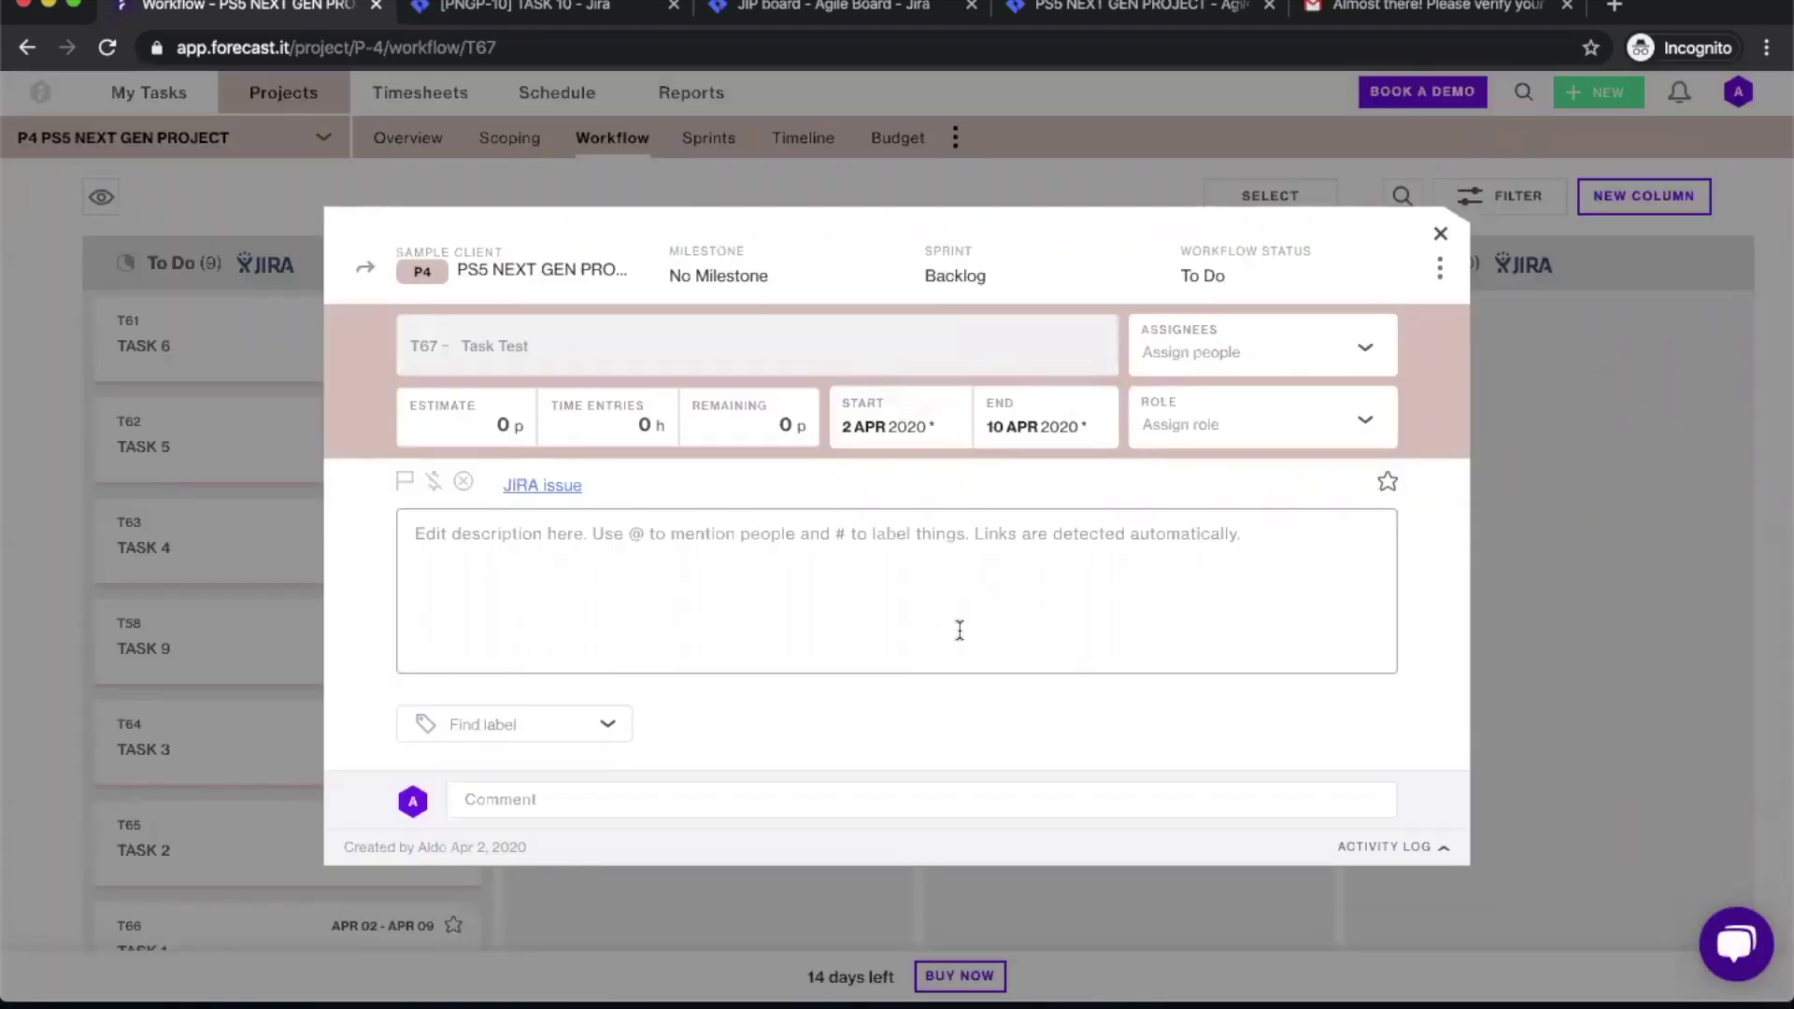
Step: Inspect Task Test's linked Jira issue, return to Forecast and close the task details
{"action": "left_click", "coordinate": [551, 482]}
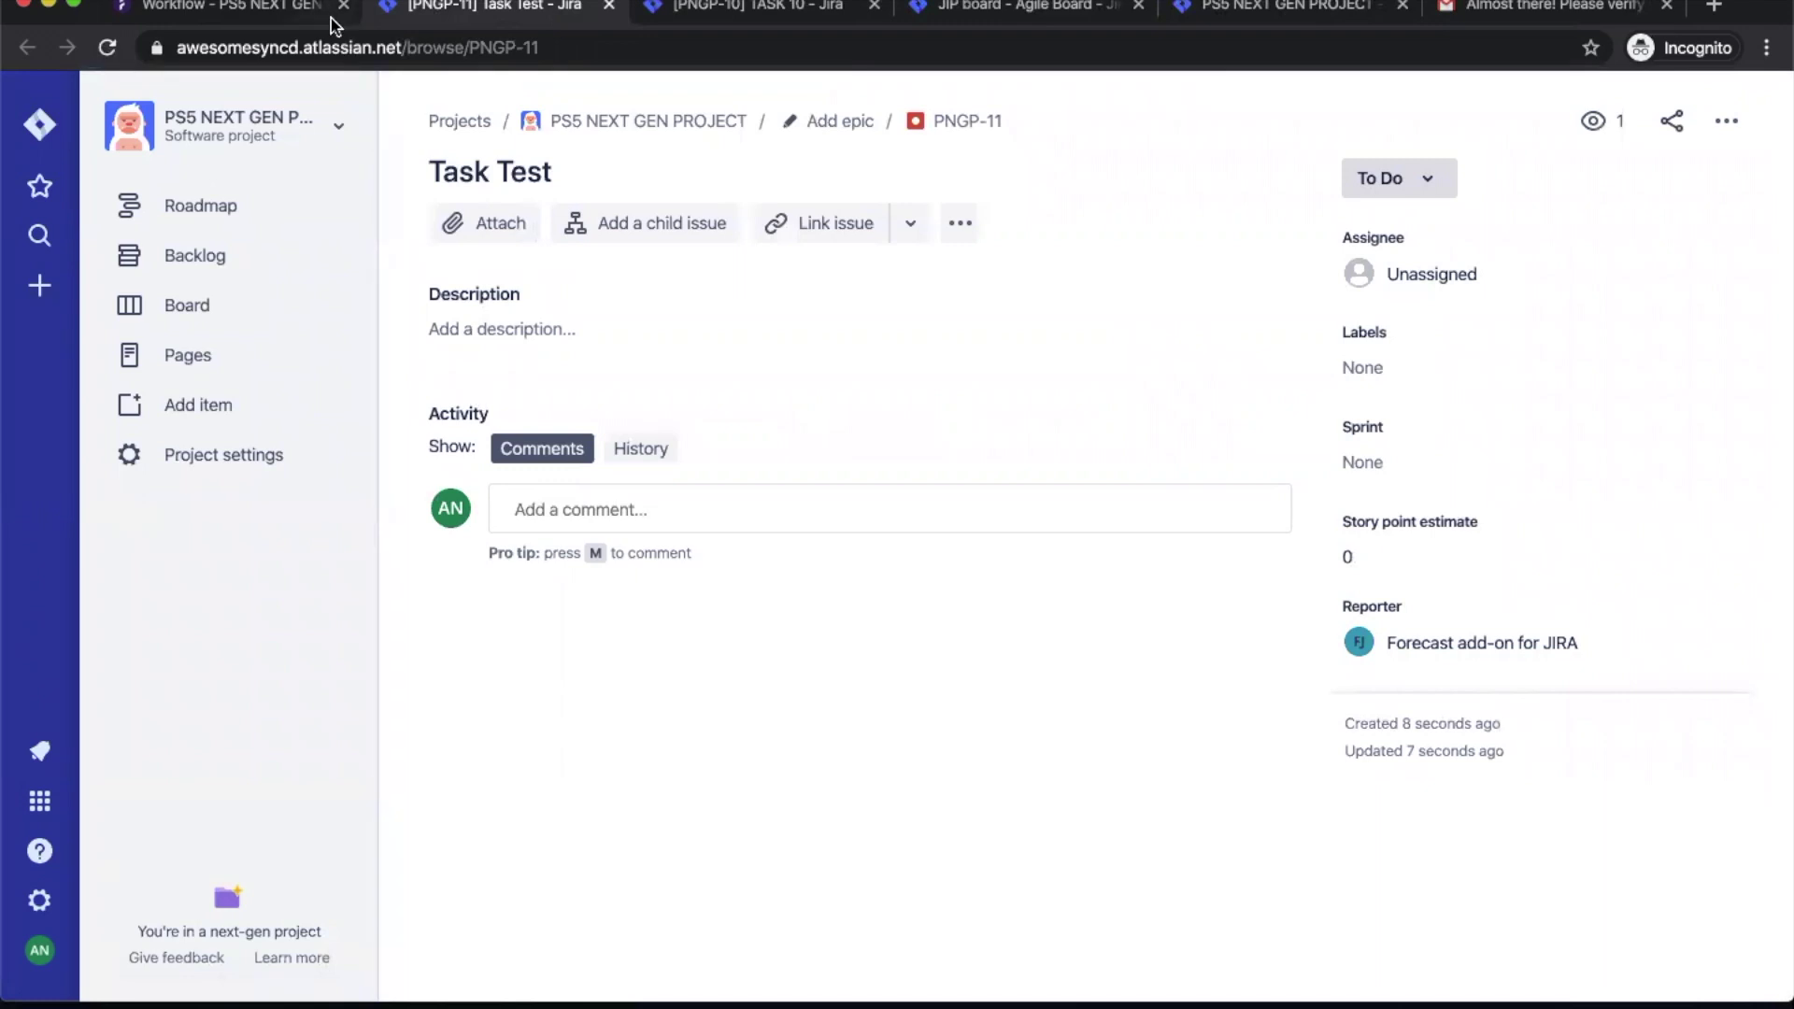
{"action": "left_click", "coordinate": [305, 13]}
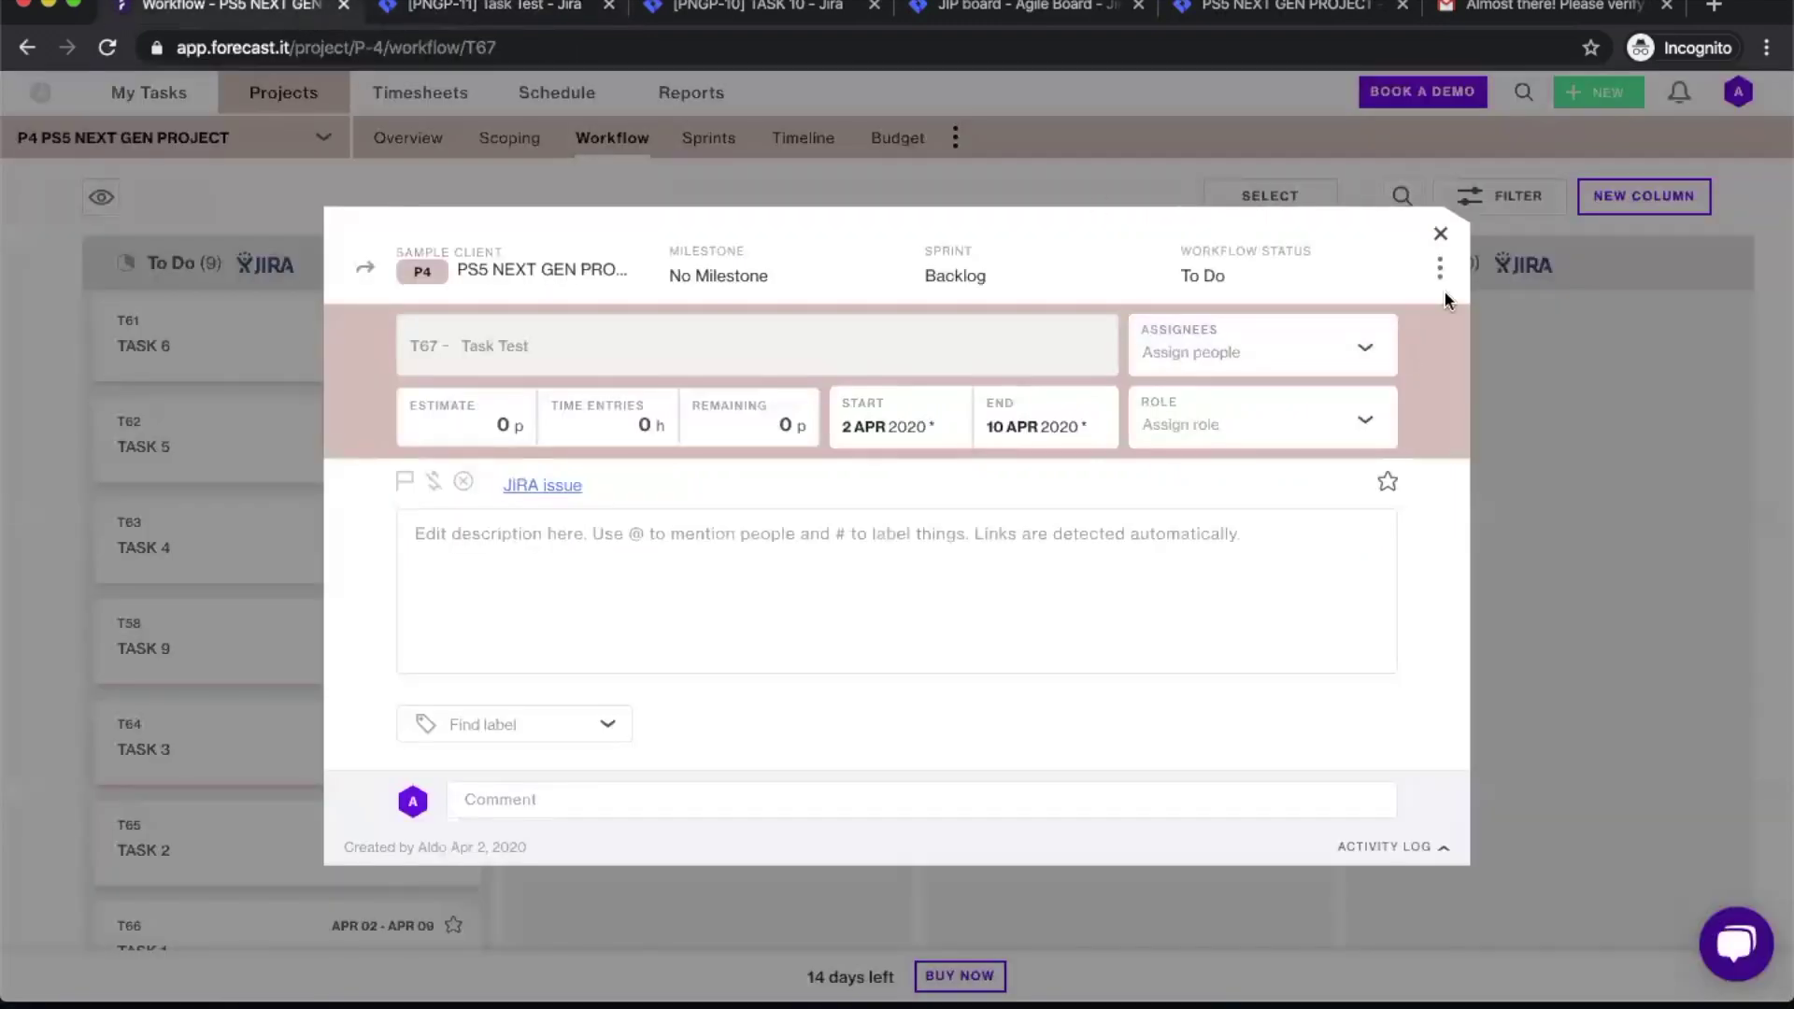
{"action": "left_click", "coordinate": [1443, 237]}
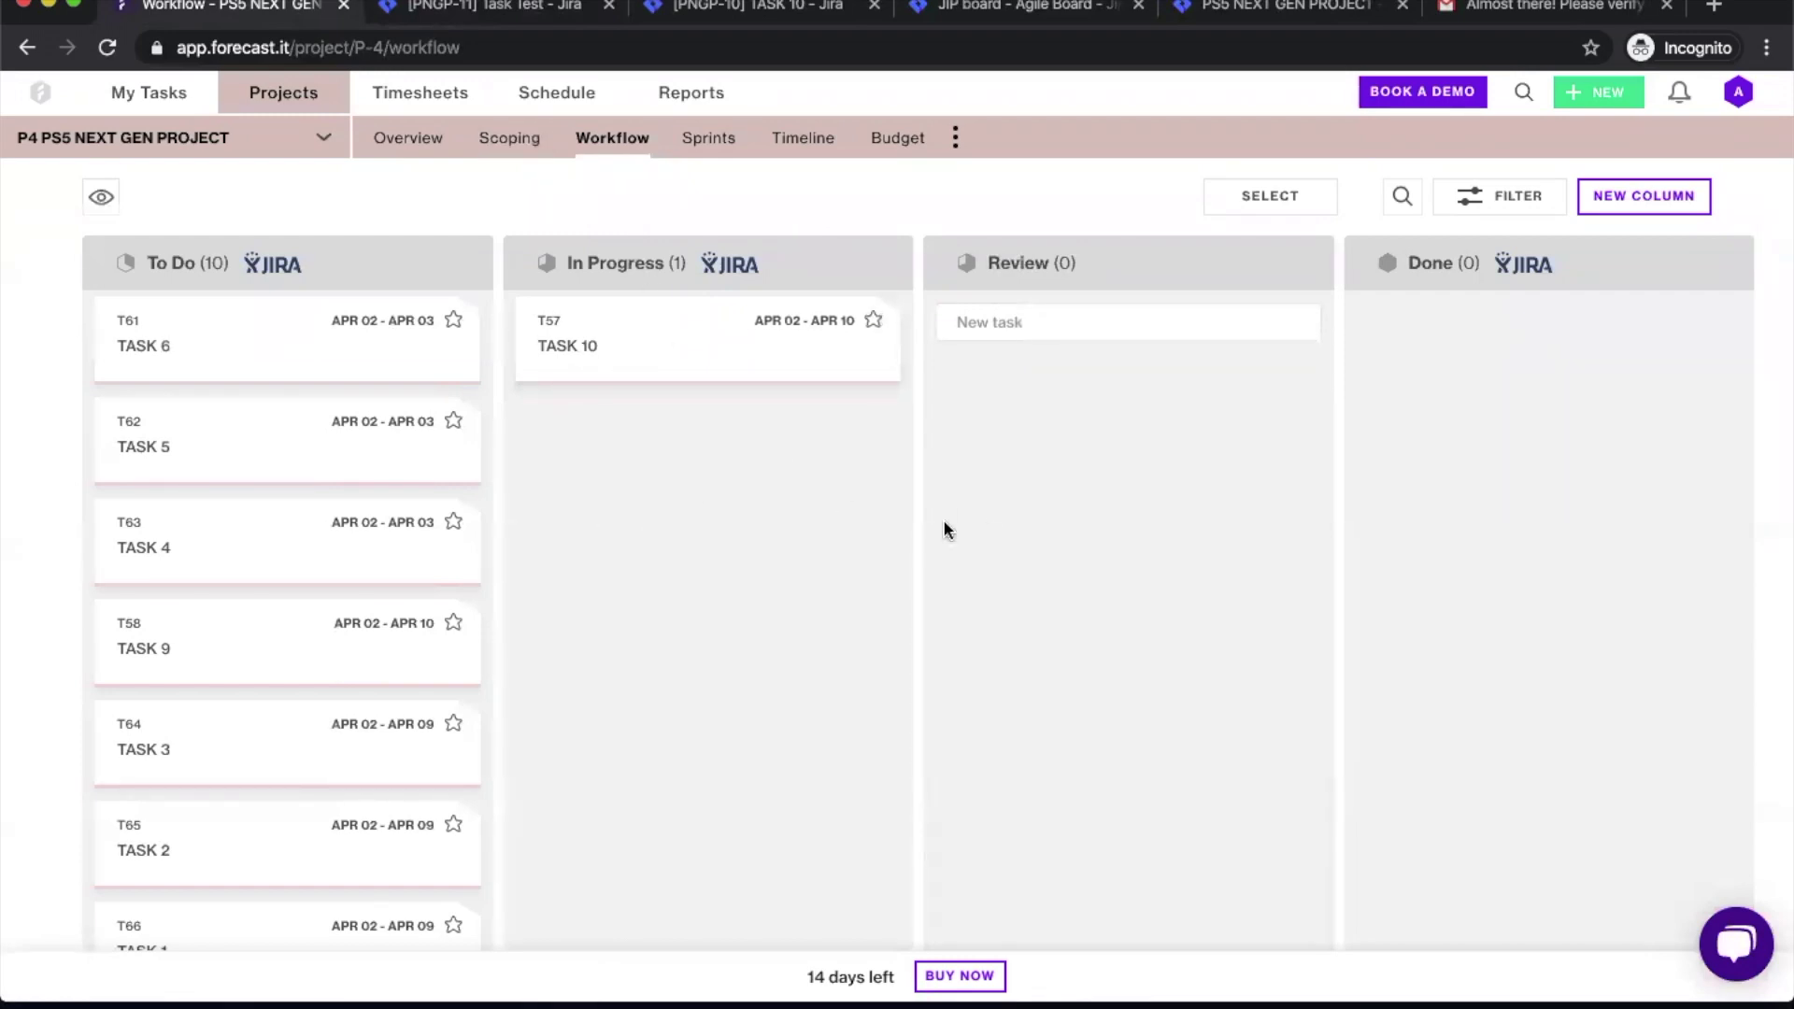
Step: Review the project's tasks in the Scoping view and its backlog and sprints in the Sprints view
{"action": "left_click", "coordinate": [502, 142]}
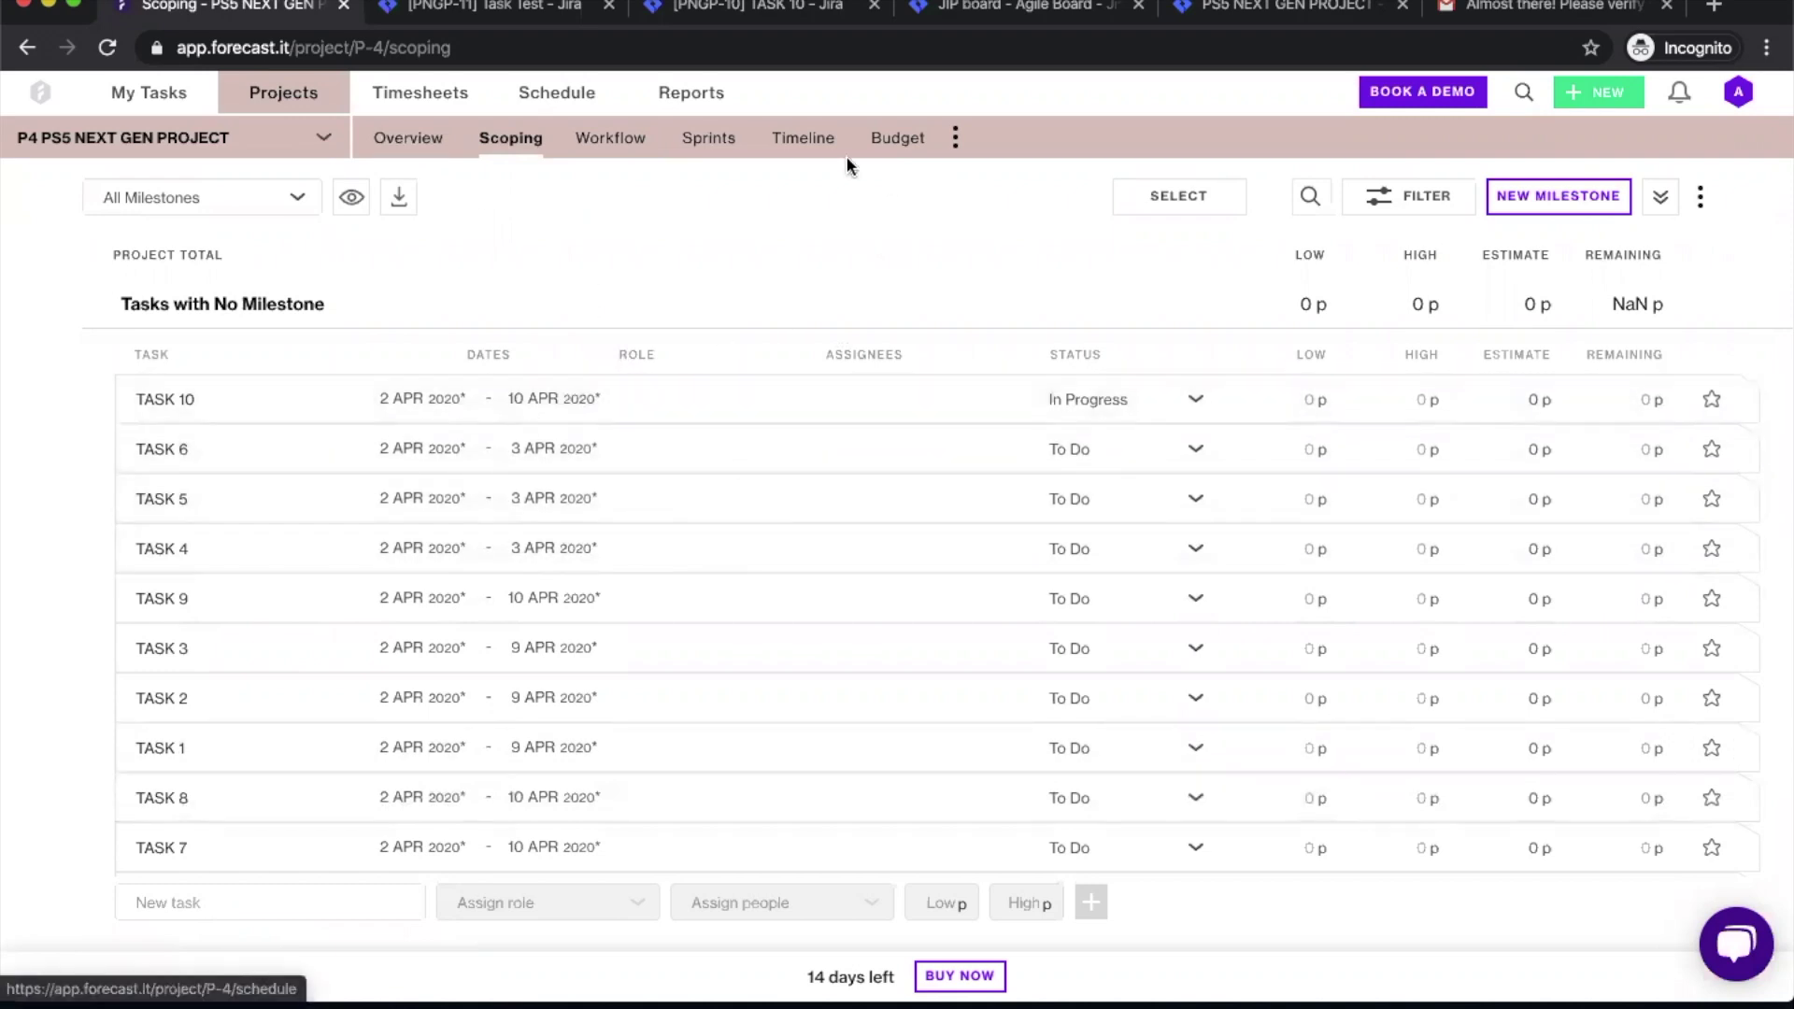
{"action": "left_click", "coordinate": [738, 142]}
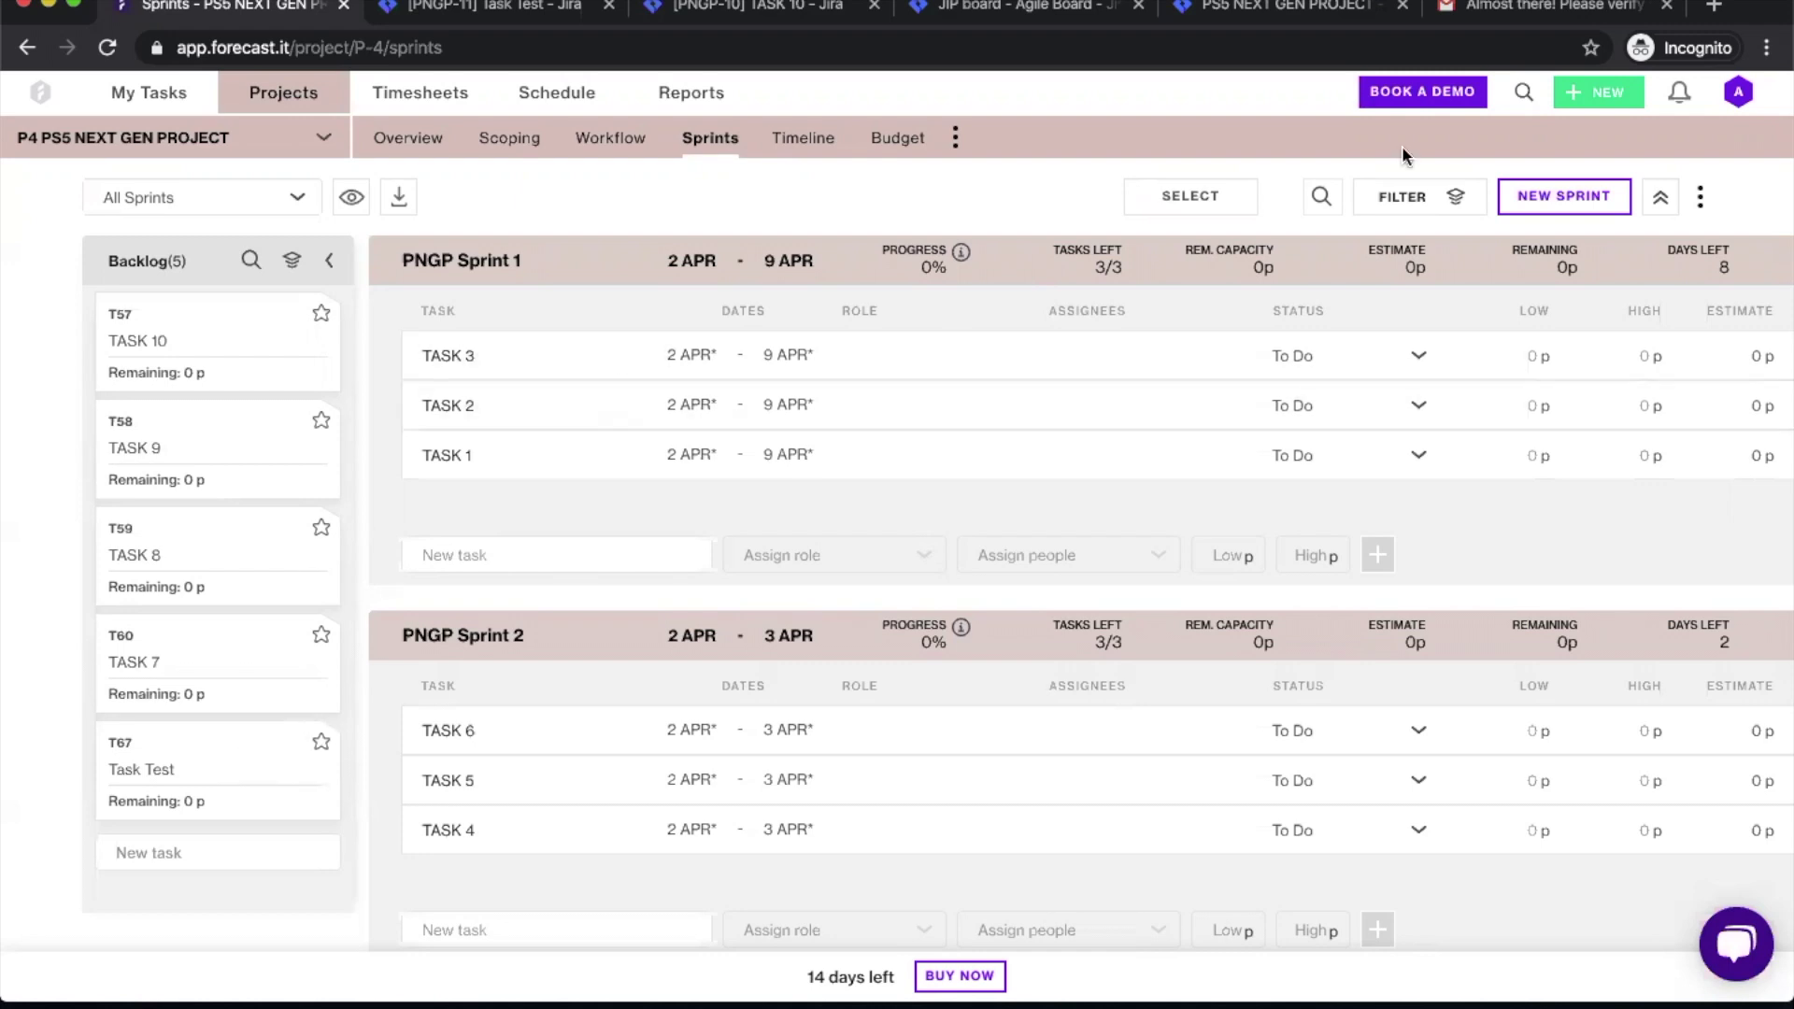
Step: Open the JIRA Cloud integration in the admin settings and review the synced and not synced Jira projects
{"action": "left_click", "coordinate": [1740, 93]}
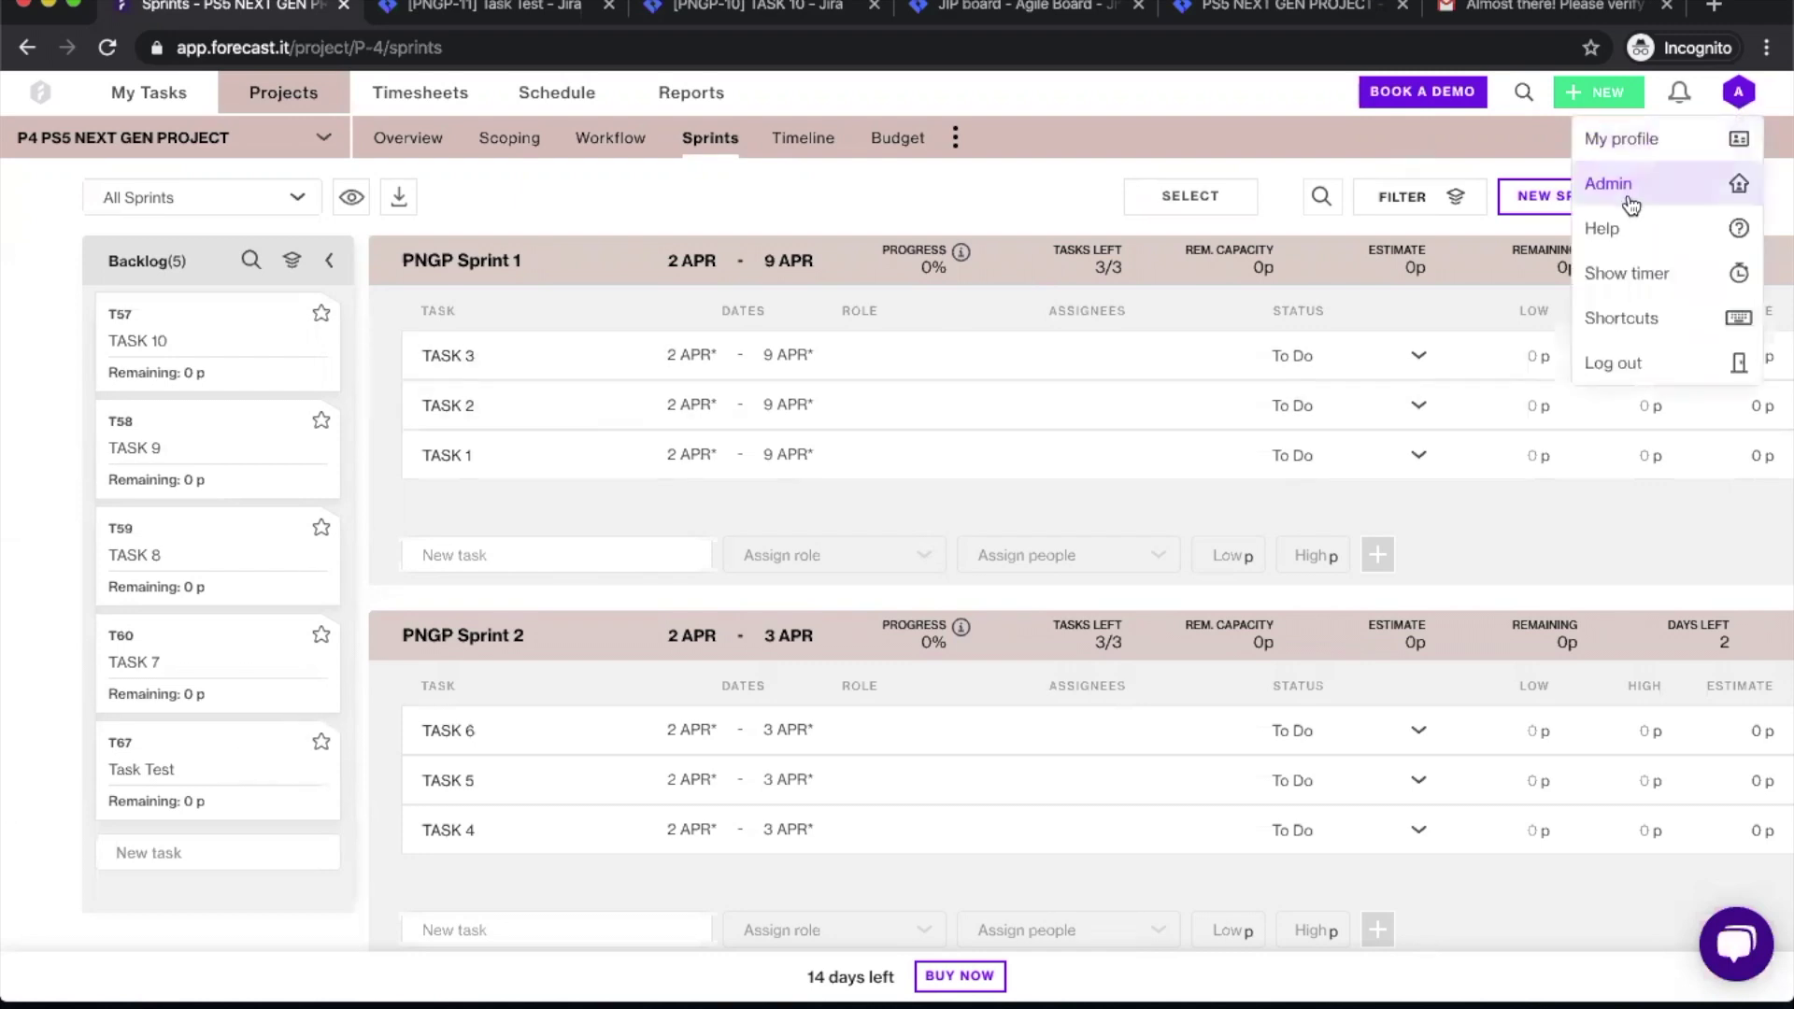
{"action": "left_click", "coordinate": [1625, 187]}
{"action": "left_click", "coordinate": [1472, 140]}
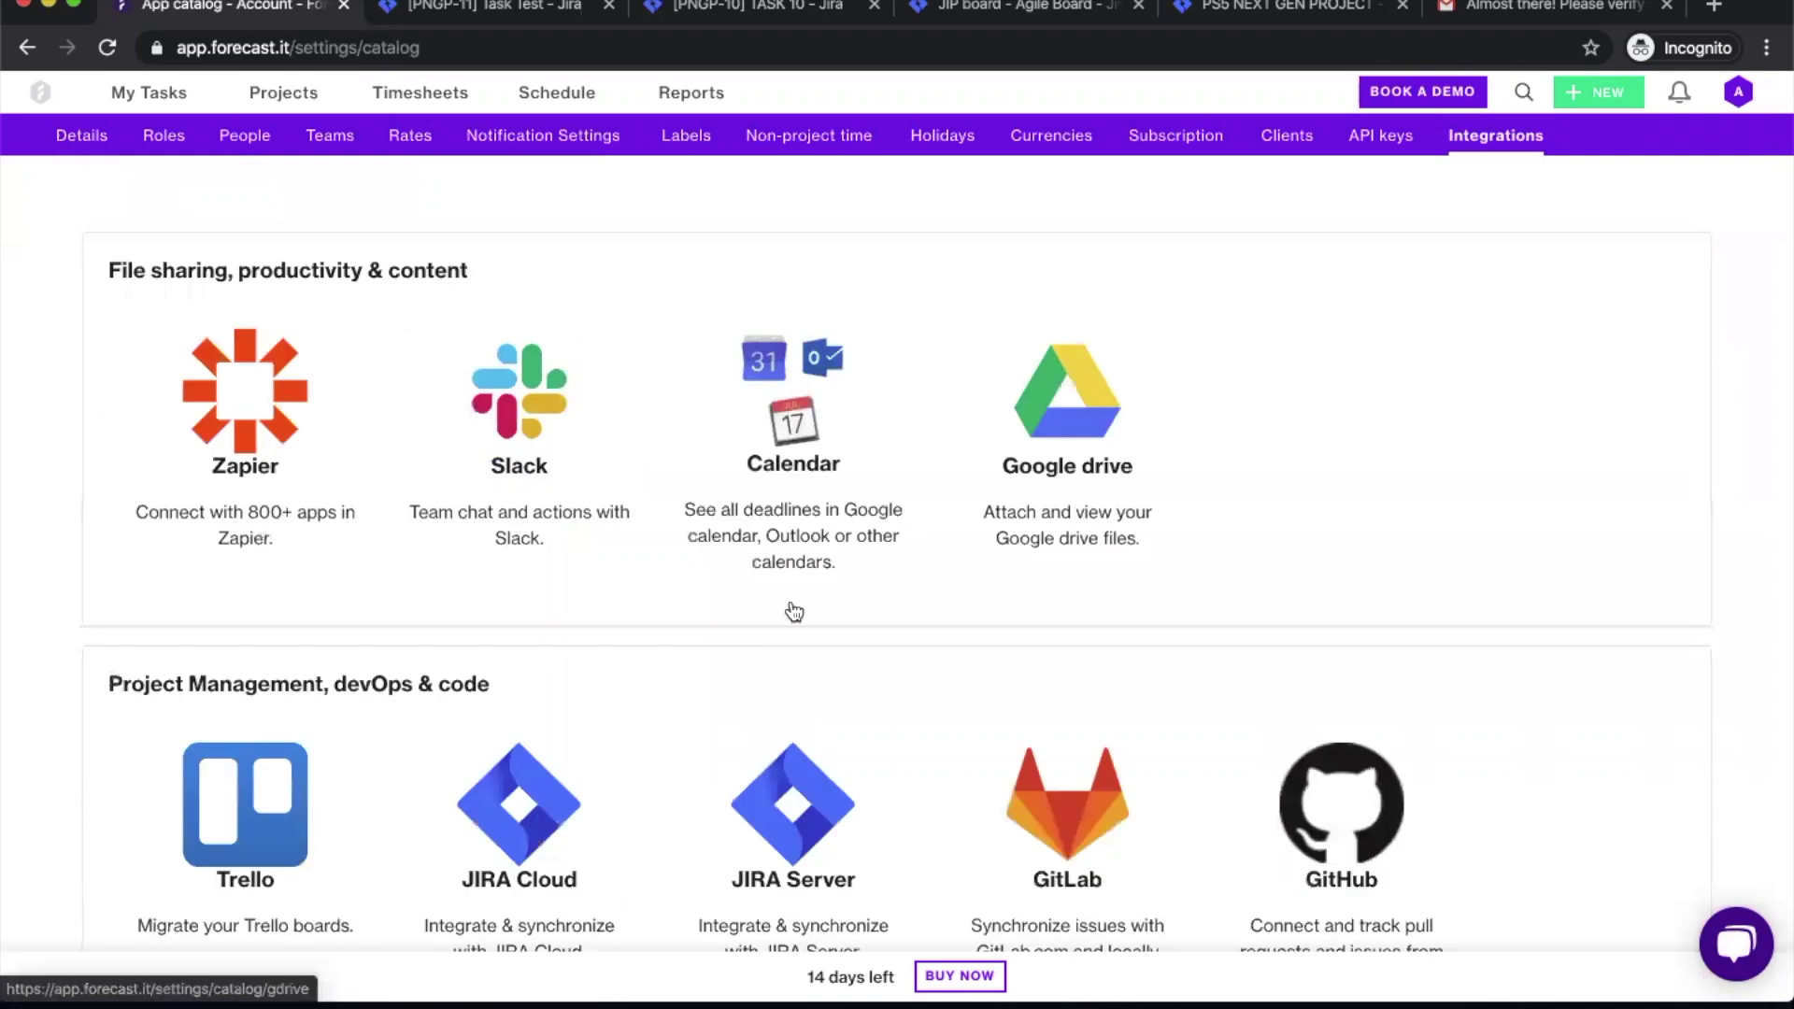
{"action": "left_click", "coordinate": [545, 834]}
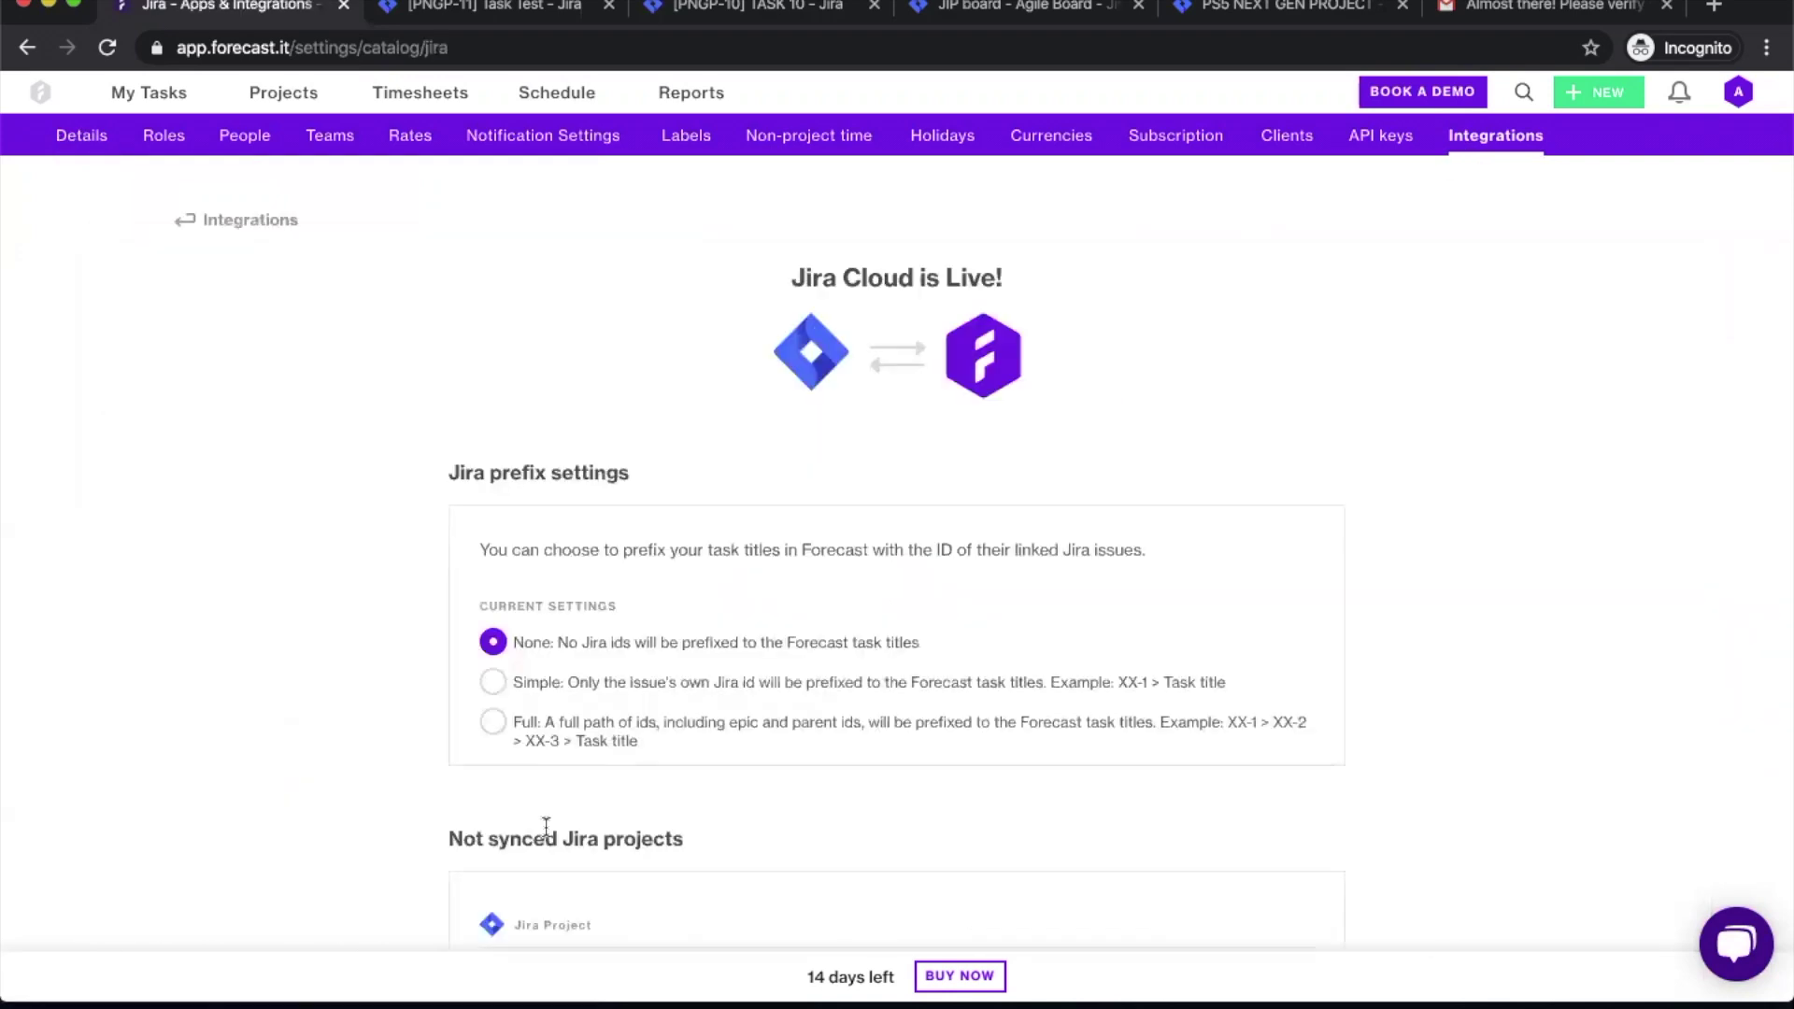
{"action": "scroll", "coordinate": [546, 827], "scroll_direction": "down", "scroll_amount": 5}
{"action": "scroll", "coordinate": [546, 826], "scroll_direction": "up", "scroll_amount": 5}
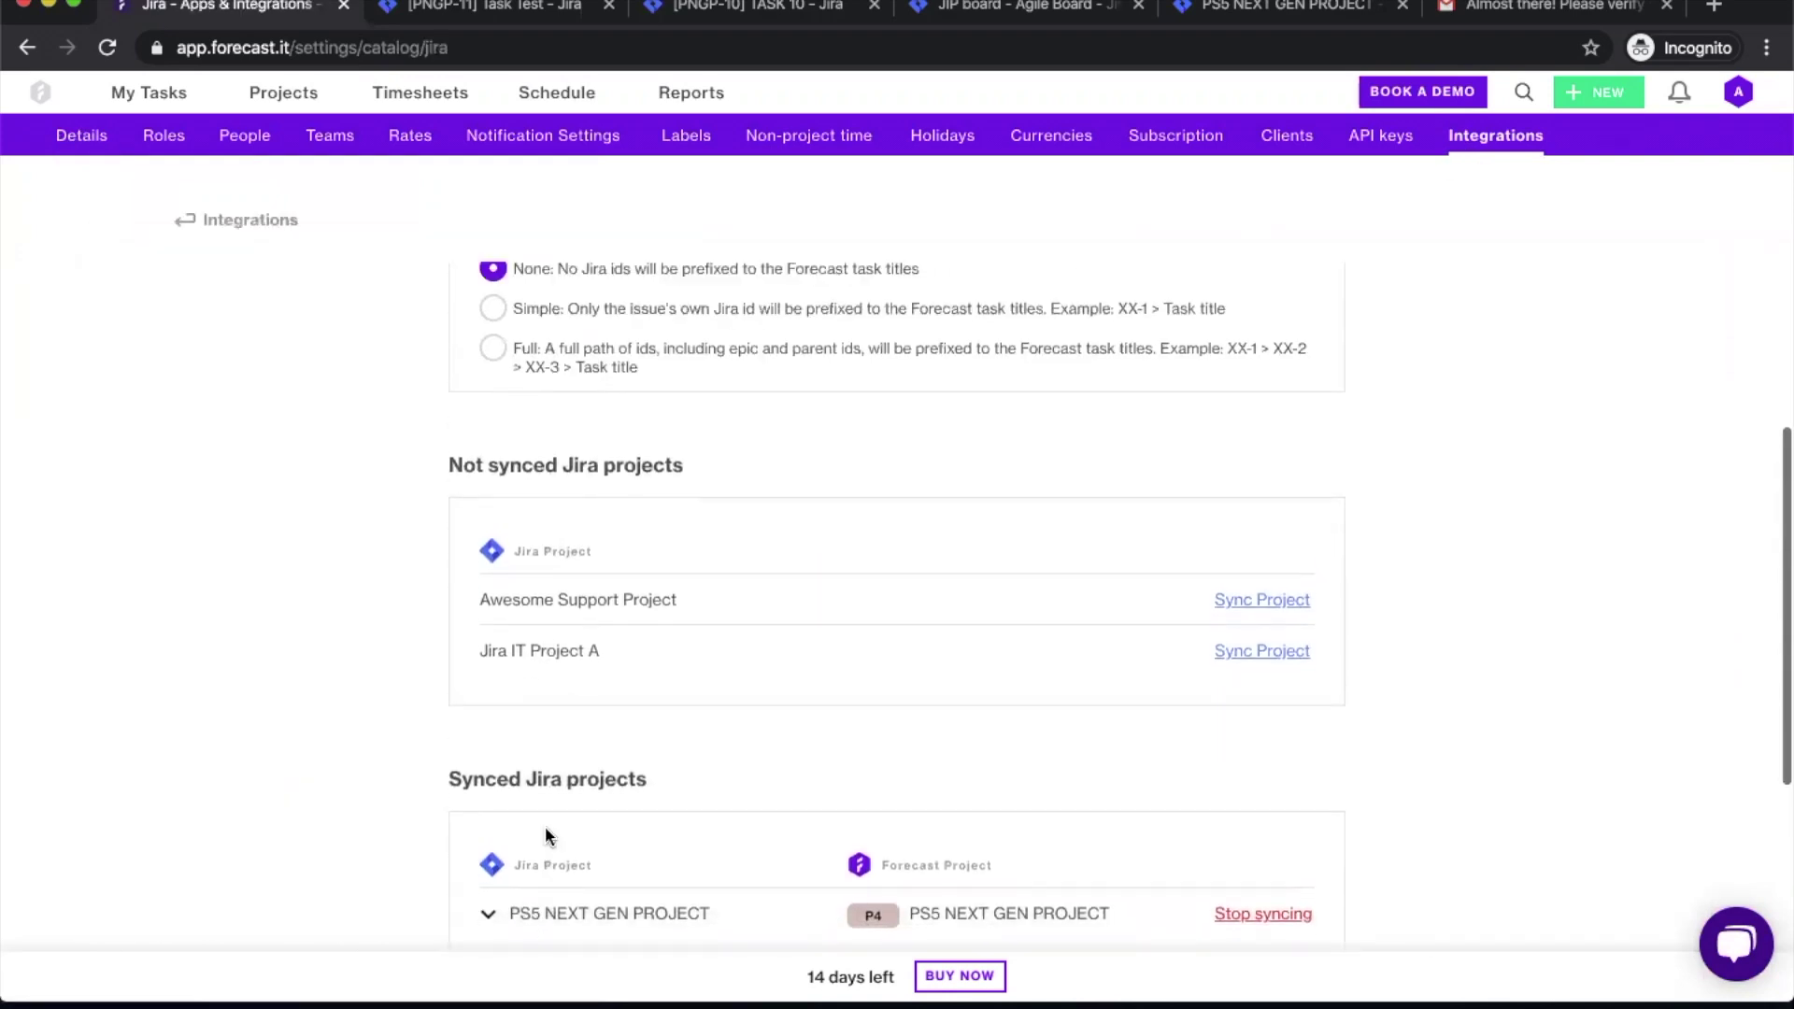
Step: Open the running project Website update - Waterfall approach and go to Apps & integrations in its settings
{"action": "left_click", "coordinate": [293, 109]}
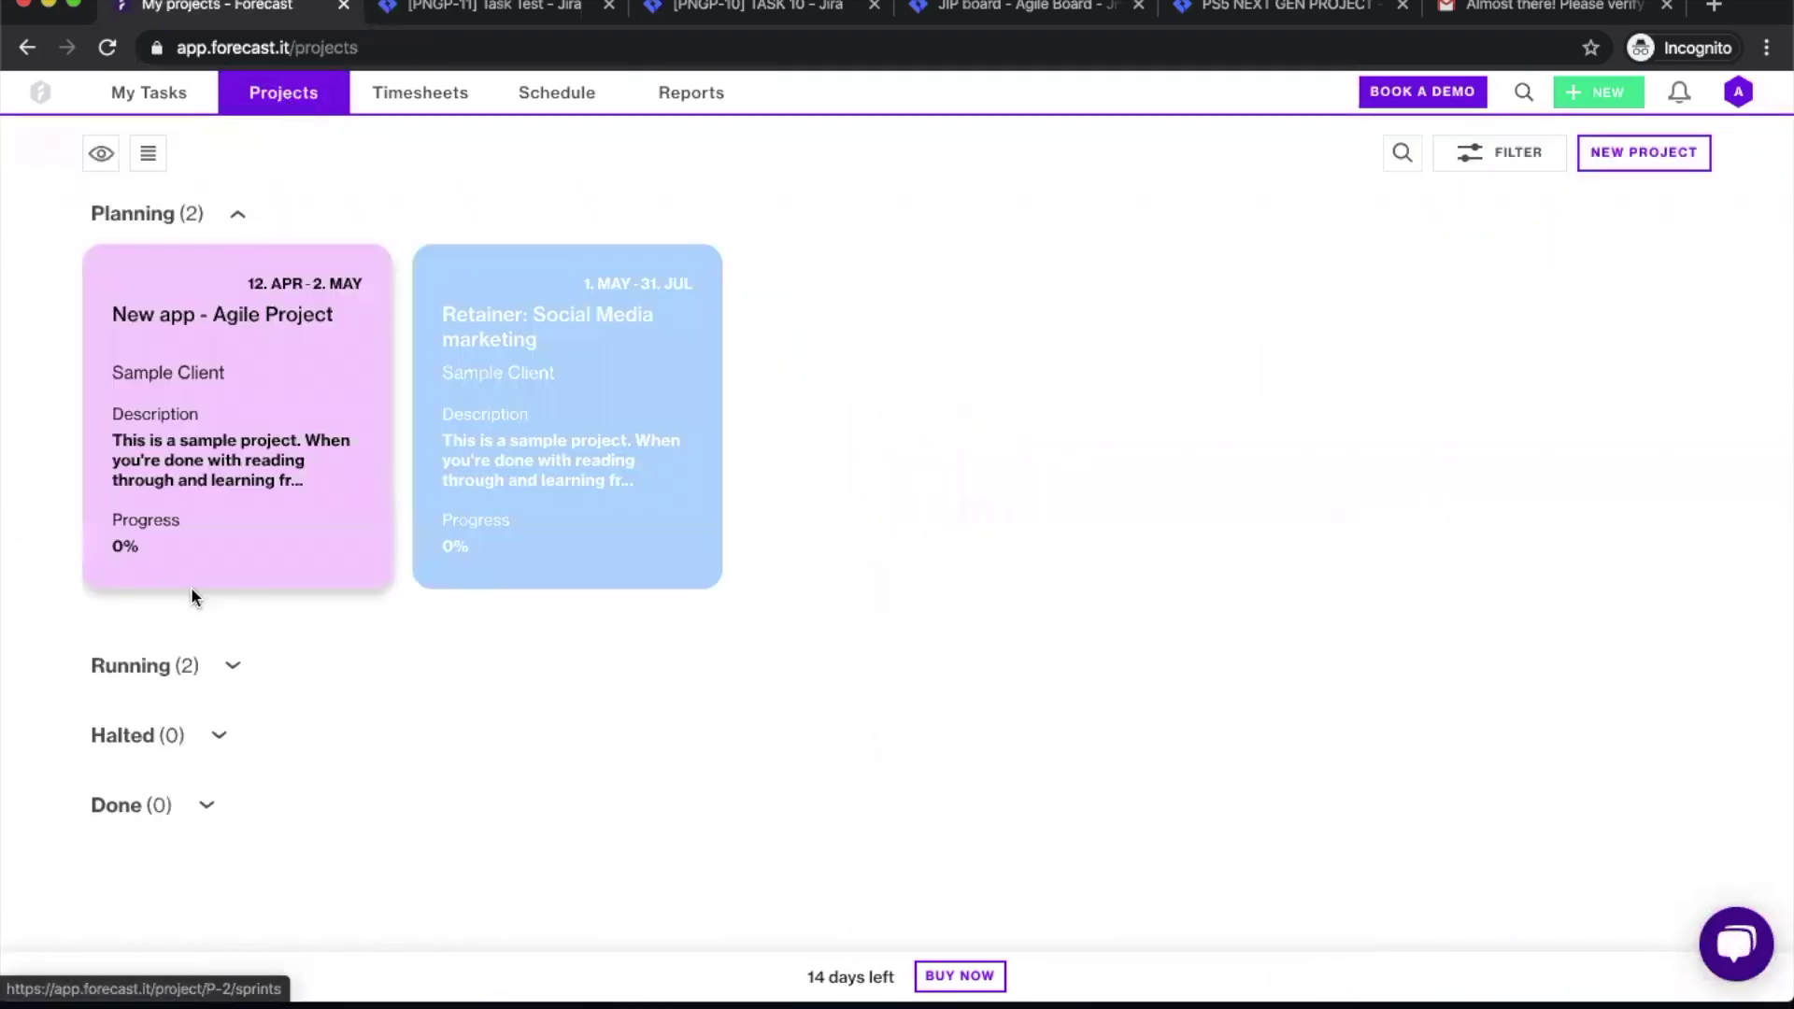
{"action": "left_click", "coordinate": [229, 667]}
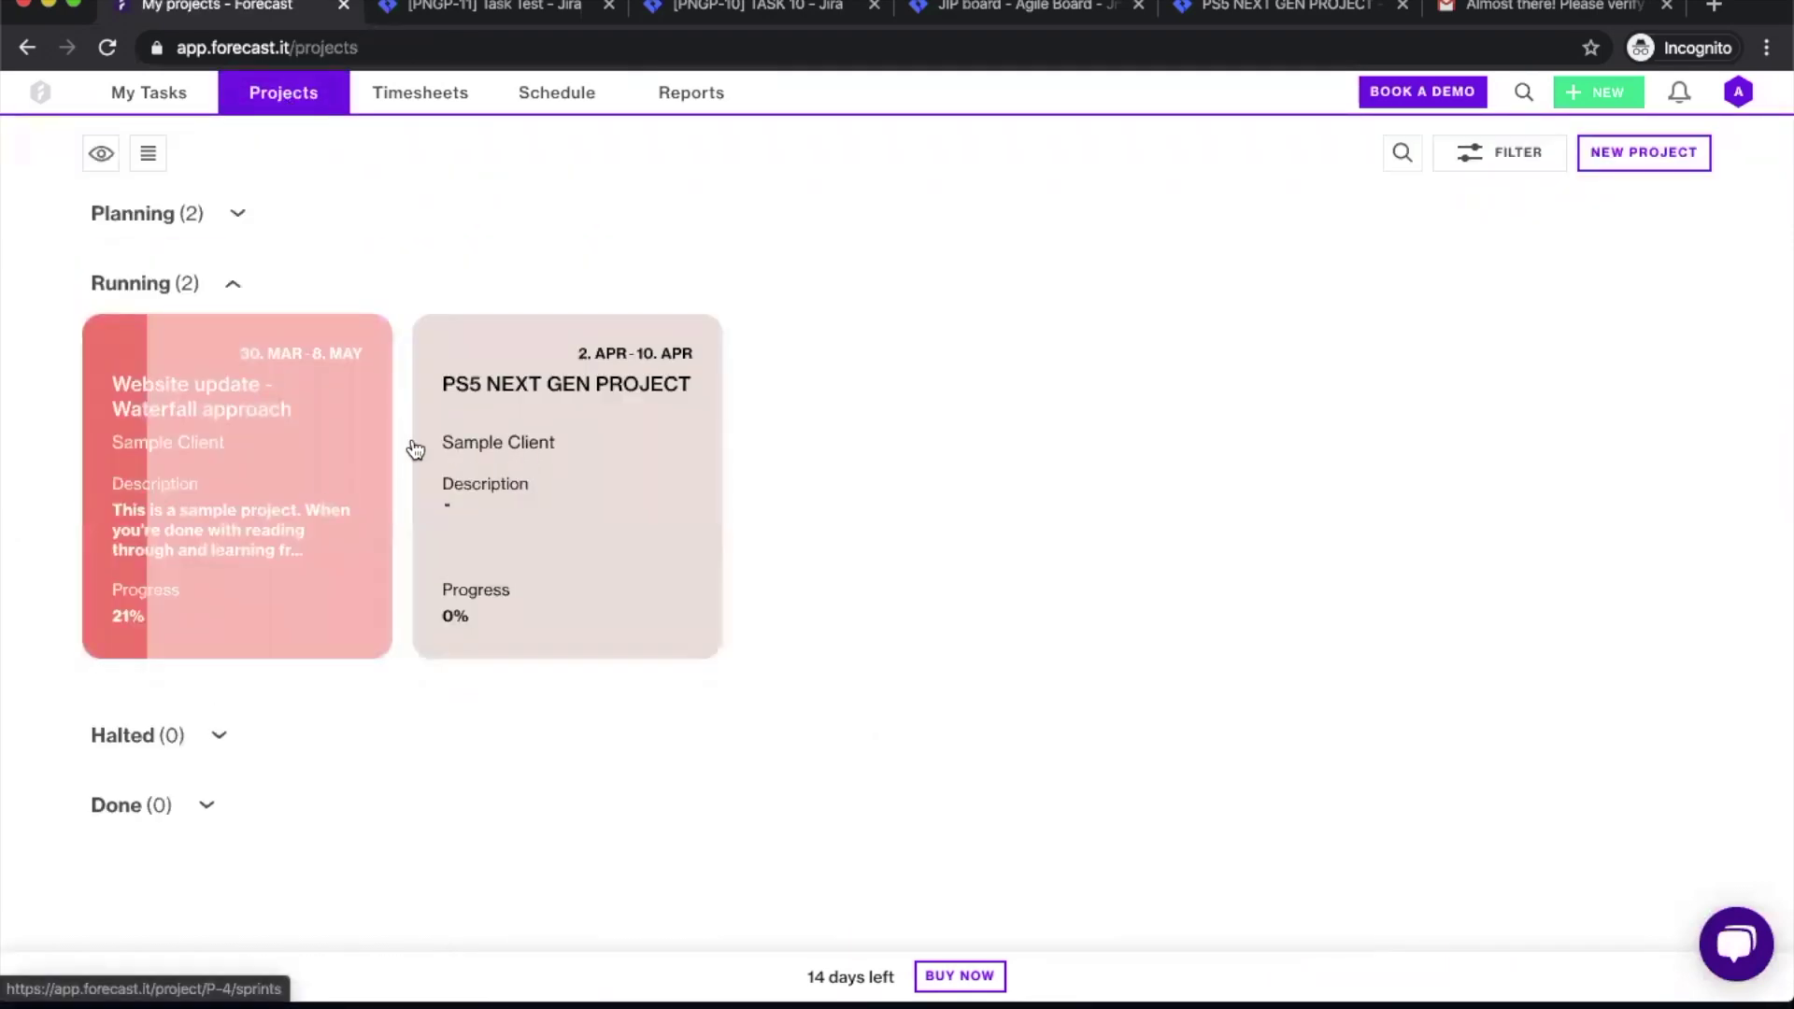
{"action": "left_click", "coordinate": [292, 464]}
{"action": "left_click", "coordinate": [865, 137]}
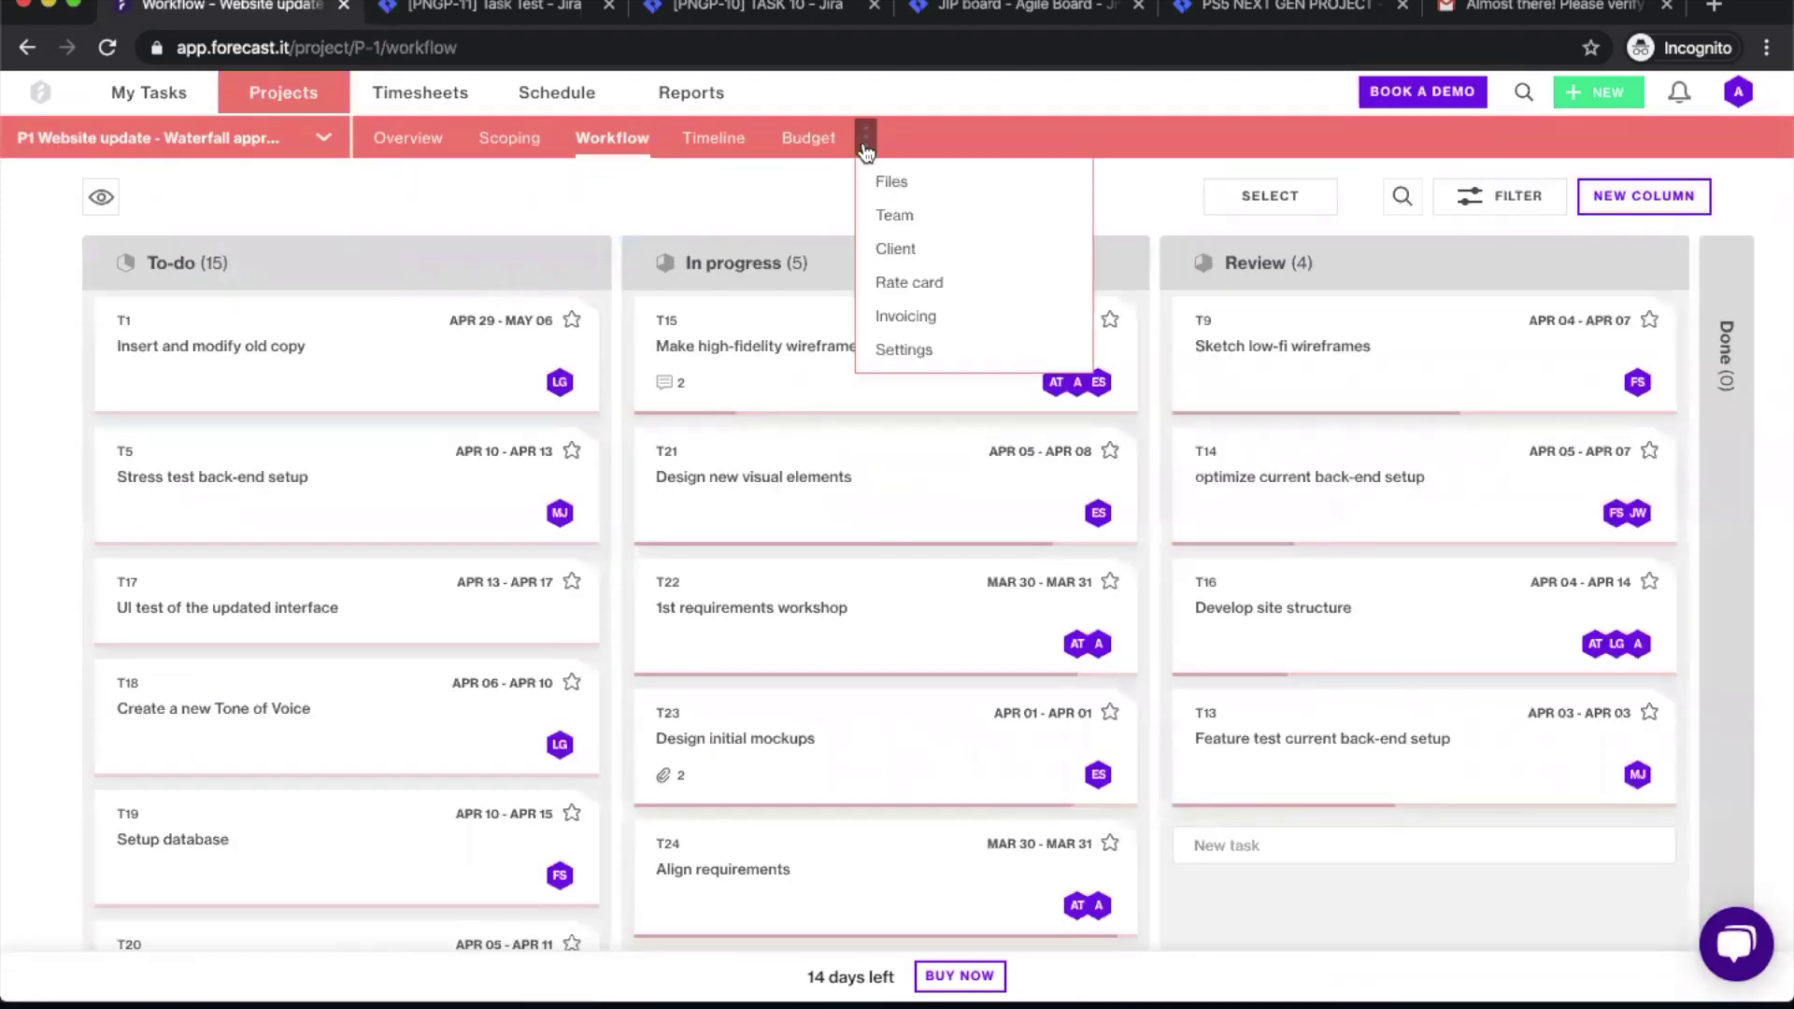
{"action": "left_click", "coordinate": [904, 351]}
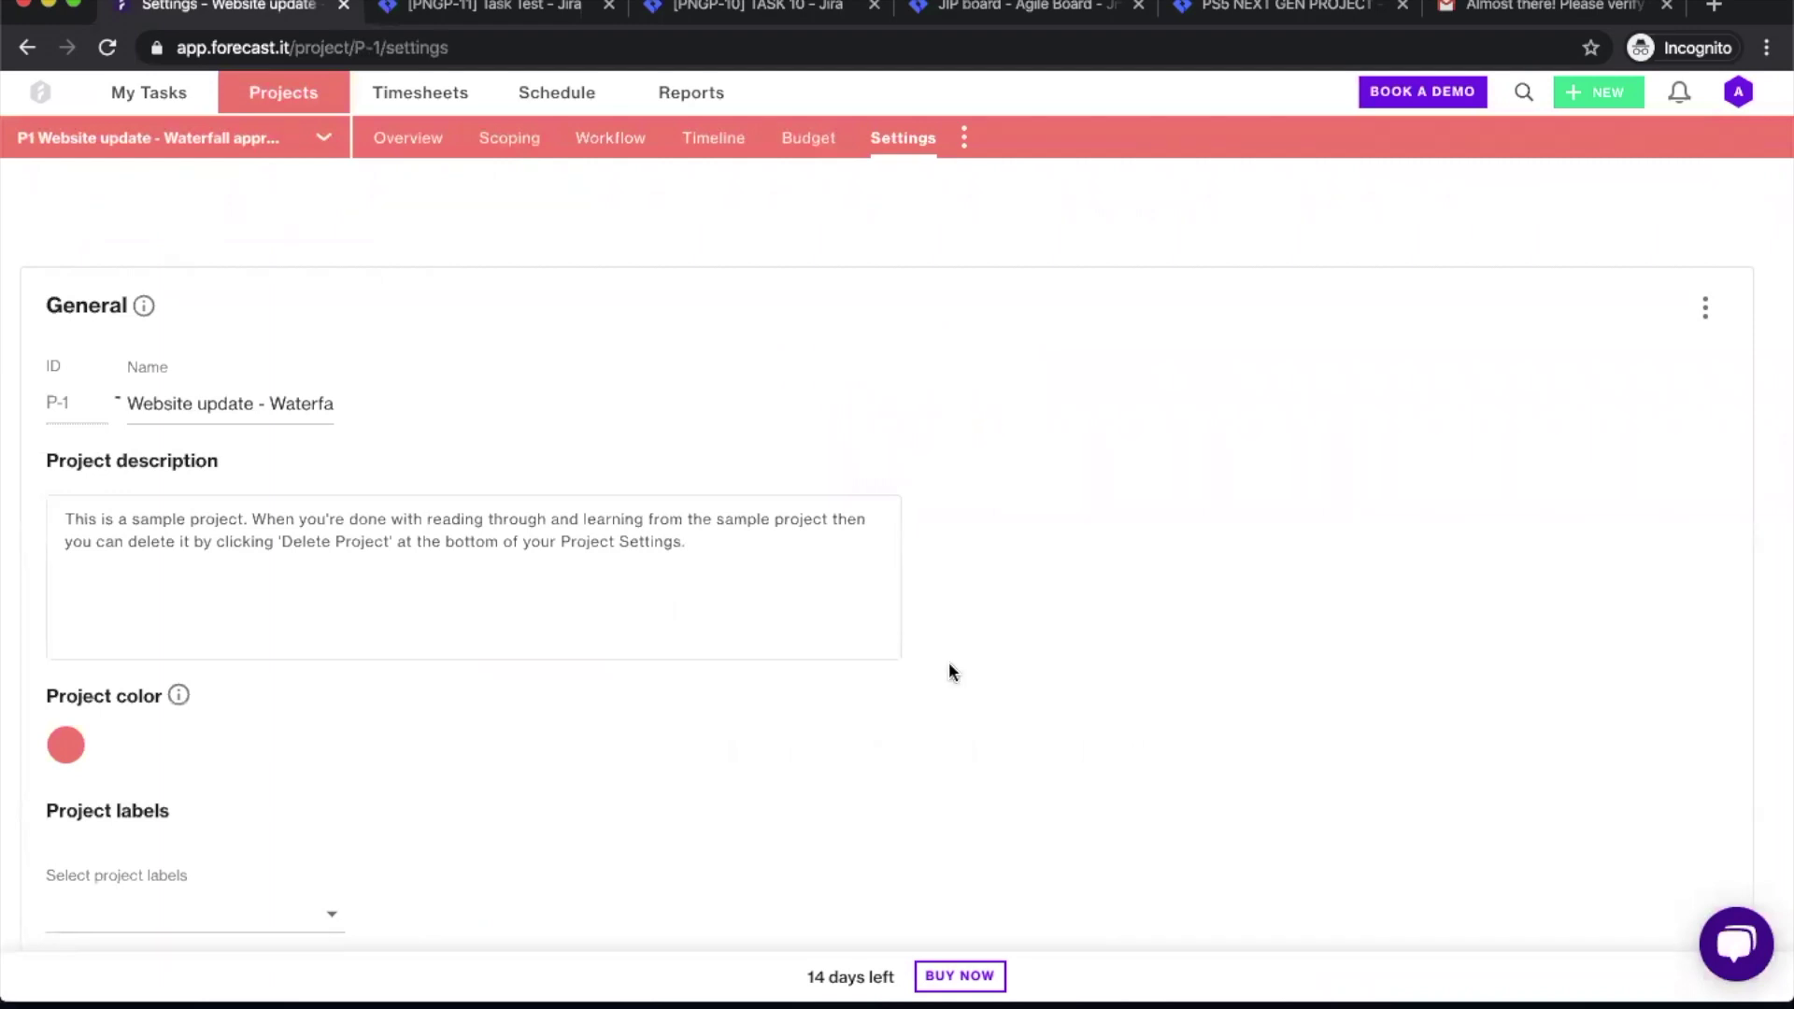
{"action": "scroll", "coordinate": [949, 662], "scroll_direction": "down", "scroll_amount": 15}
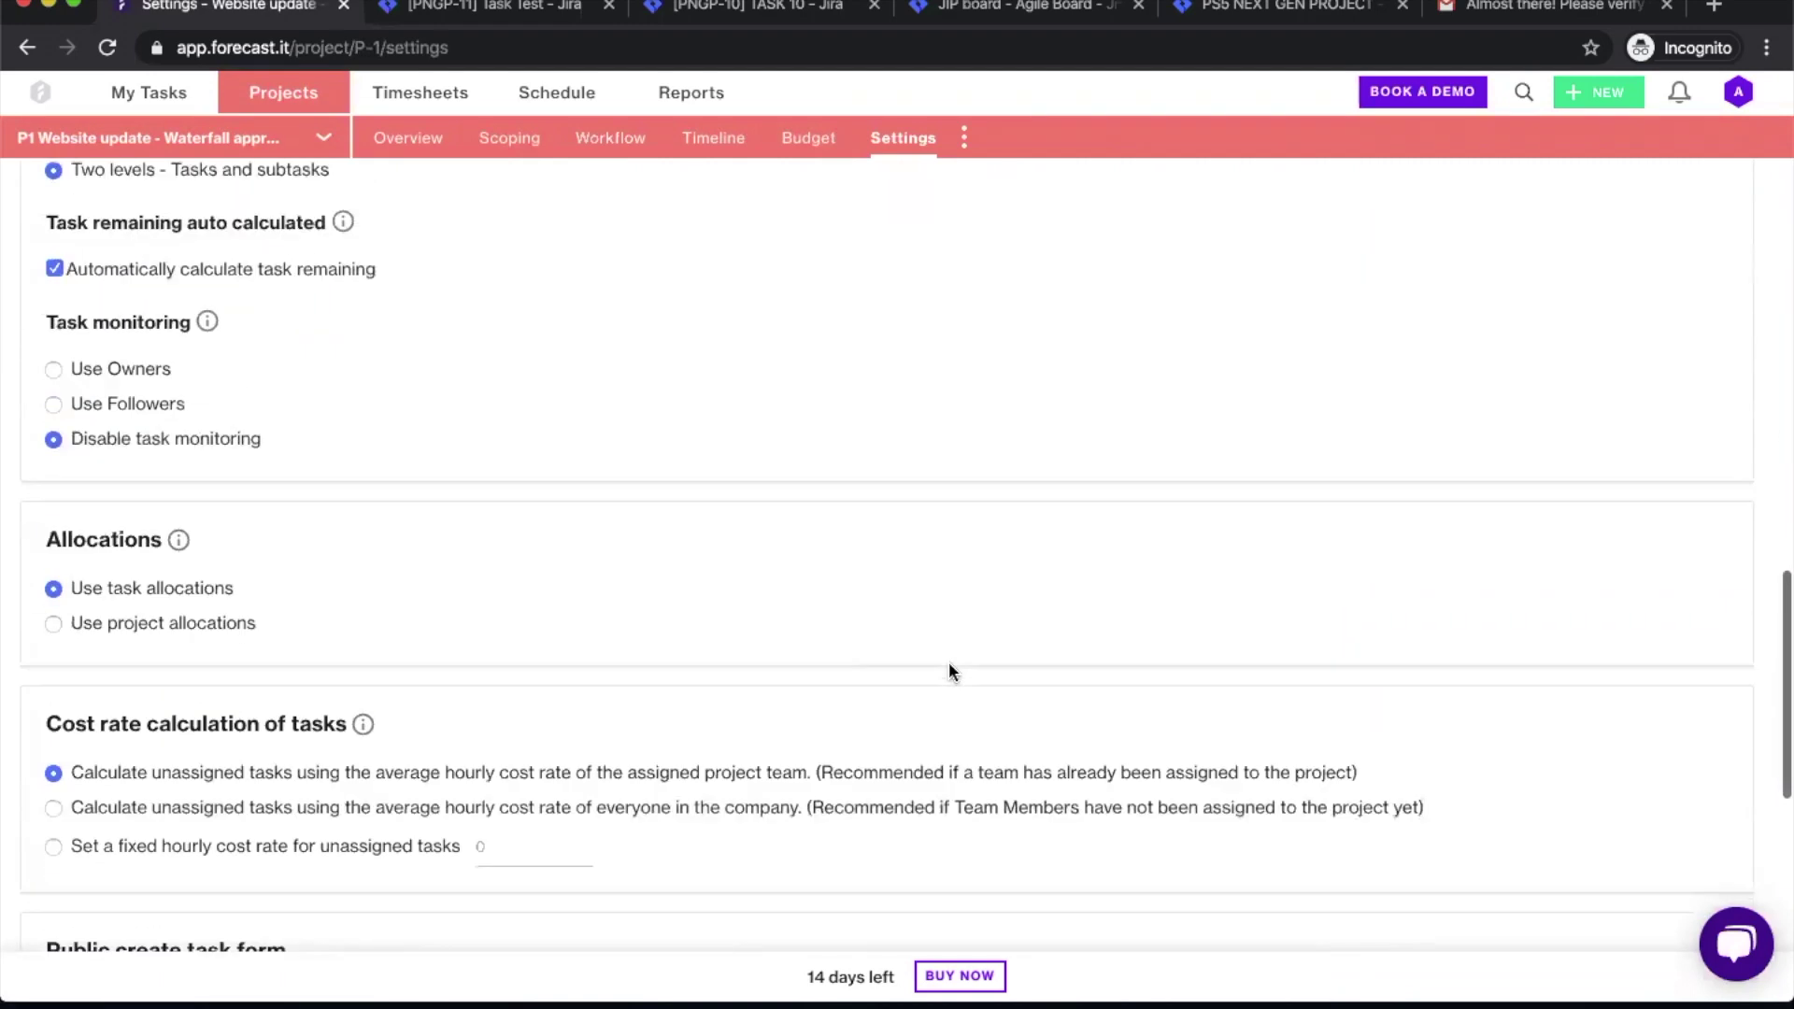
{"action": "scroll", "coordinate": [949, 661], "scroll_direction": "down", "scroll_amount": 5}
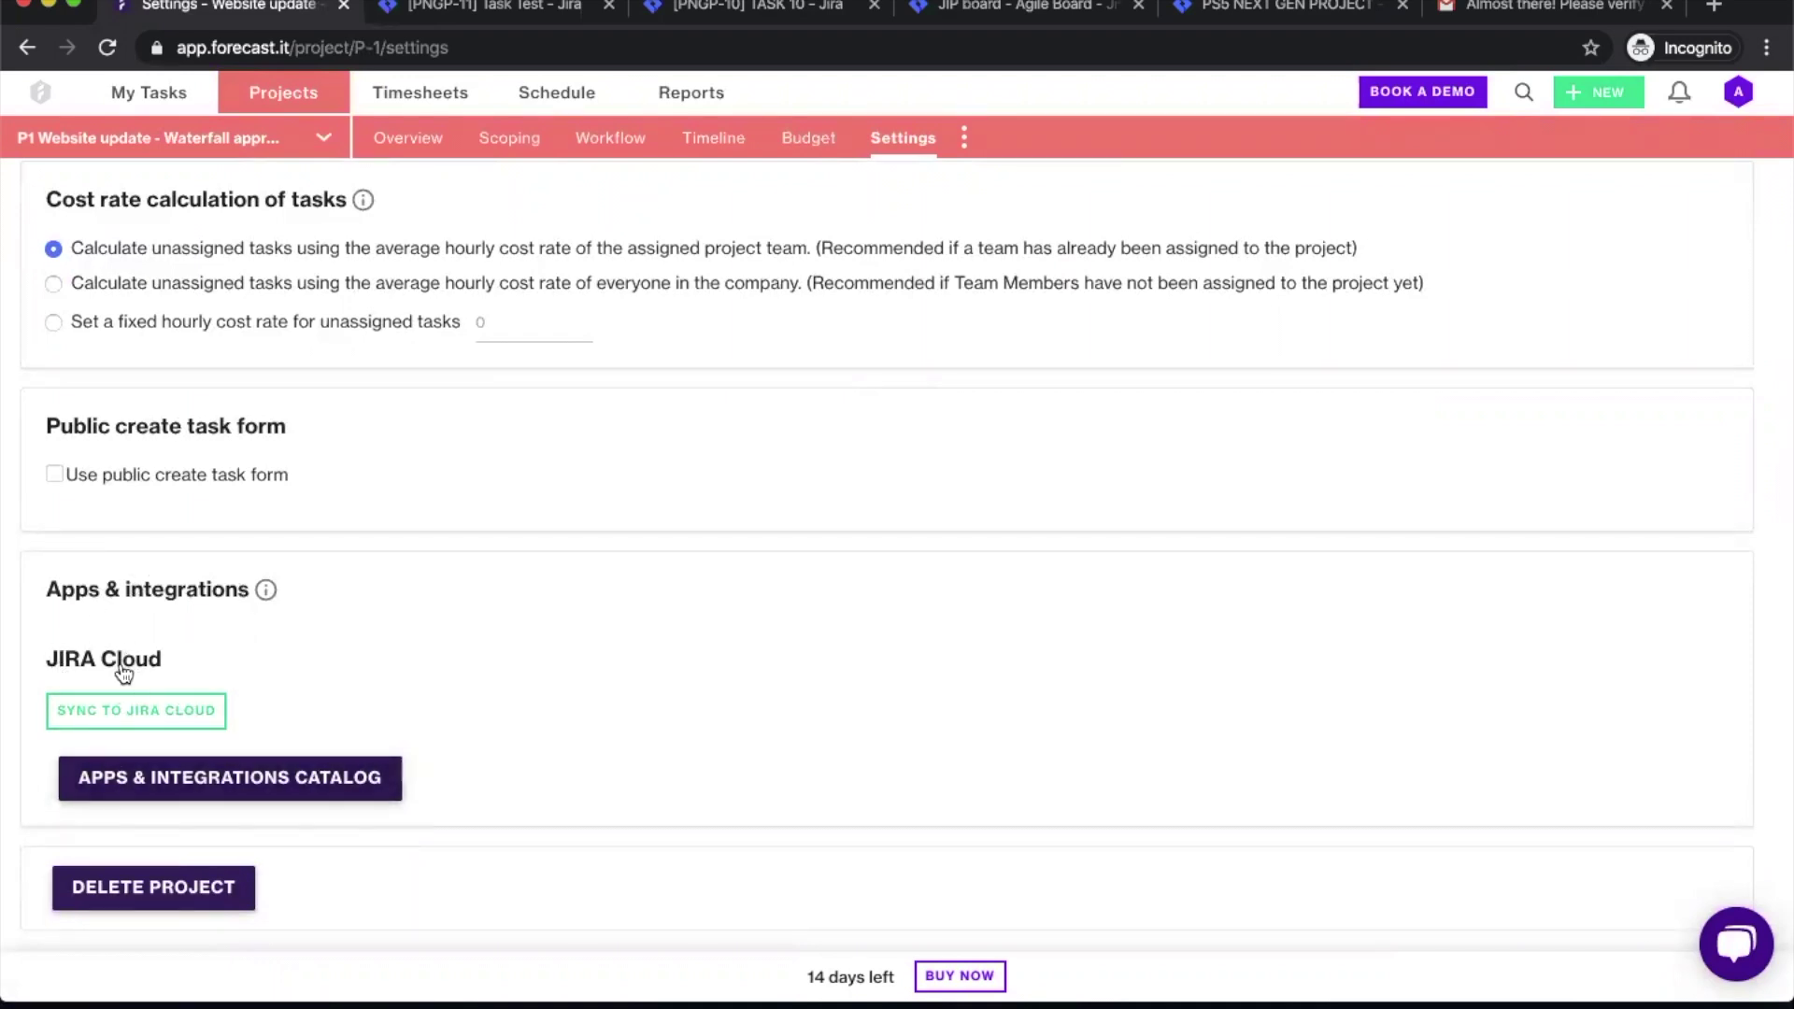
Step: Sync the project to the Jira project Awesome Support Project, keeping sprint synchronization off, Time Original Estimate, milestones as Epics and sub-tasks as Tasks
{"action": "left_click", "coordinate": [124, 710]}
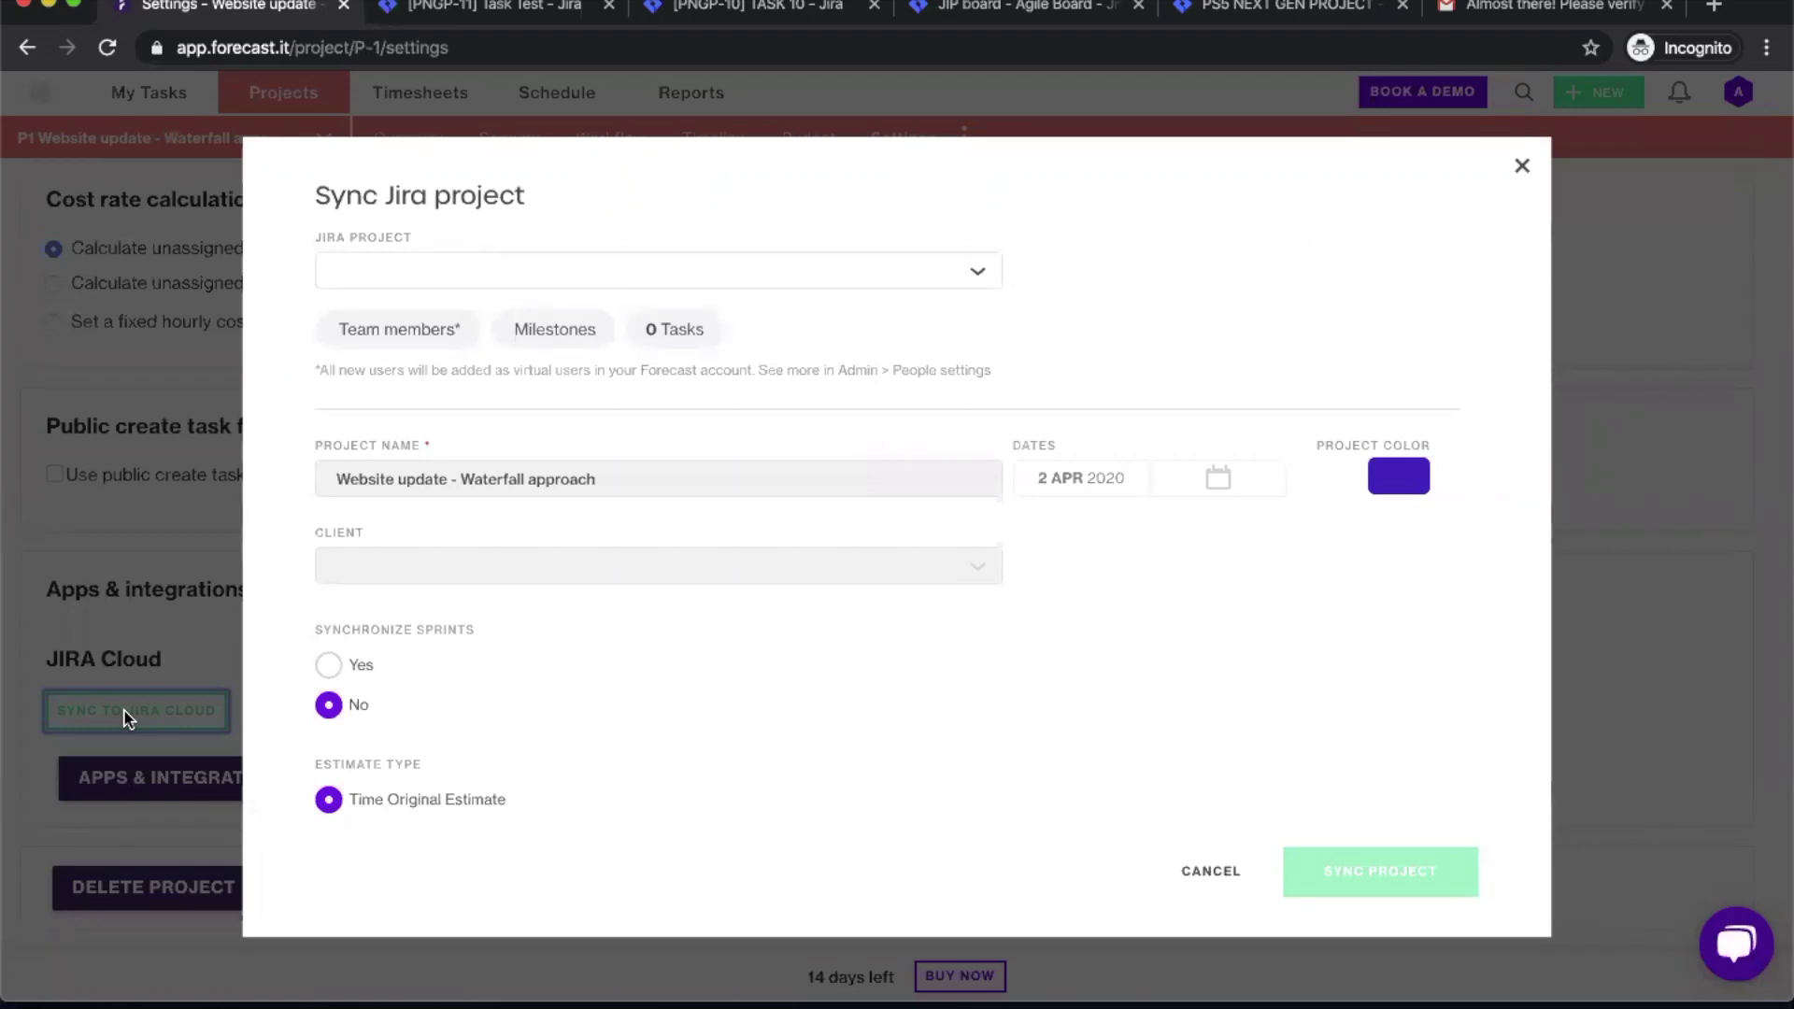
{"action": "left_click", "coordinate": [653, 268]}
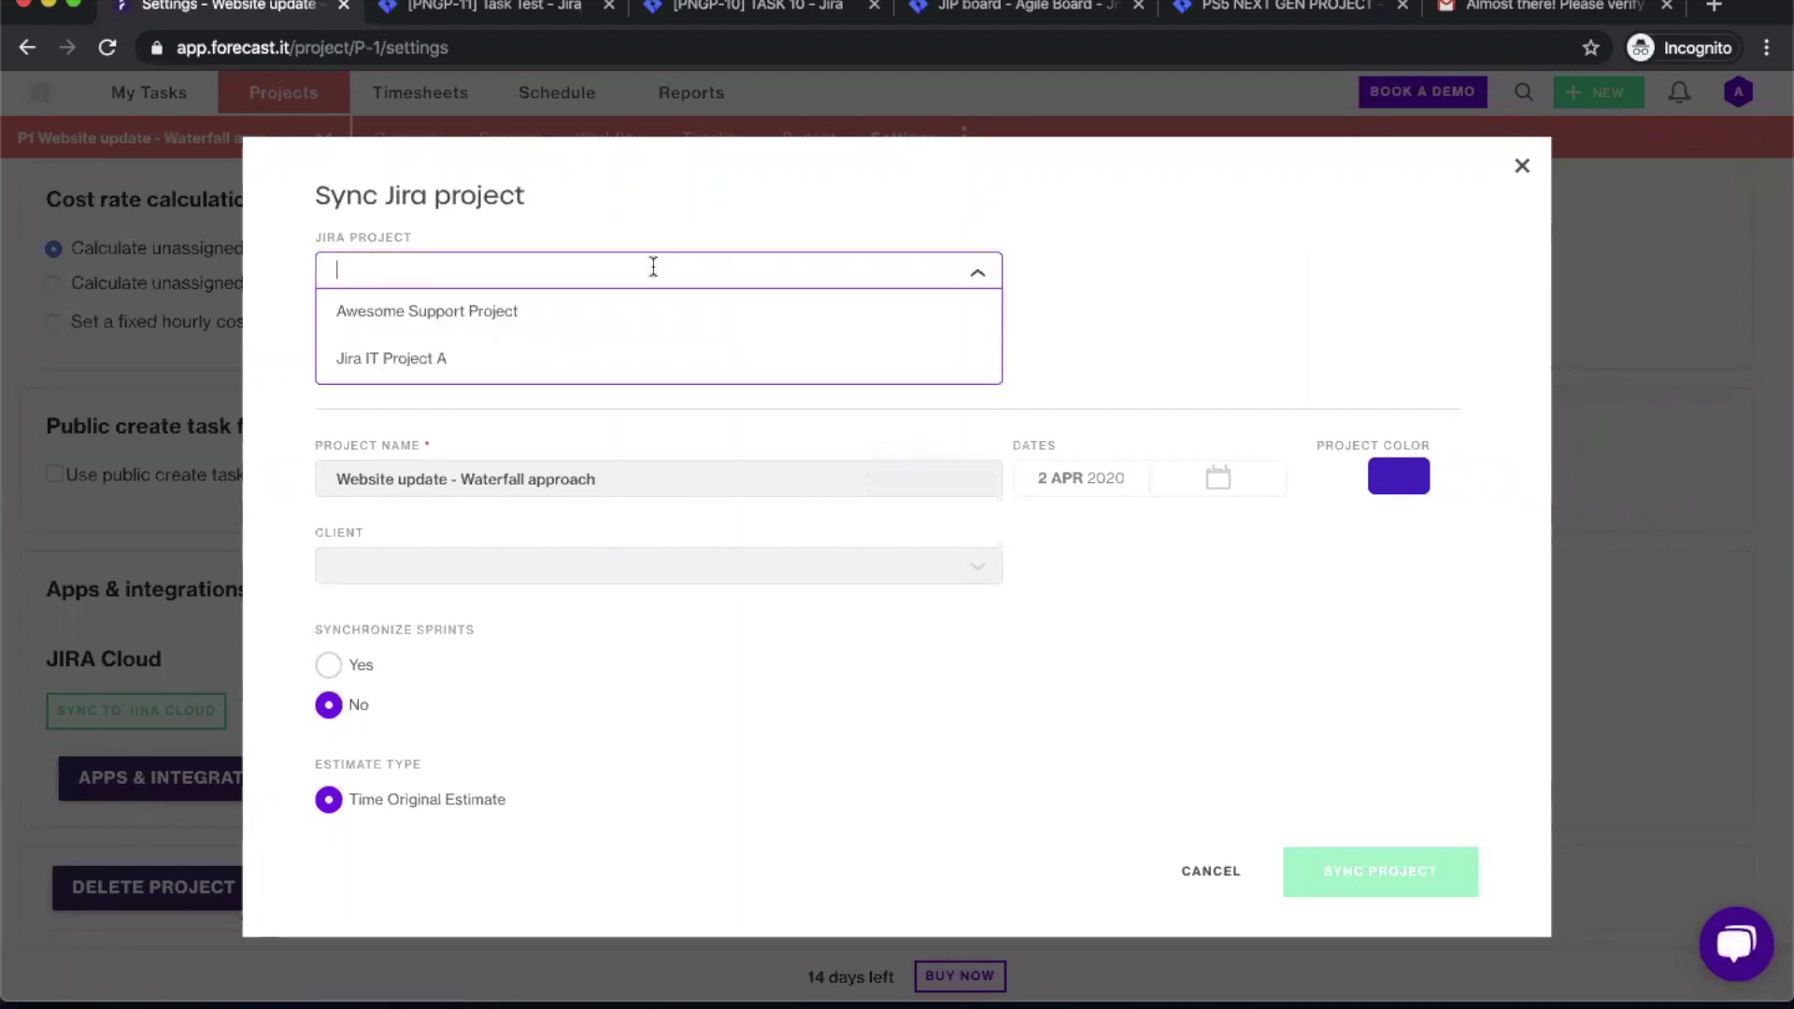
{"action": "left_click", "coordinate": [503, 322]}
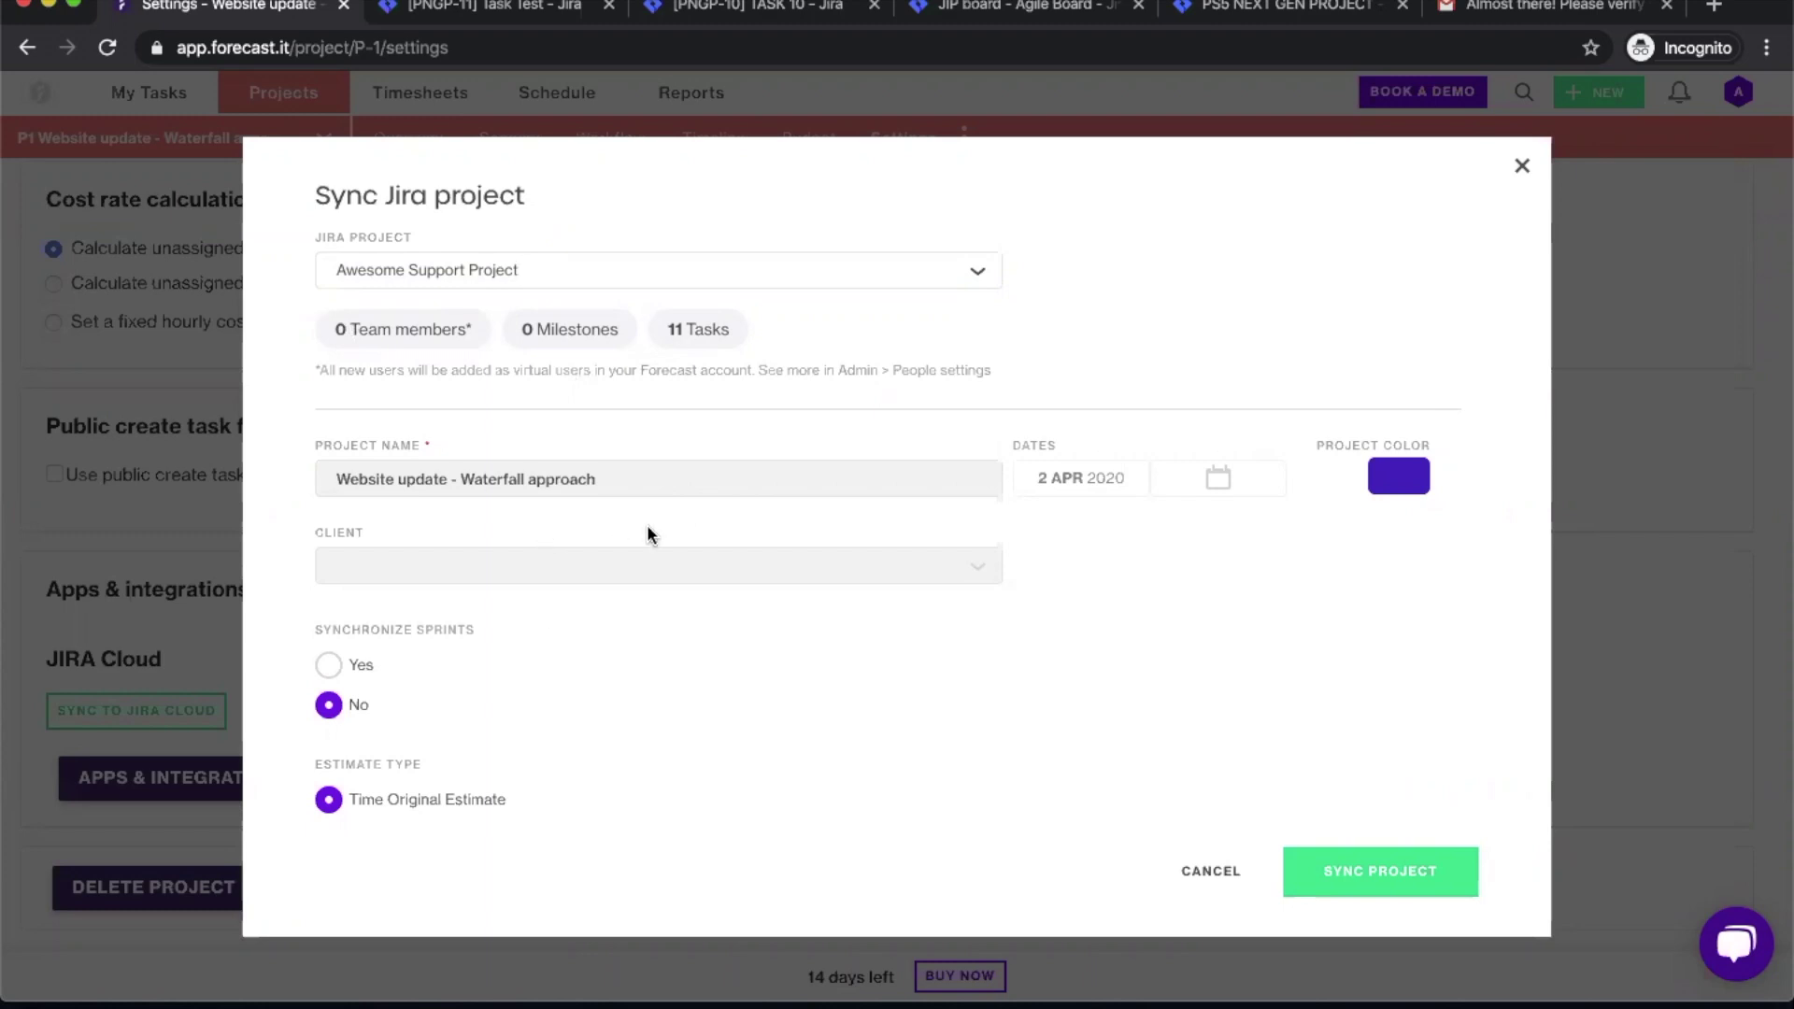
{"action": "scroll", "coordinate": [651, 534], "scroll_direction": "down", "scroll_amount": 1}
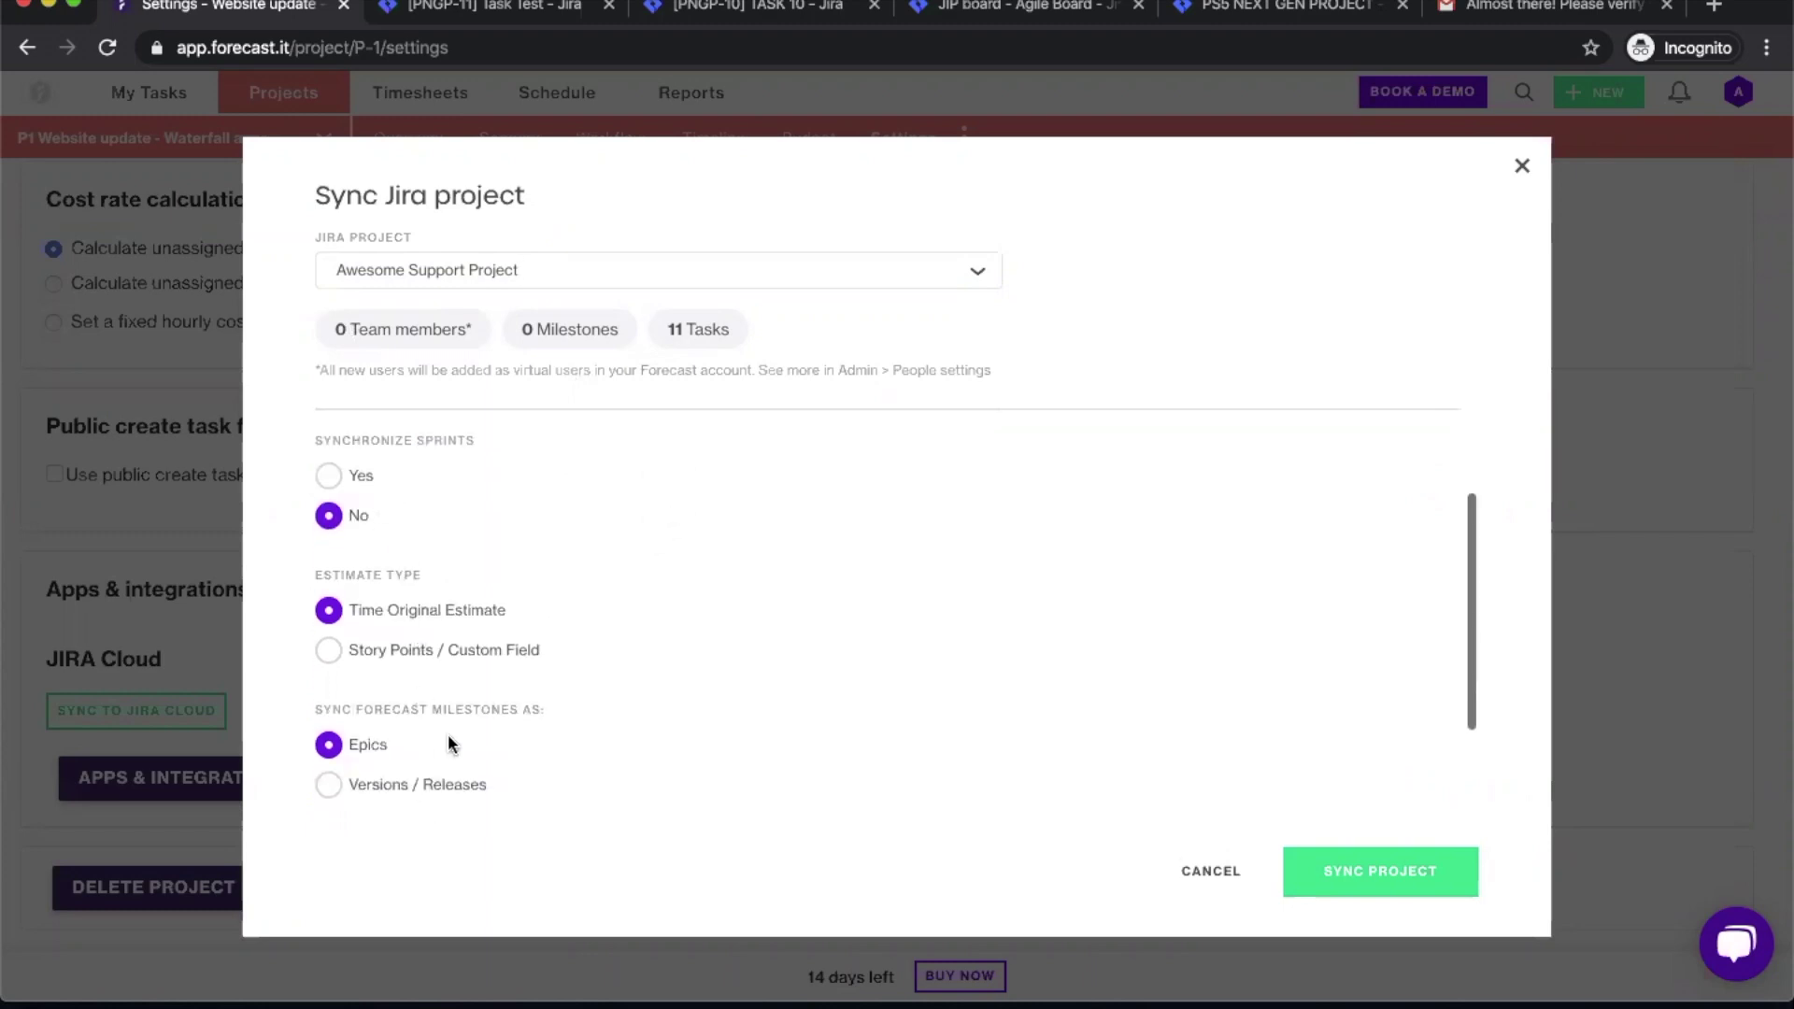
{"action": "scroll", "coordinate": [448, 739], "scroll_direction": "down", "scroll_amount": 3}
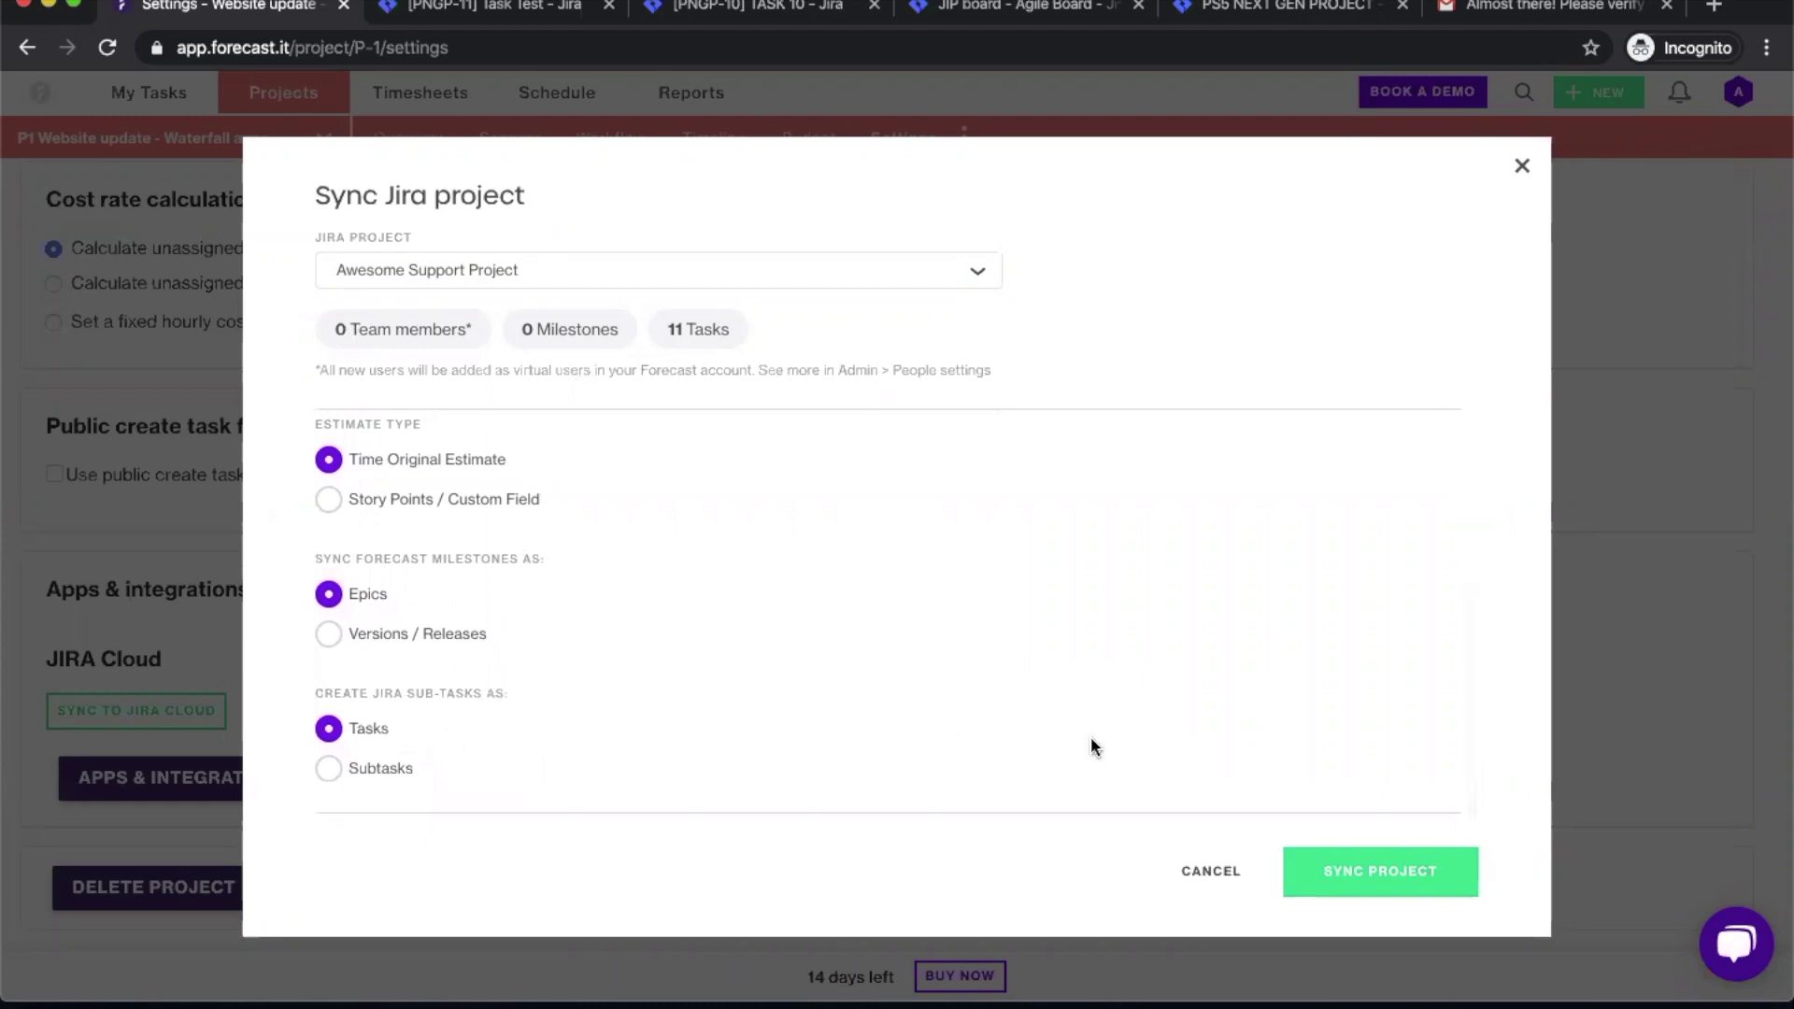
{"action": "left_click", "coordinate": [1381, 897]}
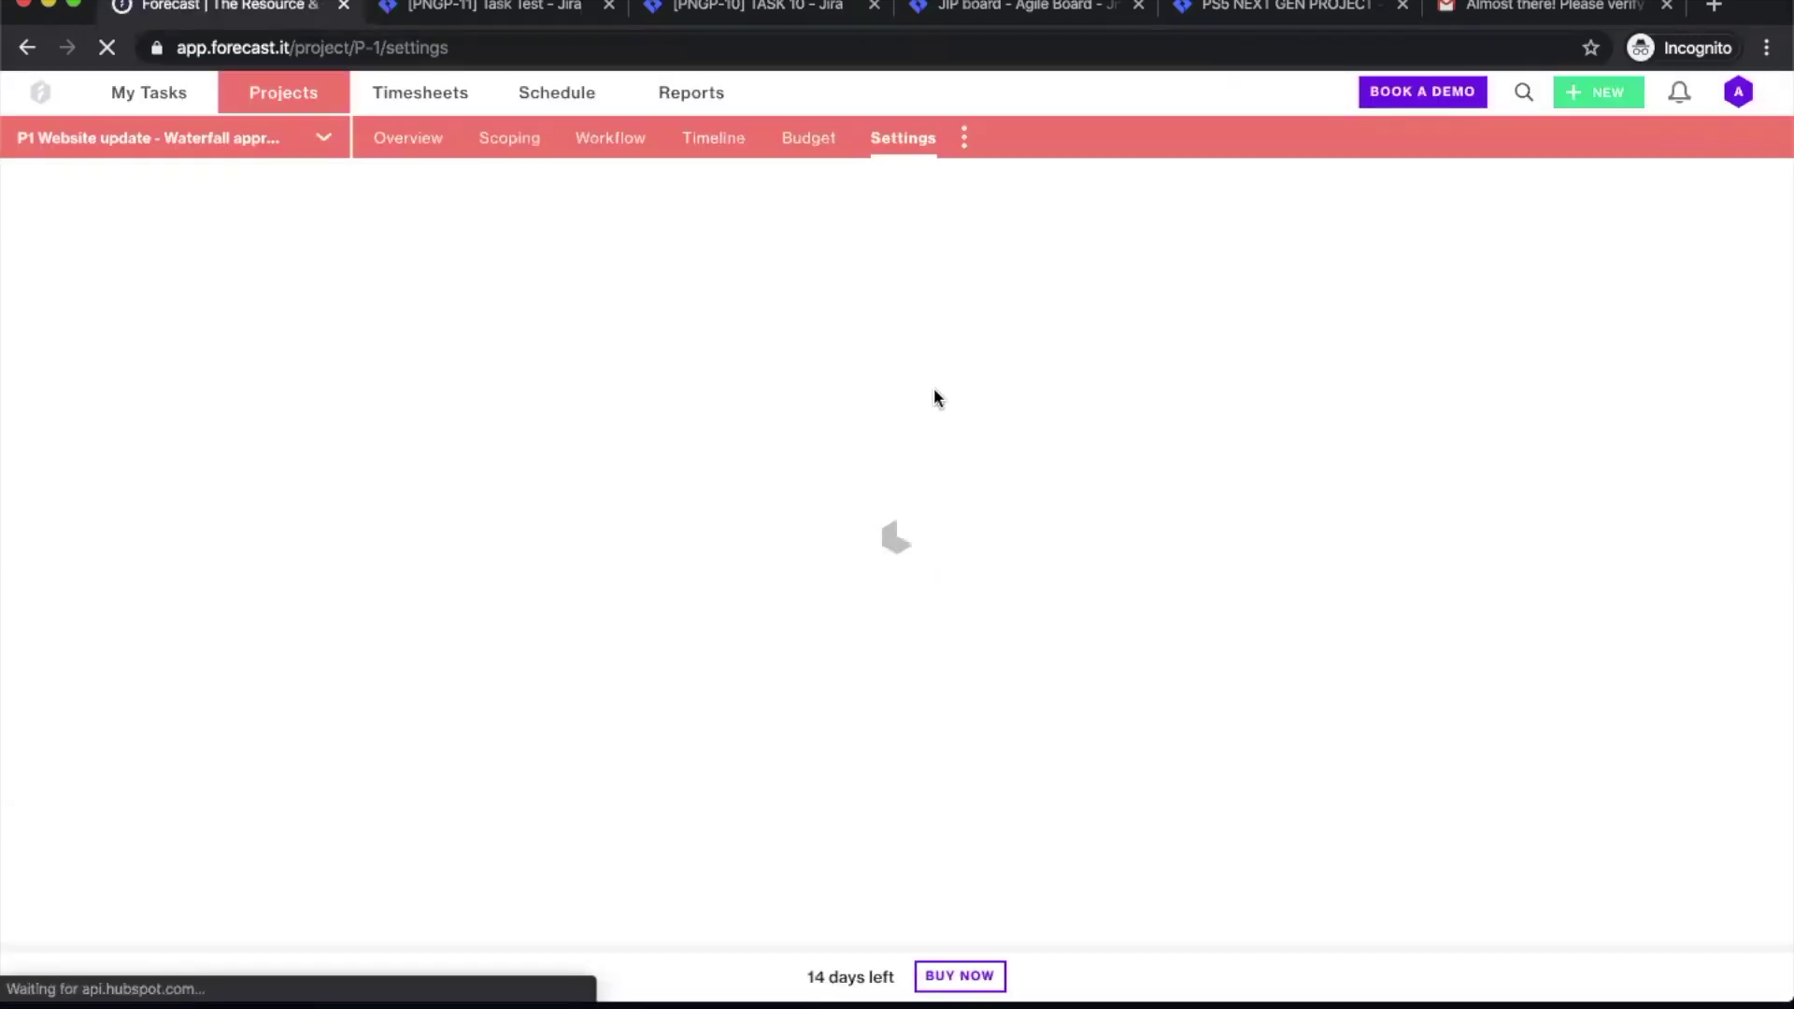
Step: Check the JIRA Cloud entry under Apps & integrations in the Website update project's settings
{"action": "scroll", "coordinate": [933, 388], "scroll_direction": "down", "scroll_amount": 15}
{"action": "scroll", "coordinate": [935, 397], "scroll_direction": "down", "scroll_amount": 4}
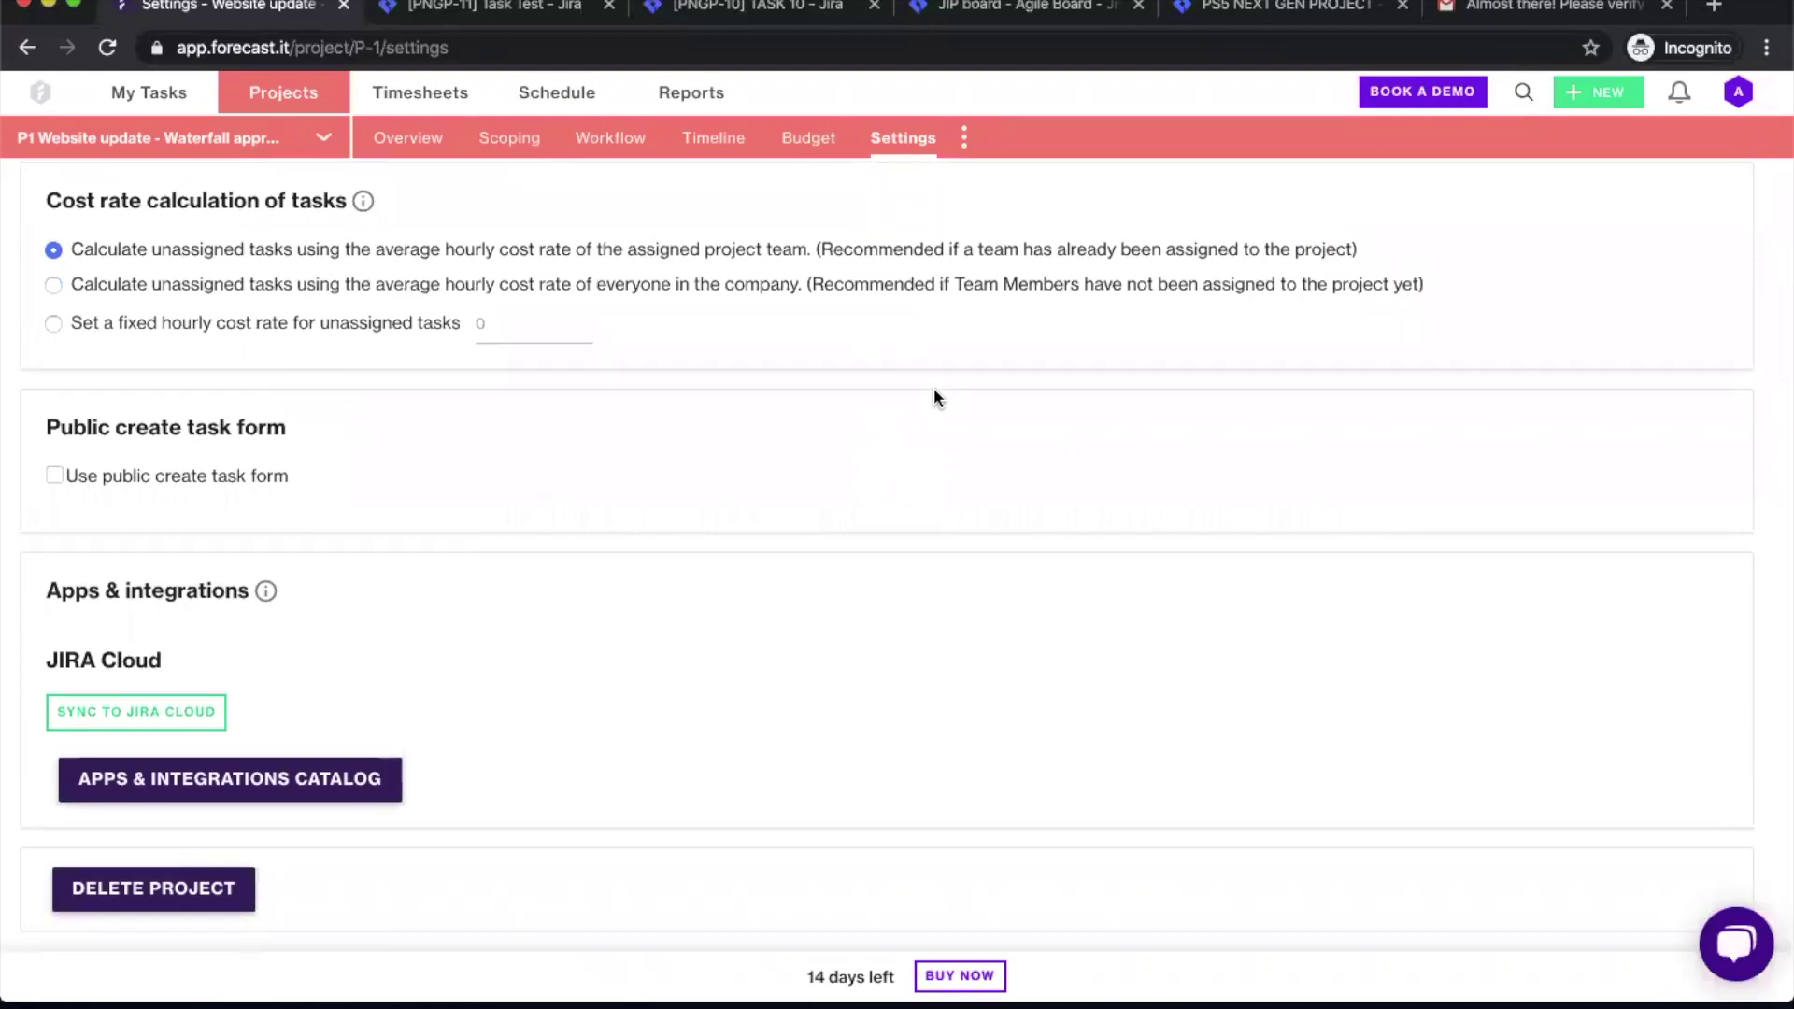
{"action": "scroll", "coordinate": [937, 397], "scroll_direction": "up", "scroll_amount": 15}
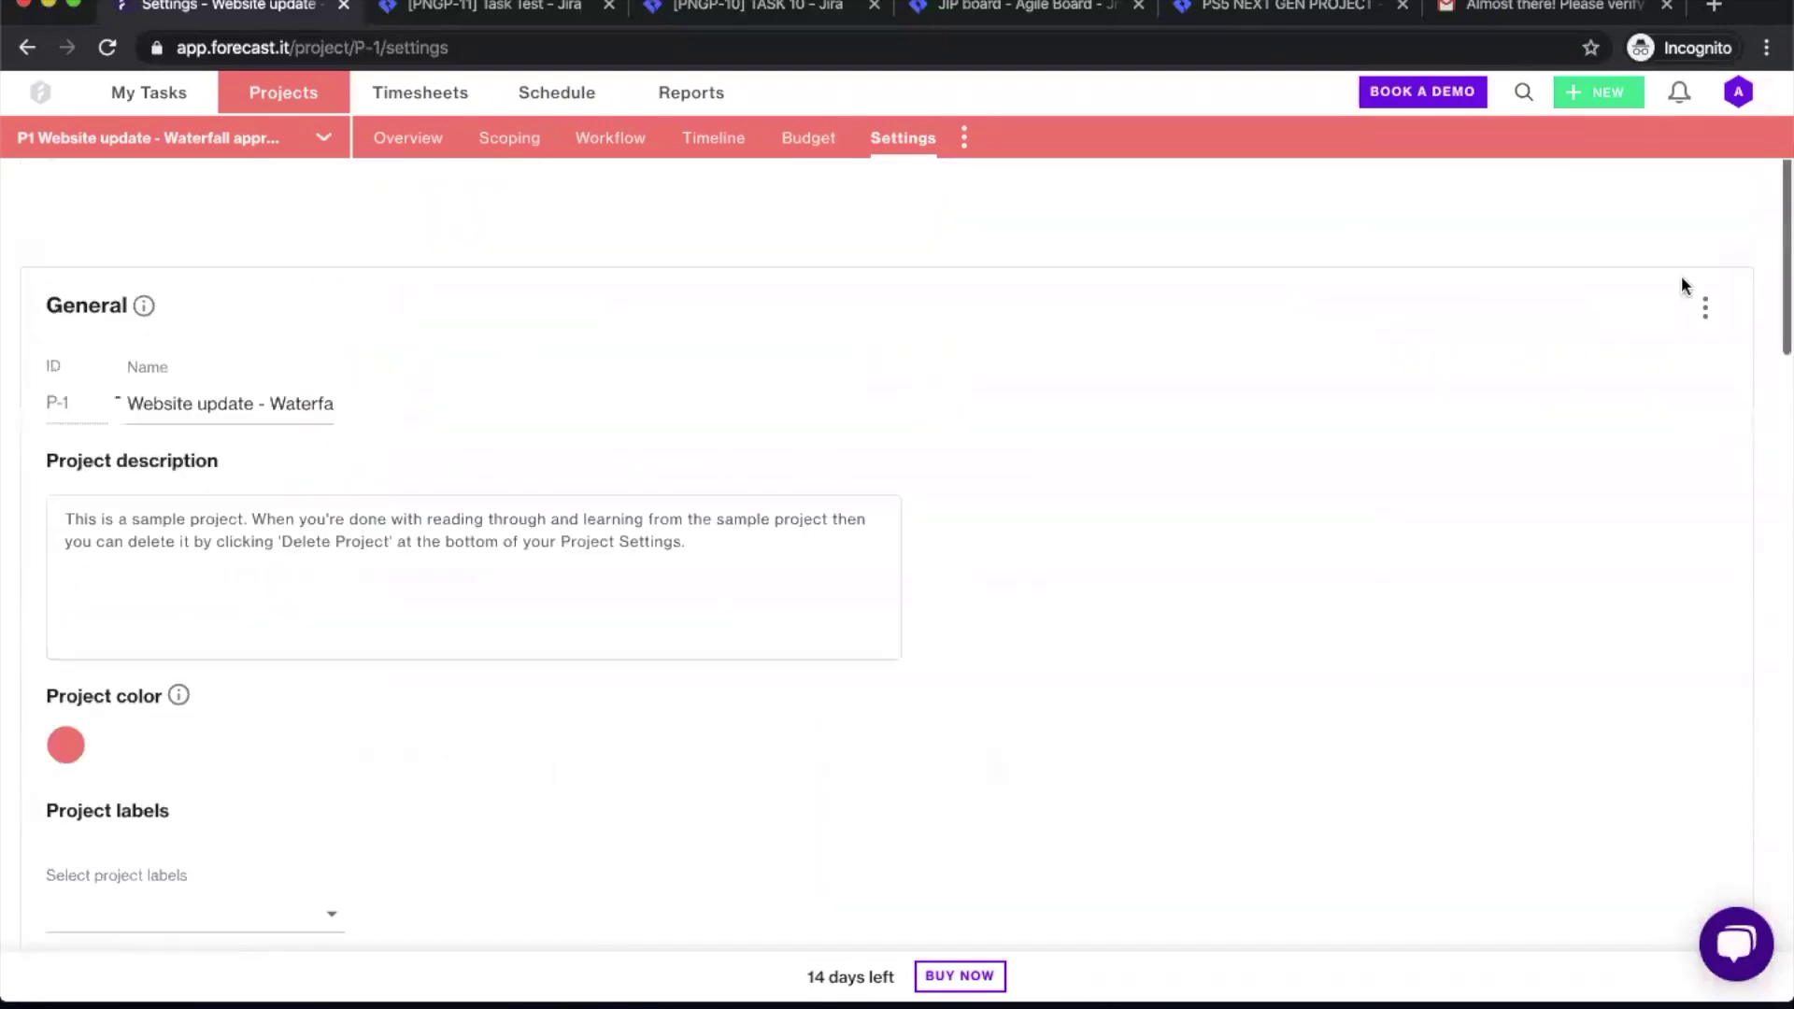
Step: Open the Jira integration from the admin integrations catalog and go to its option for disconnecting the account from Jira
{"action": "left_click", "coordinate": [1740, 96]}
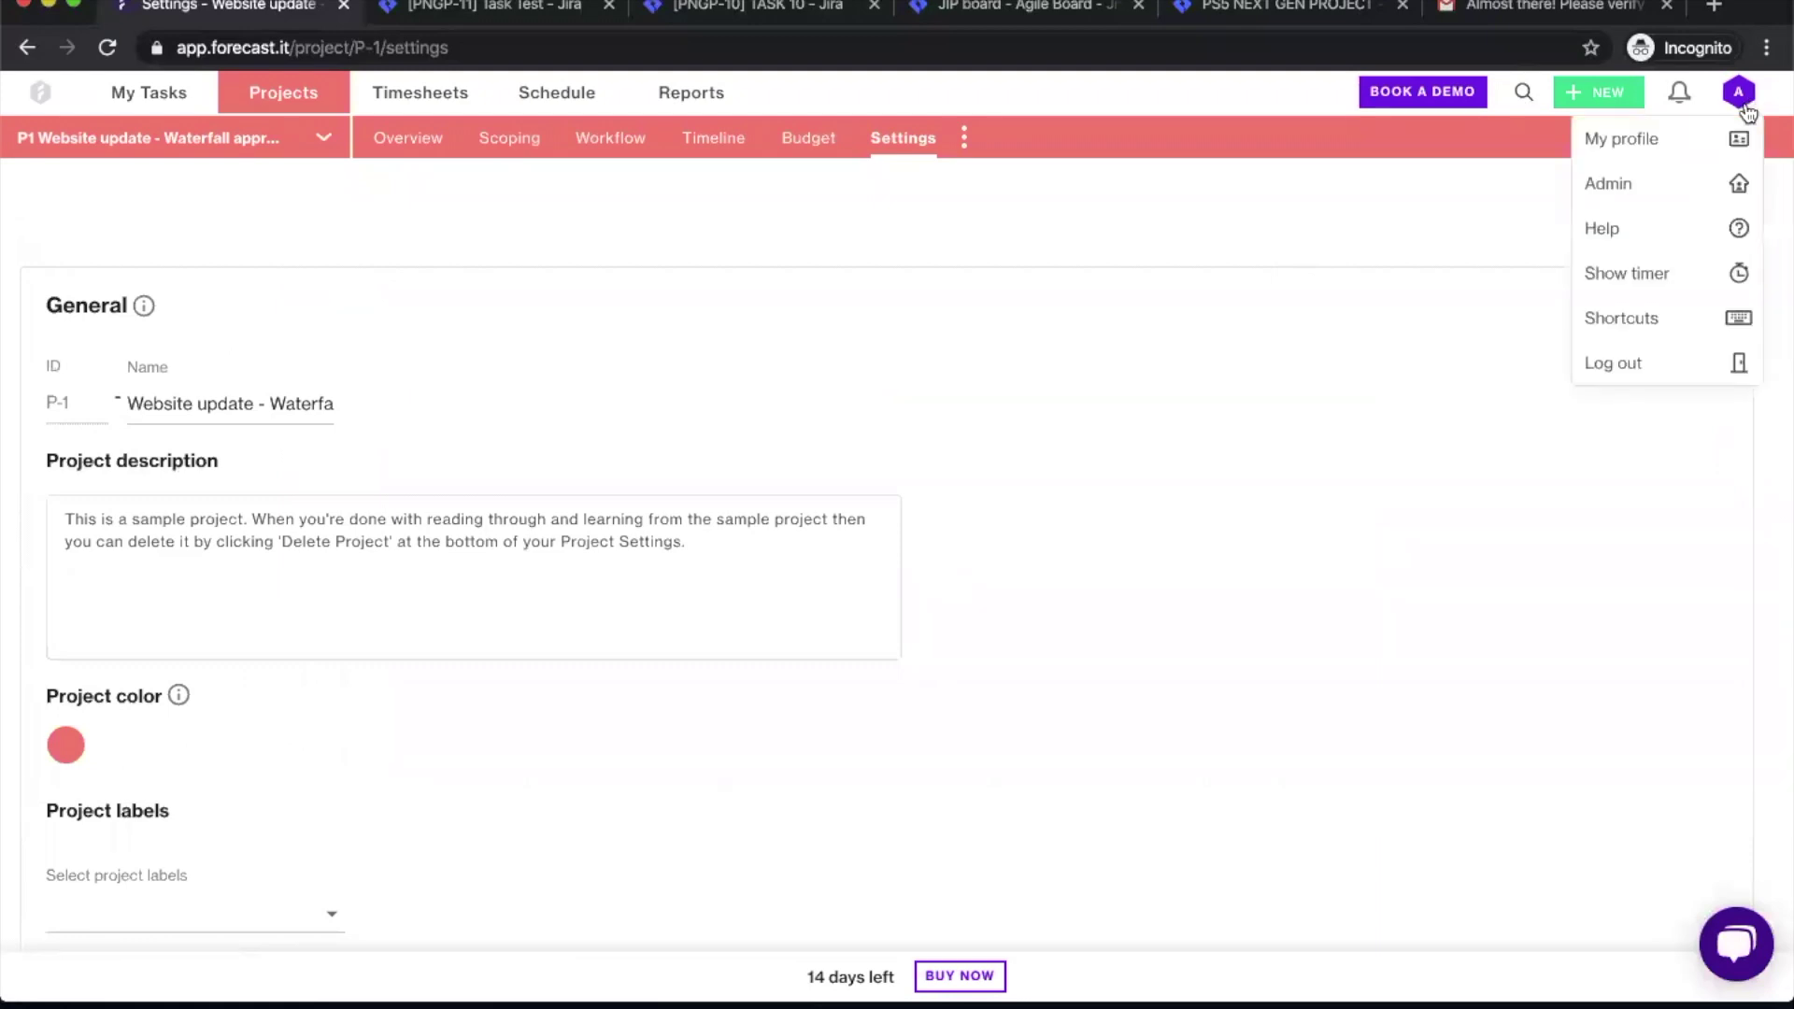
{"action": "left_click", "coordinate": [1659, 193]}
{"action": "left_click", "coordinate": [1474, 148]}
{"action": "scroll", "coordinate": [1122, 559], "scroll_direction": "down", "scroll_amount": 15}
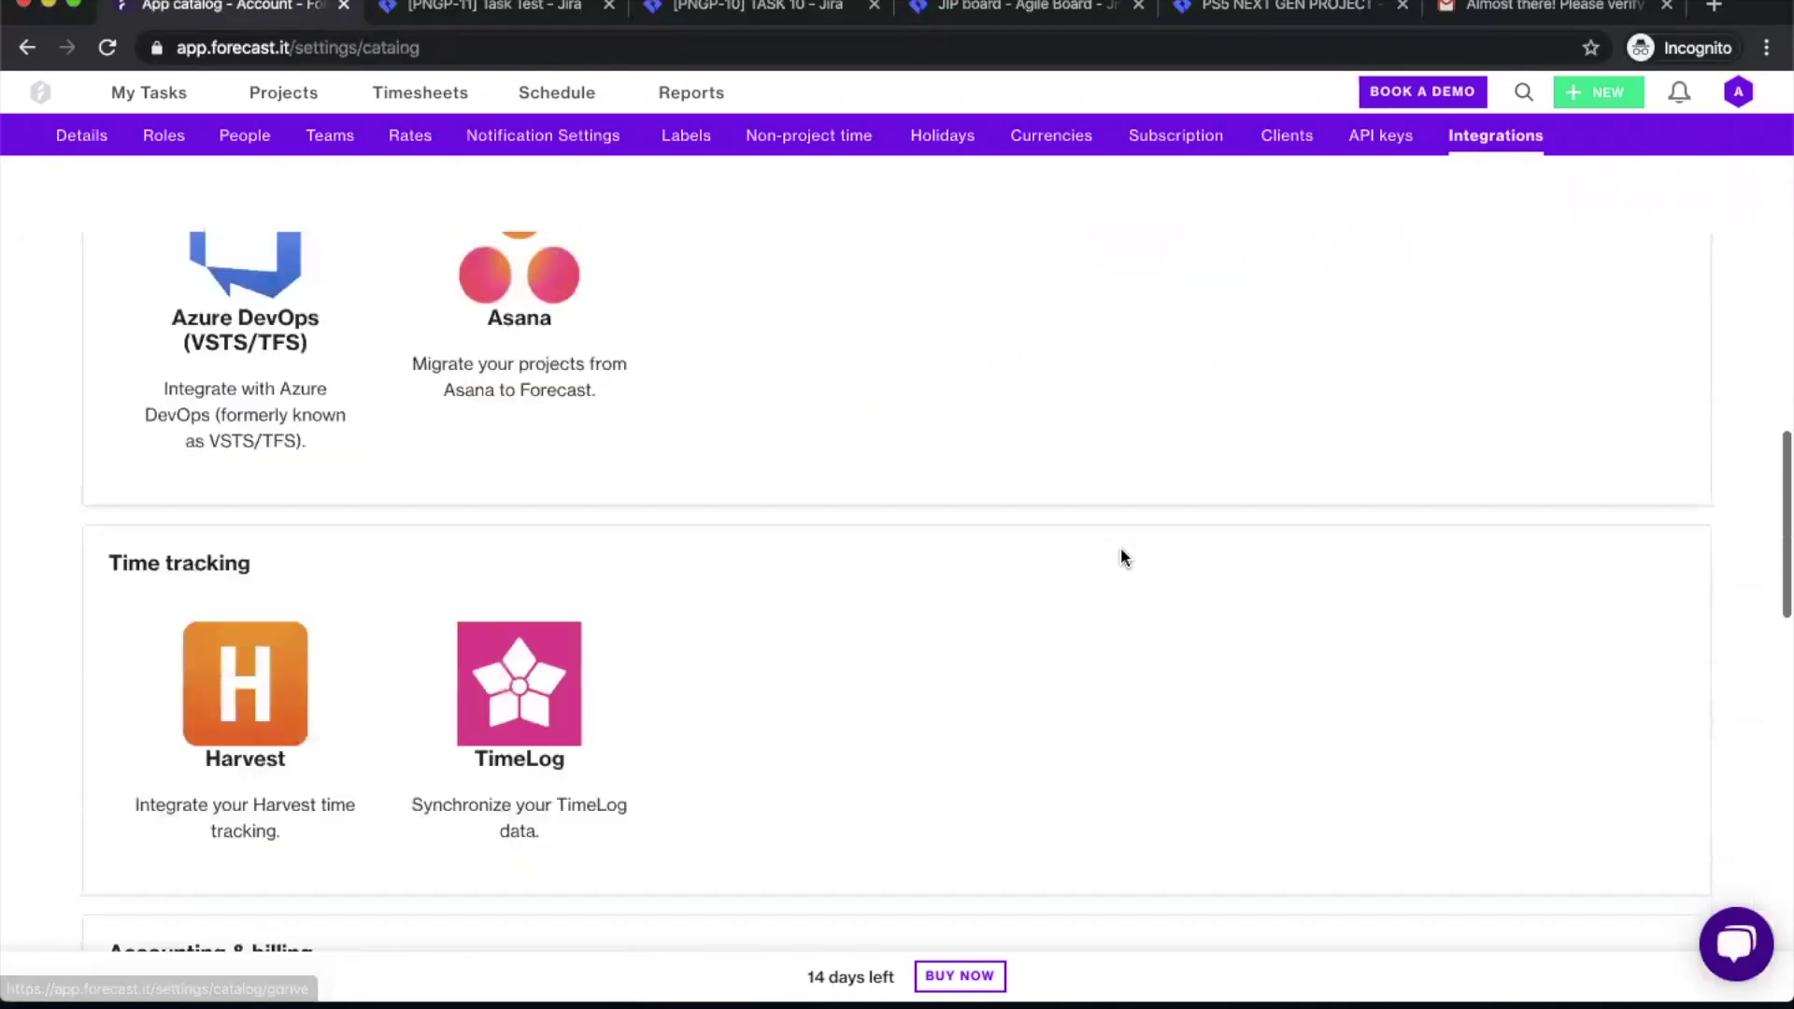
{"action": "scroll", "coordinate": [1122, 558], "scroll_direction": "down", "scroll_amount": 9}
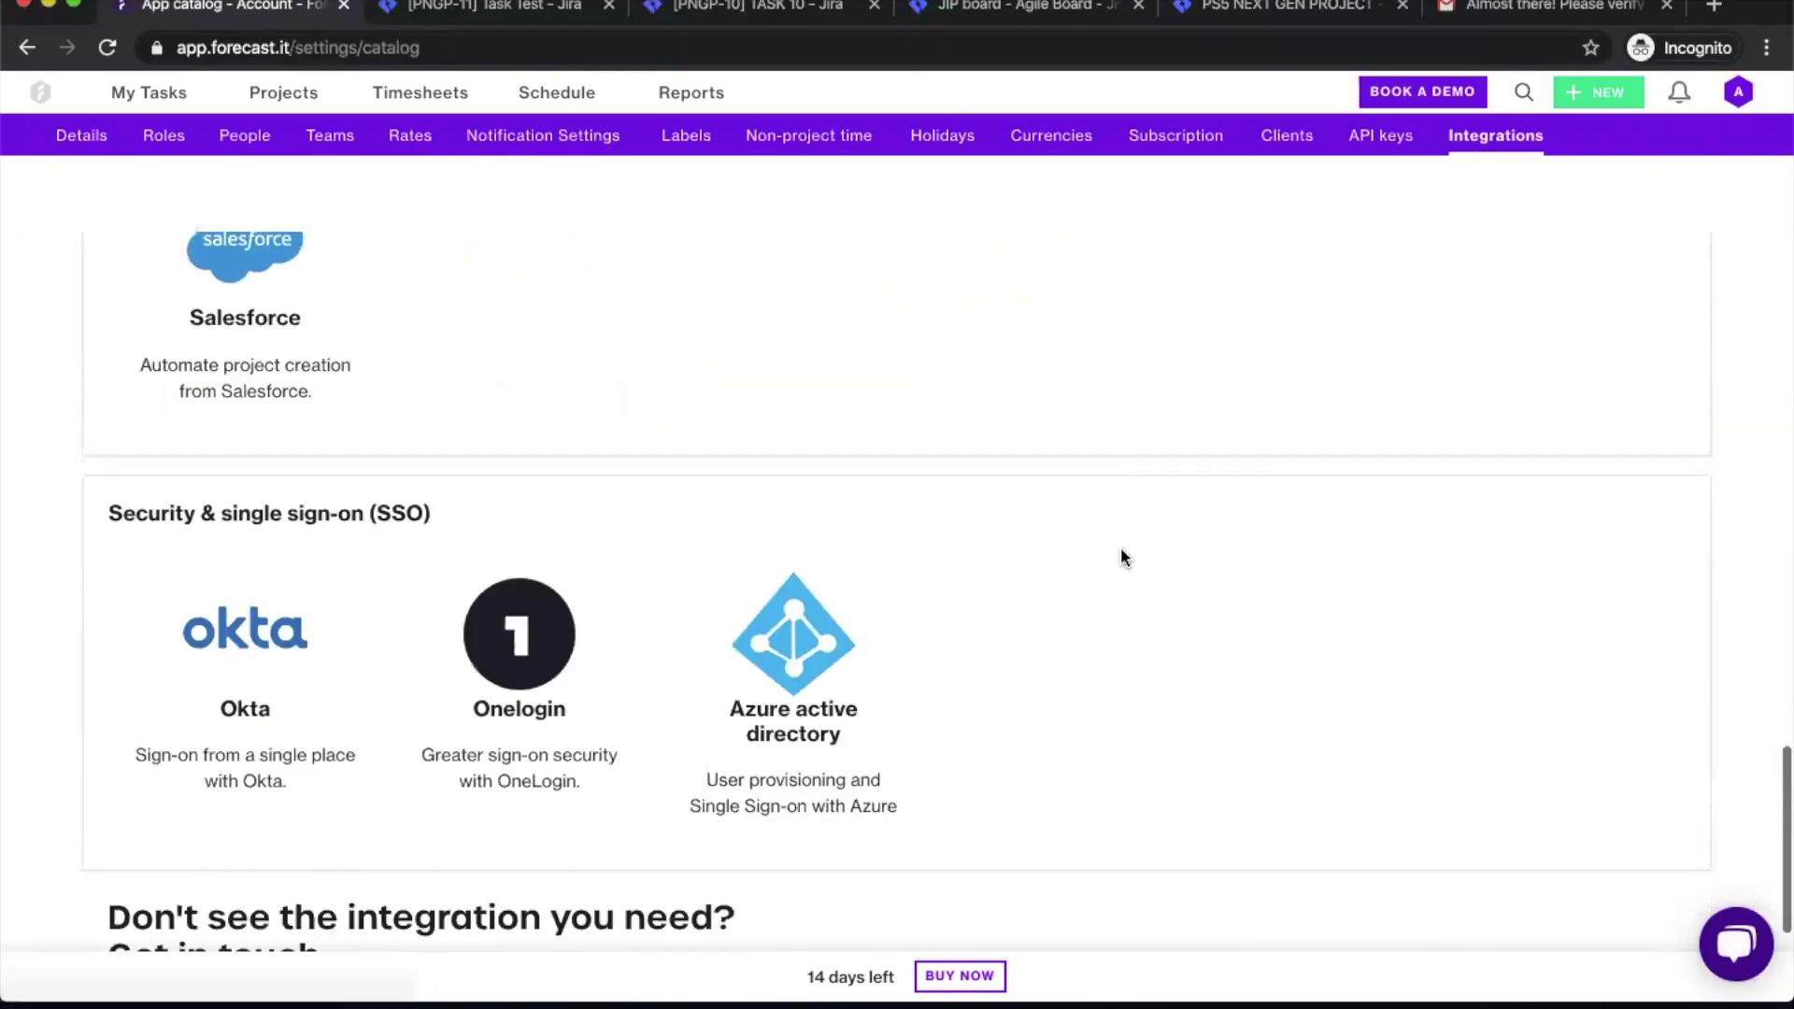
{"action": "scroll", "coordinate": [1119, 547], "scroll_direction": "up", "scroll_amount": 10}
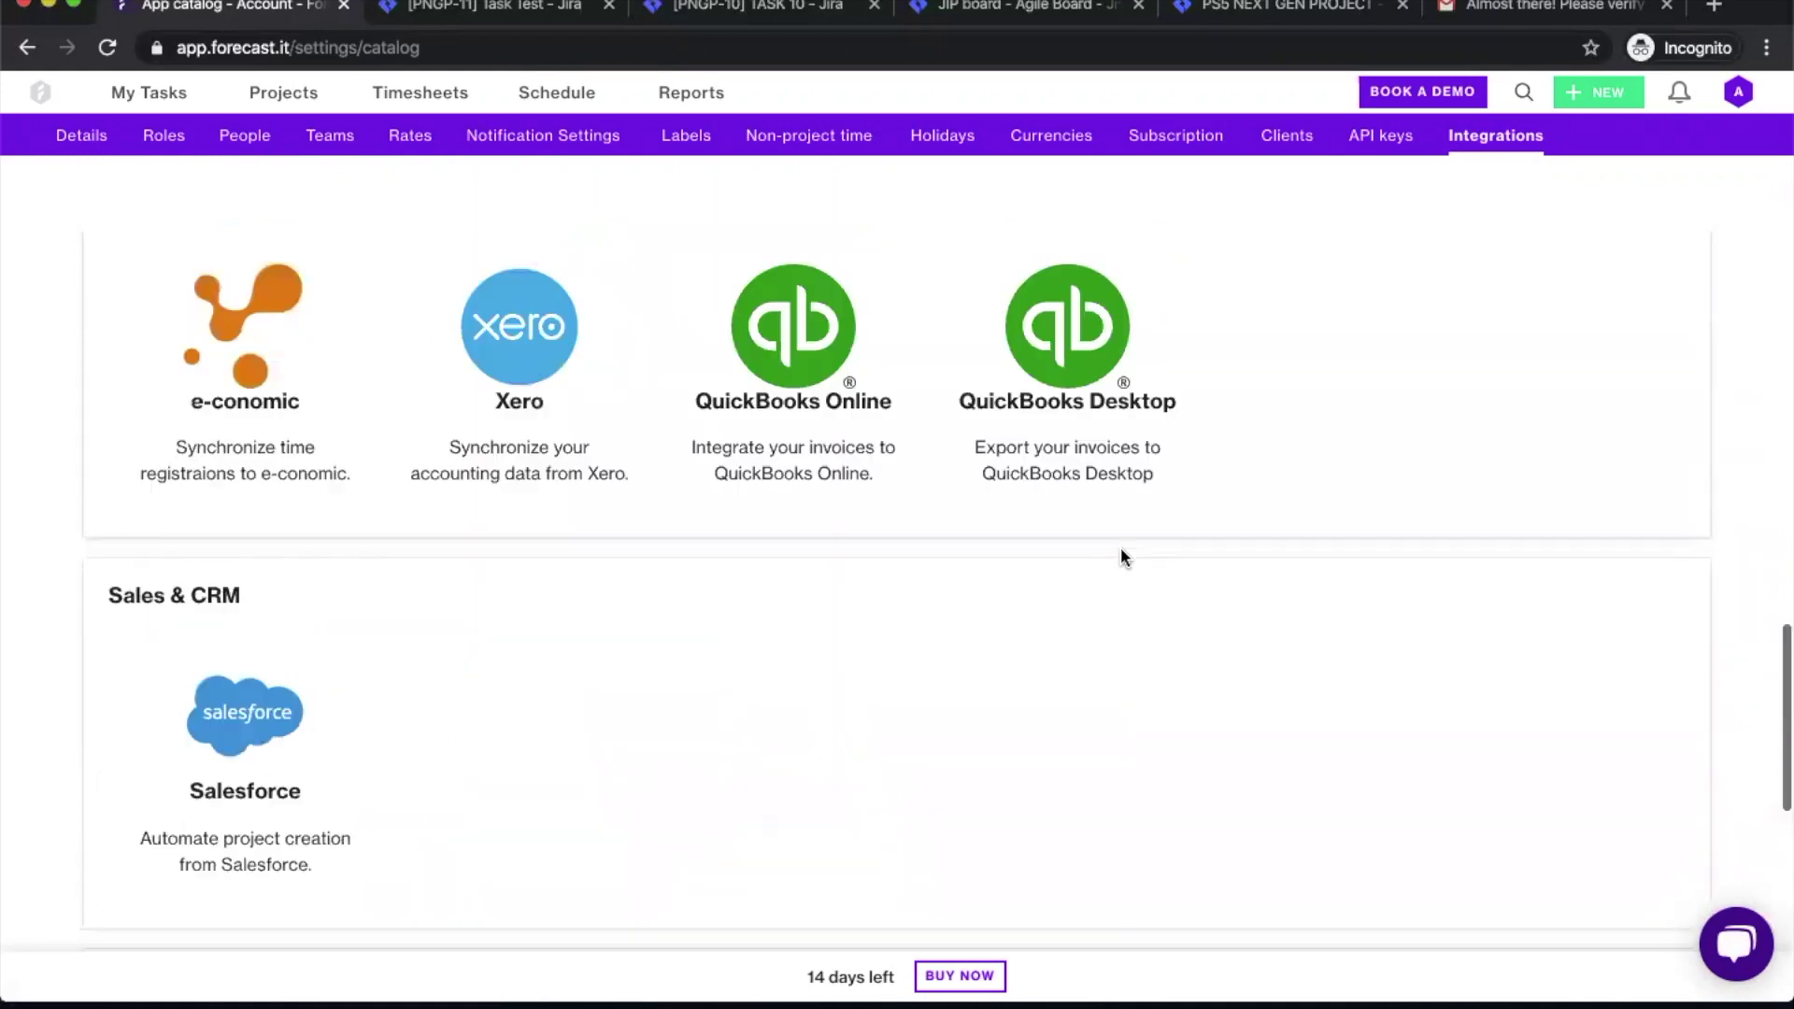
{"action": "left_click", "coordinate": [521, 325]}
{"action": "scroll", "coordinate": [889, 541], "scroll_direction": "down", "scroll_amount": 8}
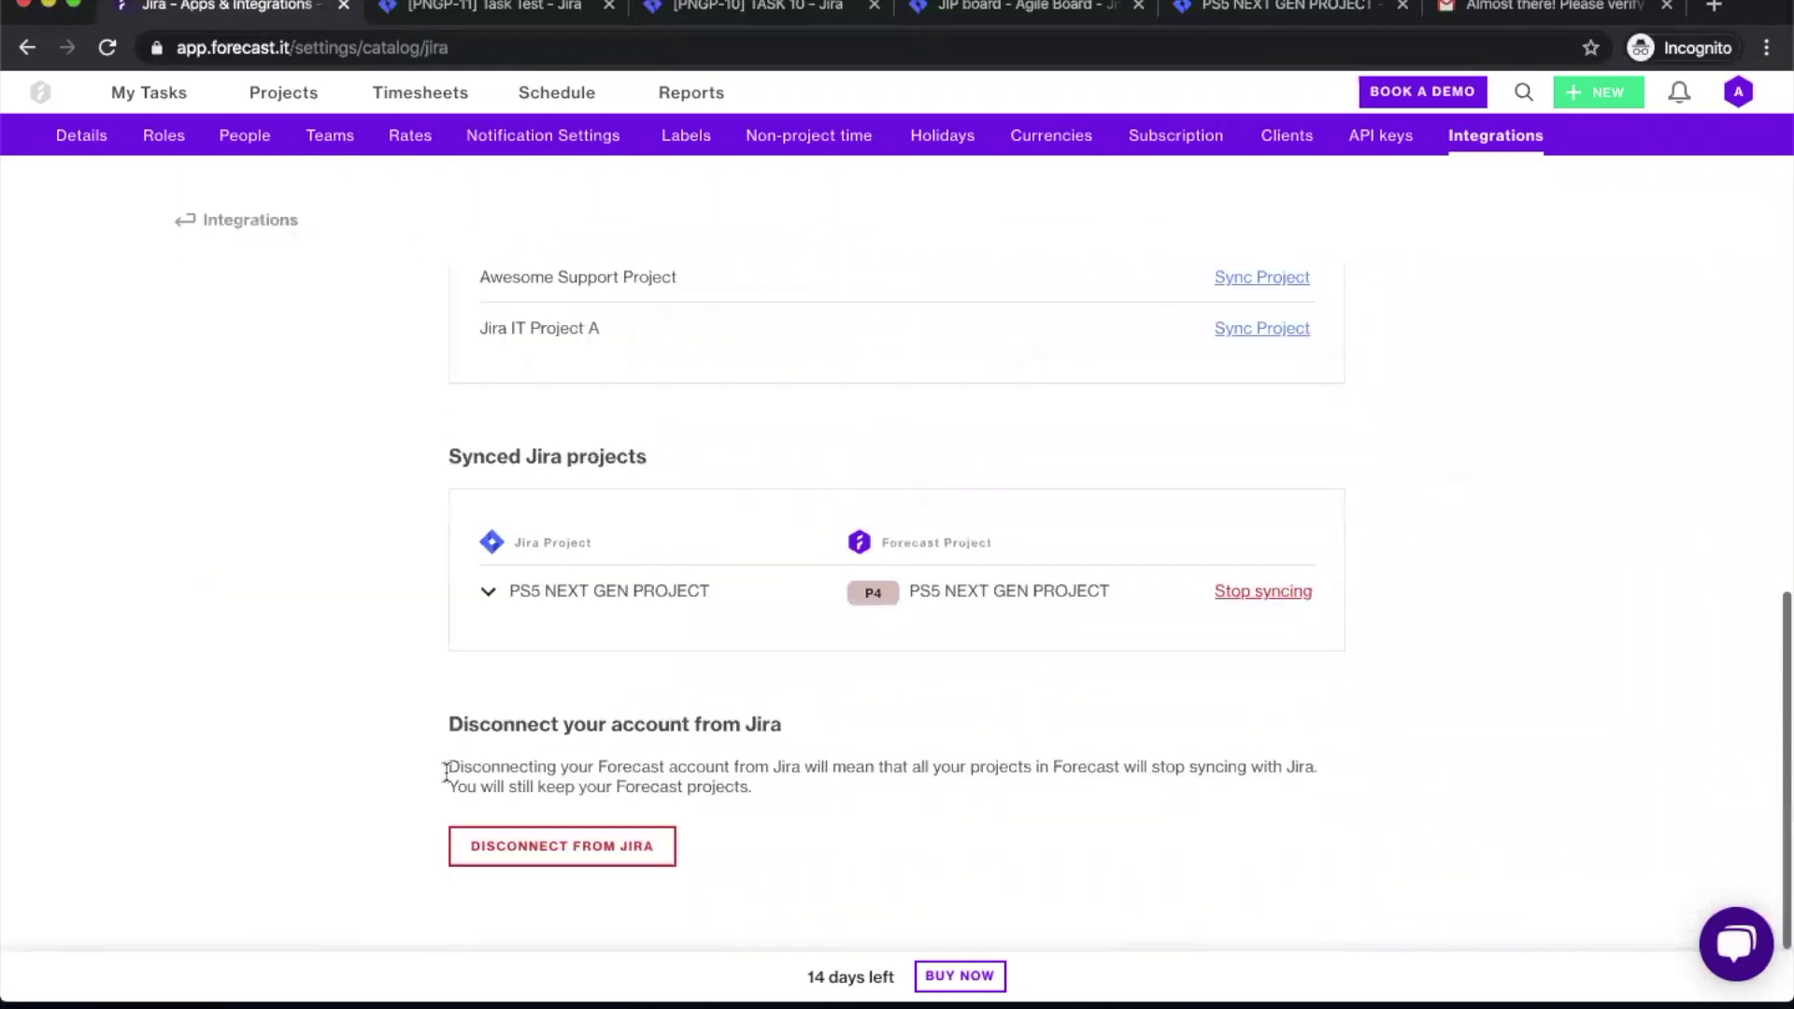
Step: Highlight and read the note on what happens to Forecast projects when the account is disconnected from Jira
{"action": "left_click_drag", "start_coordinate": [447, 787], "coordinate": [572, 773]}
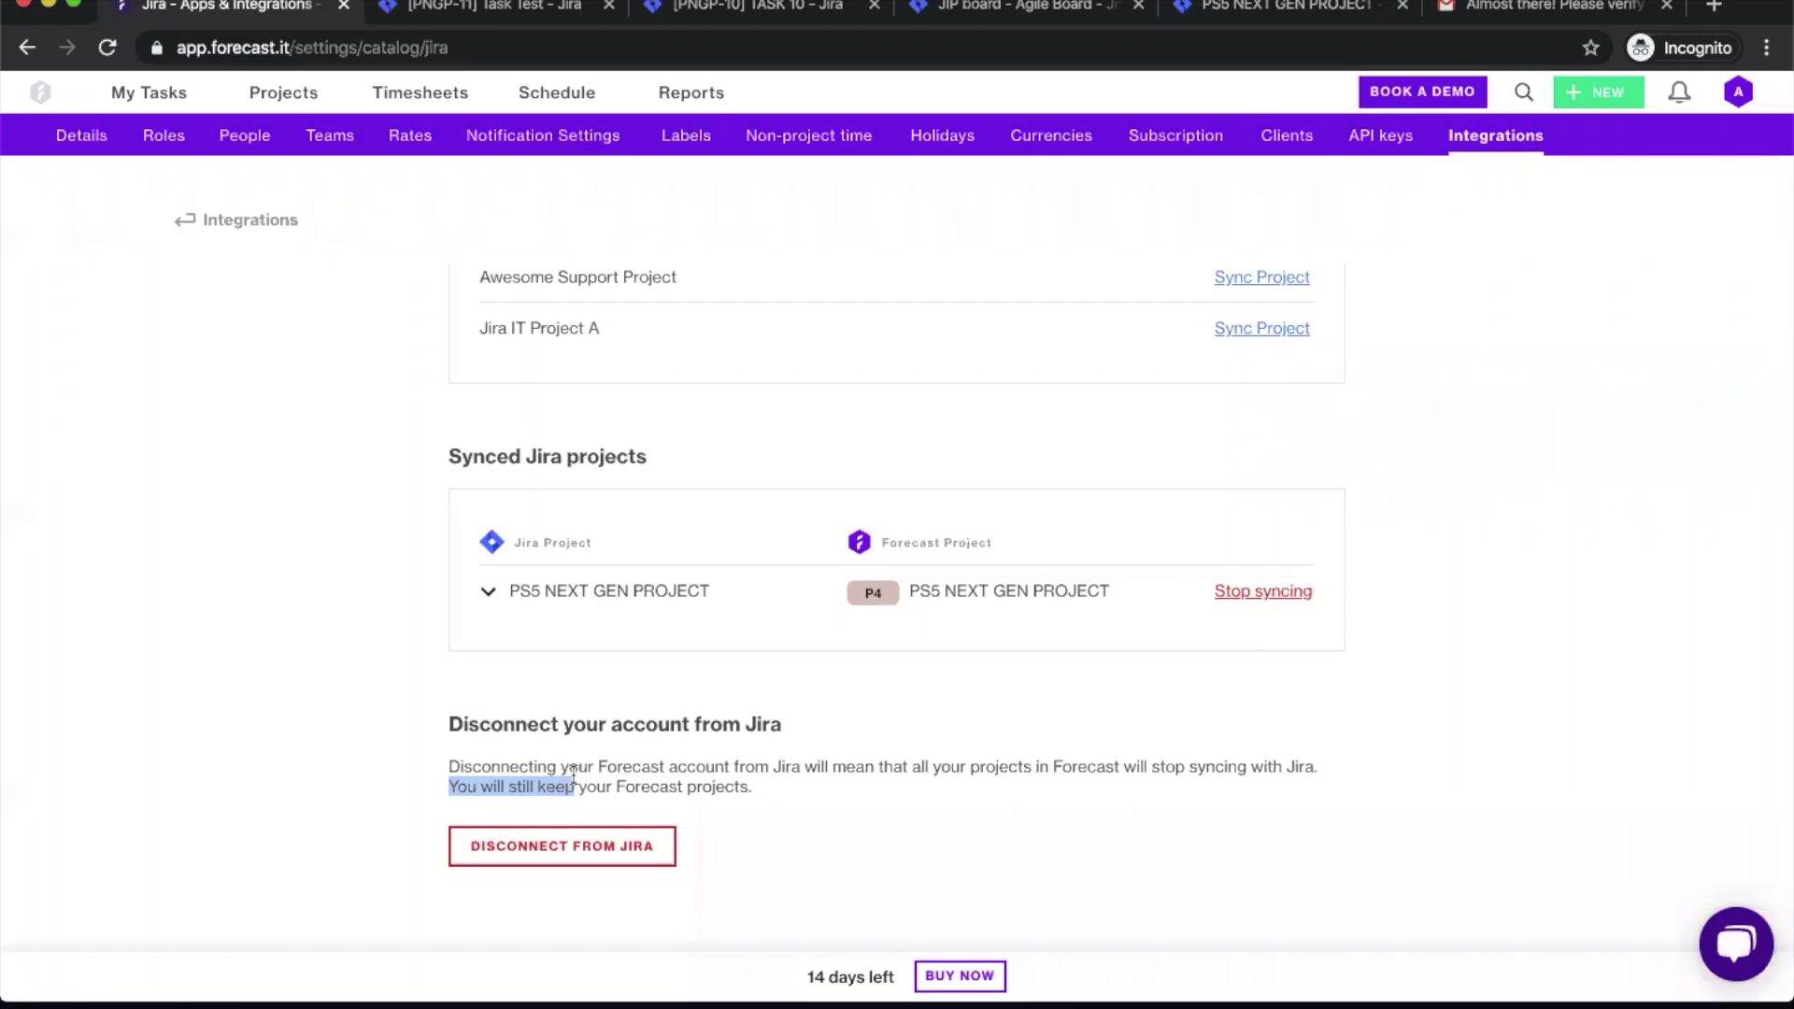
{"action": "left_click", "coordinate": [645, 787]}
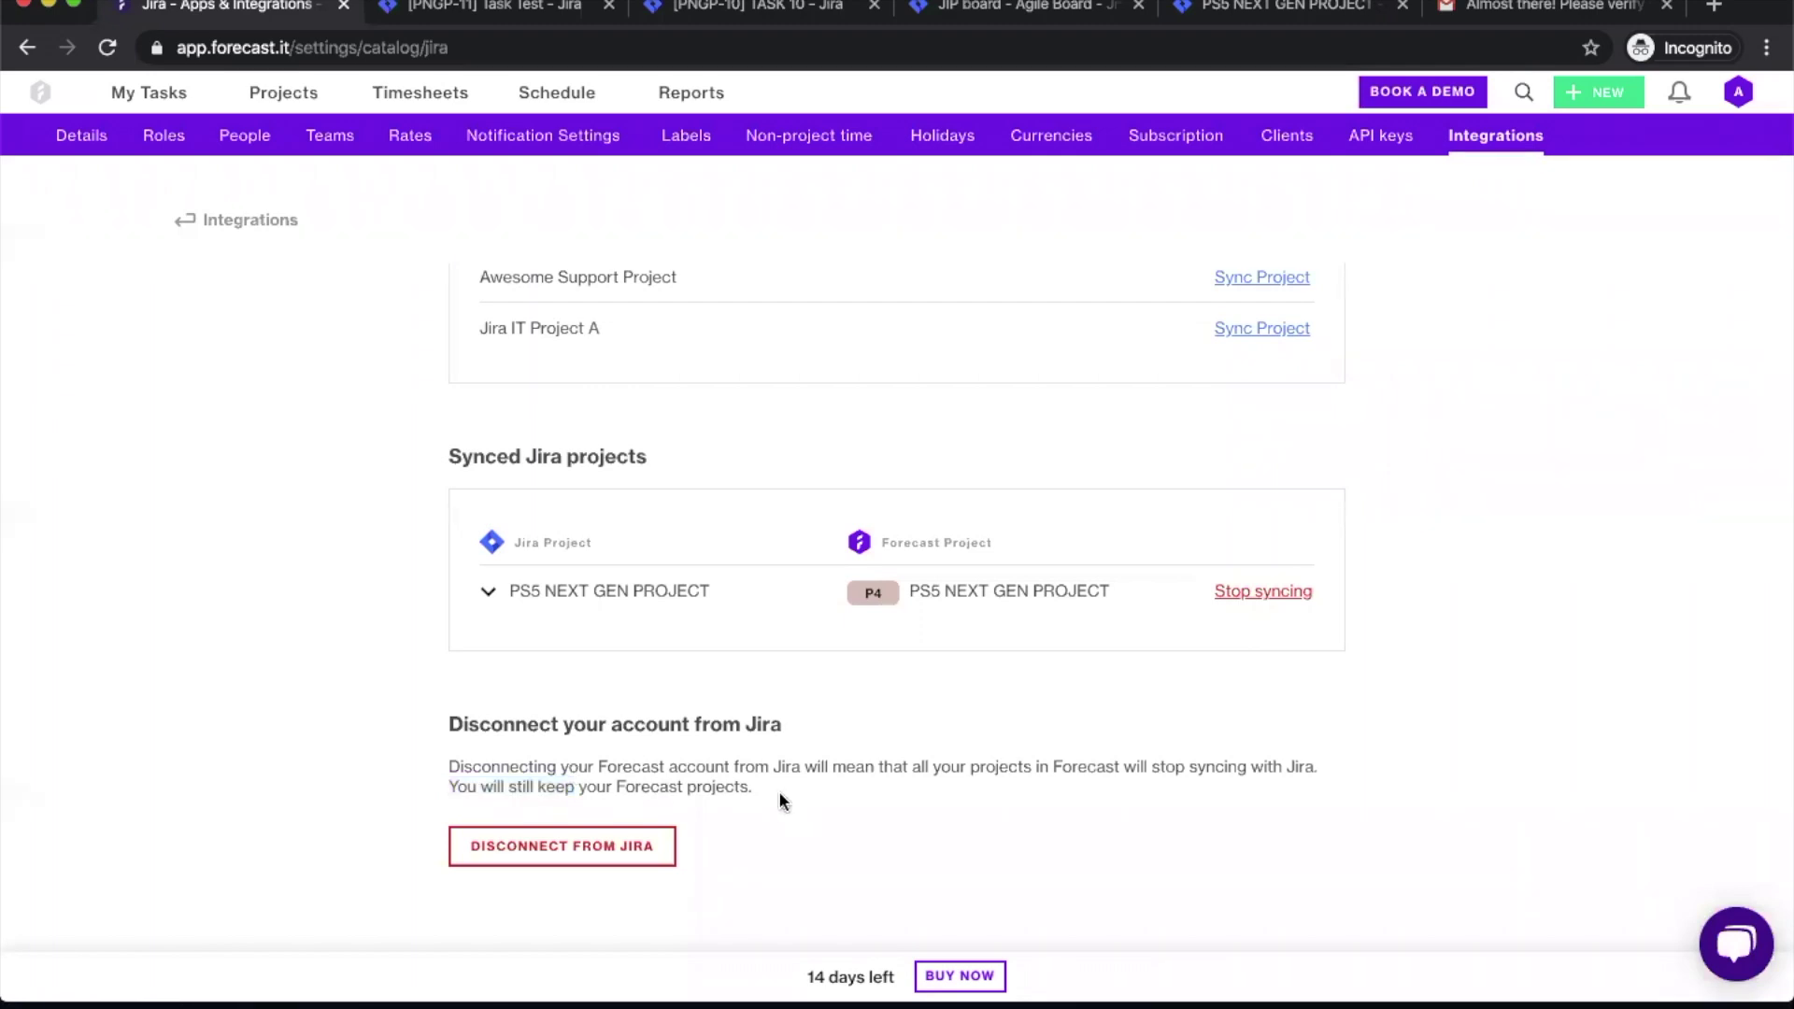
{"action": "left_click_drag", "start_coordinate": [753, 800], "coordinate": [446, 777]}
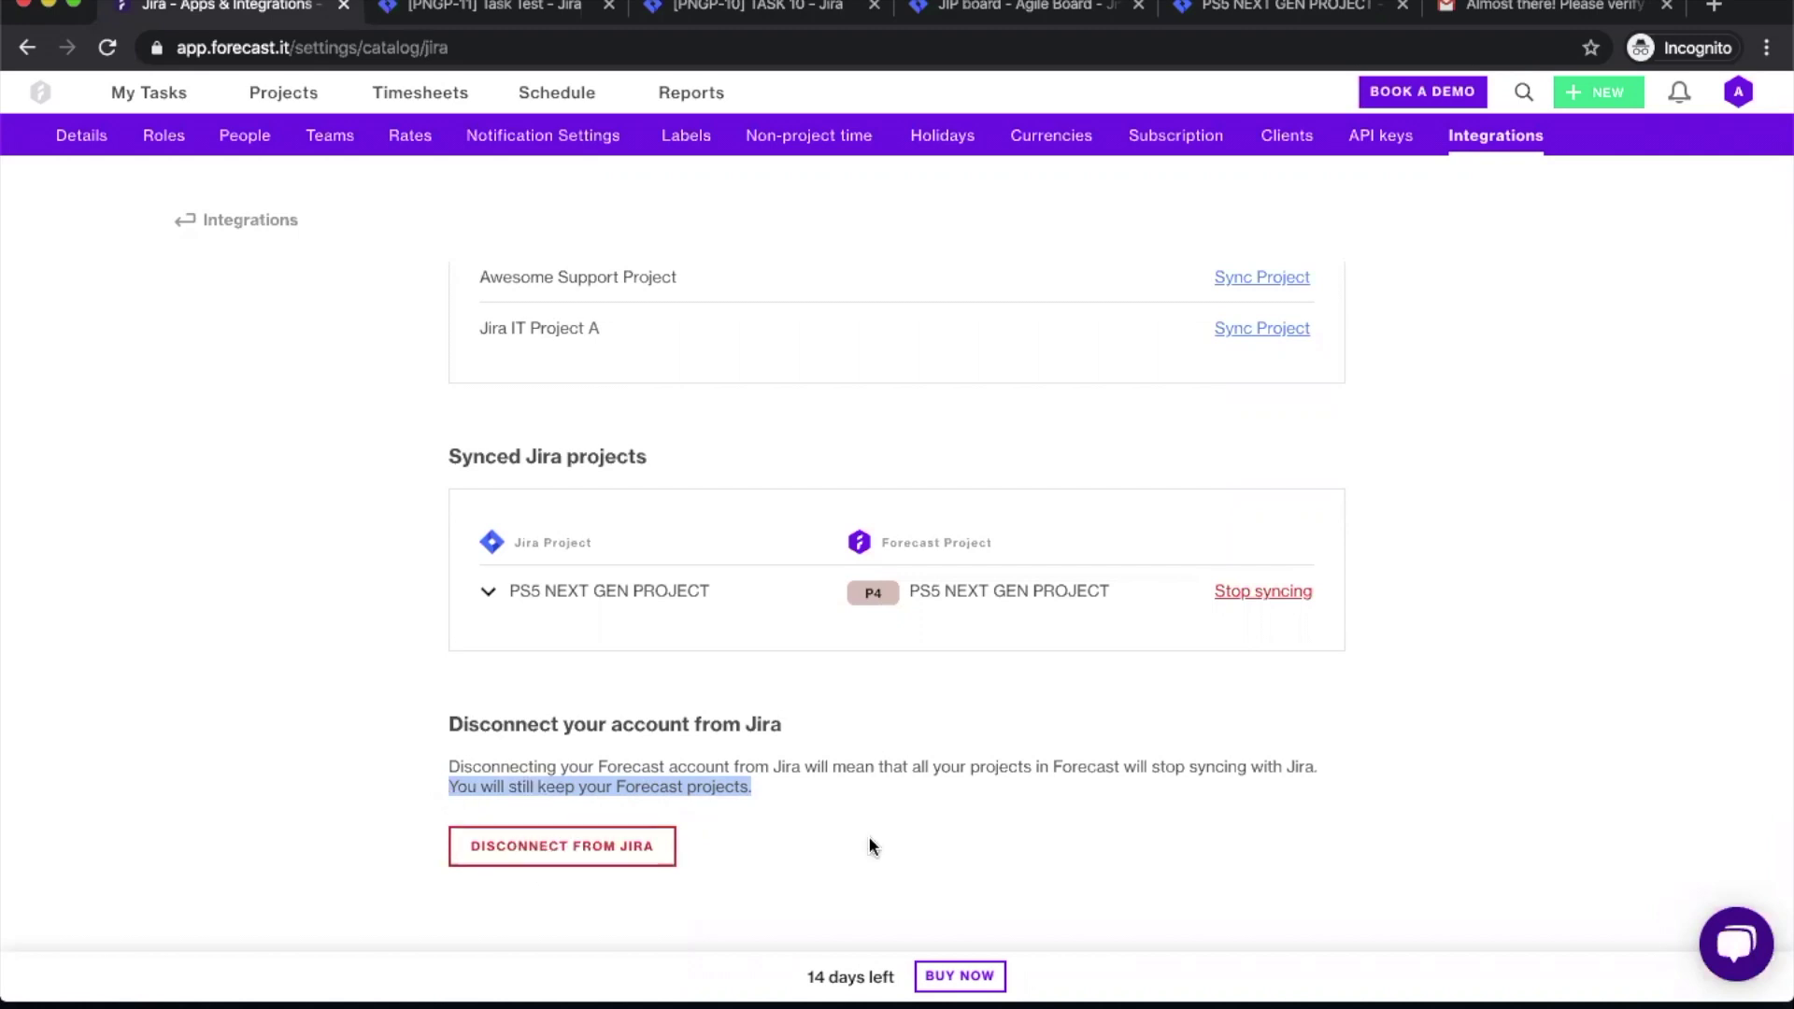
{"action": "left_click", "coordinate": [408, 312]}
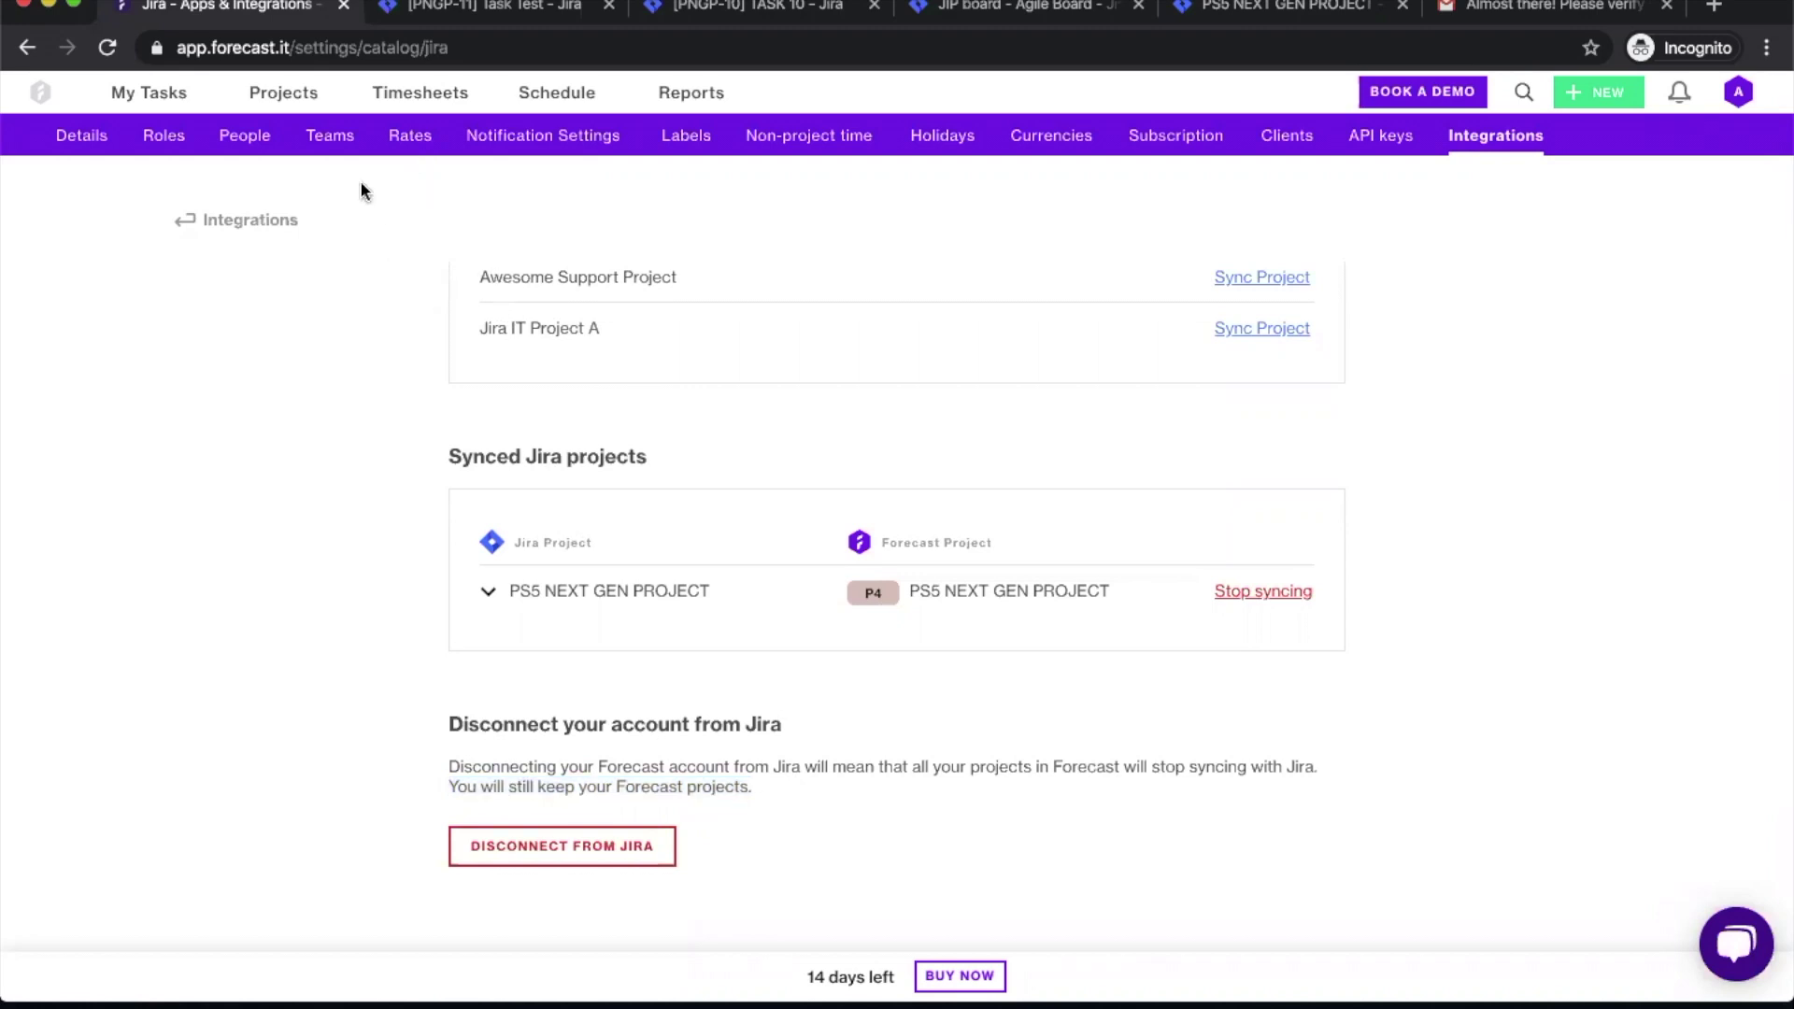
Step: Open the Jira unlink confirmation in PS5 NEXT GEN PROJECT's settings, read its consequences and cancel it
{"action": "left_click", "coordinate": [297, 115]}
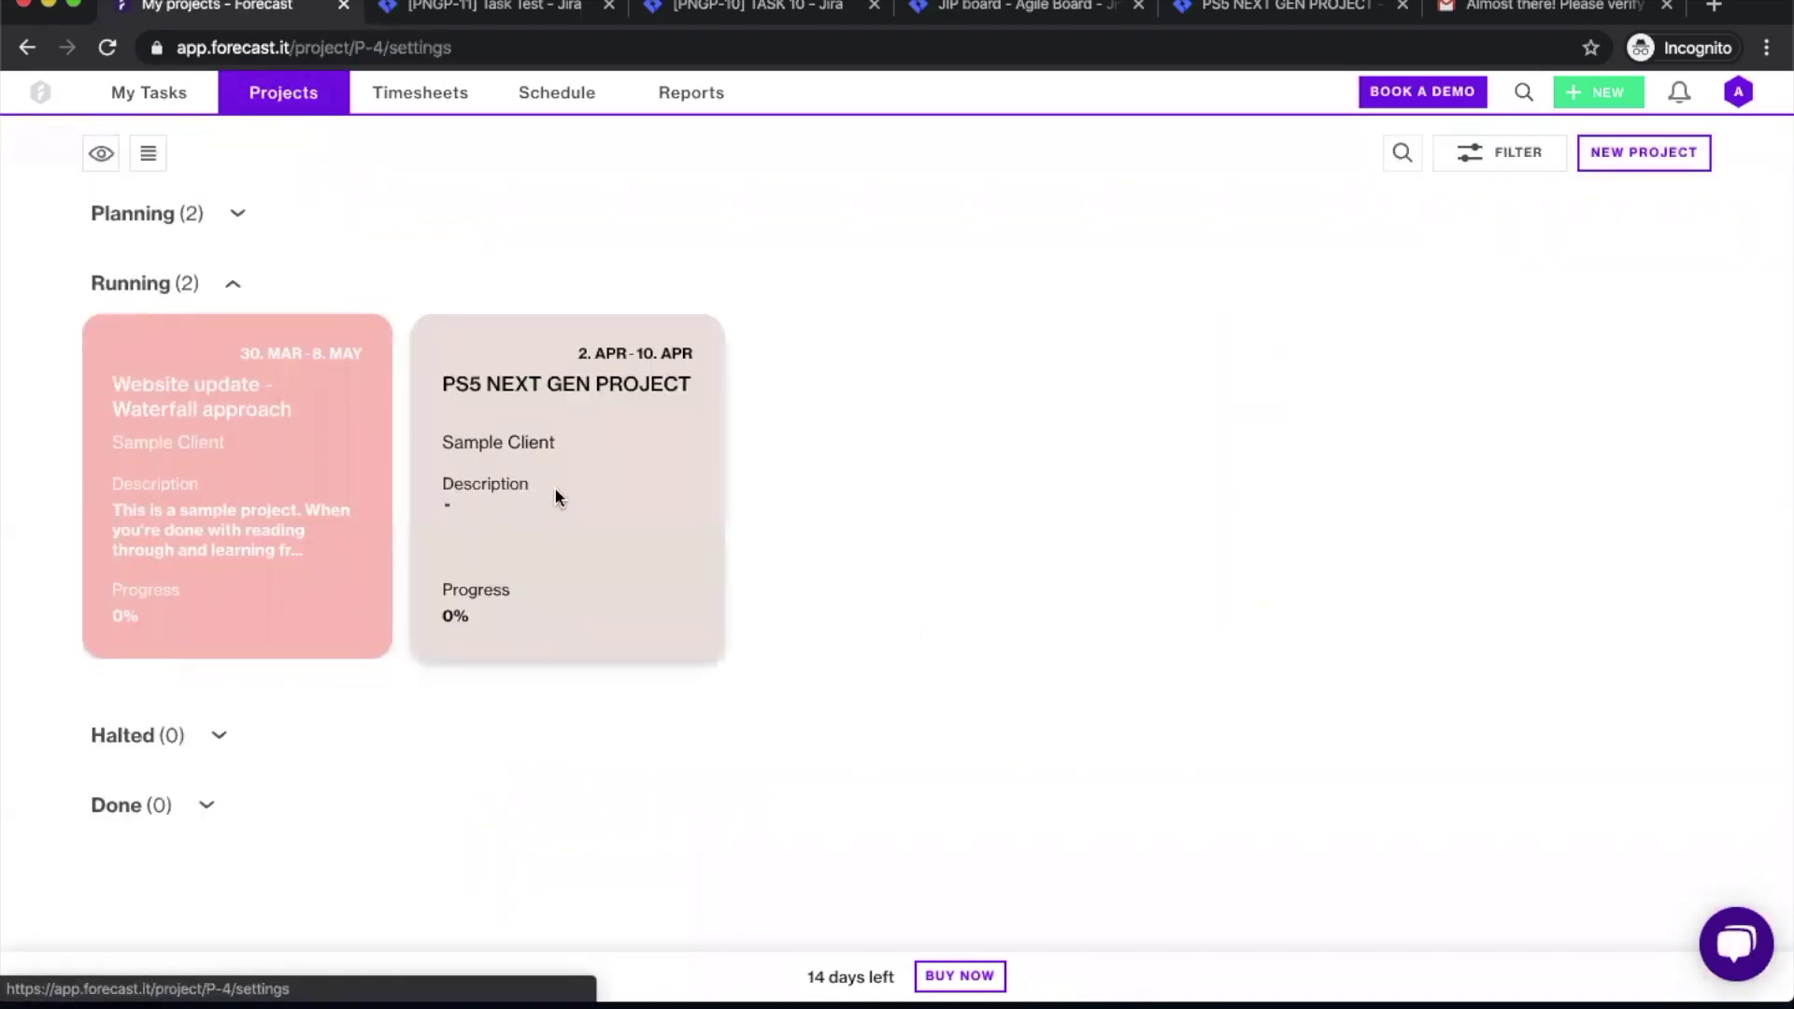
{"action": "left_click", "coordinate": [557, 496]}
{"action": "scroll", "coordinate": [557, 496], "scroll_direction": "down", "scroll_amount": 15}
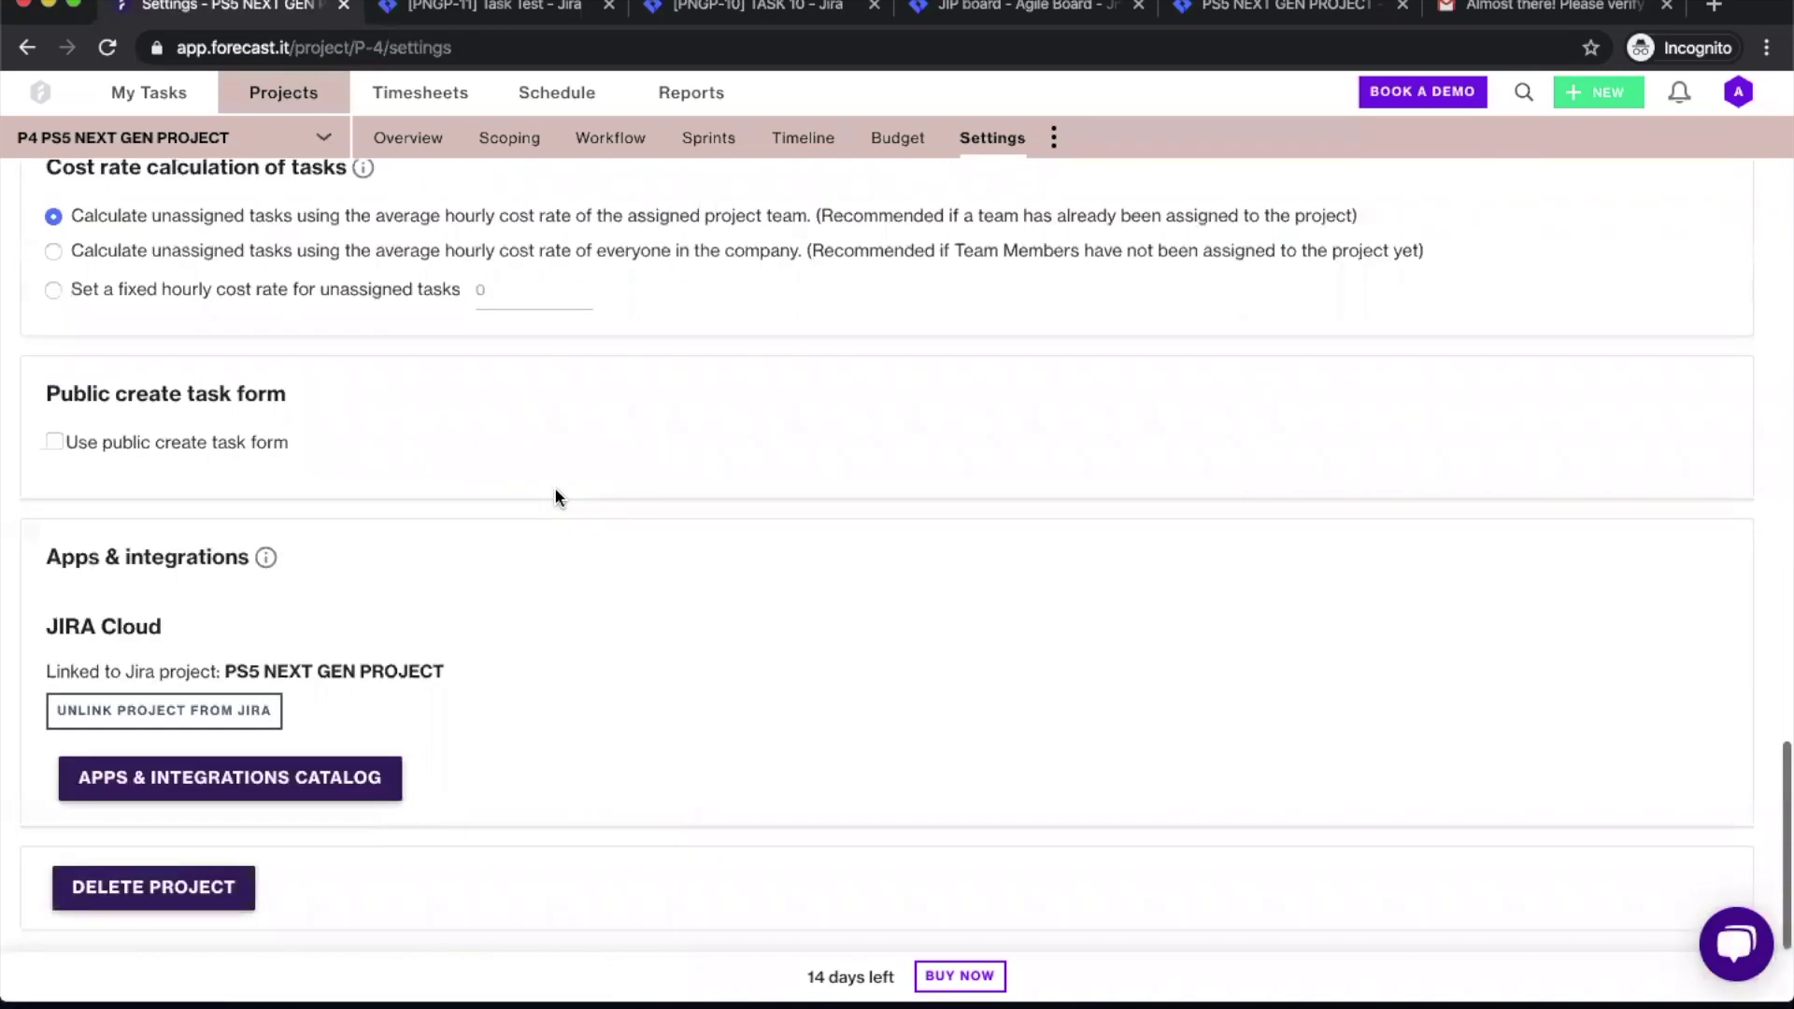
{"action": "left_click", "coordinate": [154, 722]}
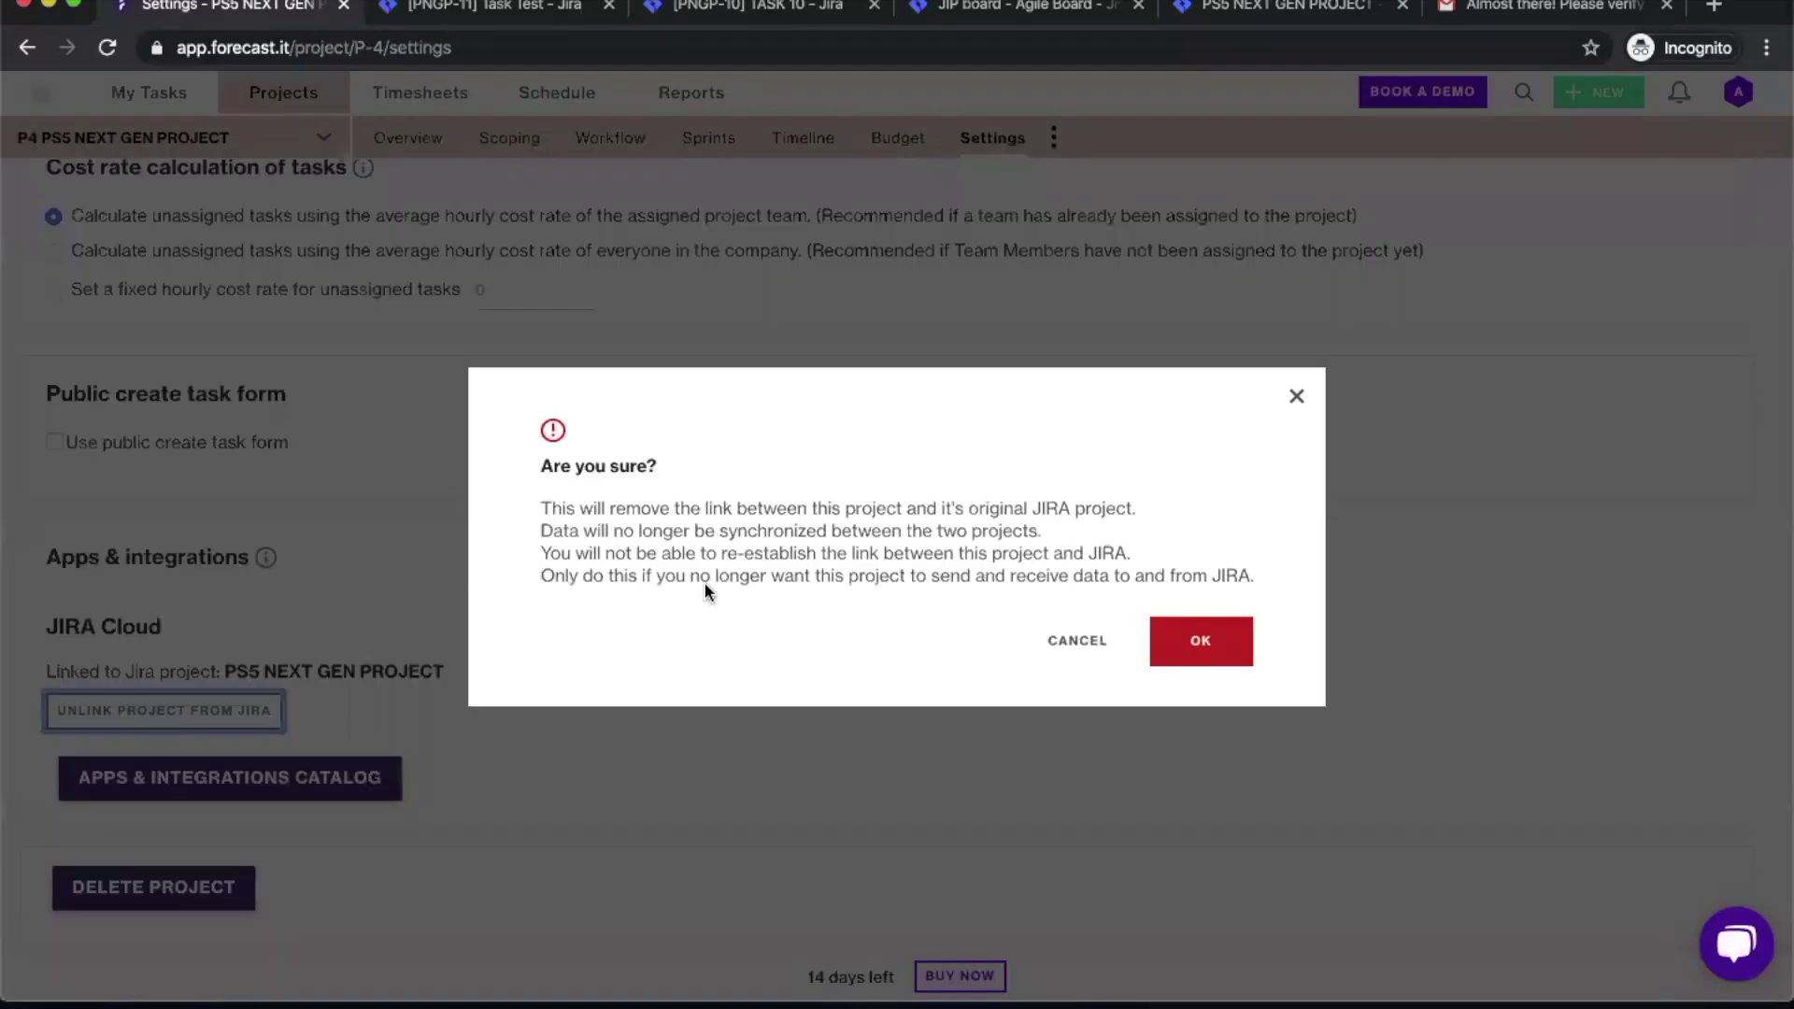
{"action": "left_click_drag", "start_coordinate": [541, 508], "coordinate": [738, 537]}
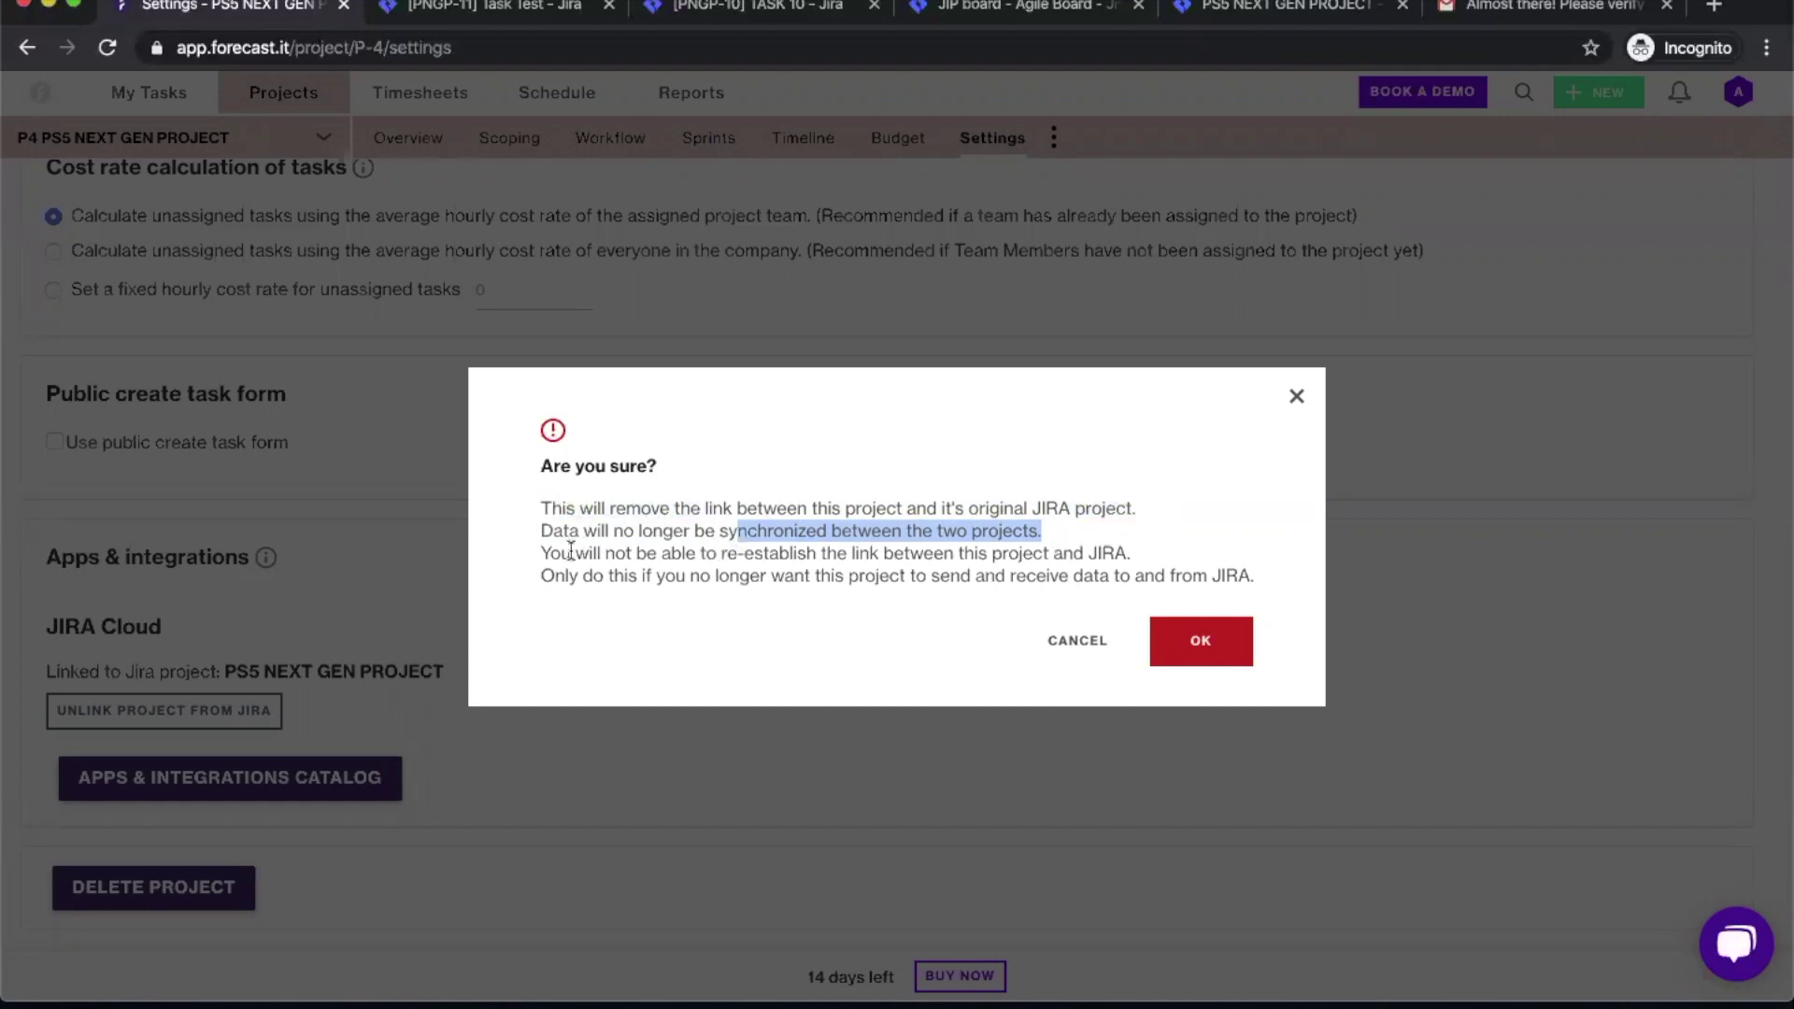
{"action": "left_click", "coordinate": [551, 553]}
{"action": "left_click_drag", "start_coordinate": [551, 553], "coordinate": [1175, 558]}
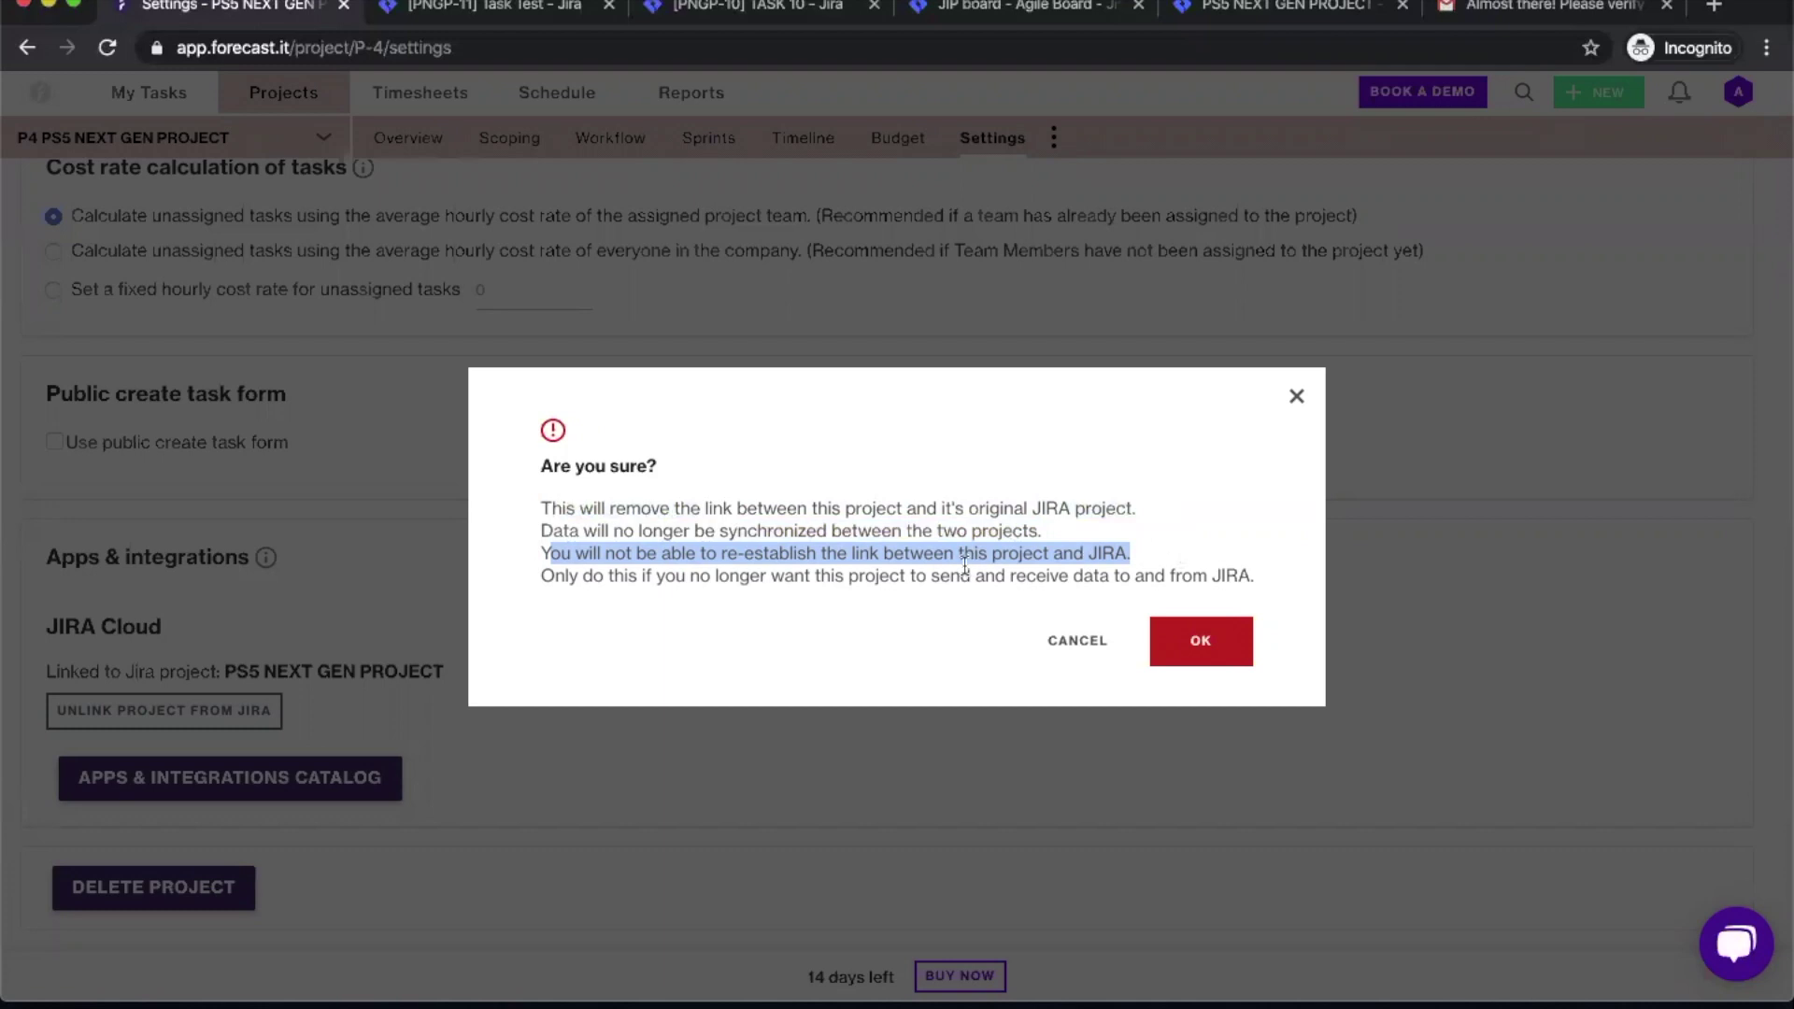
{"action": "left_click", "coordinate": [960, 557]}
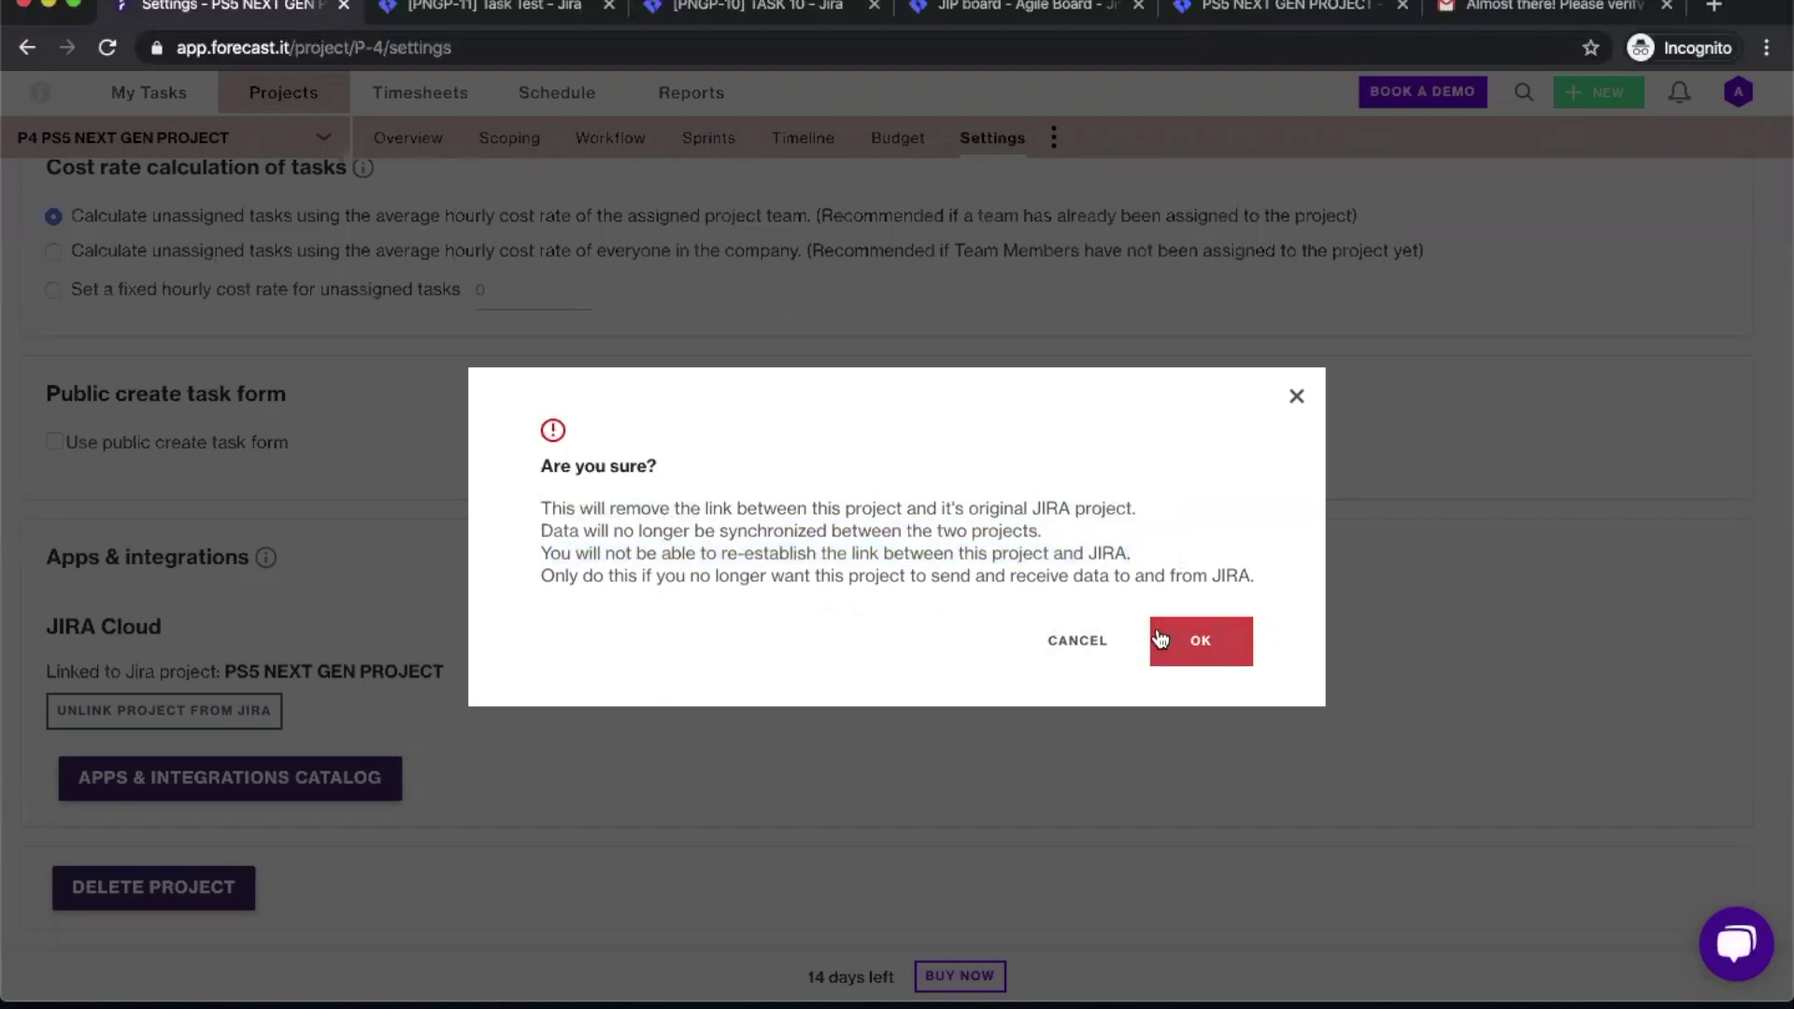
{"action": "left_click", "coordinate": [1062, 635]}
{"action": "scroll", "coordinate": [978, 390], "scroll_direction": "up", "scroll_amount": 15}
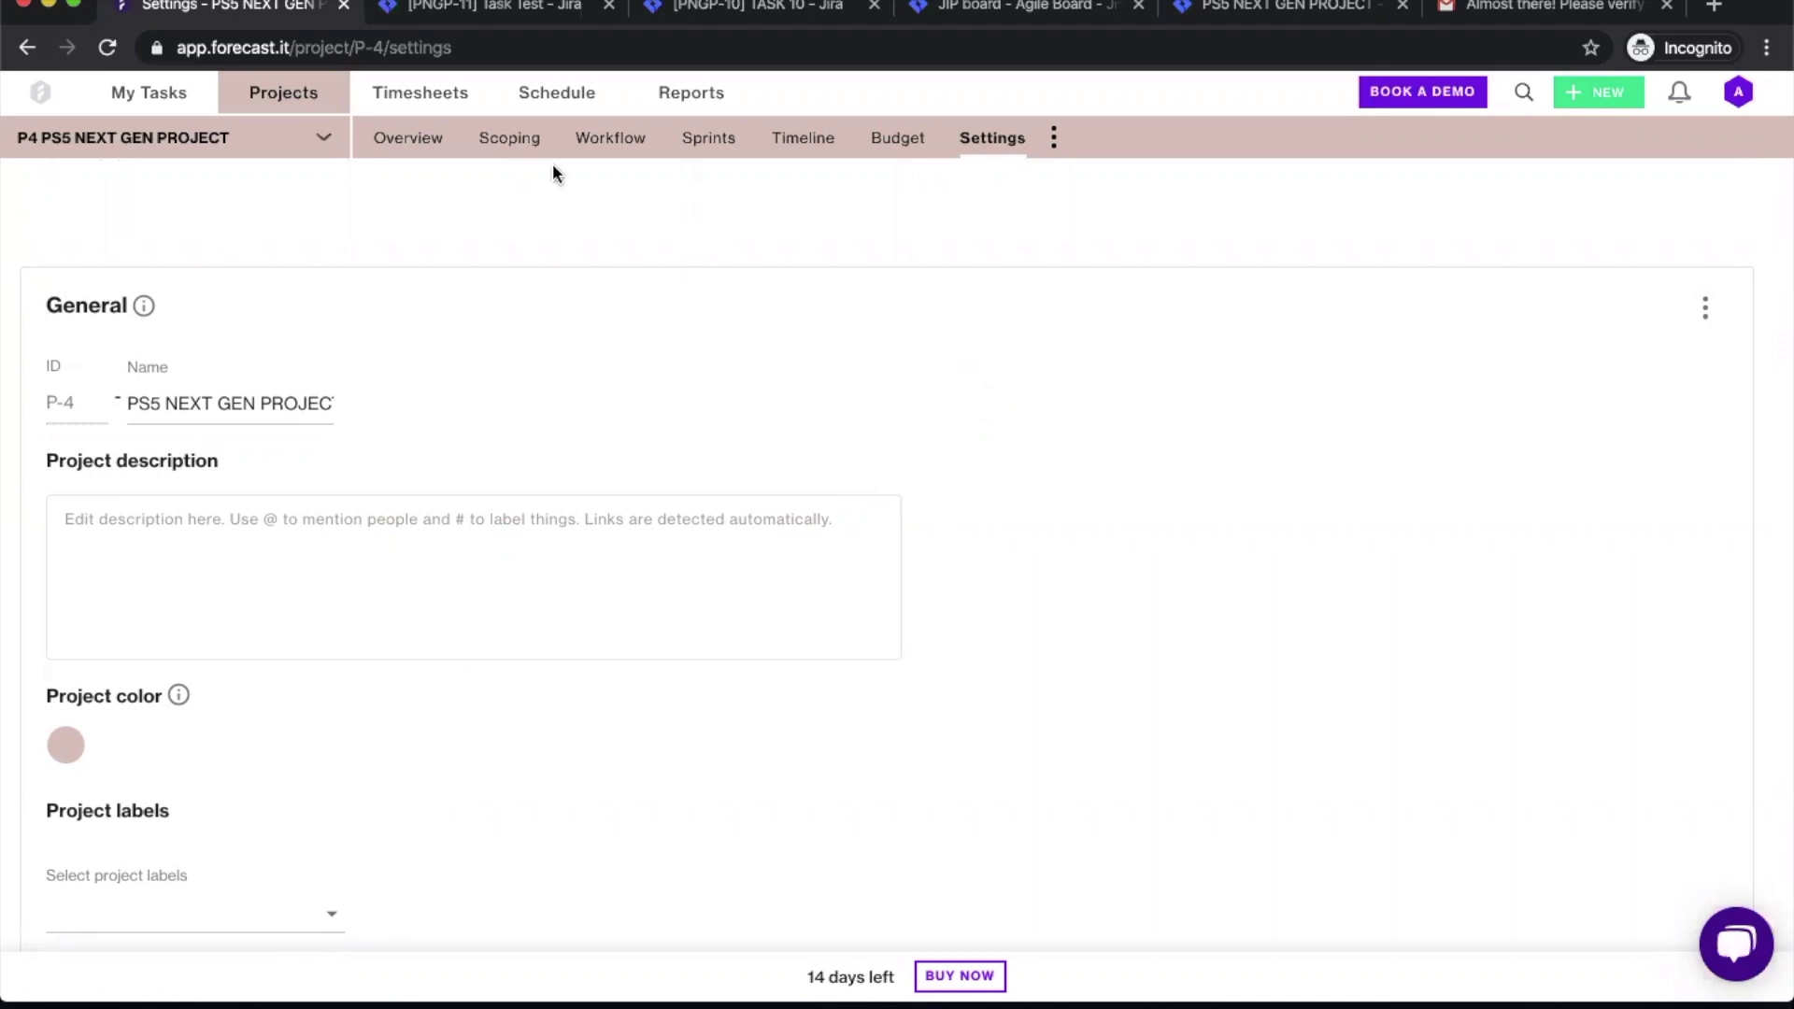
Step: Add a 2h time entry to TASK 3 in PNGP Sprint 1 from the project's Sprints view
{"action": "left_click", "coordinate": [707, 140]}
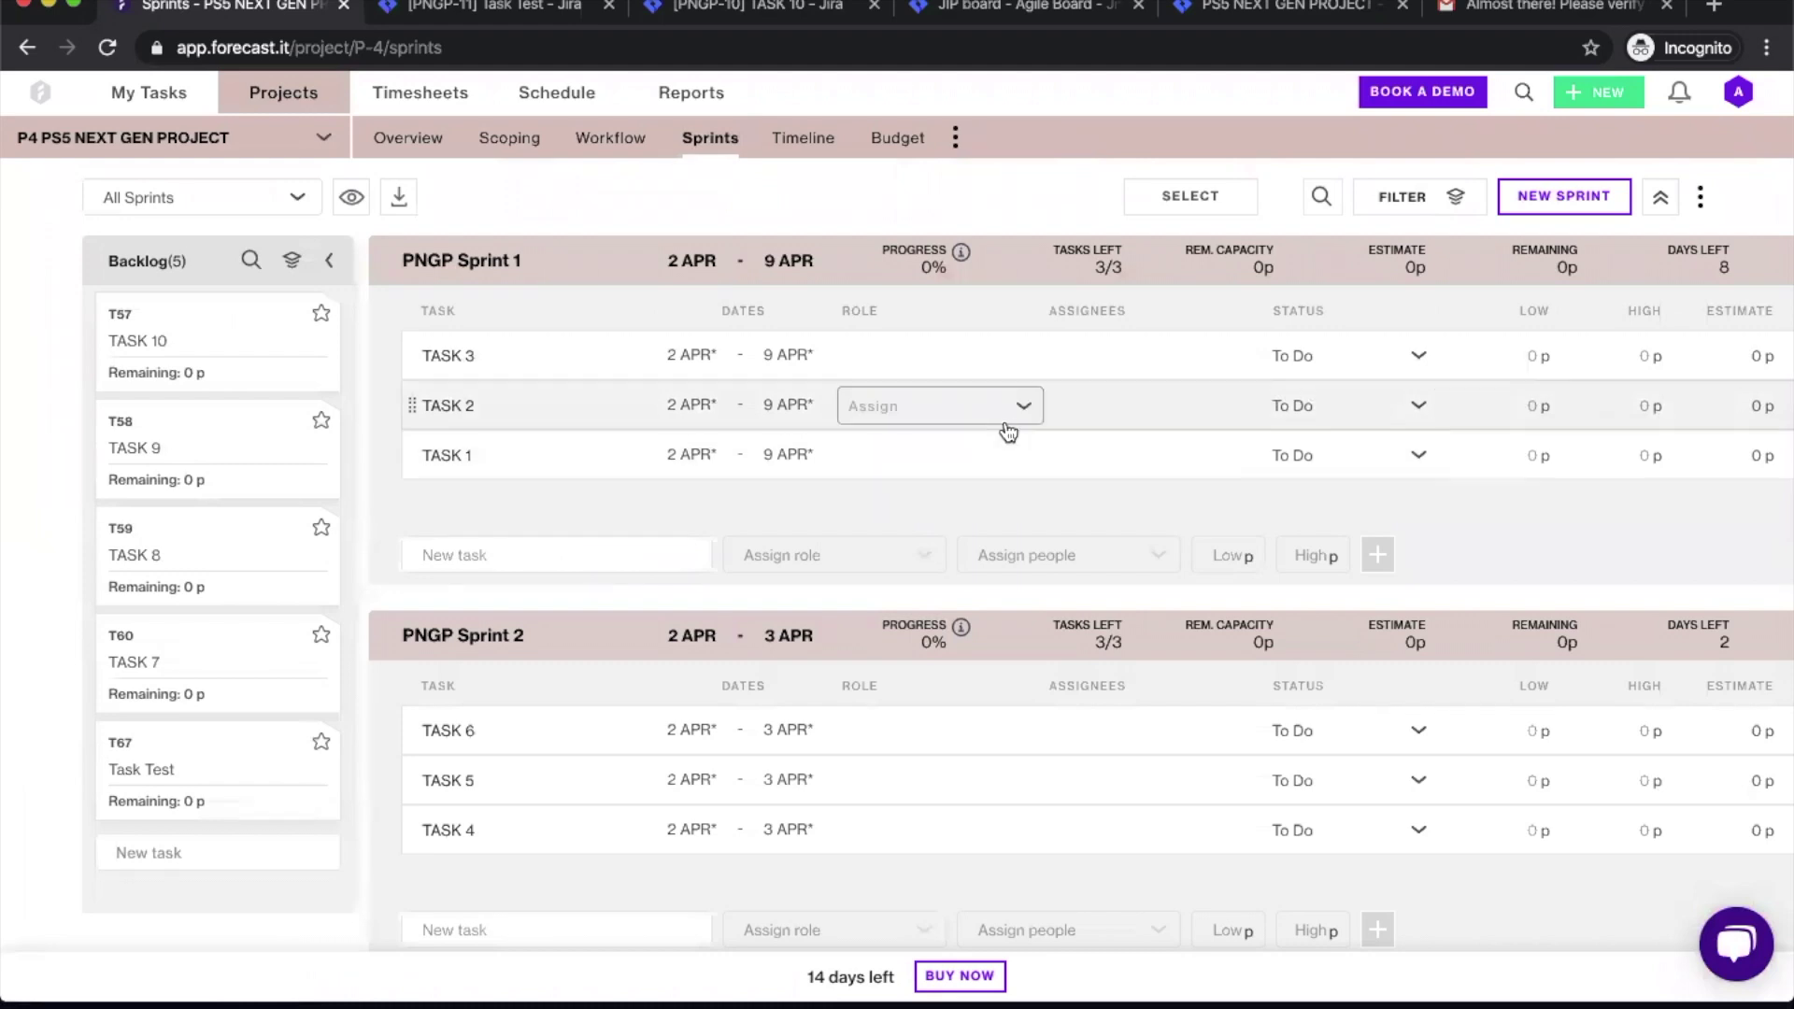
{"action": "left_click", "coordinate": [435, 357]}
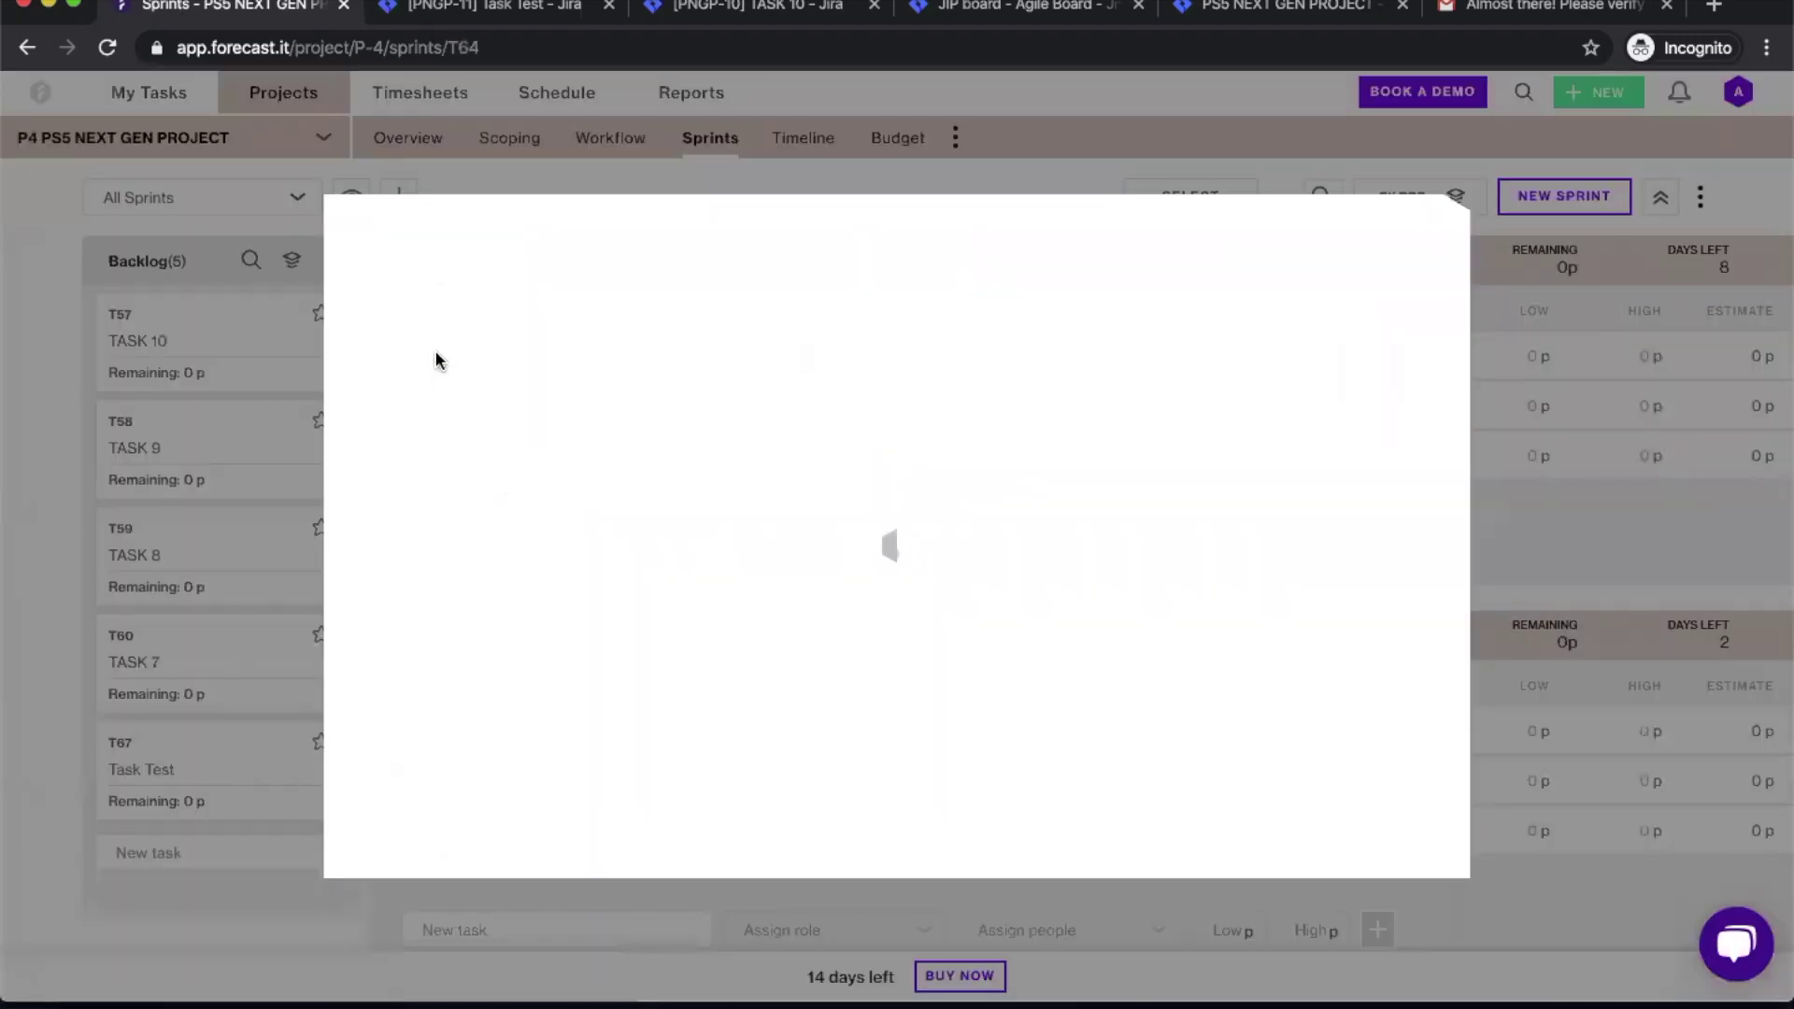
{"action": "left_click", "coordinate": [587, 429]}
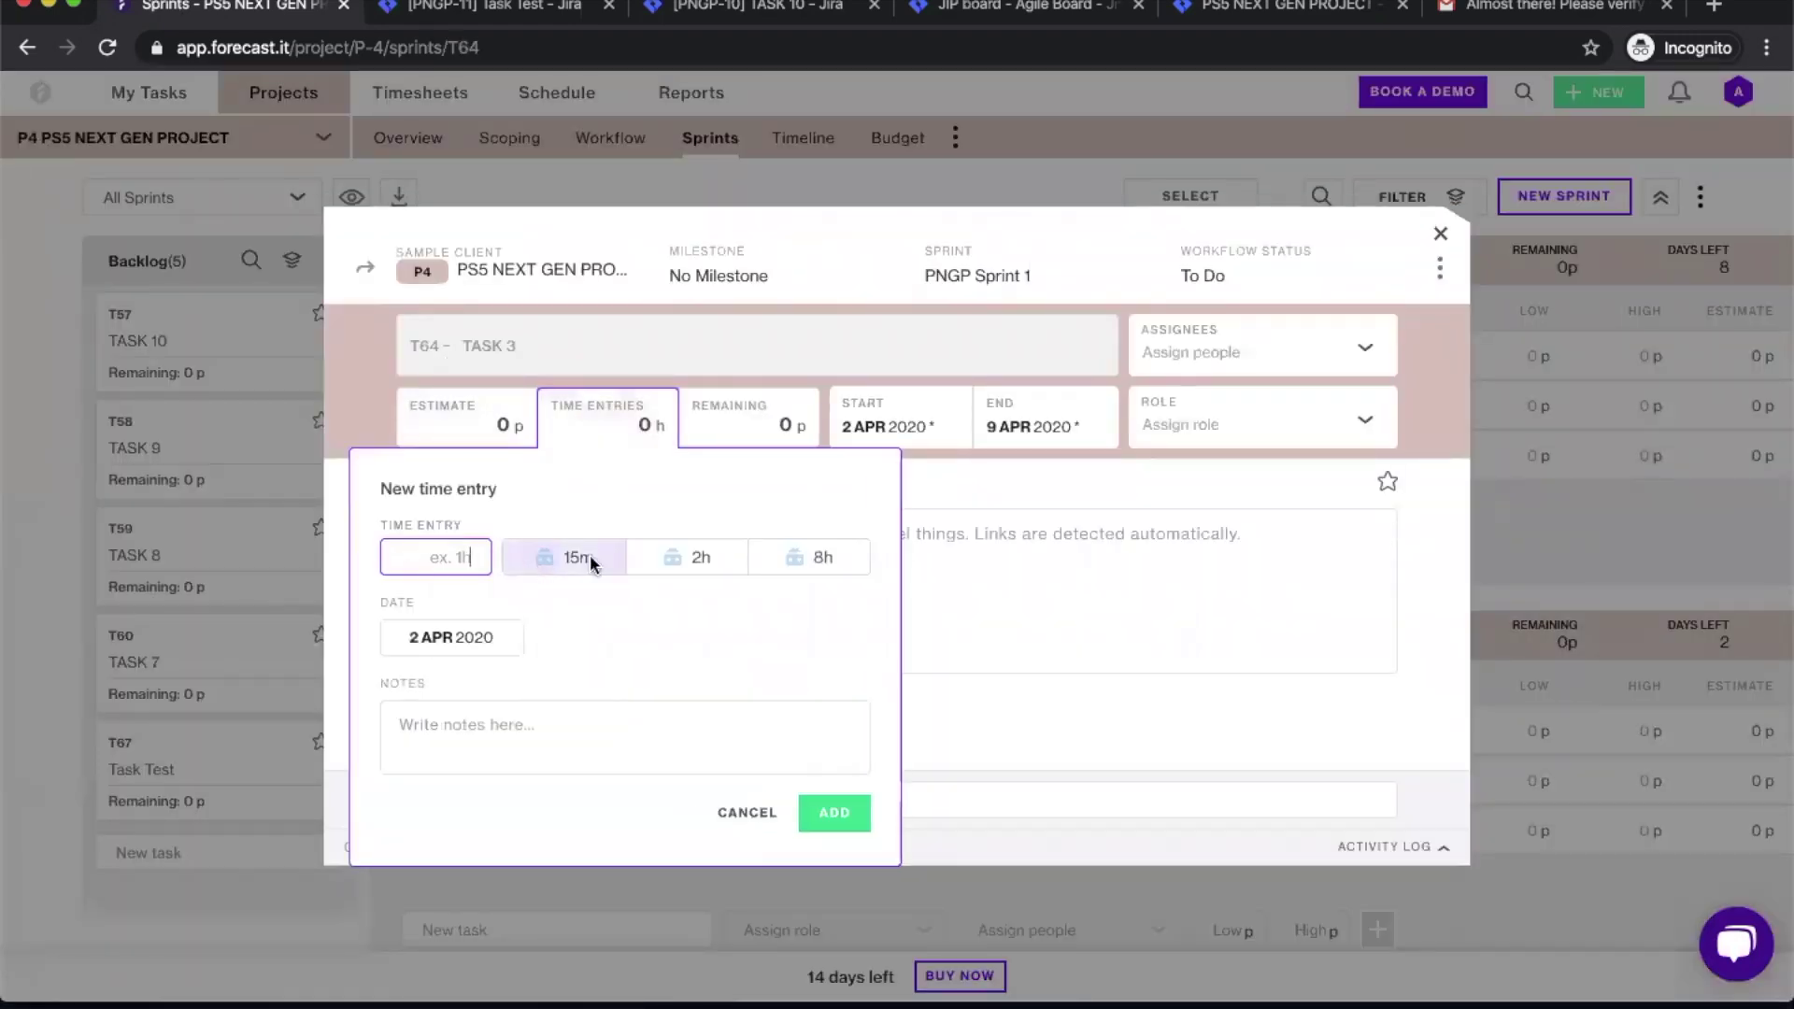
{"action": "left_click", "coordinate": [691, 561]}
{"action": "left_click", "coordinate": [827, 812]}
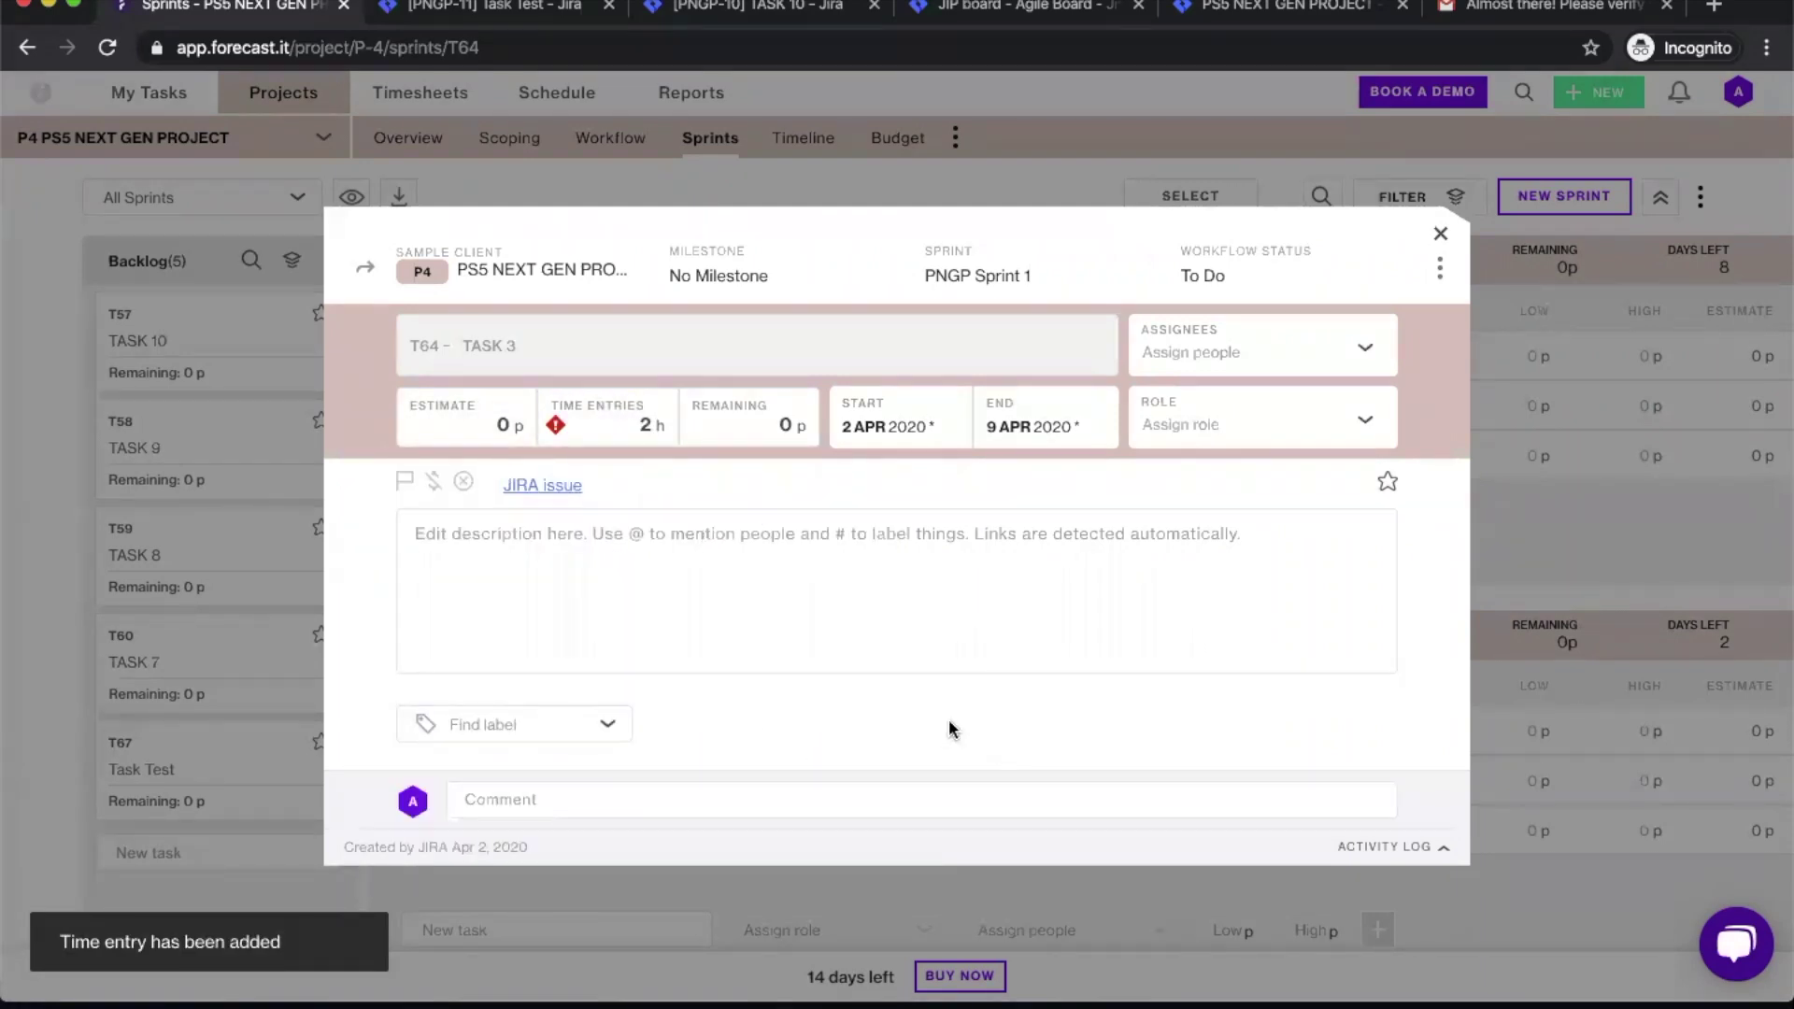
Step: Open TASK 3's linked JIRA issue and look for the time registration in its details and further actions
{"action": "left_click", "coordinate": [516, 487]}
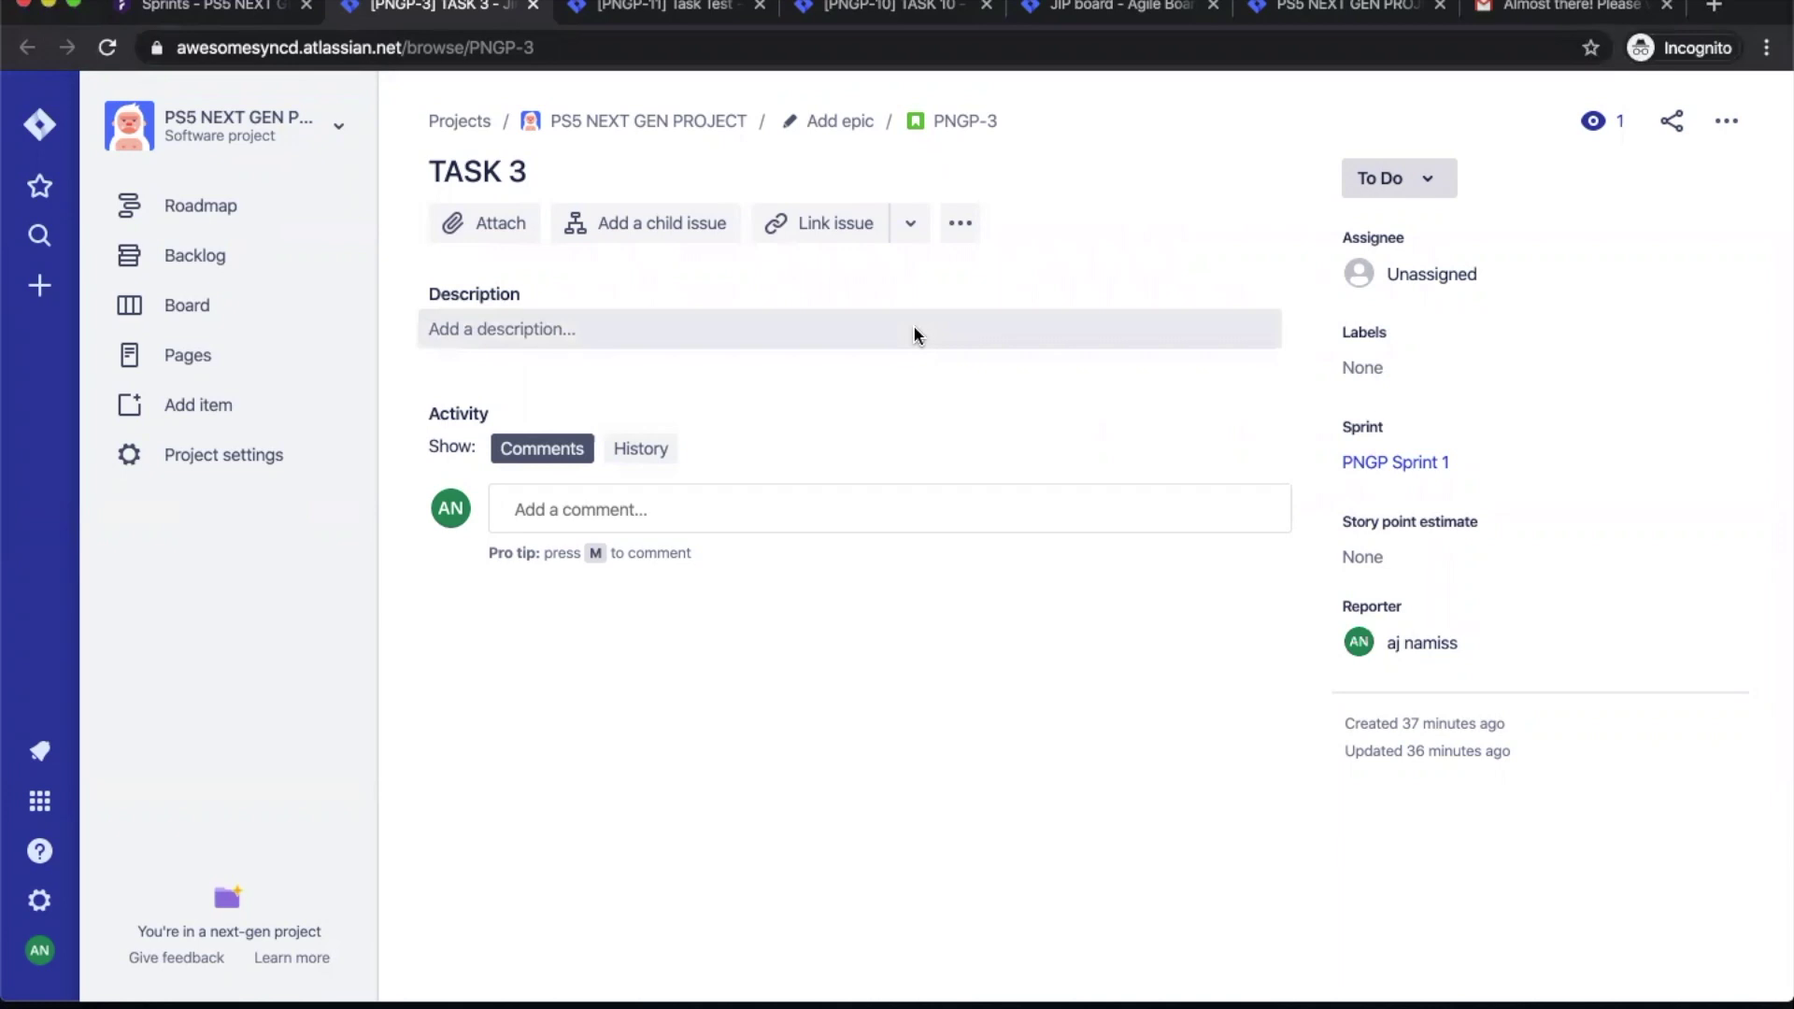
{"action": "left_click", "coordinate": [962, 224]}
{"action": "left_click", "coordinate": [1063, 191]}
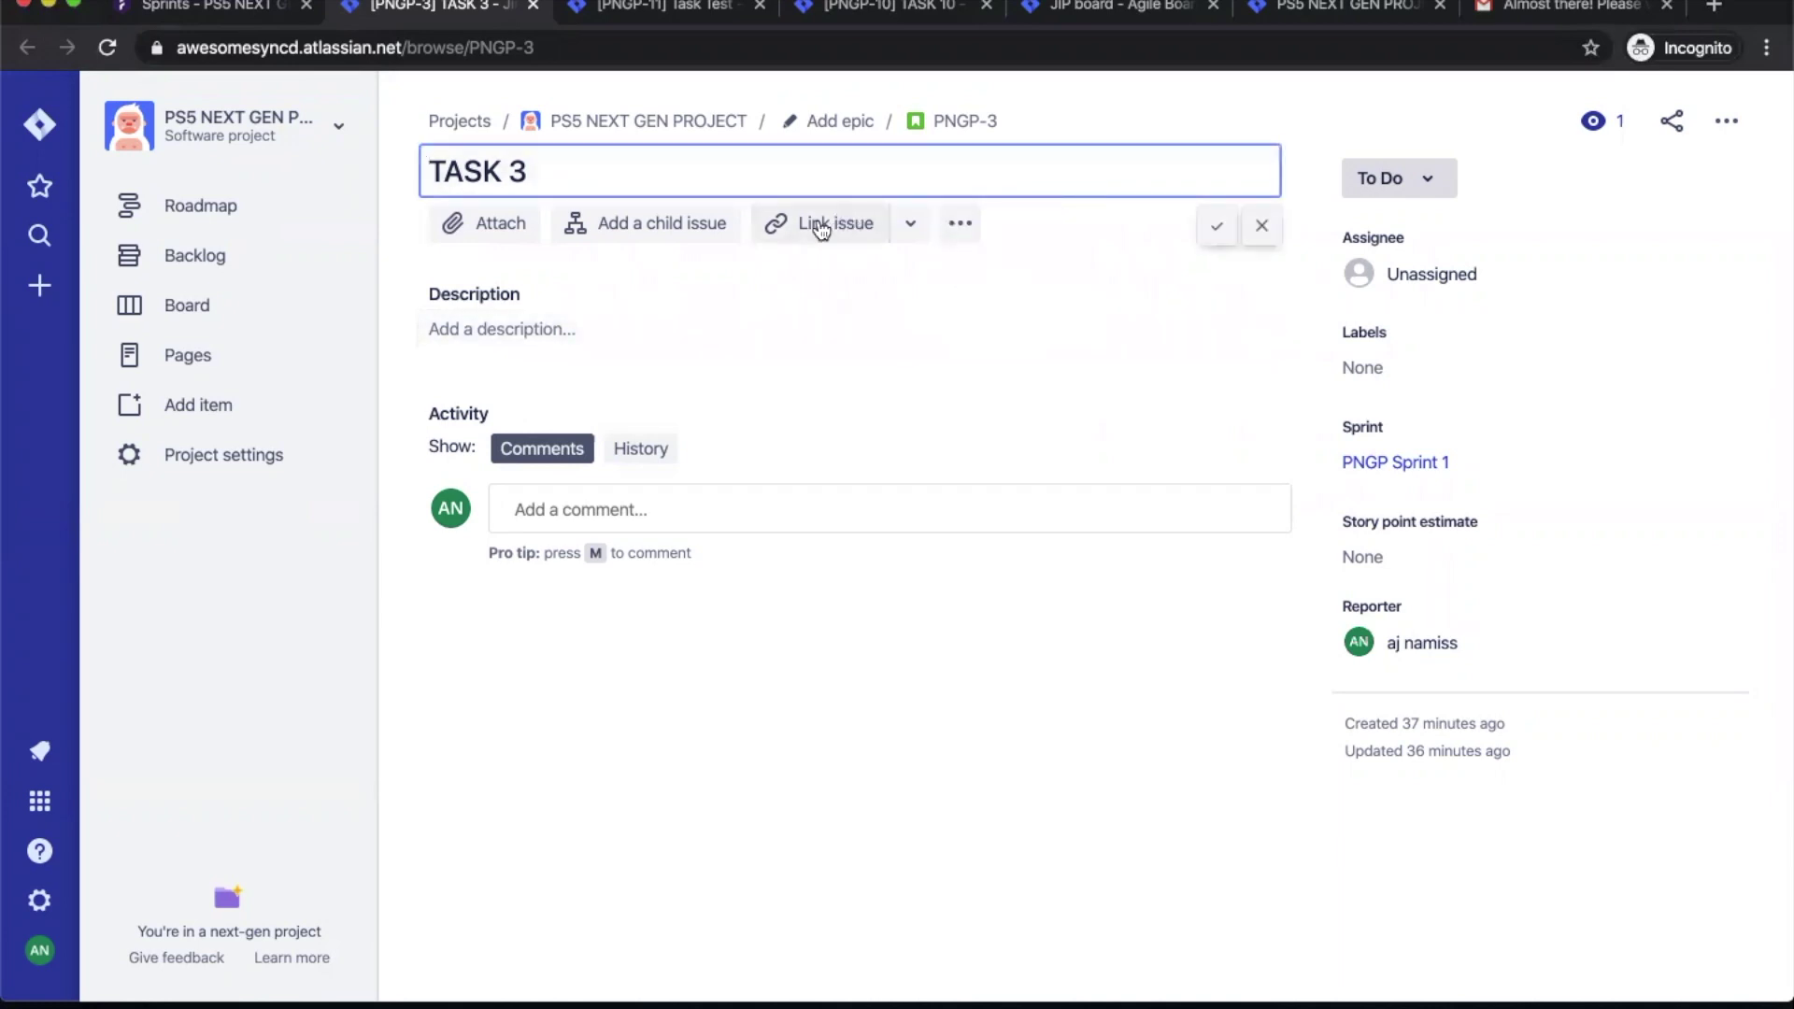